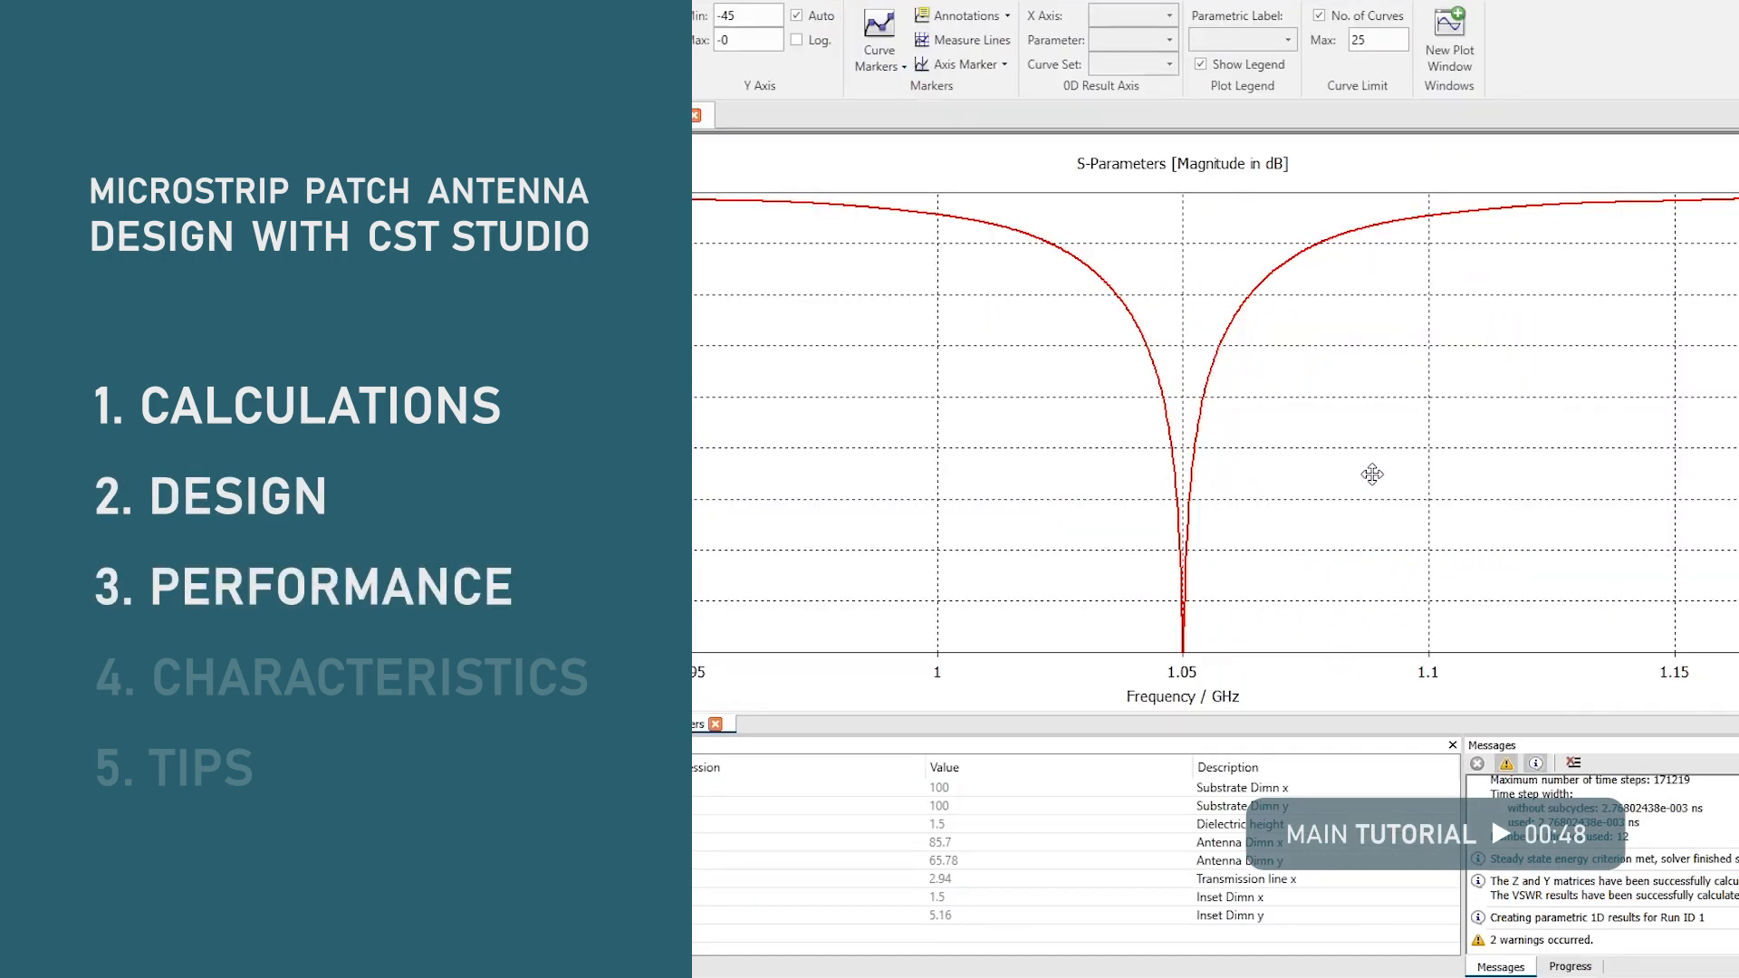
scroll(1250, 538, "up", 2)
scroll(1213, 535, "down", 2)
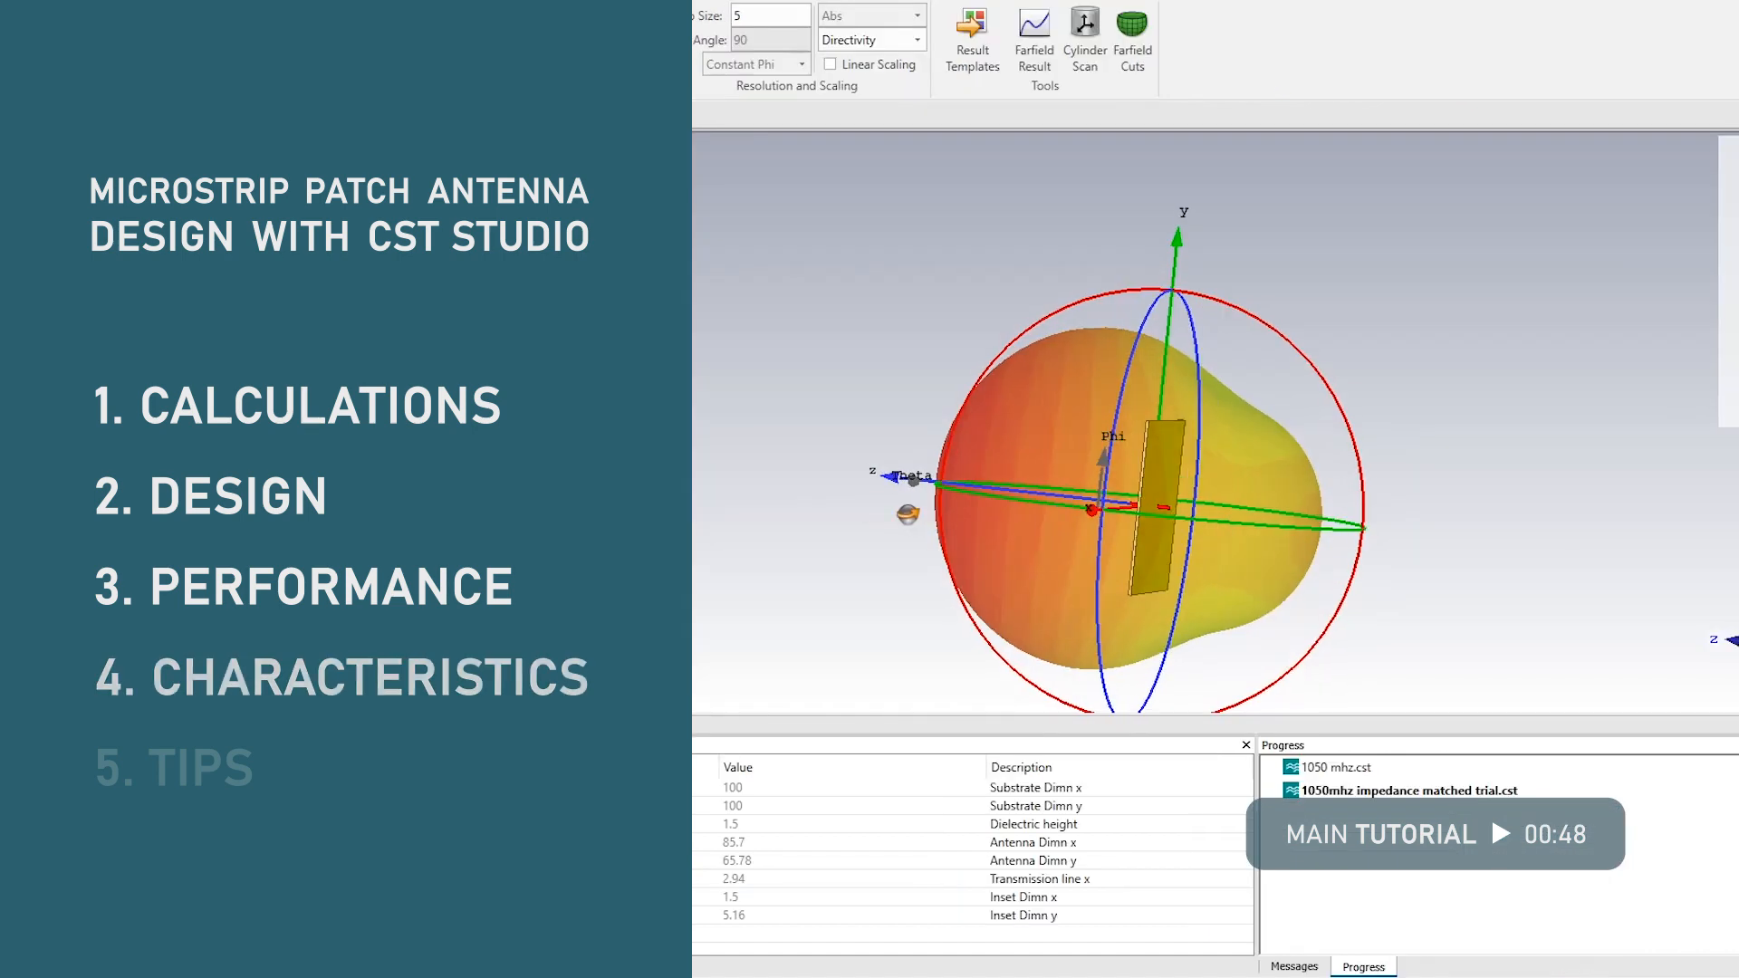
left_click_drag(904, 509, 1672, 562)
left_click_drag(1333, 604, 1525, 604)
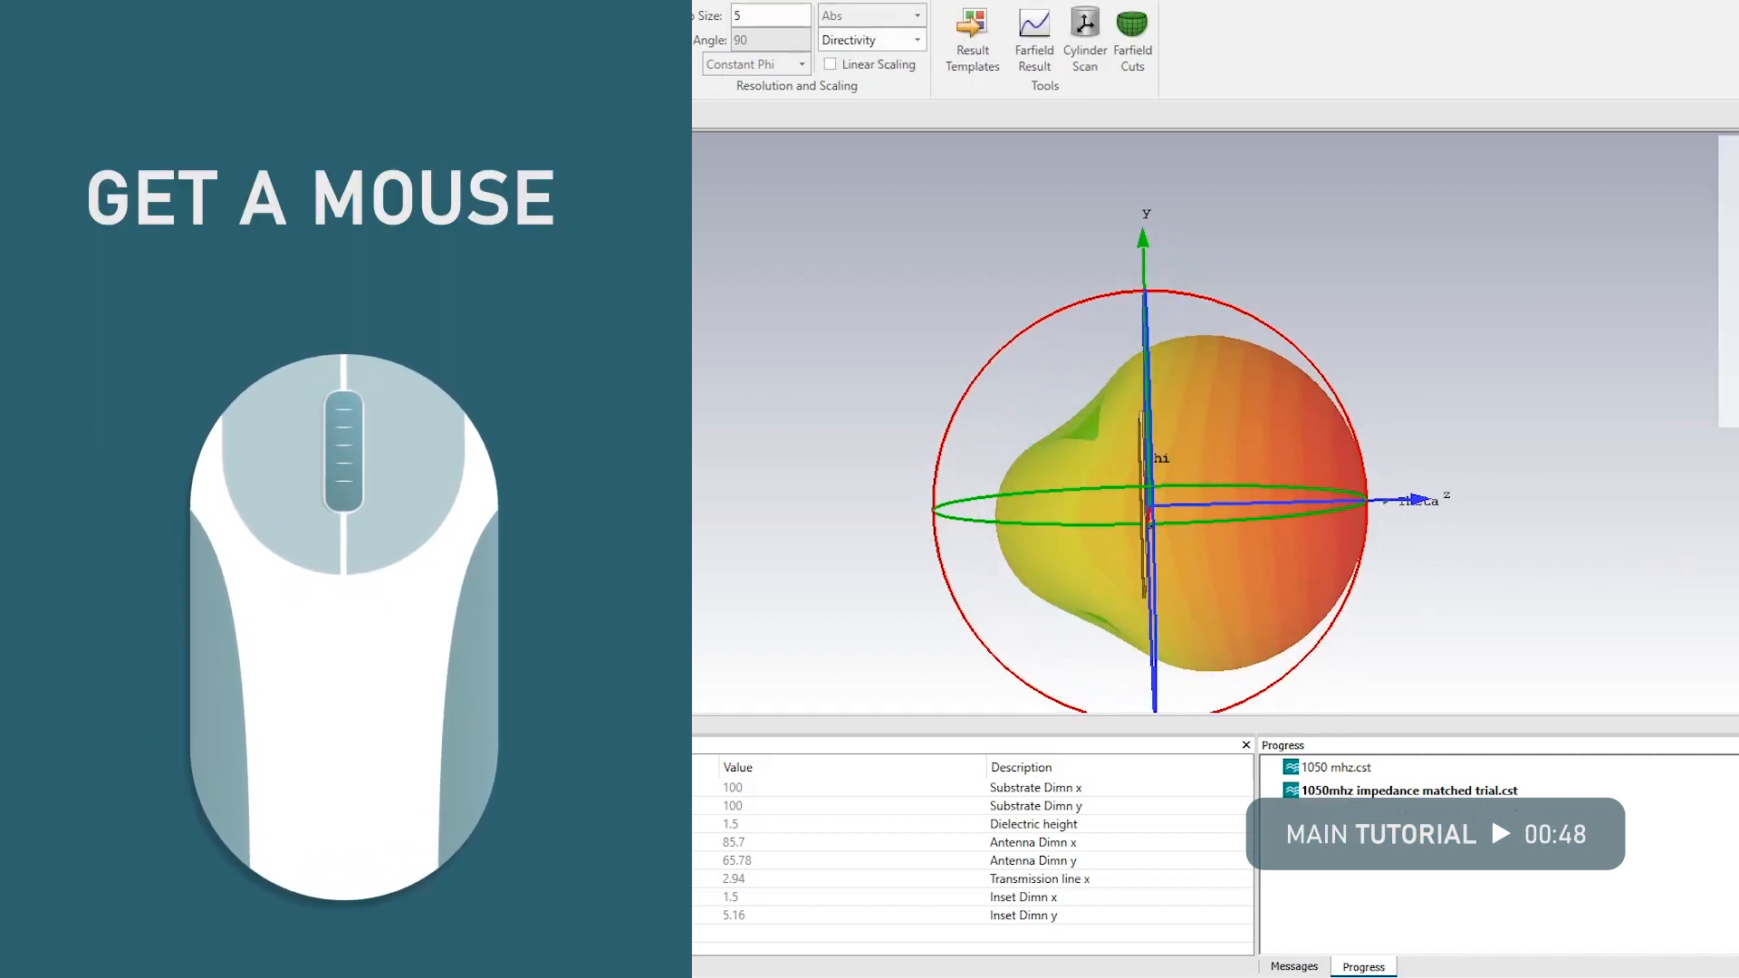
left_click_drag(997, 613, 126, 615)
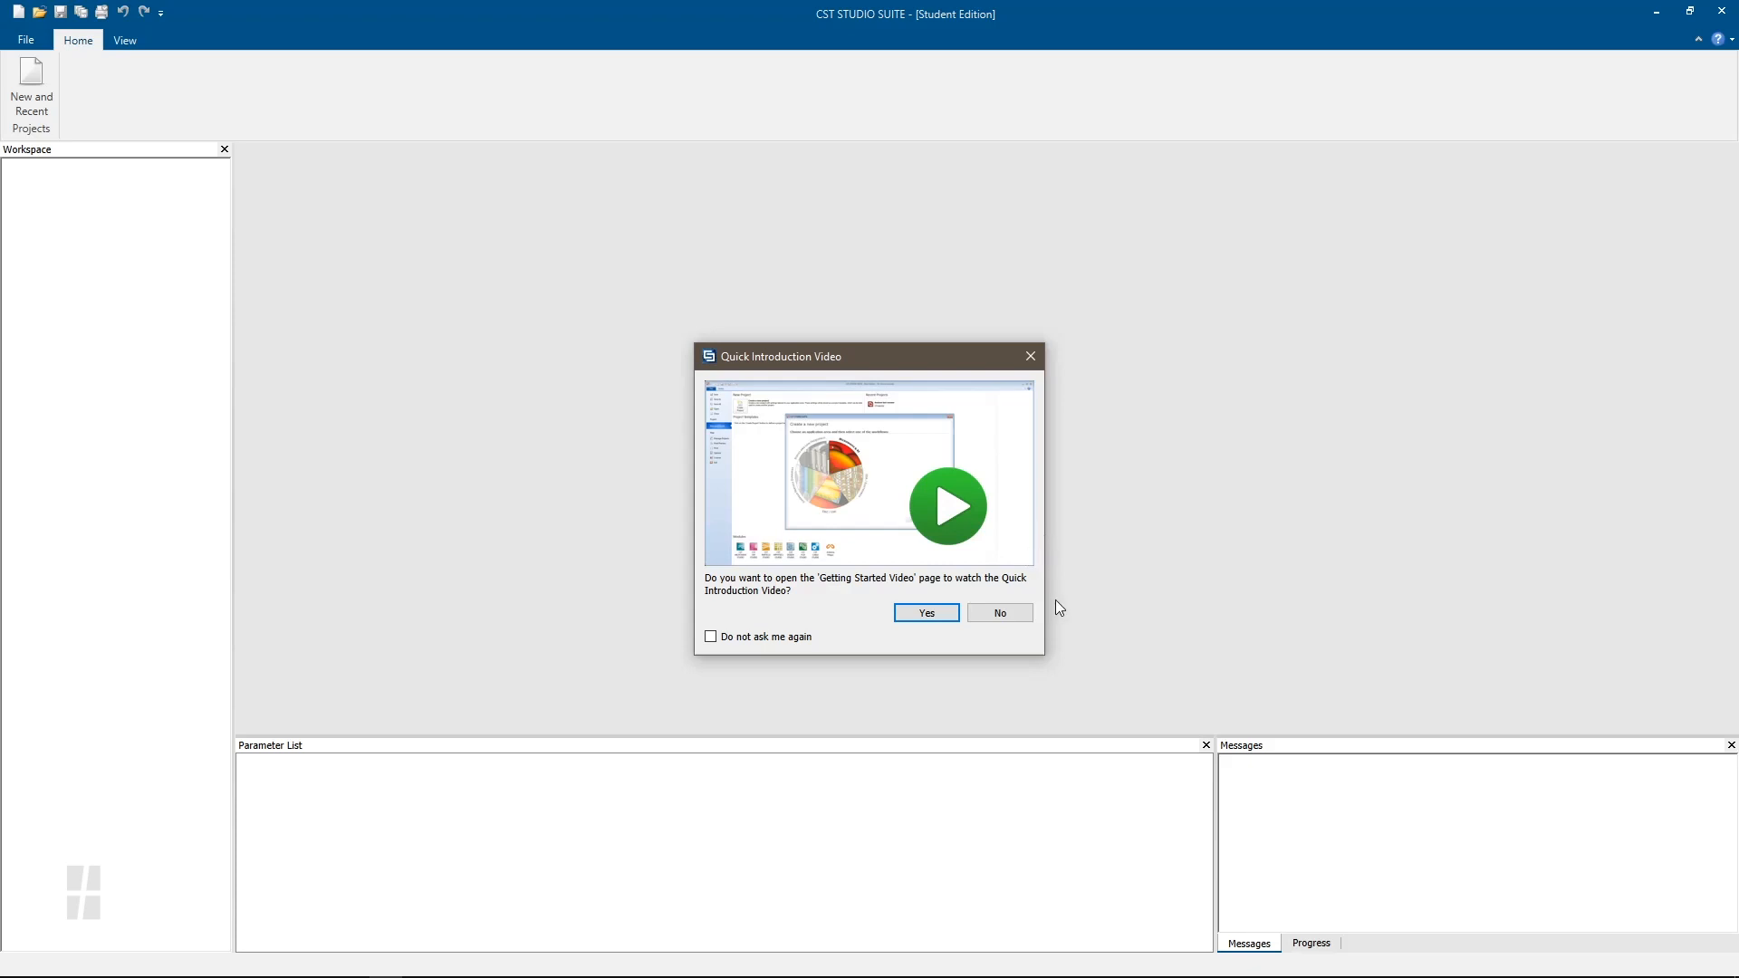
Decline the introduction video and start a new project template for Antennas in the Microwaves & RF/Optical application area
left_click(1000, 614)
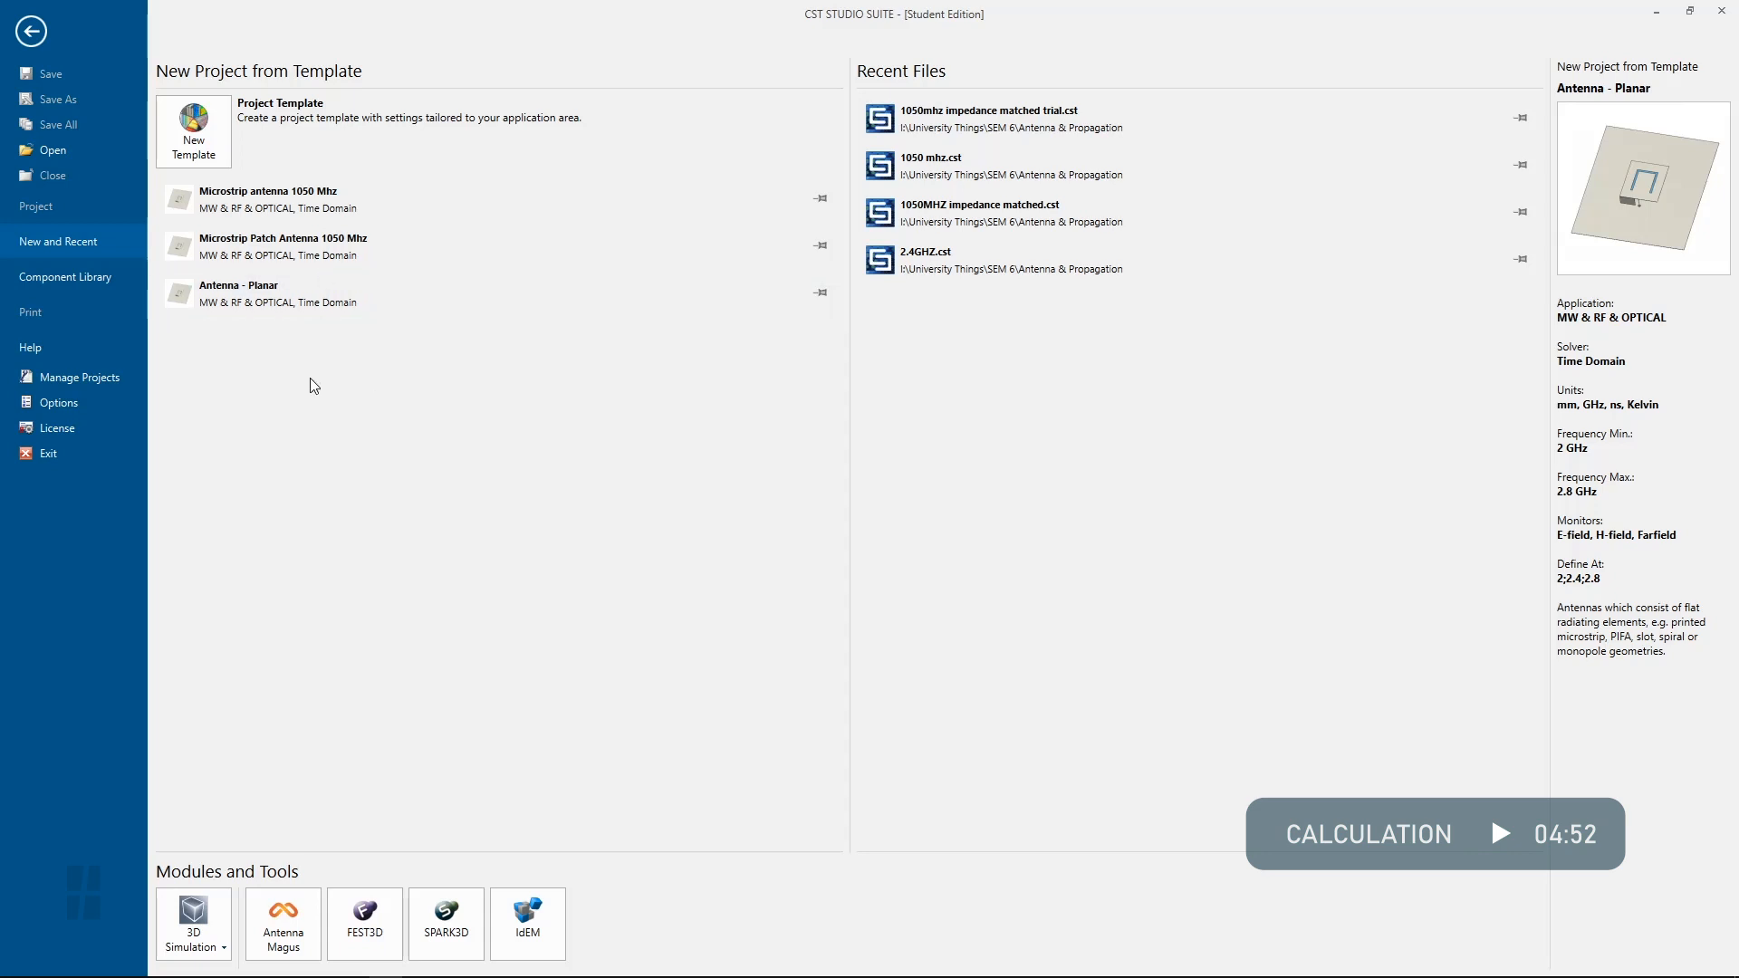
left_click(223, 130)
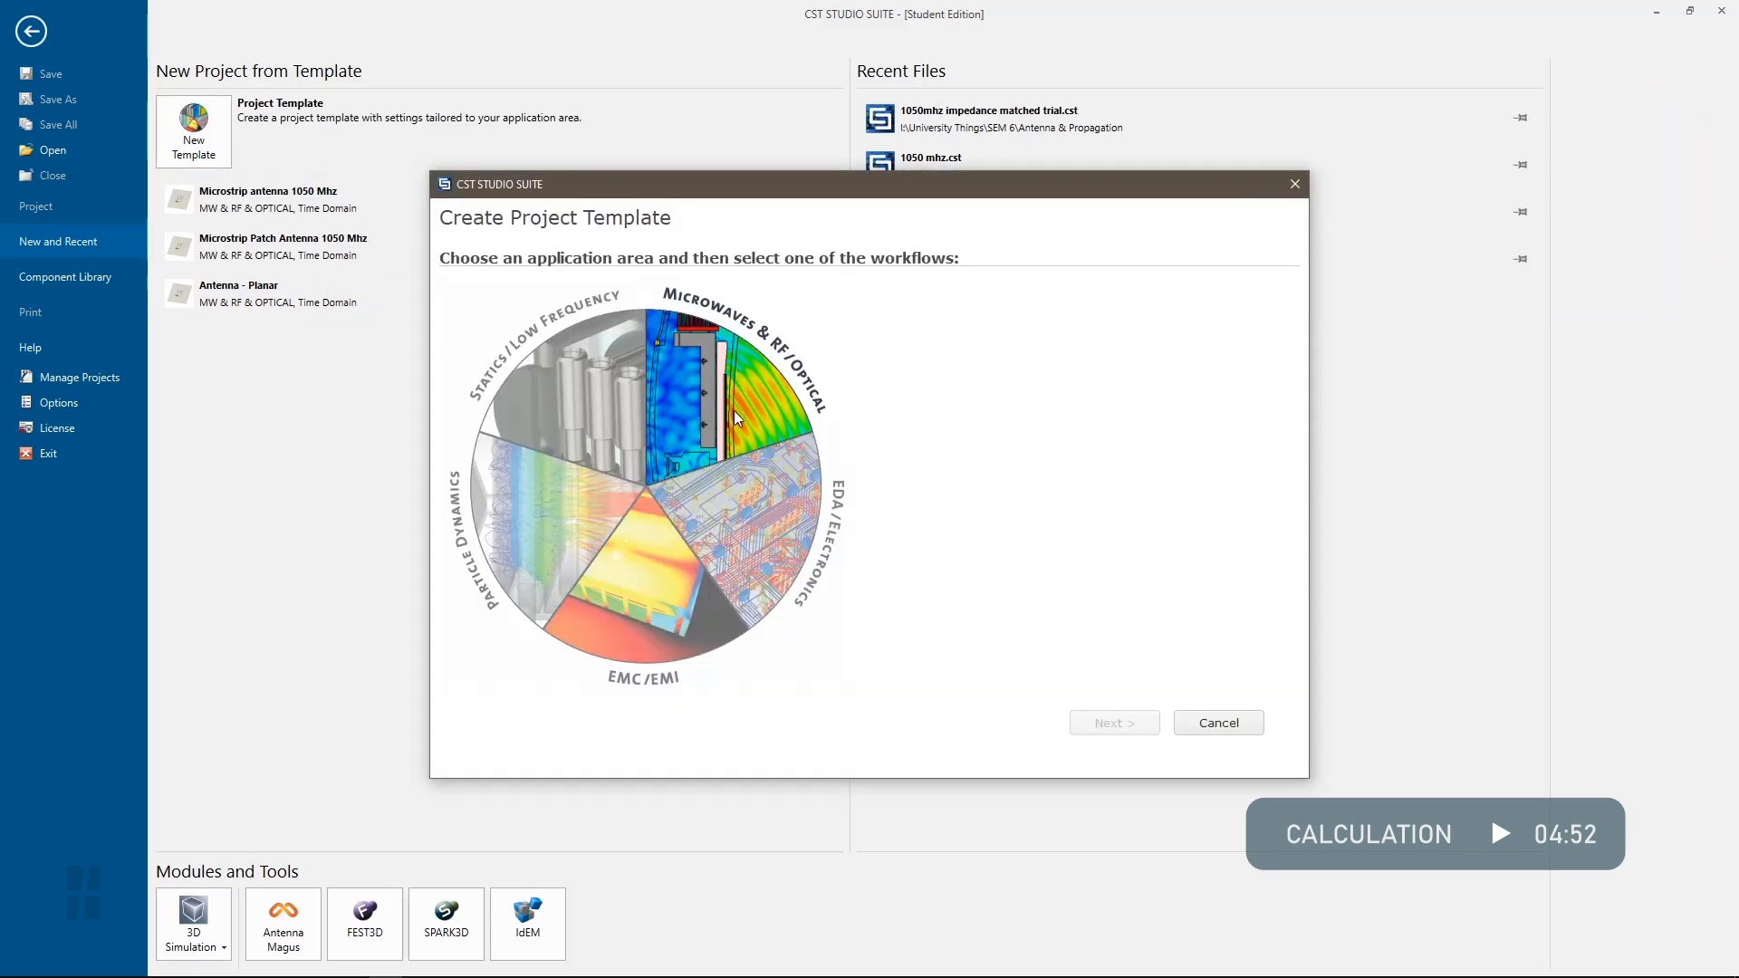
left_click(735, 412)
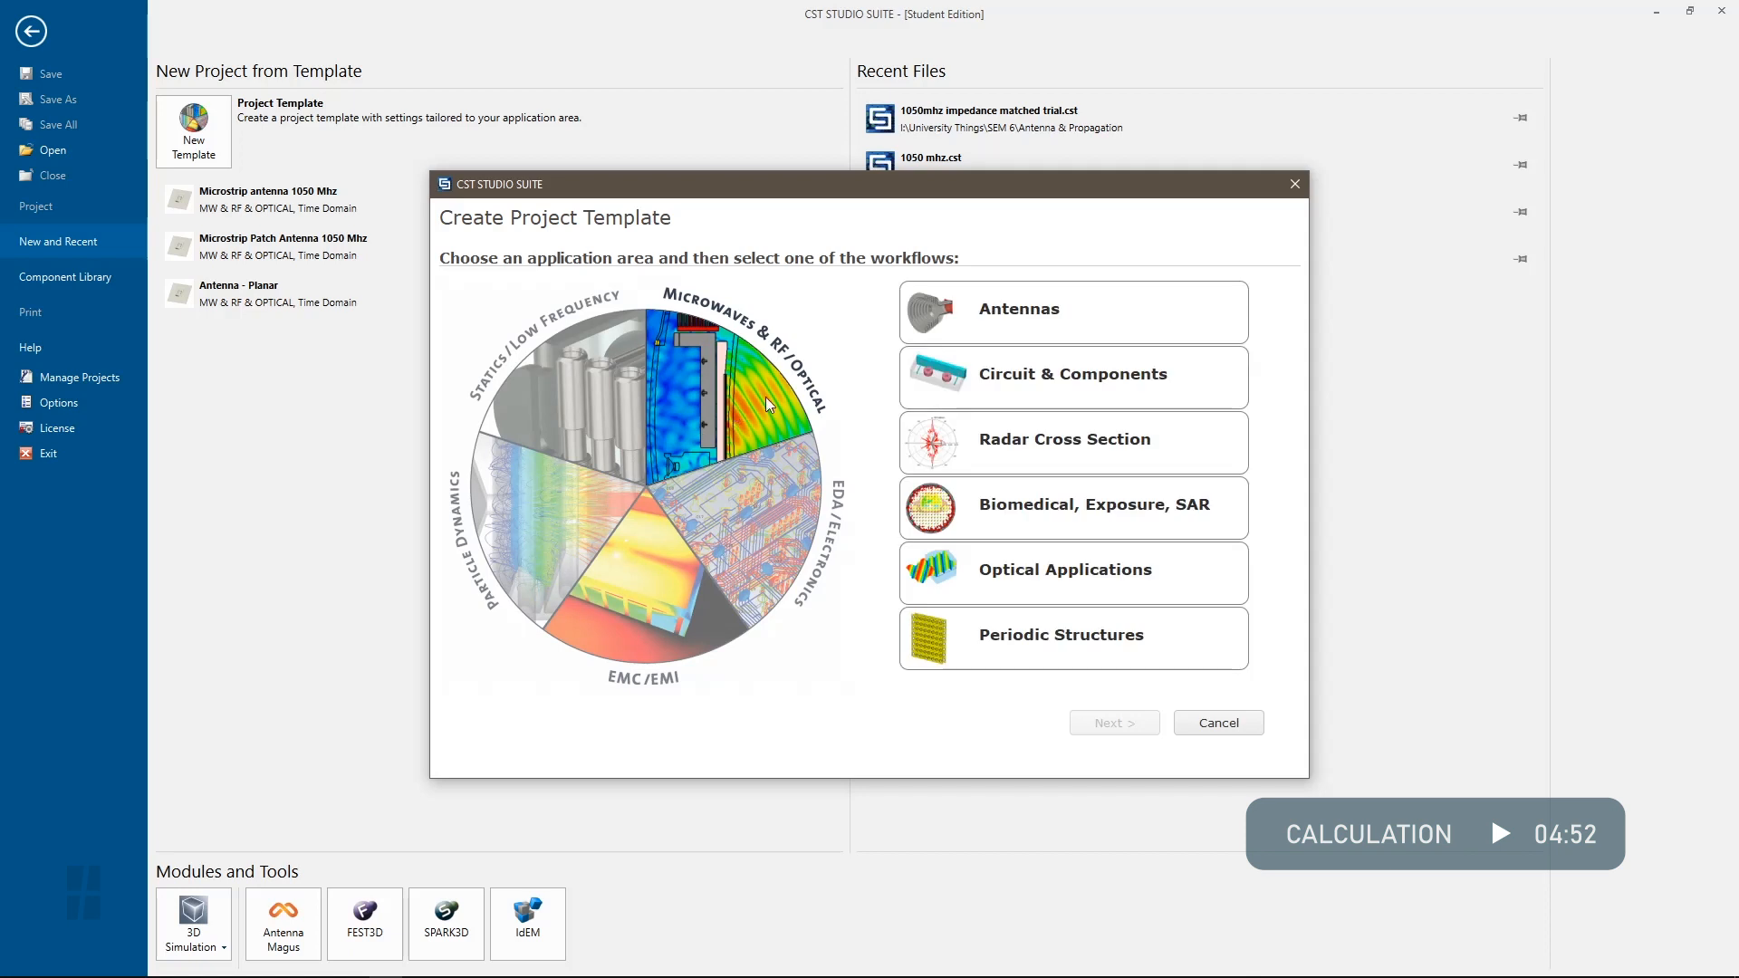
left_click(1101, 335)
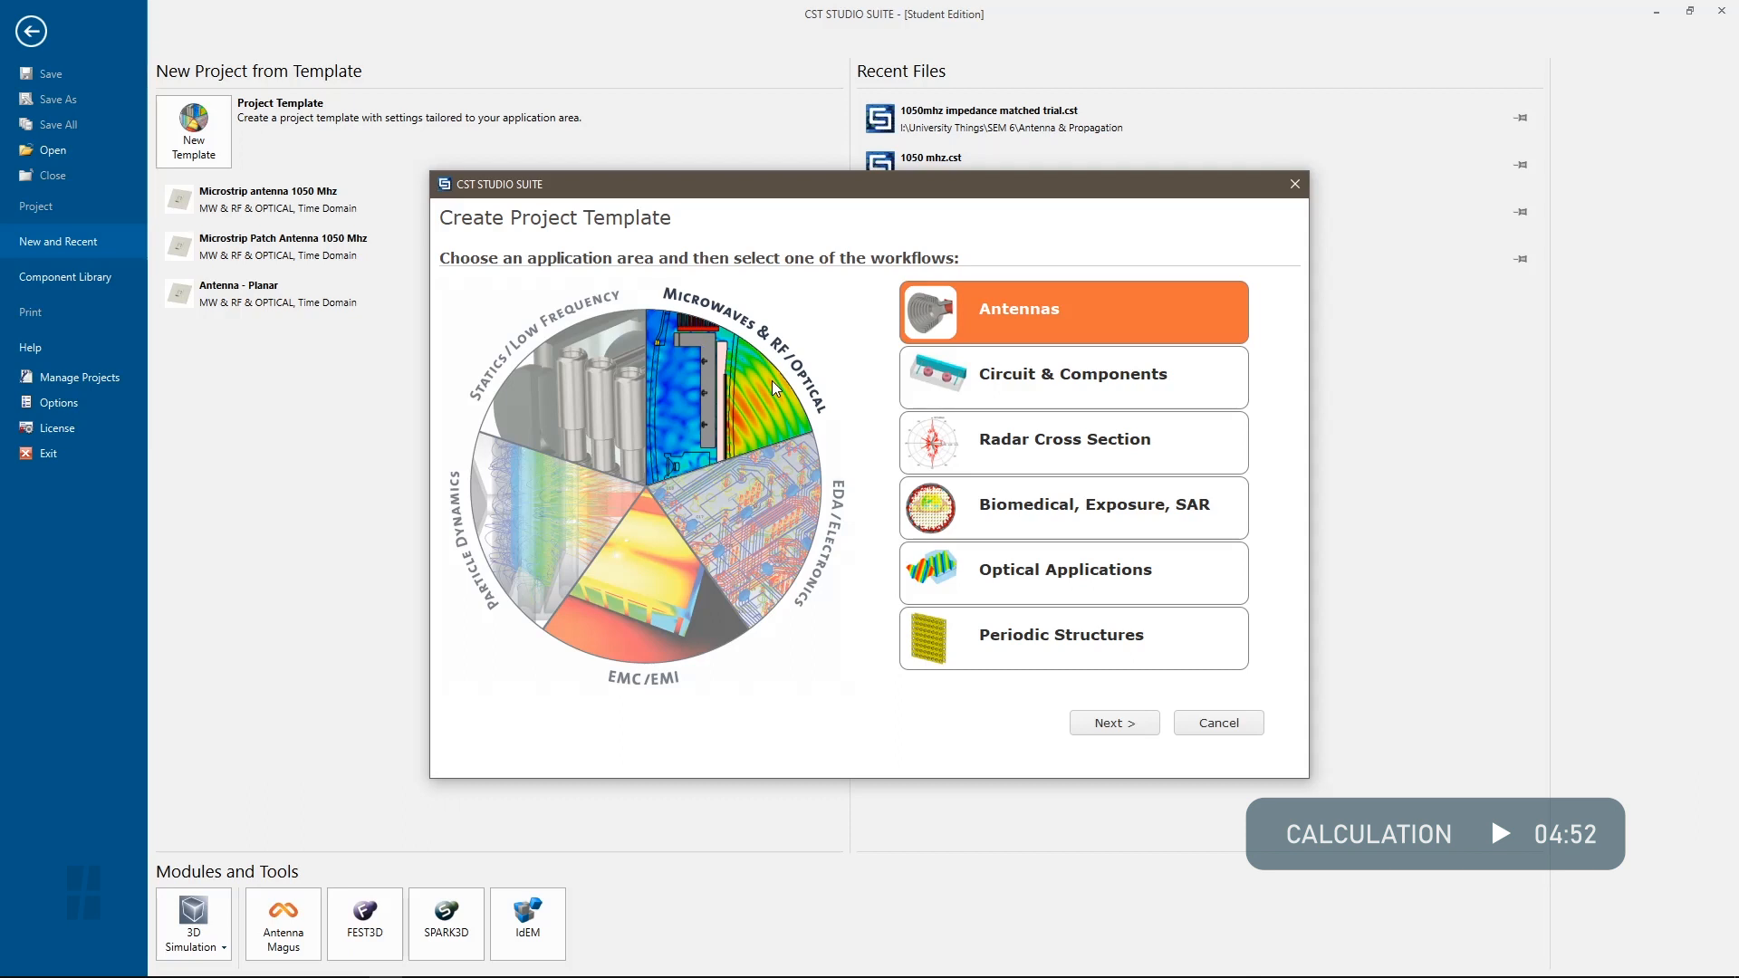
left_click(1101, 730)
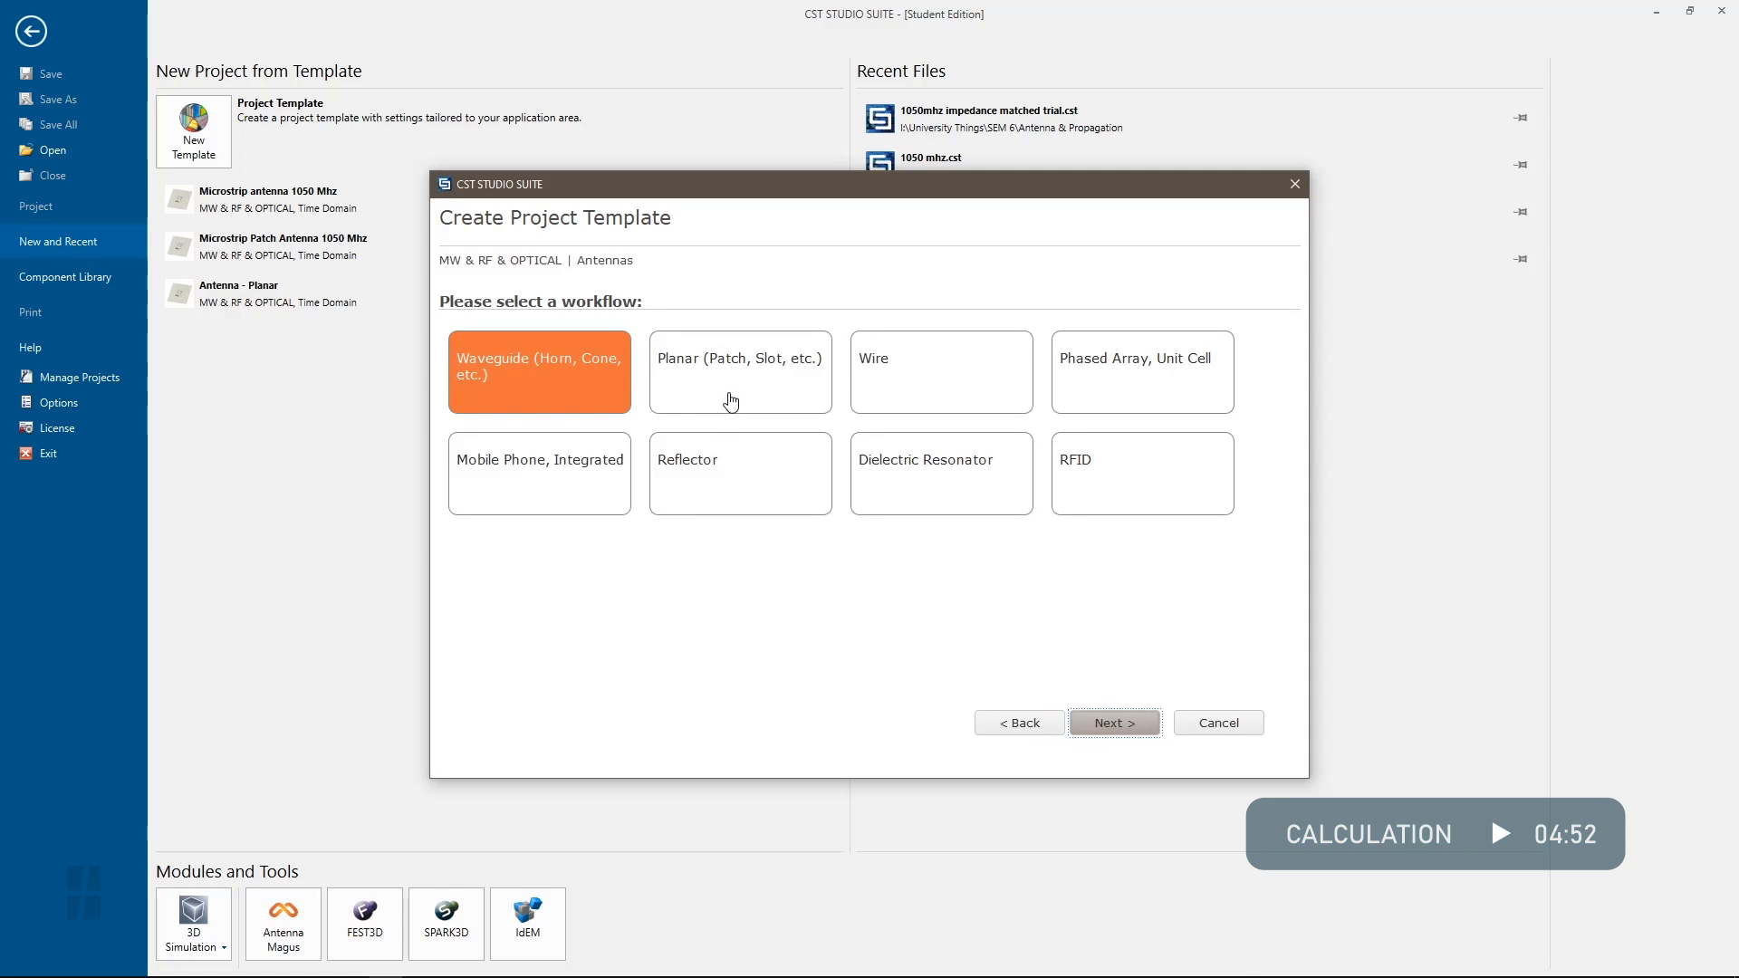
Choose the Planar (Patch, Slot, etc.) workflow with the Time Domain solver and accept mm, GHz, ns and Kelvin as units
left_click(731, 402)
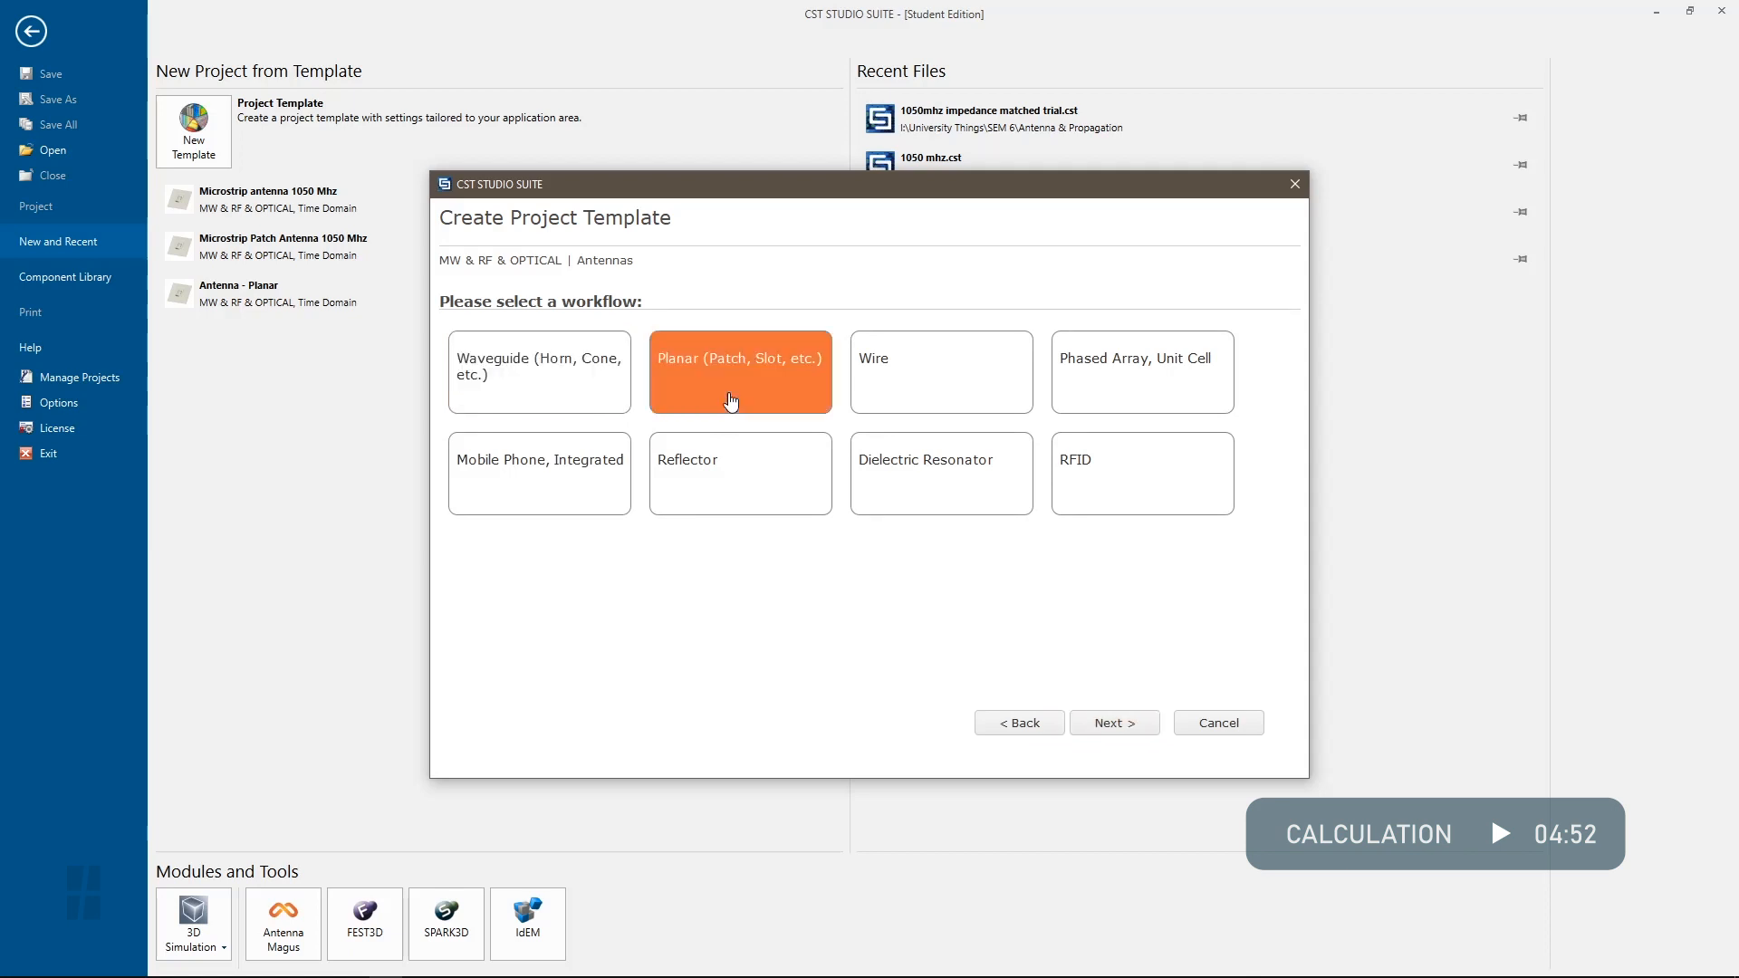
left_click(1112, 730)
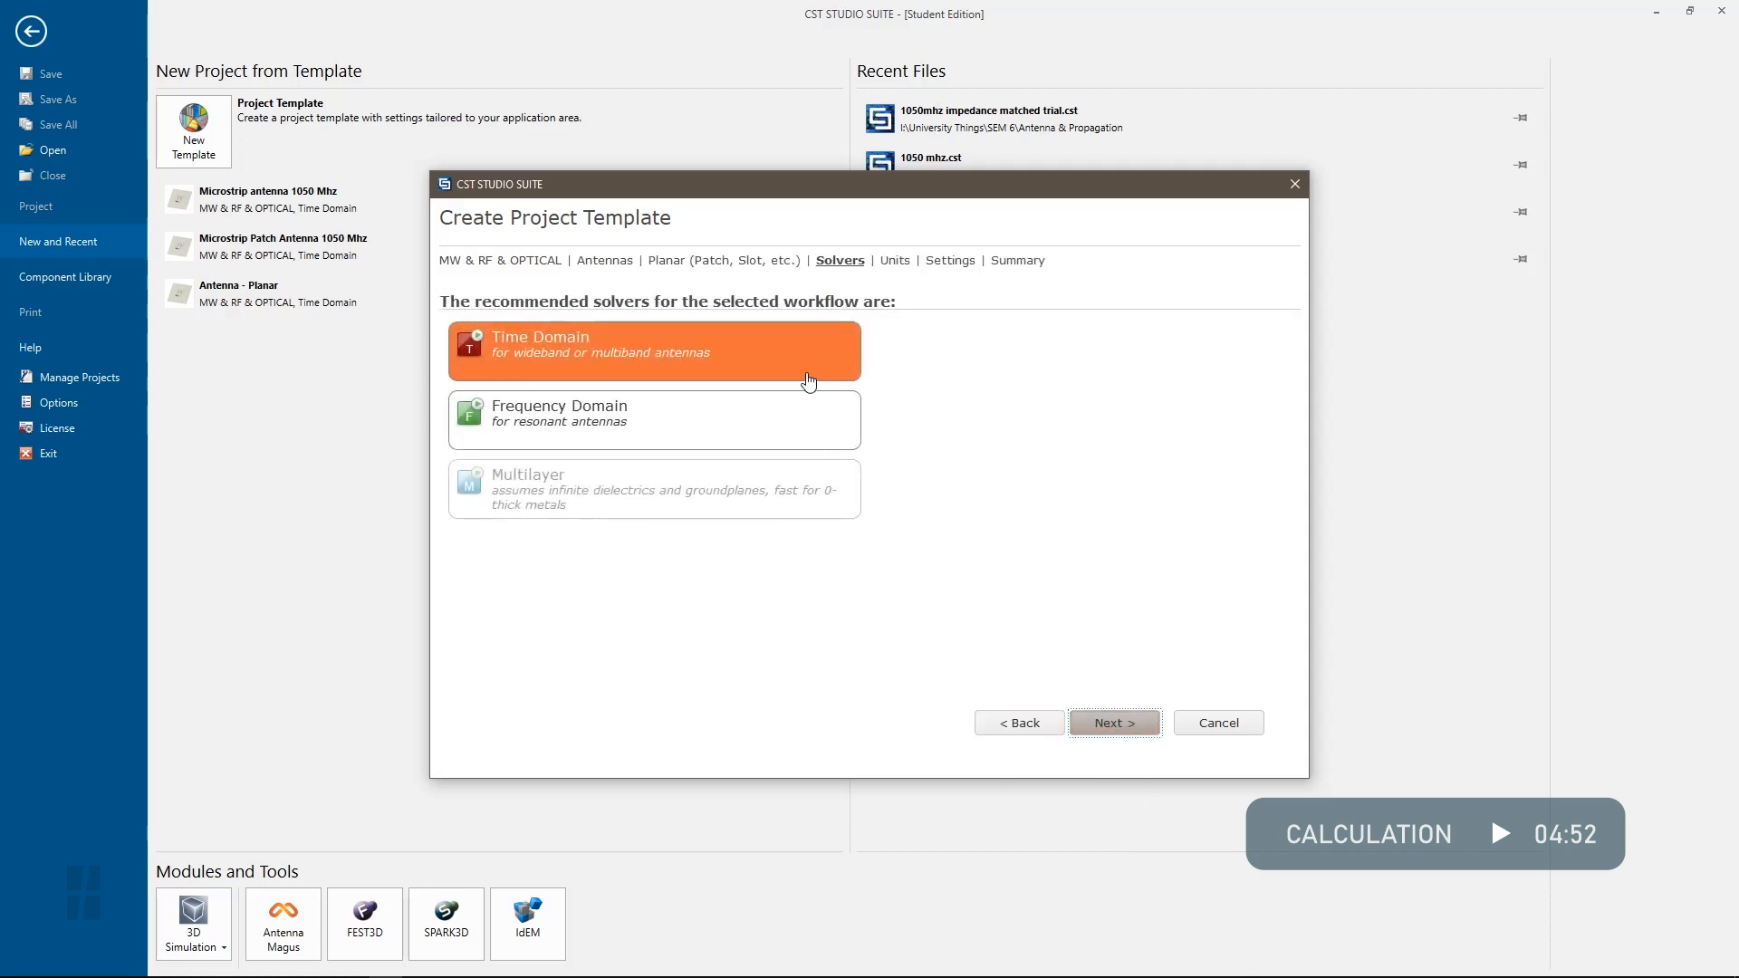
left_click(1119, 724)
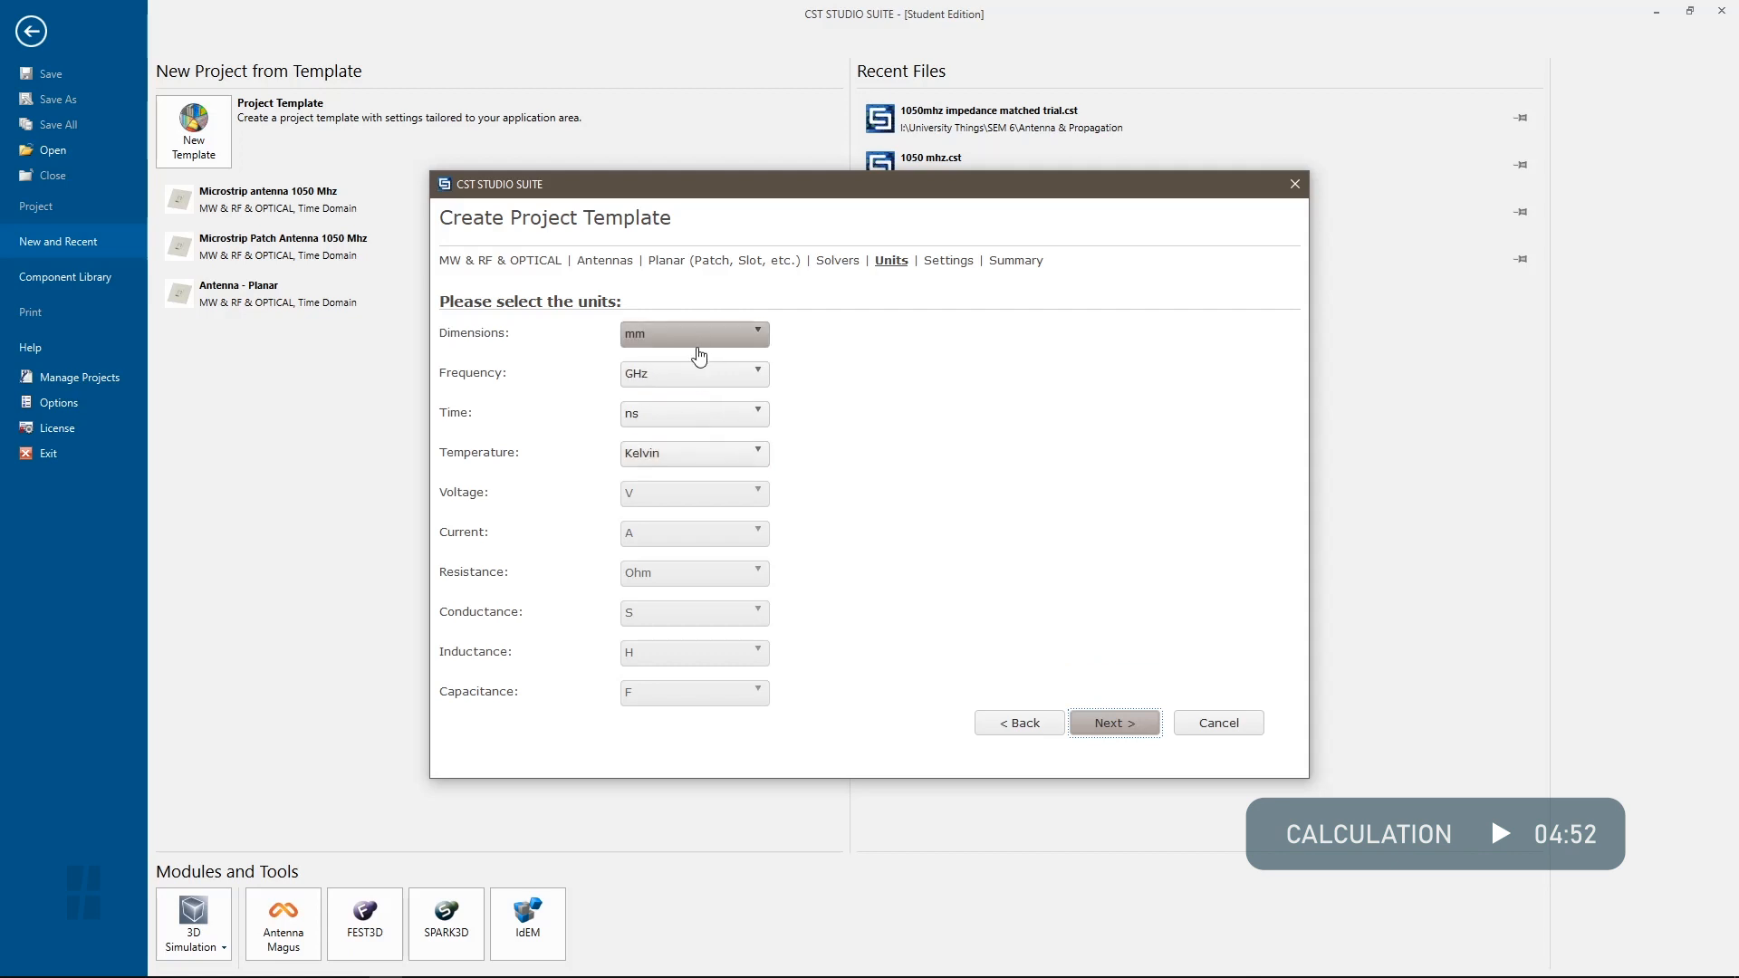
left_click(1114, 723)
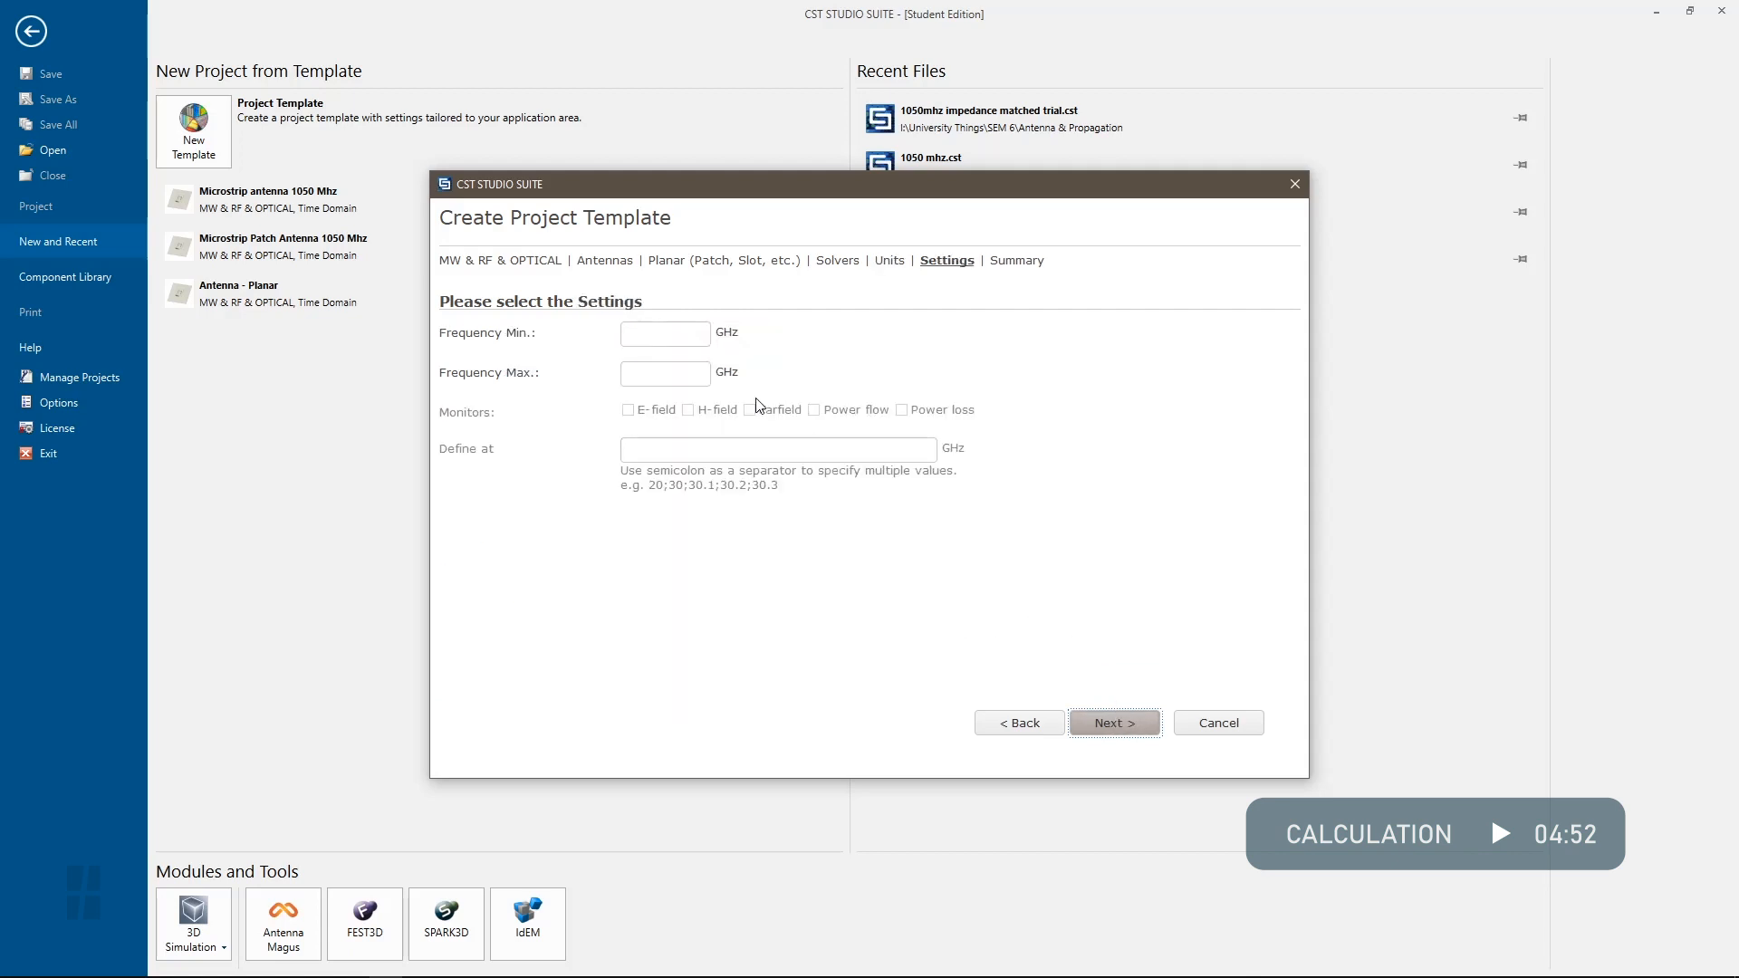
Set the template's frequency range to 0.9–1.2 GHz and enable the E-field, H-field and Farfield monitors
left_click(670, 337)
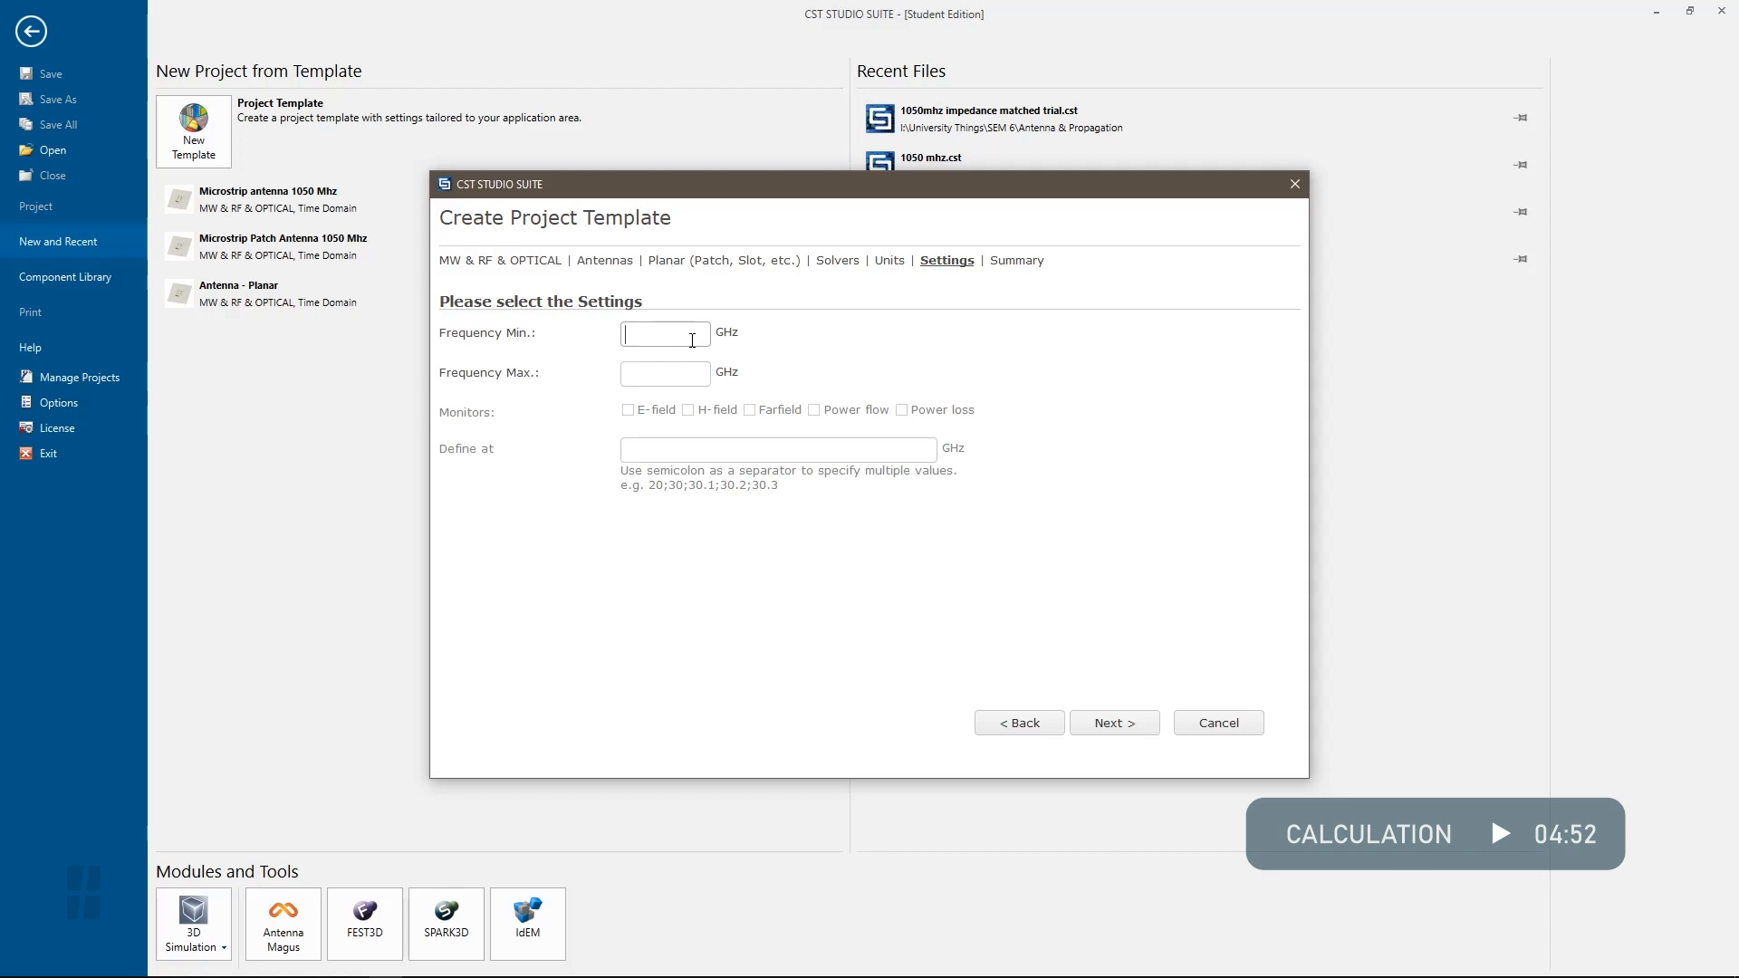
type("0.9")
left_click(688, 382)
type("1.2")
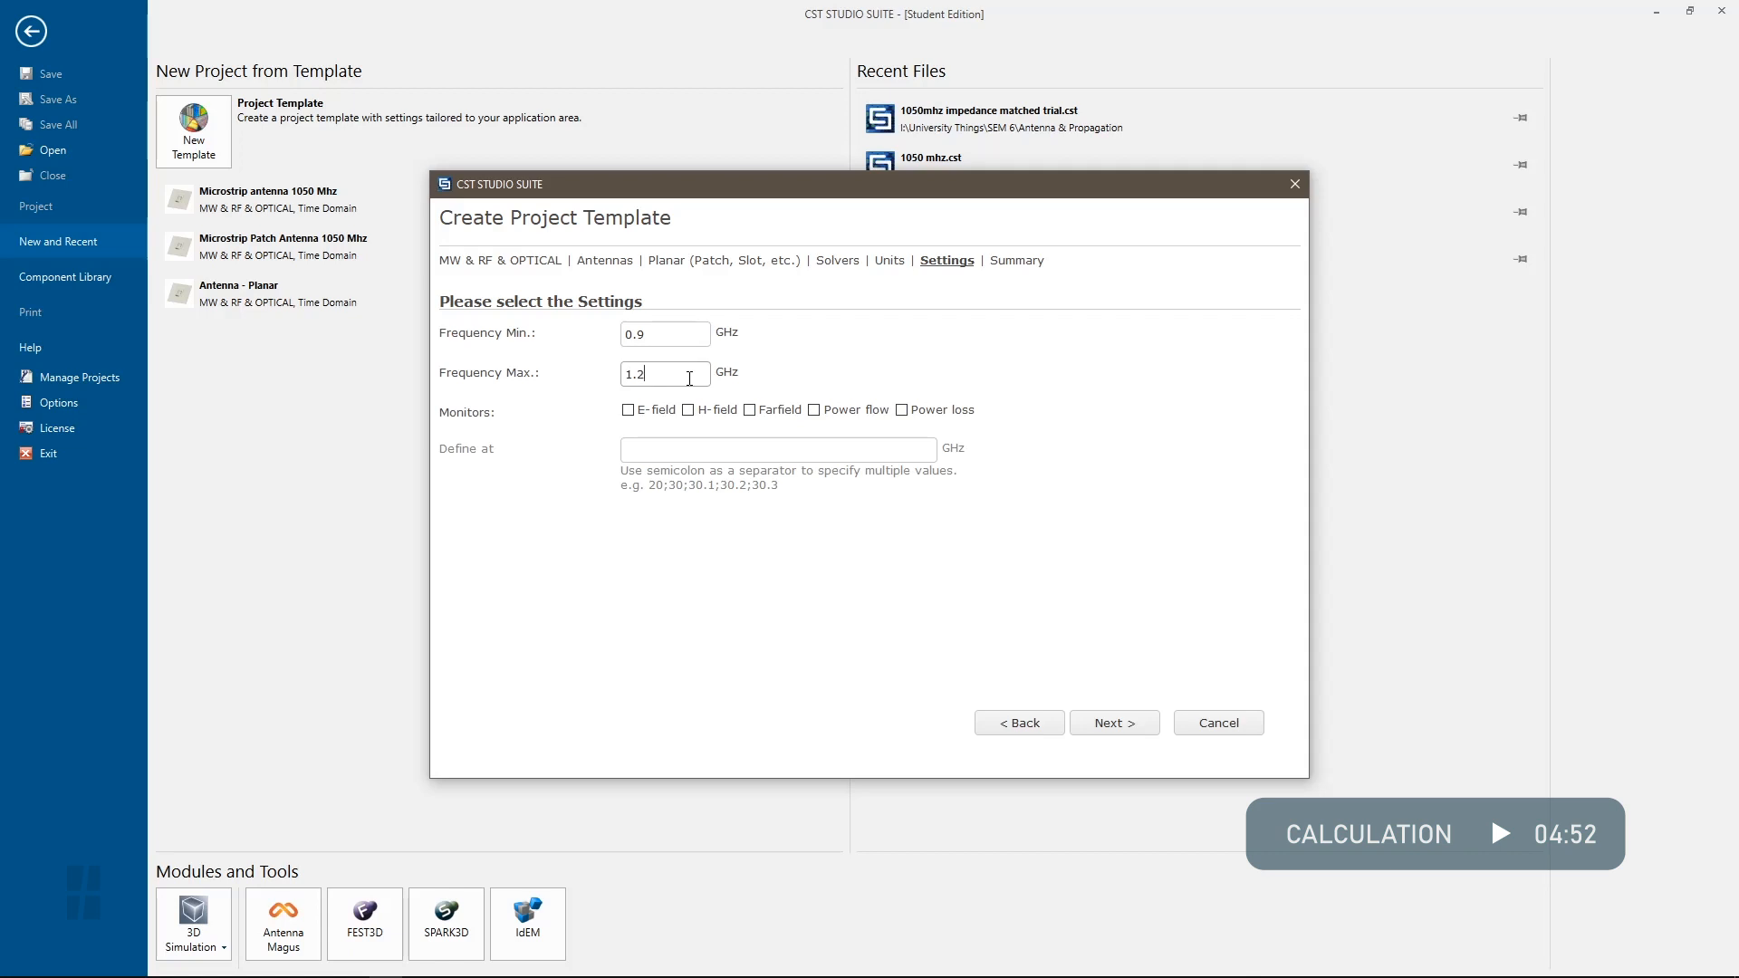
left_click(627, 411)
left_click(689, 410)
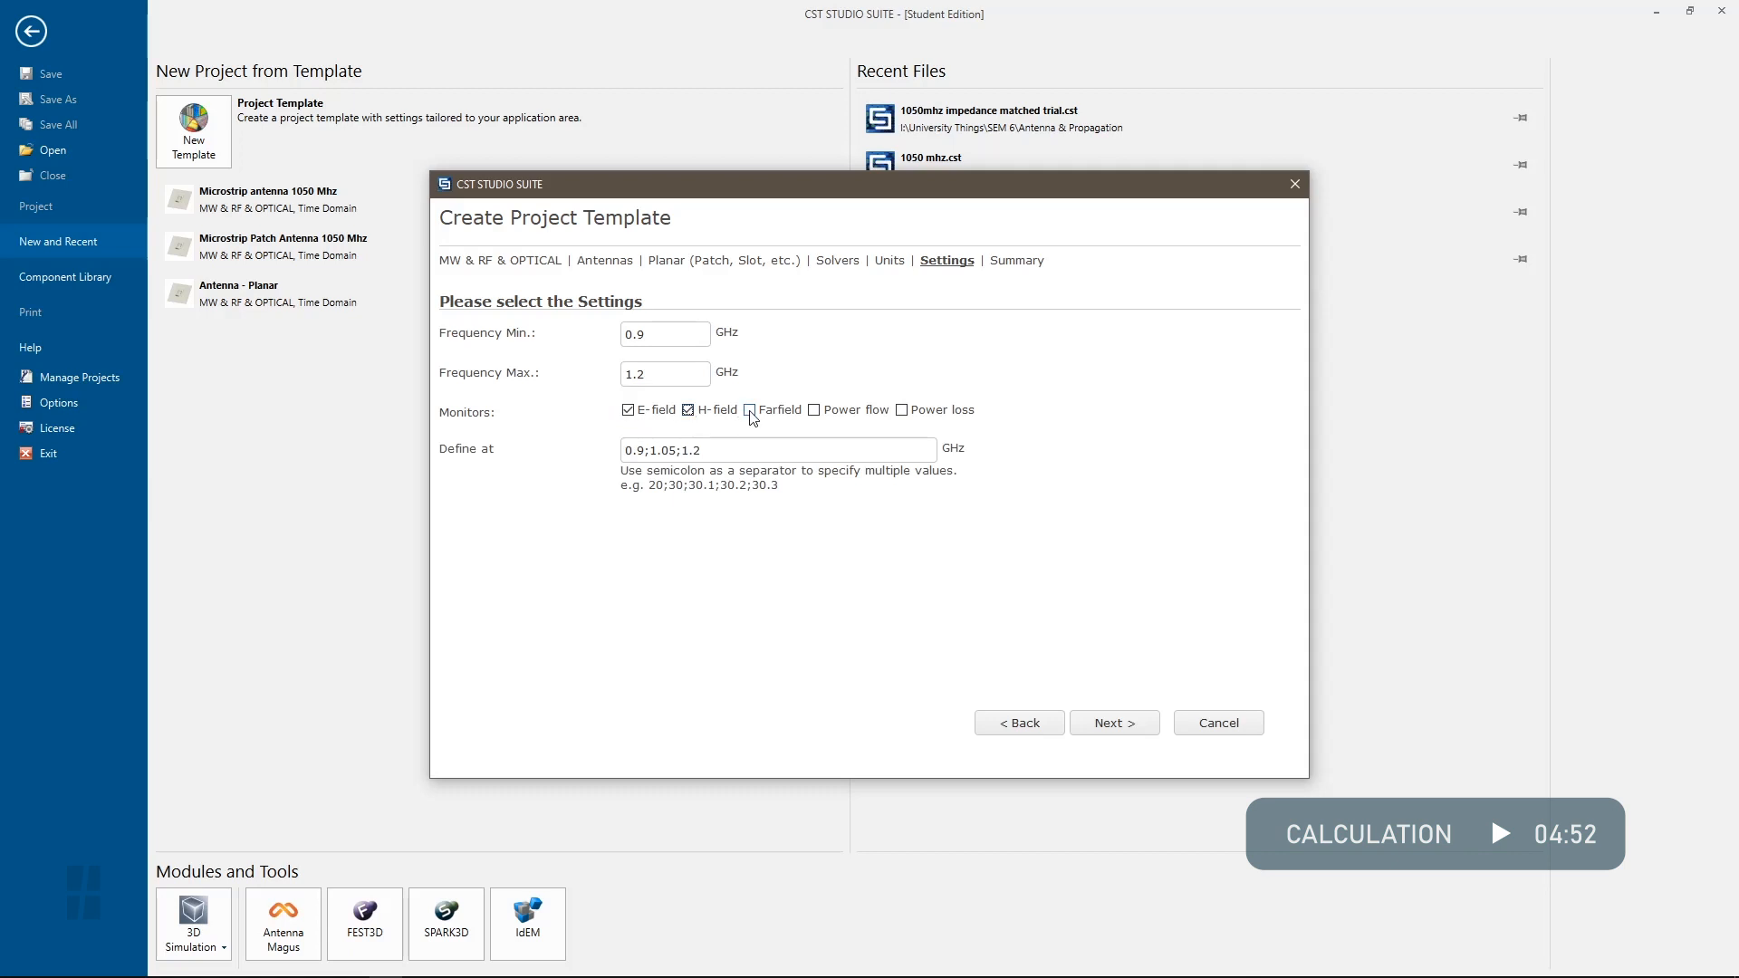
left_click(750, 411)
Try to add 1.1 GHz to the list of frequencies at which the monitors are defined
double_click(639, 451)
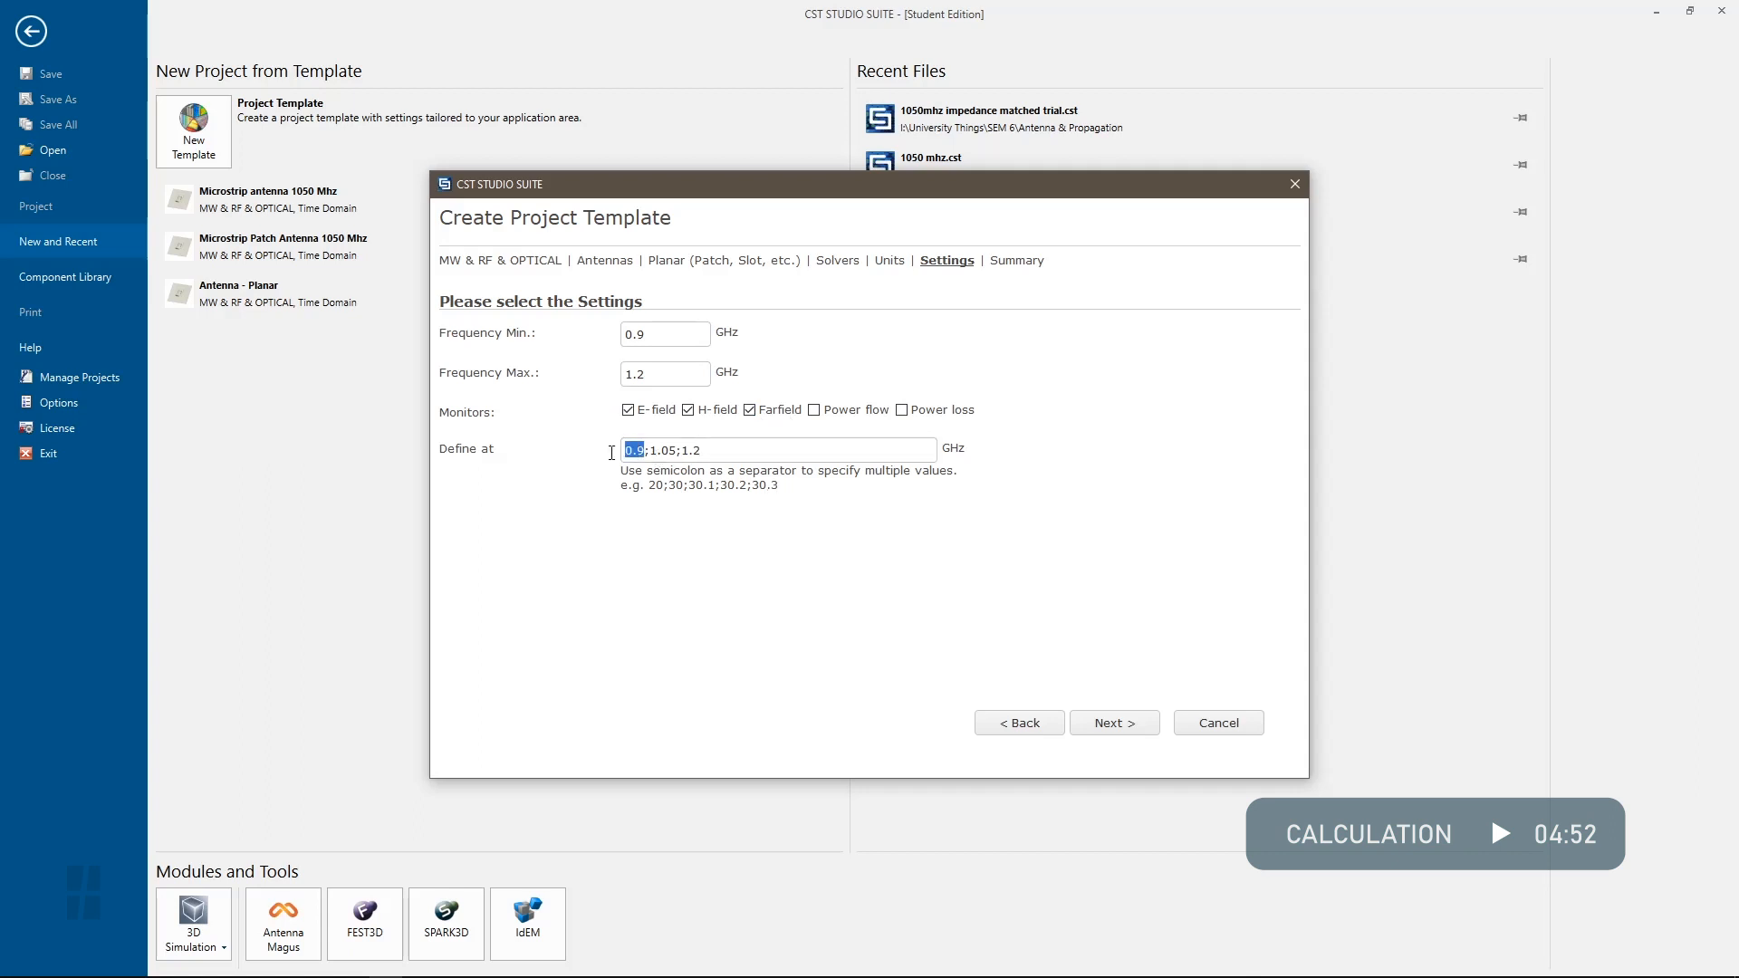
left_click(676, 450)
type(",")
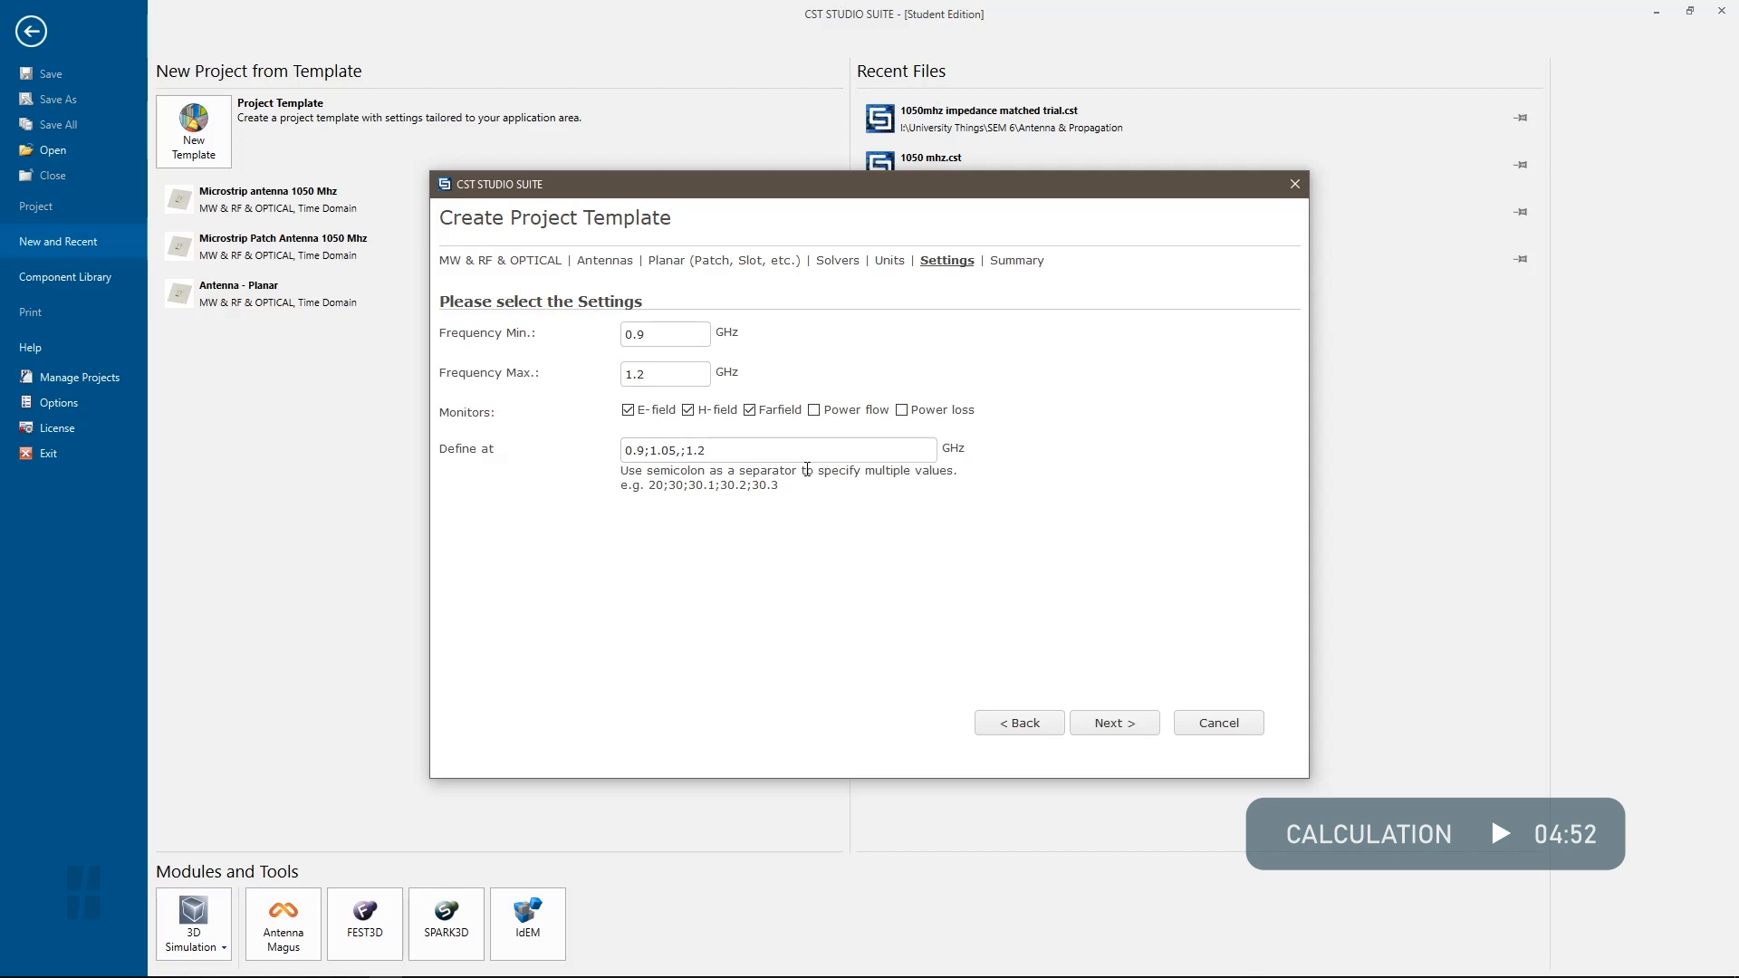
key("BackSpace")
type(";1.1")
key("BackSpace")
key("BackSpace")
key("BackSpace")
key("BackSpace")
Accept the settings, name the template "Patch 1050" and finish creating it
left_click(1120, 724)
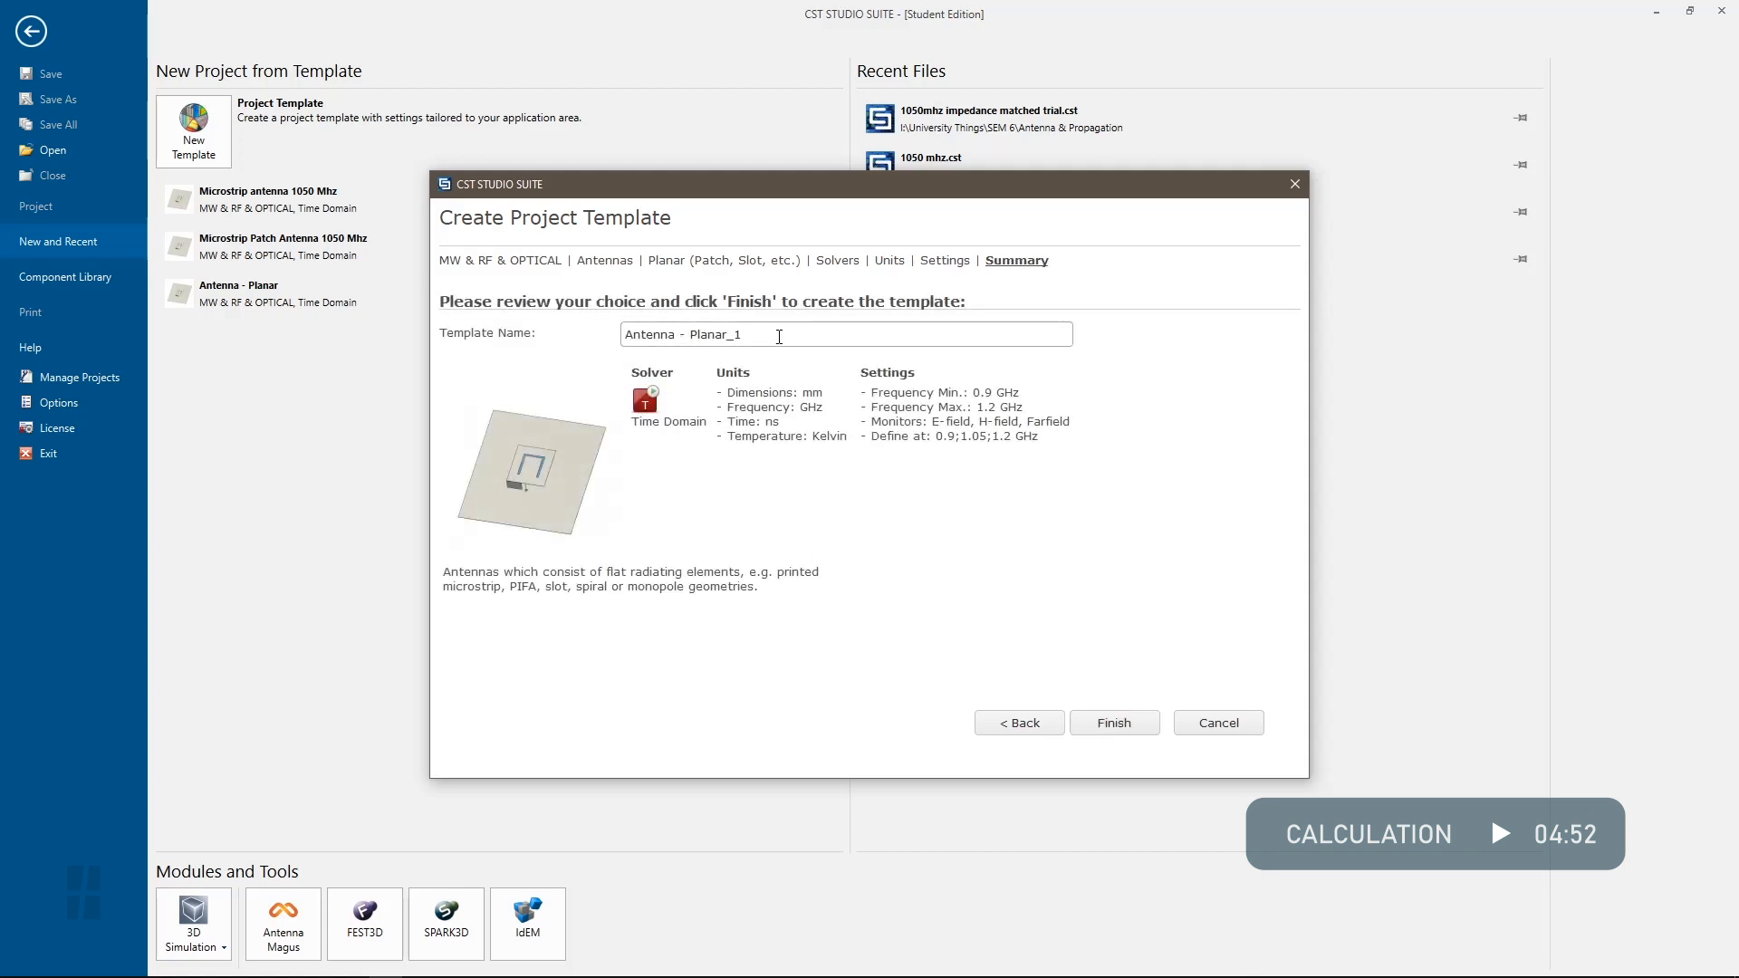
left_click_drag(779, 337, 587, 350)
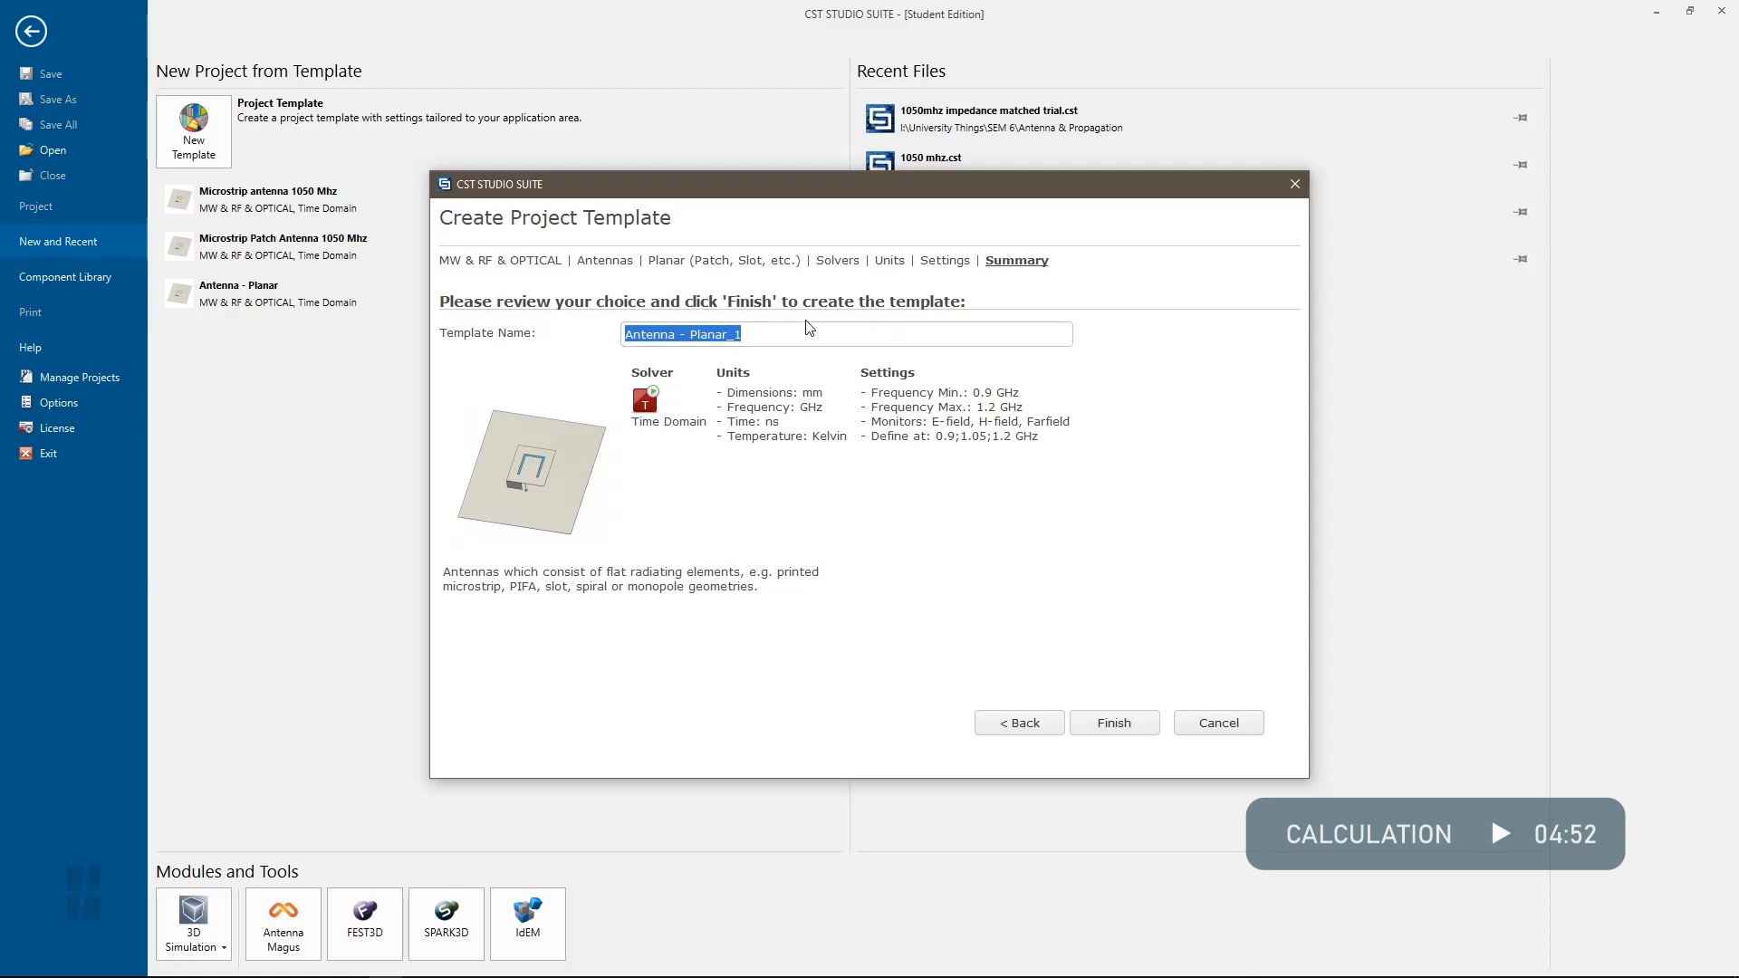
type("Patch")
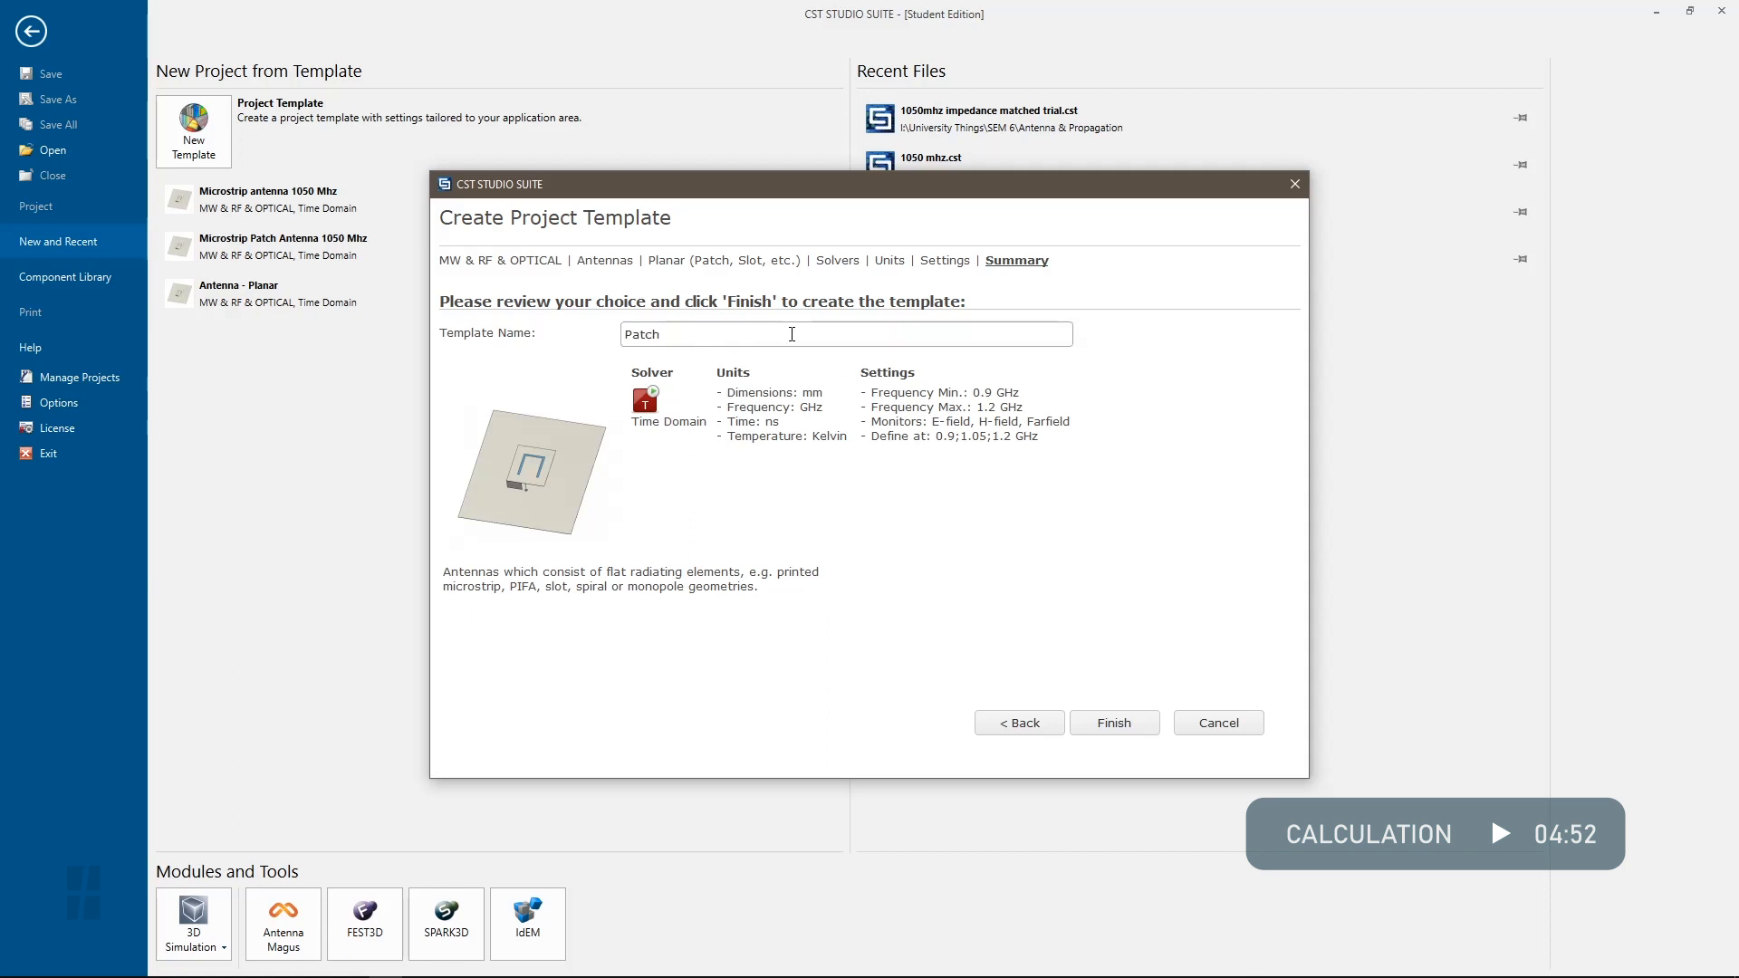
type(" 1050")
left_click(1101, 719)
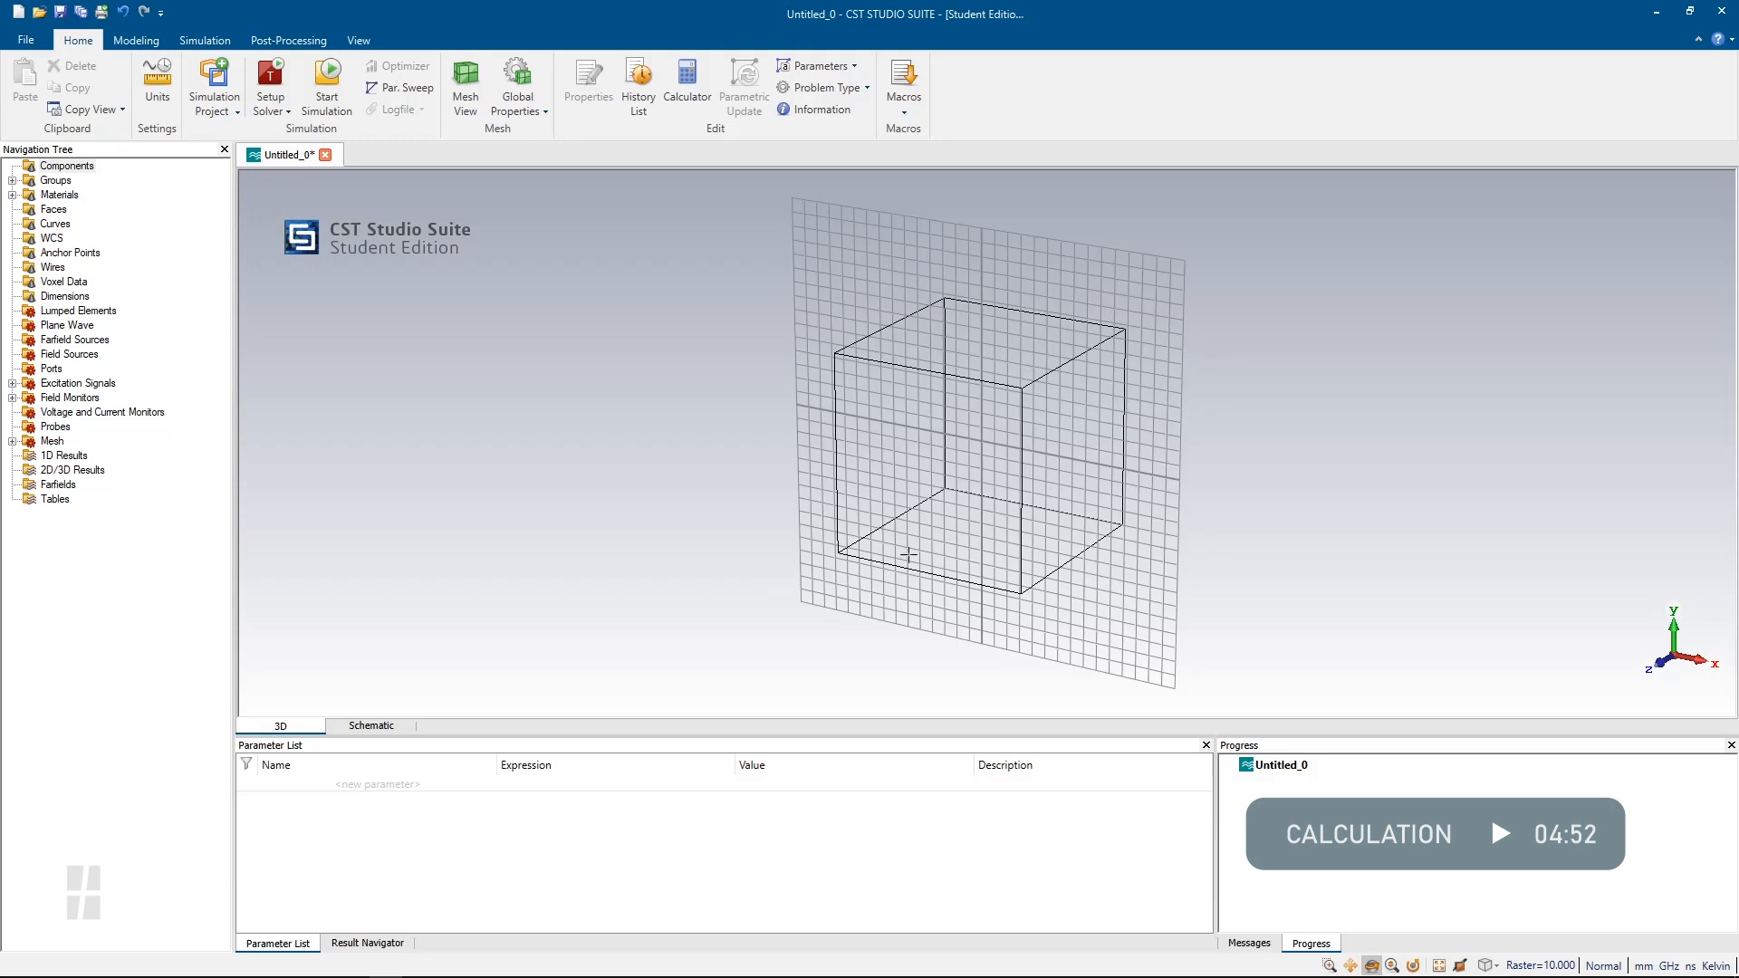
Examine the empty 3D workspace with its bounding box and working-plane grid from different angles and distances
mouse_move(933, 558)
left_mouse_down()
mouse_move(982, 563)
mouse_move(1041, 470)
mouse_move(895, 481)
mouse_move(936, 525)
left_mouse_up()
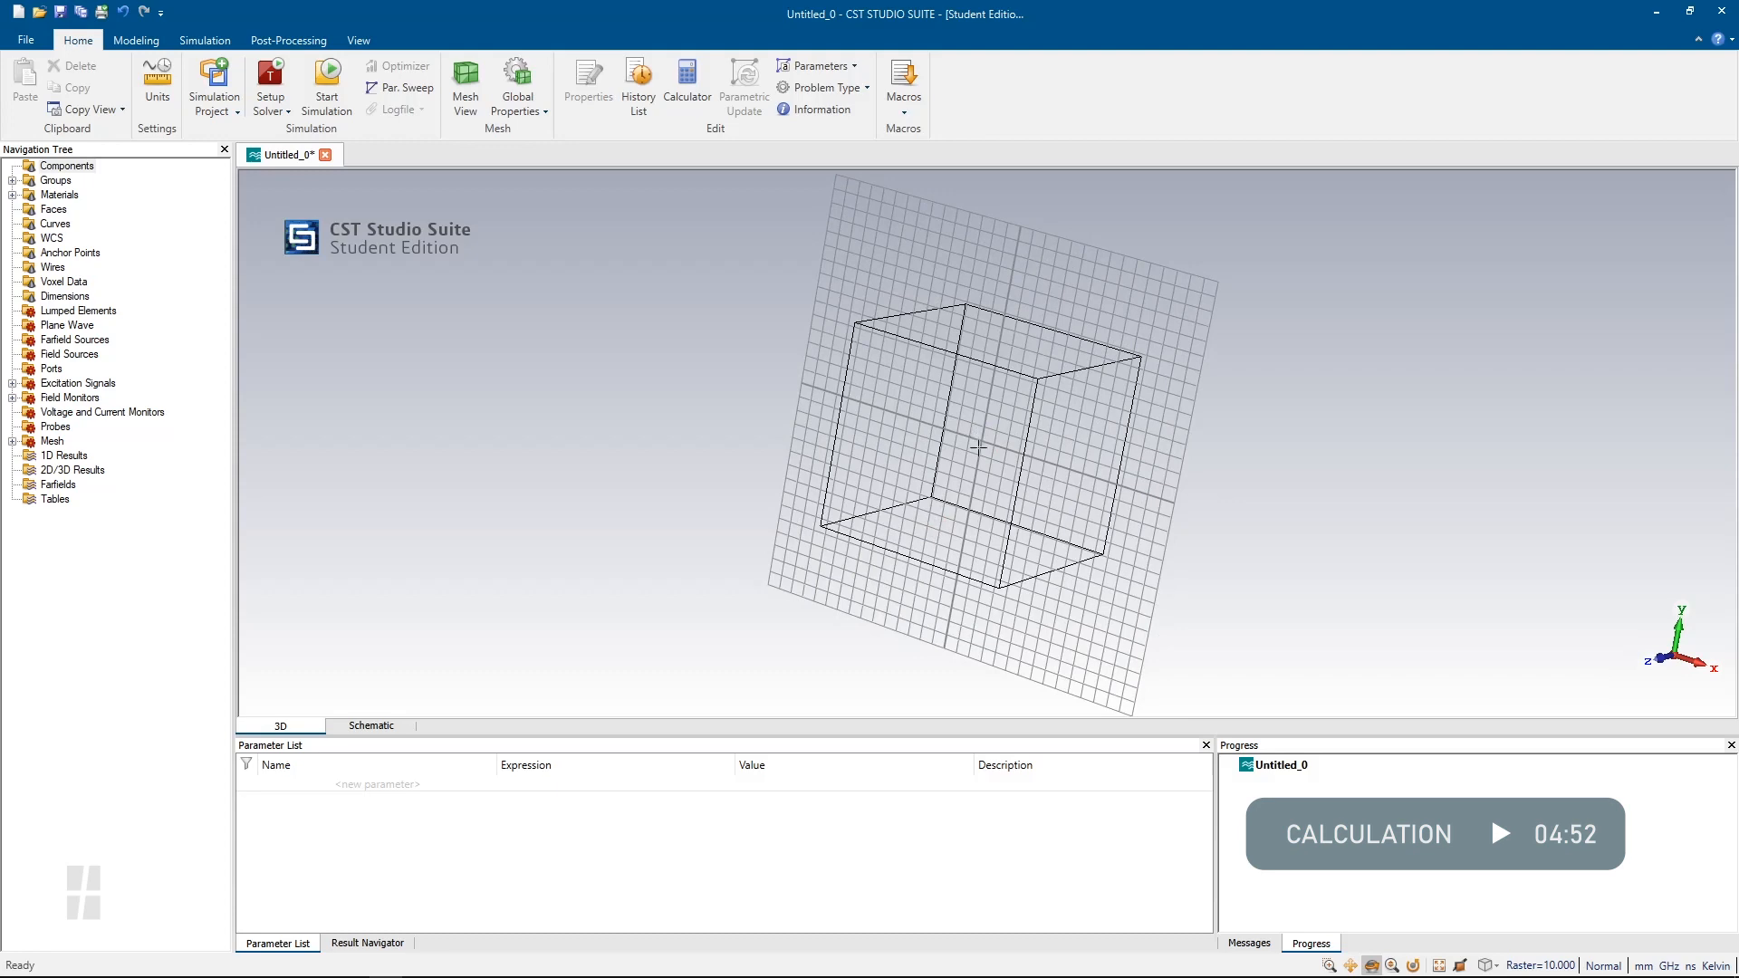
left_click_drag(987, 434, 907, 435, "ctrl+shift")
scroll(907, 434, "up", 5)
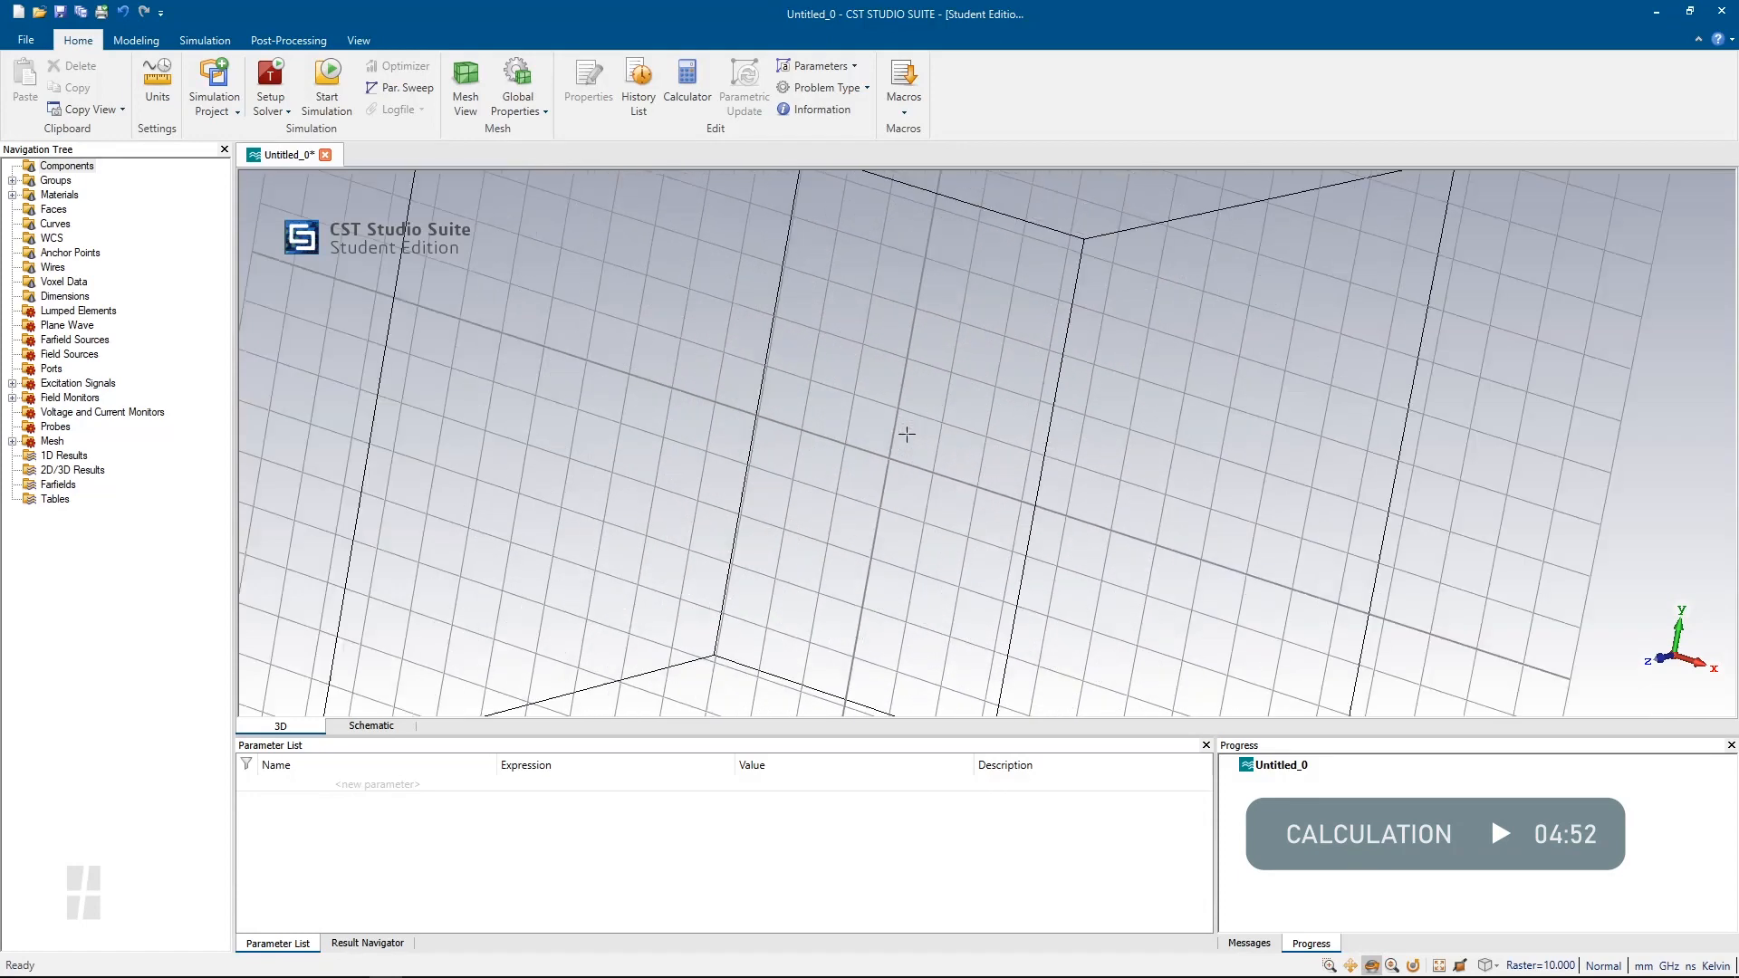
scroll(907, 434, "down", 6)
scroll(907, 435, "up", 2)
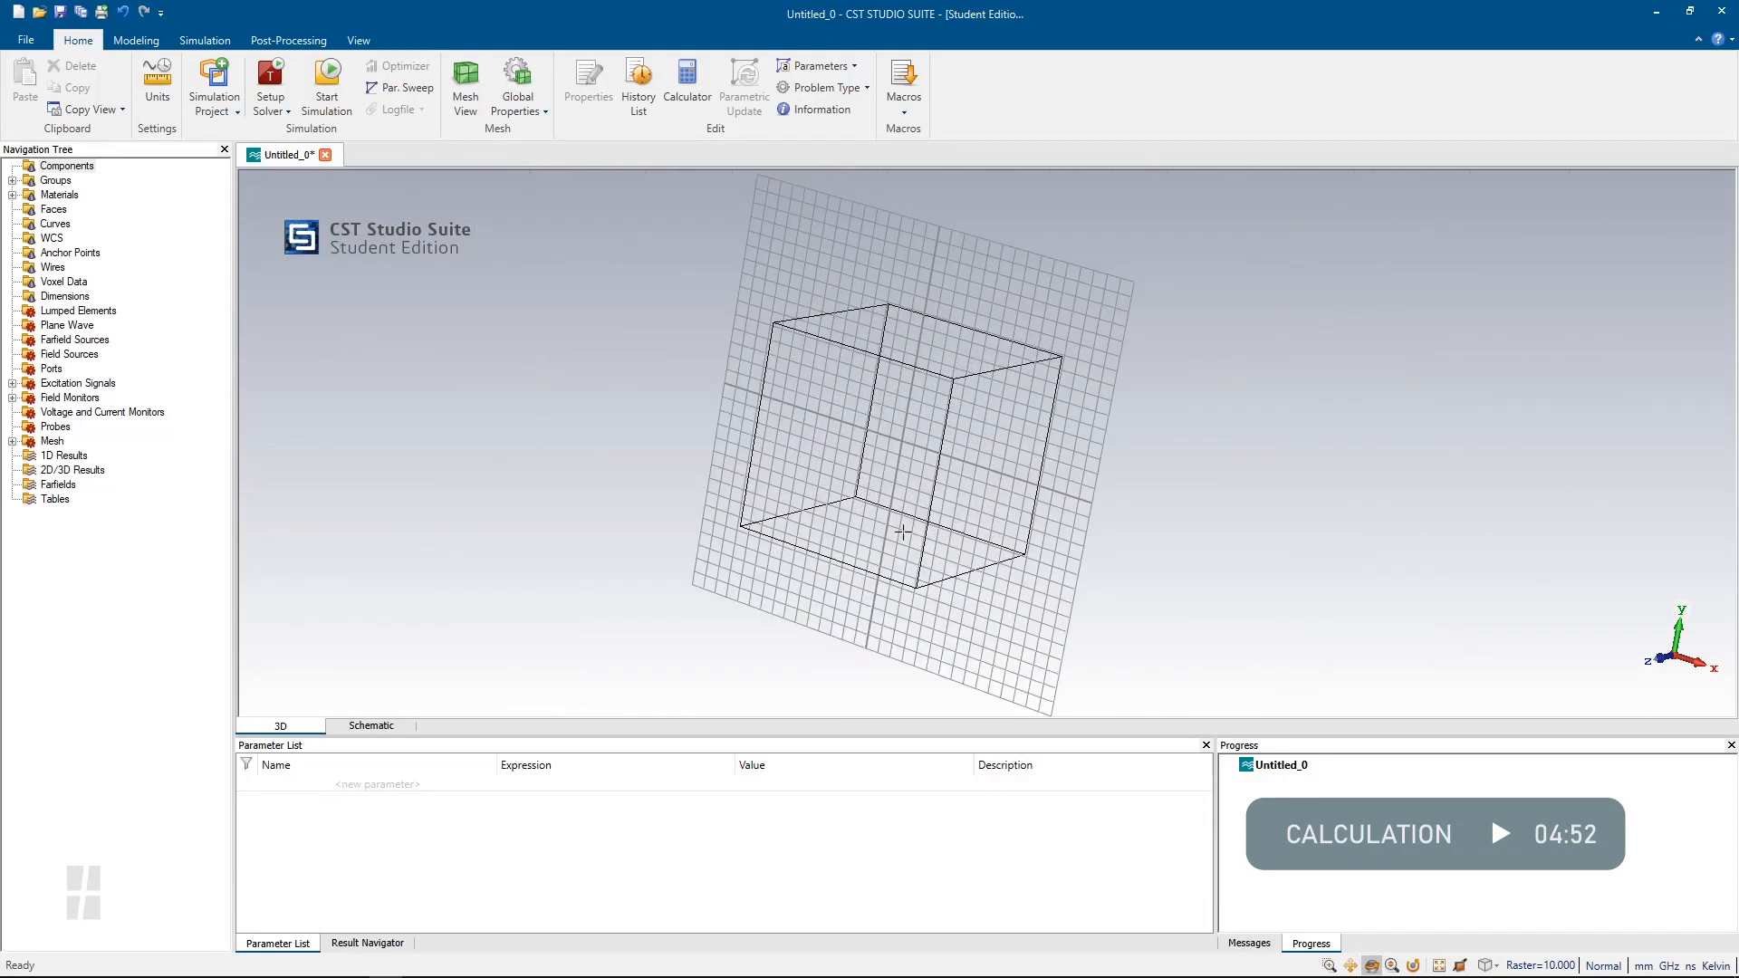
mouse_move(903, 532)
left_mouse_down()
mouse_move(1068, 555)
mouse_move(975, 540)
mouse_move(893, 575)
mouse_move(948, 600)
mouse_move(1242, 614)
mouse_move(618, 583)
mouse_move(1304, 582)
mouse_move(873, 583)
mouse_move(977, 584)
mouse_move(971, 369)
mouse_move(970, 621)
mouse_move(1204, 583)
mouse_move(909, 508)
mouse_move(927, 621)
mouse_move(981, 582)
left_mouse_up()
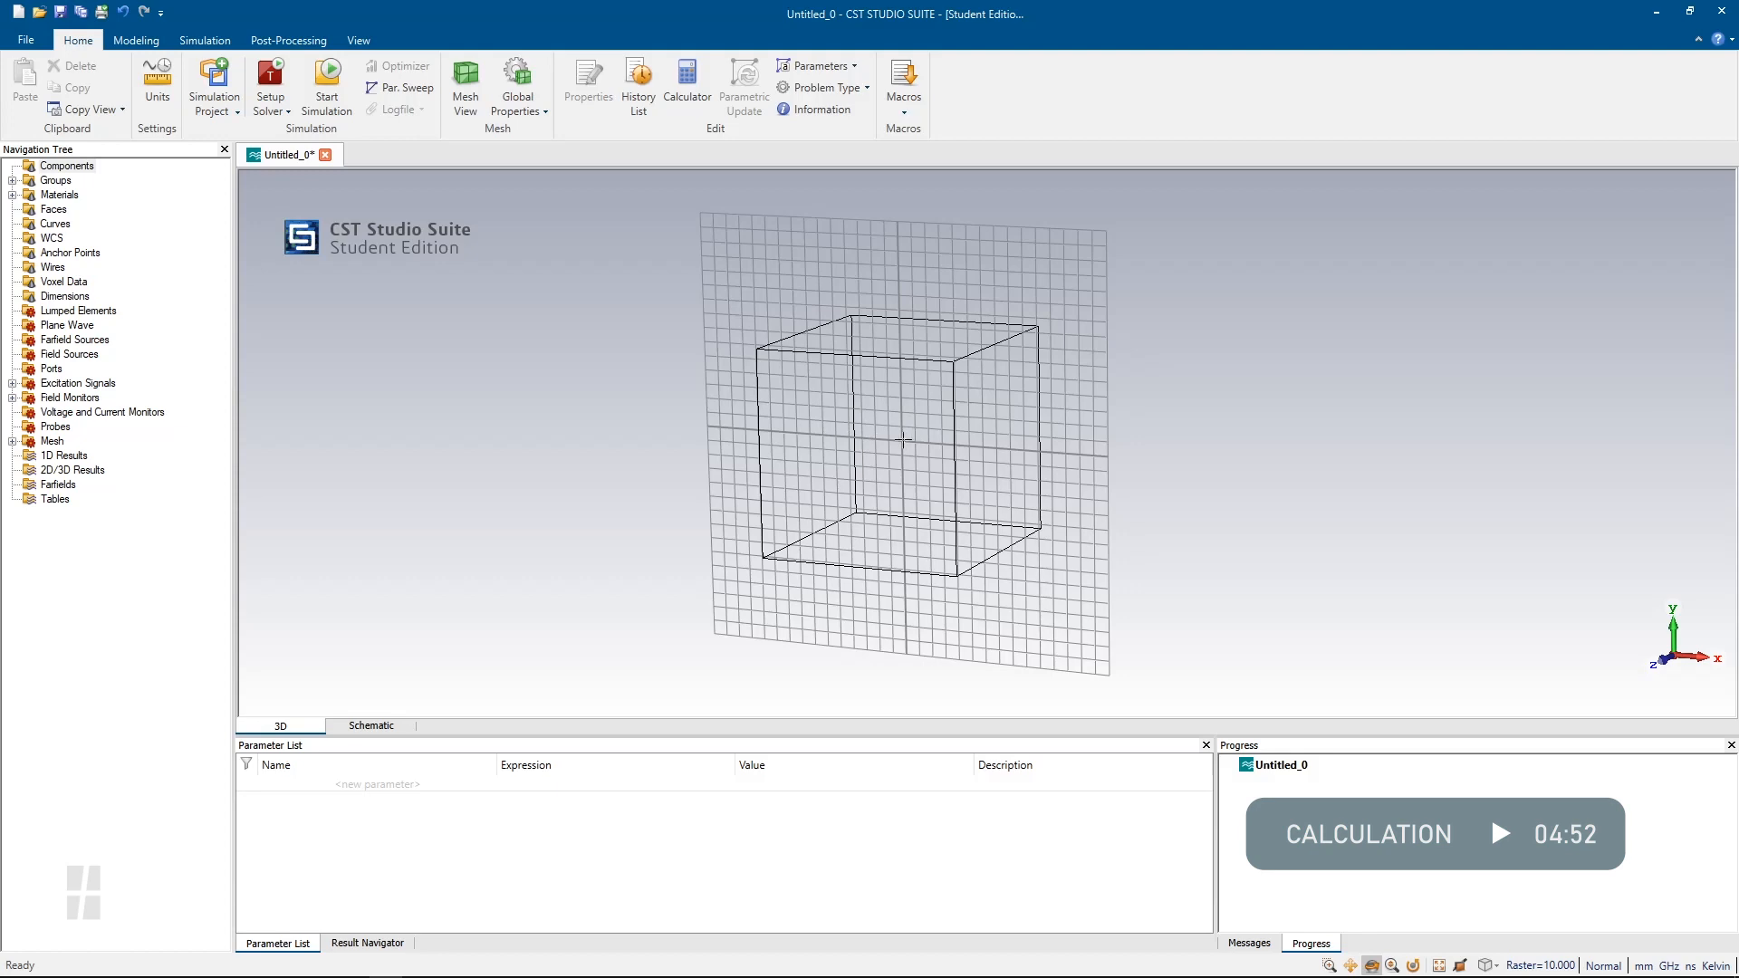
mouse_move(903, 441)
left_mouse_down()
mouse_move(1114, 443)
mouse_move(1014, 458)
mouse_move(852, 431)
left_mouse_up()
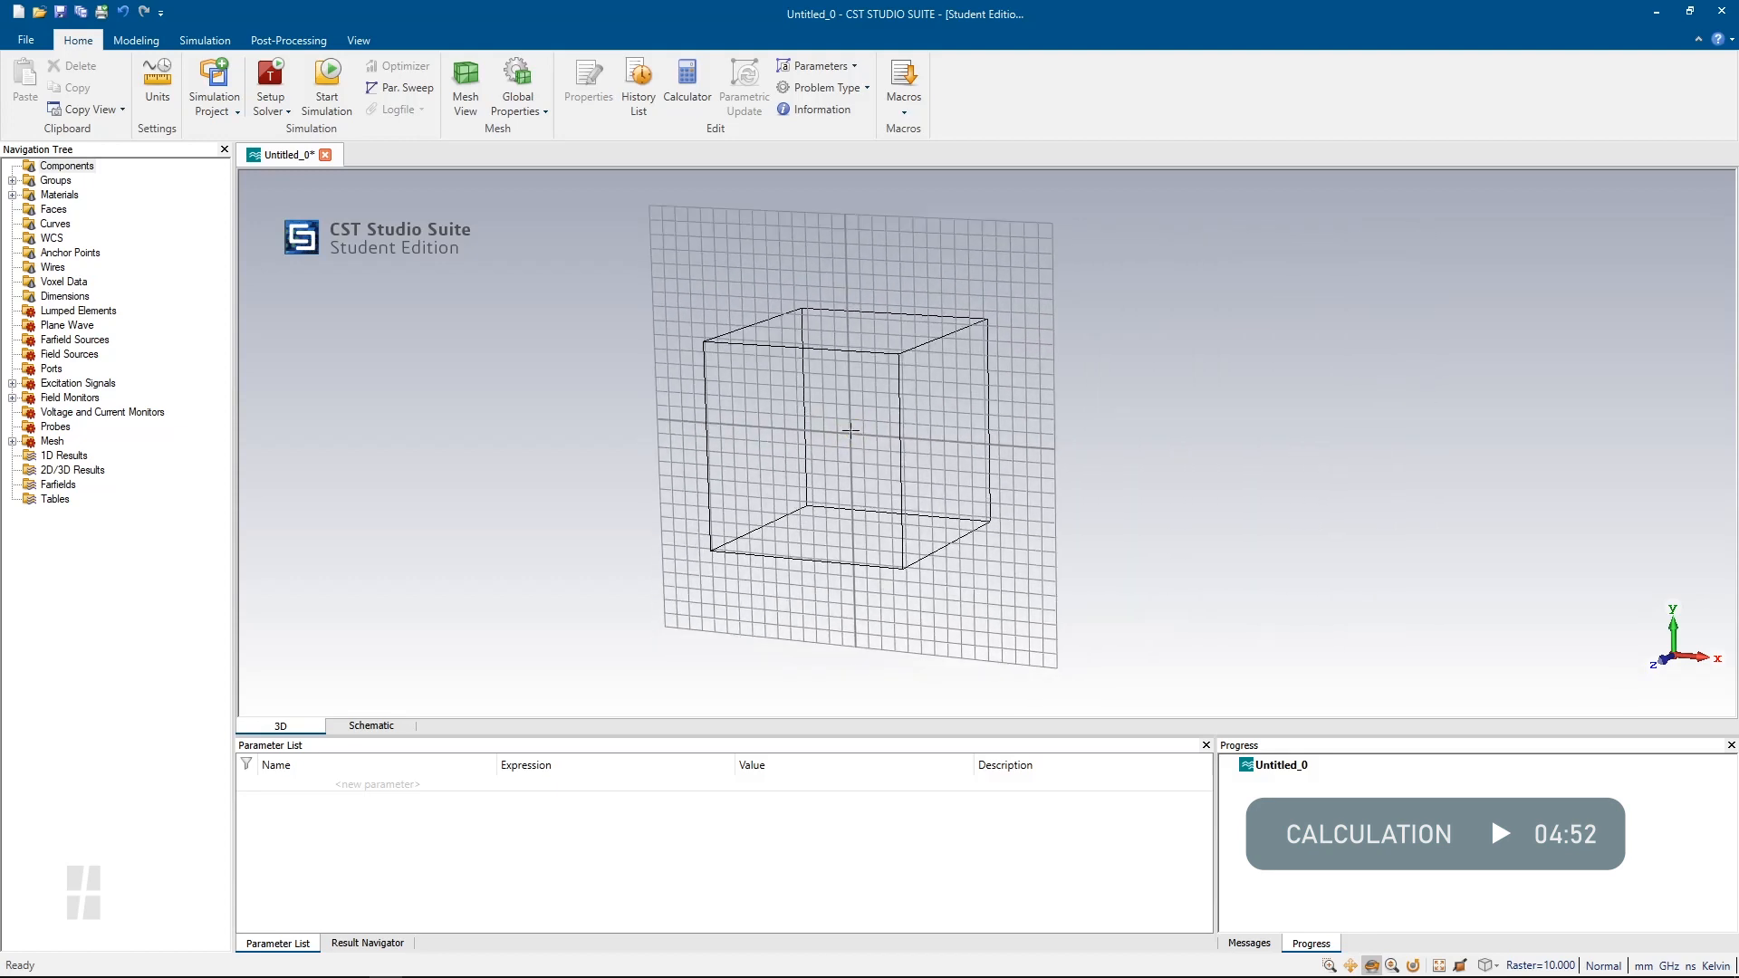
scroll(851, 431, "up", 6)
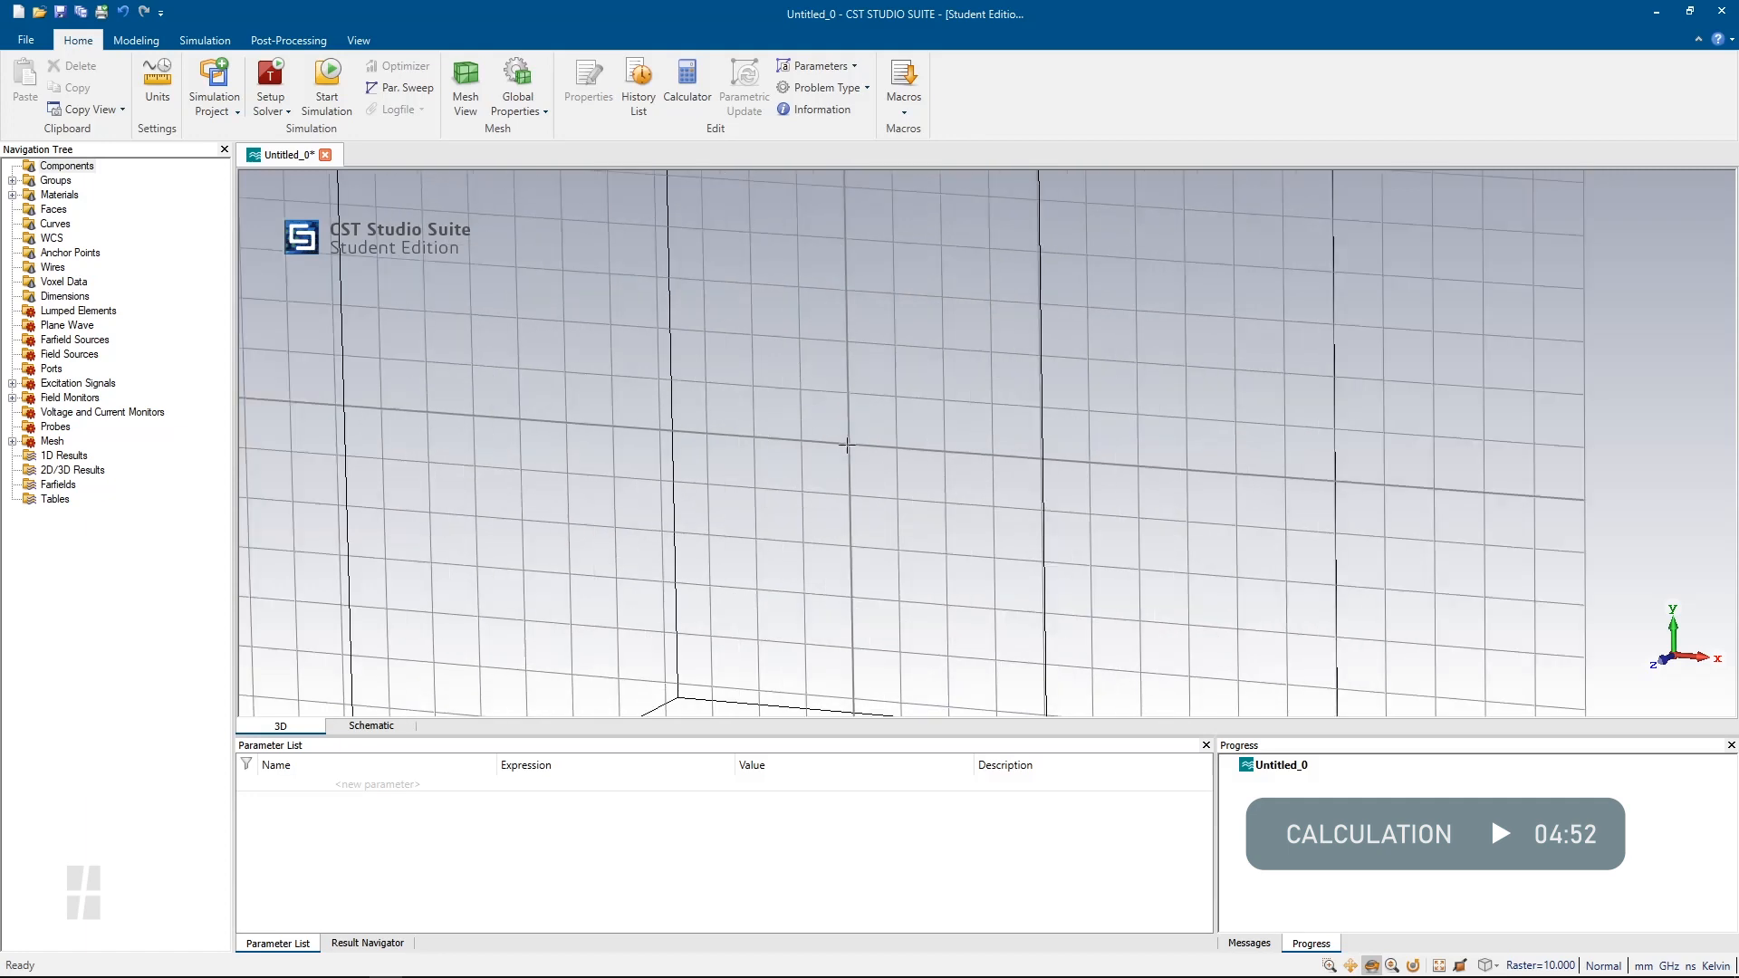
scroll(857, 473, "down", 6)
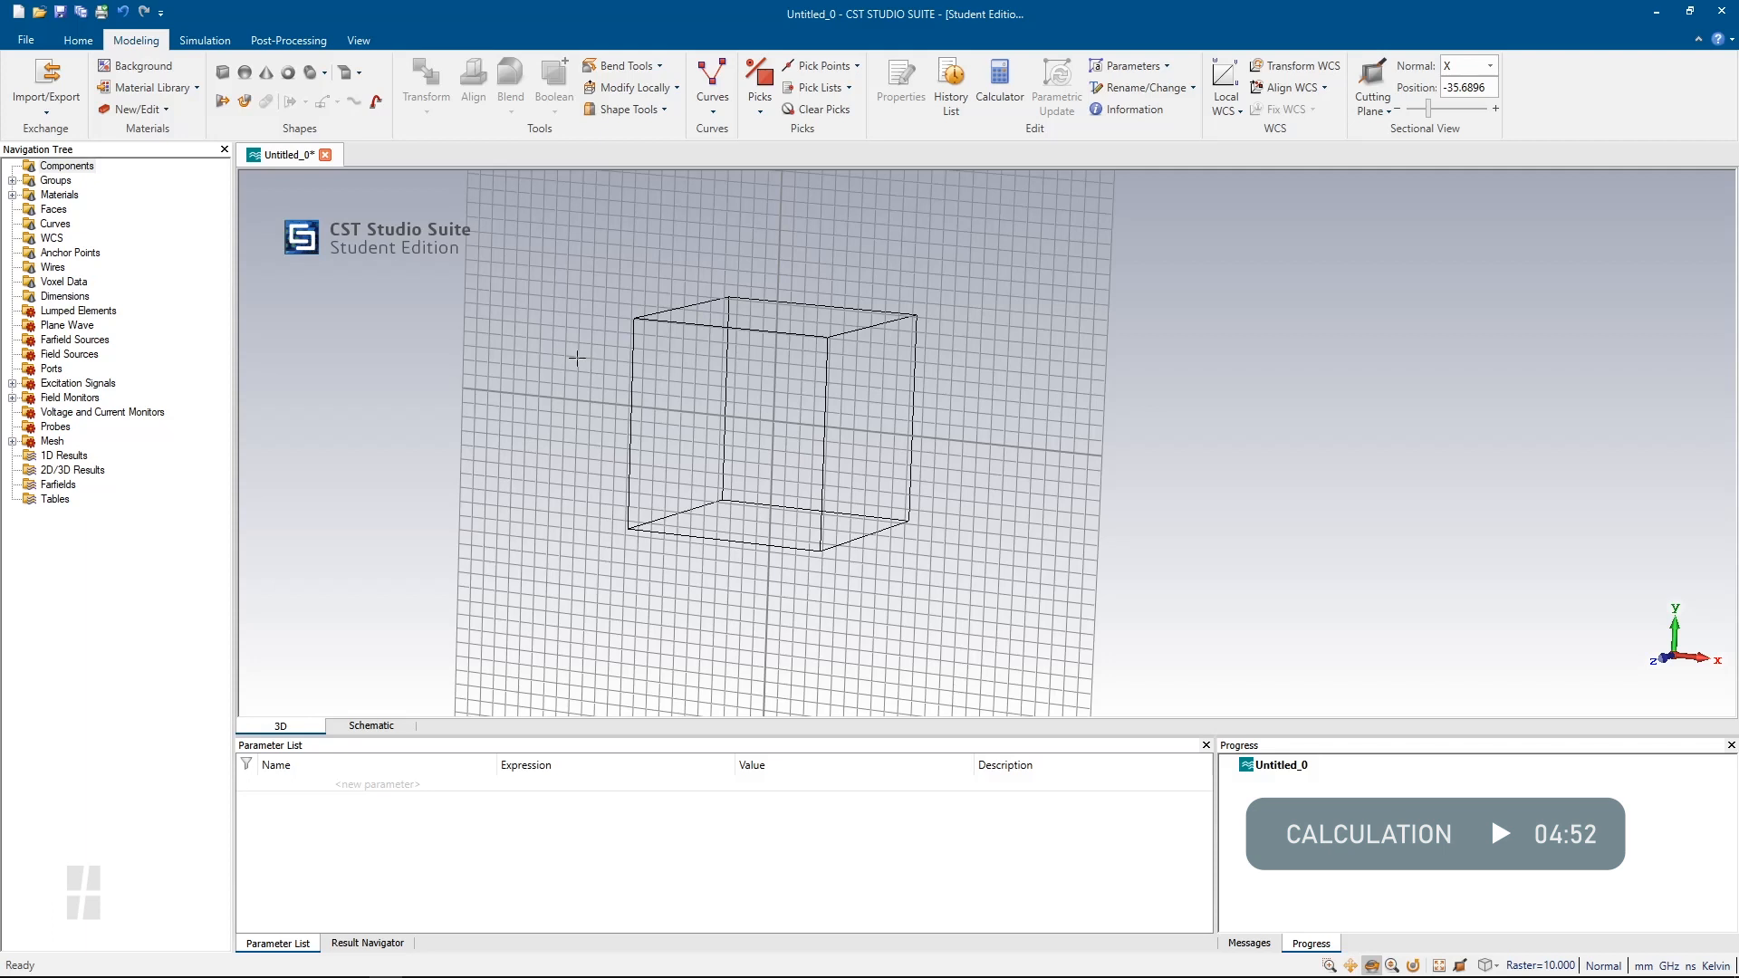
mouse_move(577, 358)
left_mouse_down()
mouse_move(632, 377)
mouse_move(613, 357)
left_mouse_up()
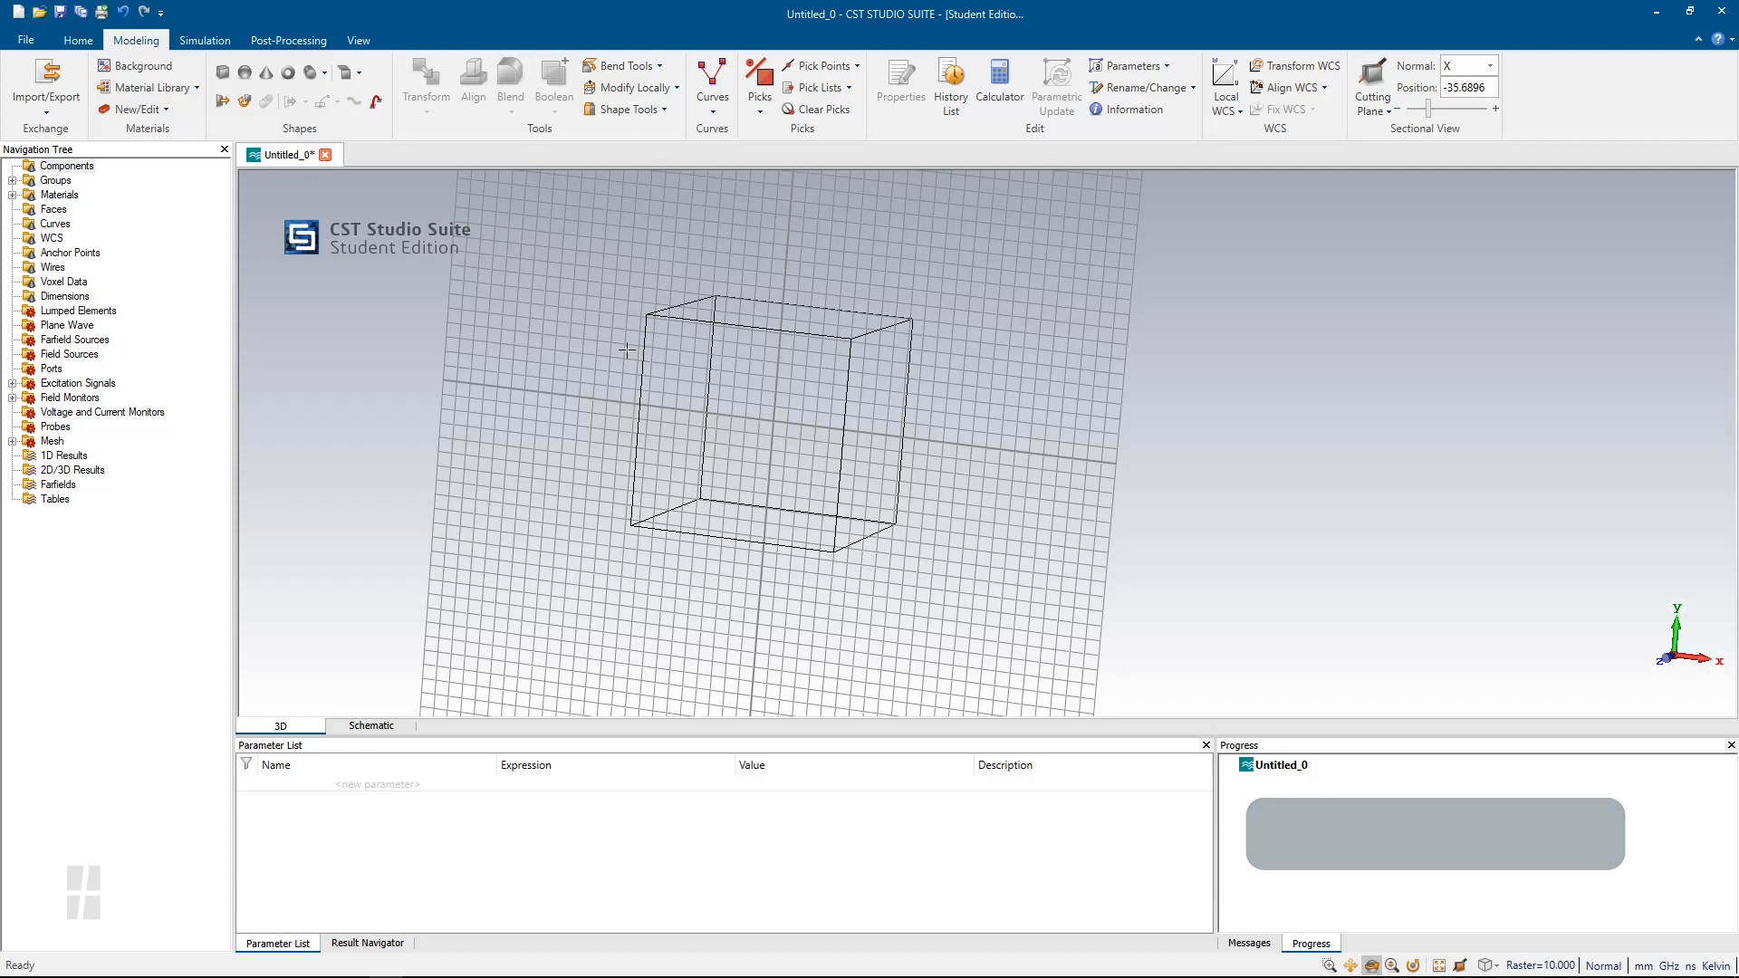
mouse_move(609, 365)
left_mouse_down()
mouse_move(594, 396)
mouse_move(540, 372)
mouse_move(706, 383)
mouse_move(578, 365)
mouse_move(556, 392)
mouse_move(563, 419)
mouse_move(525, 404)
left_mouse_up()
Try to draw a freehand brick spanning X -60 to 20, Y -45 to 30 and Z 0 to 55 mm
left_click(222, 71)
double_click(702, 363)
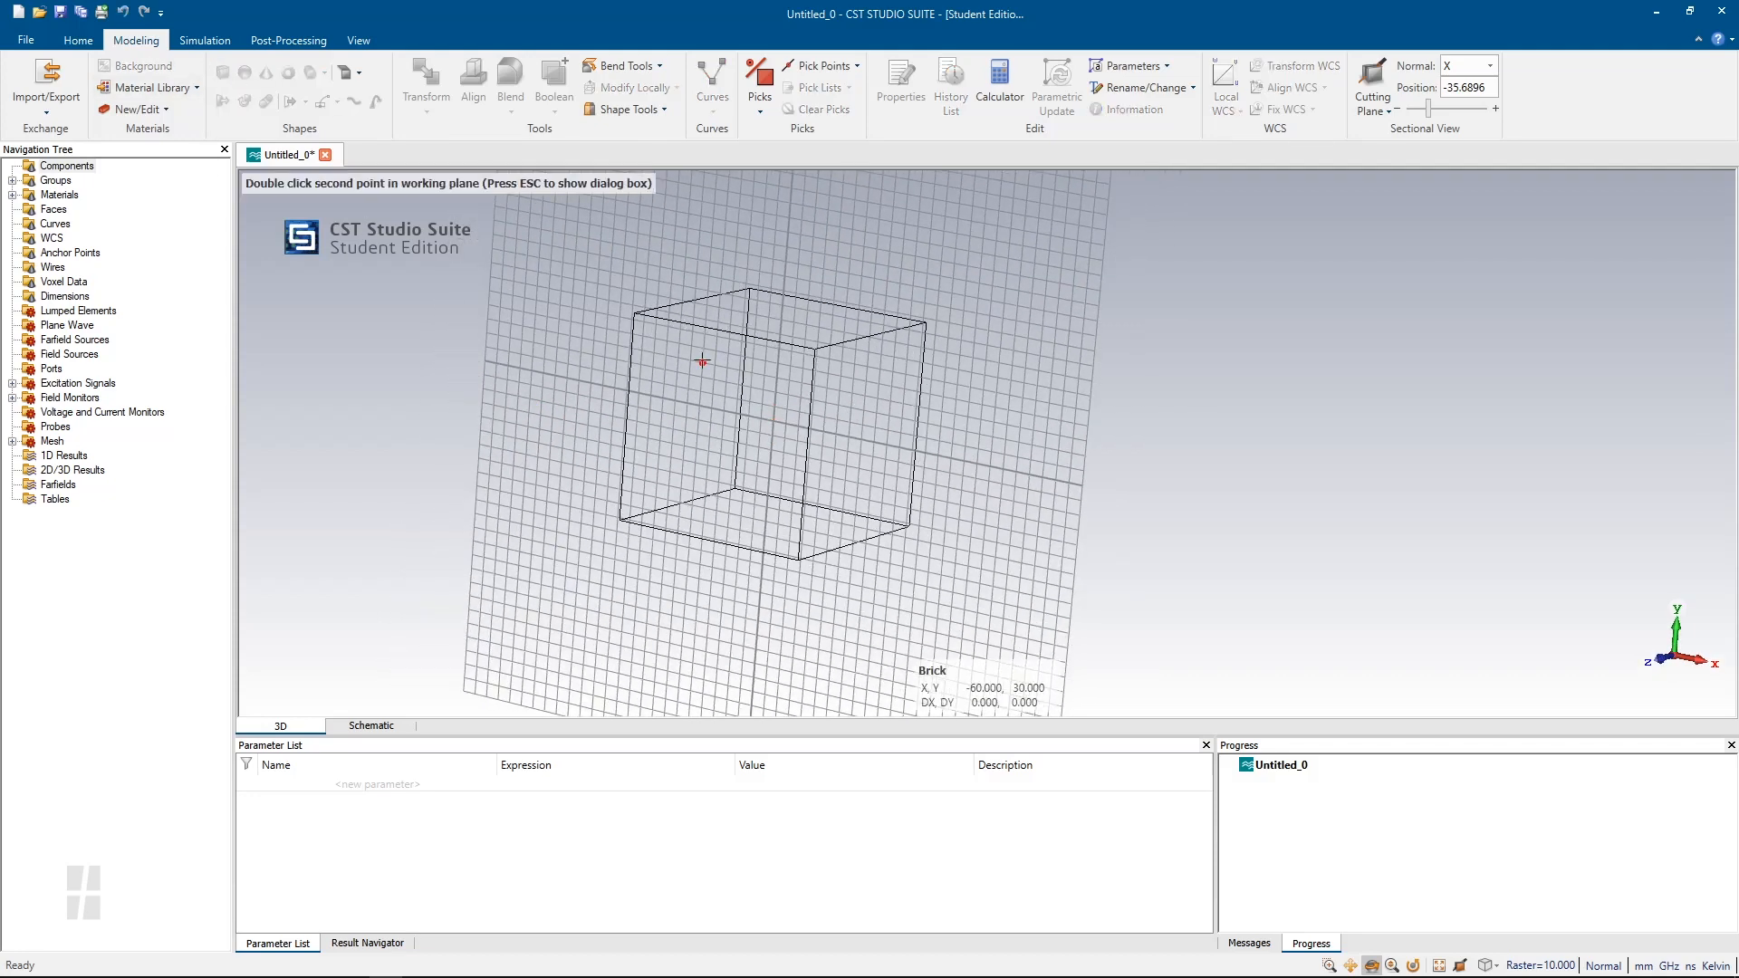
double_click(793, 481)
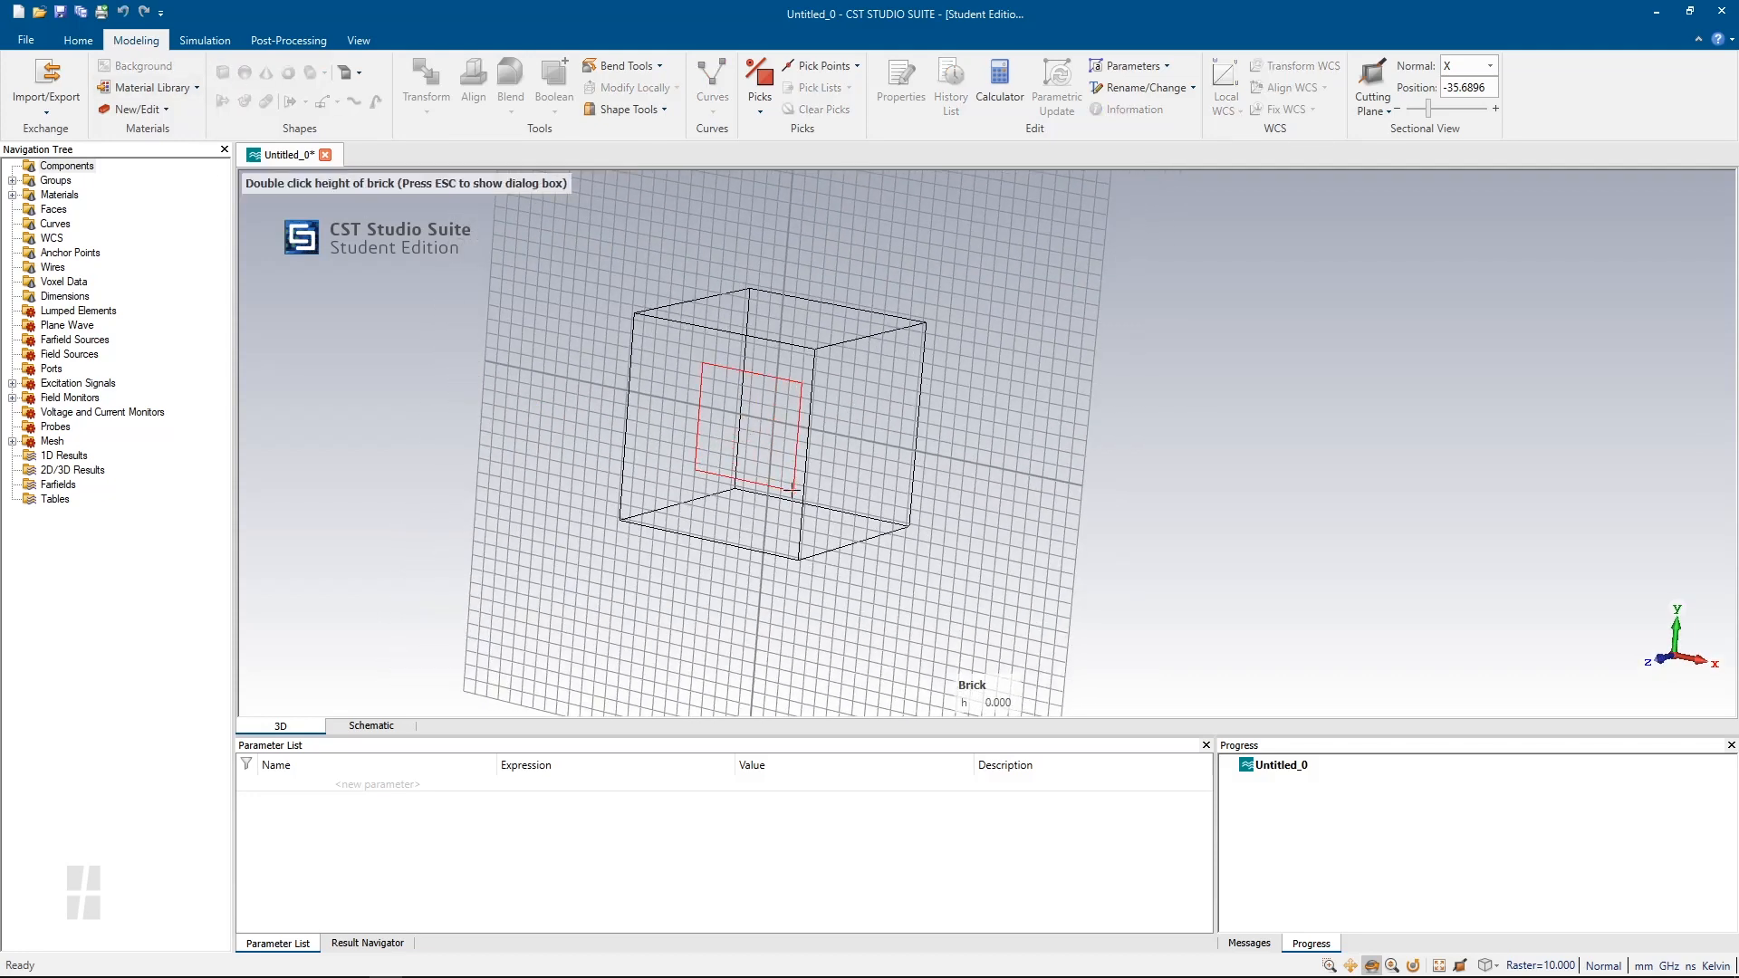
double_click(752, 490)
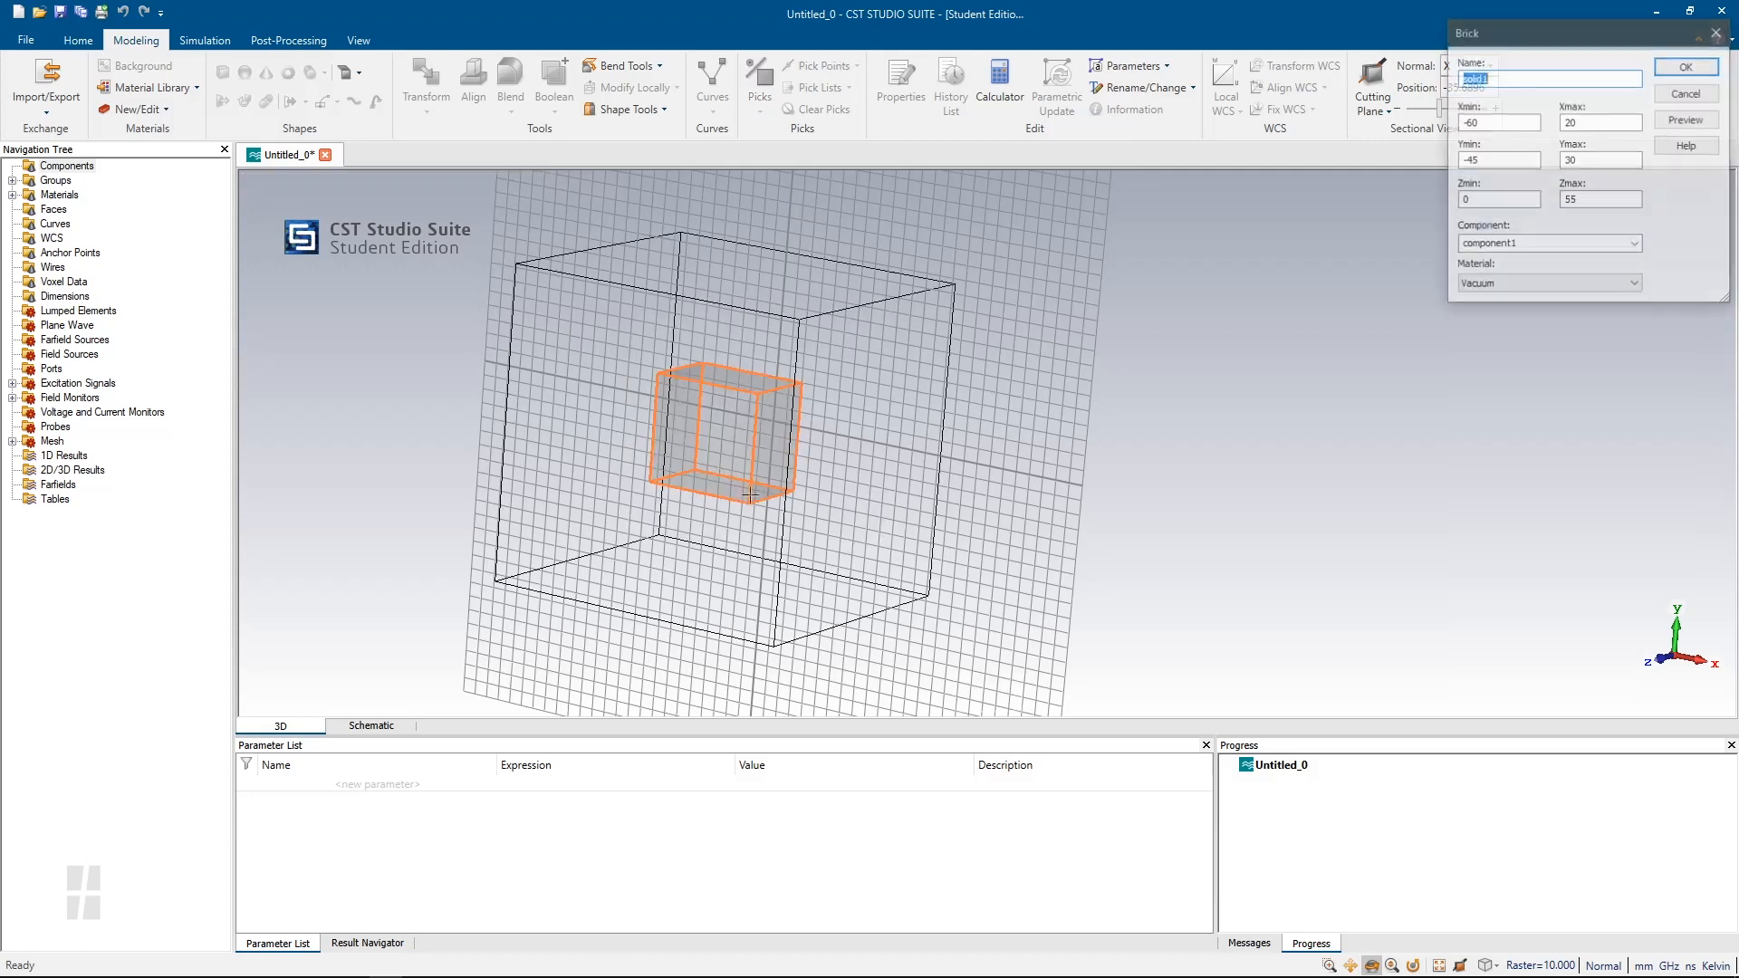
left_click(1688, 93)
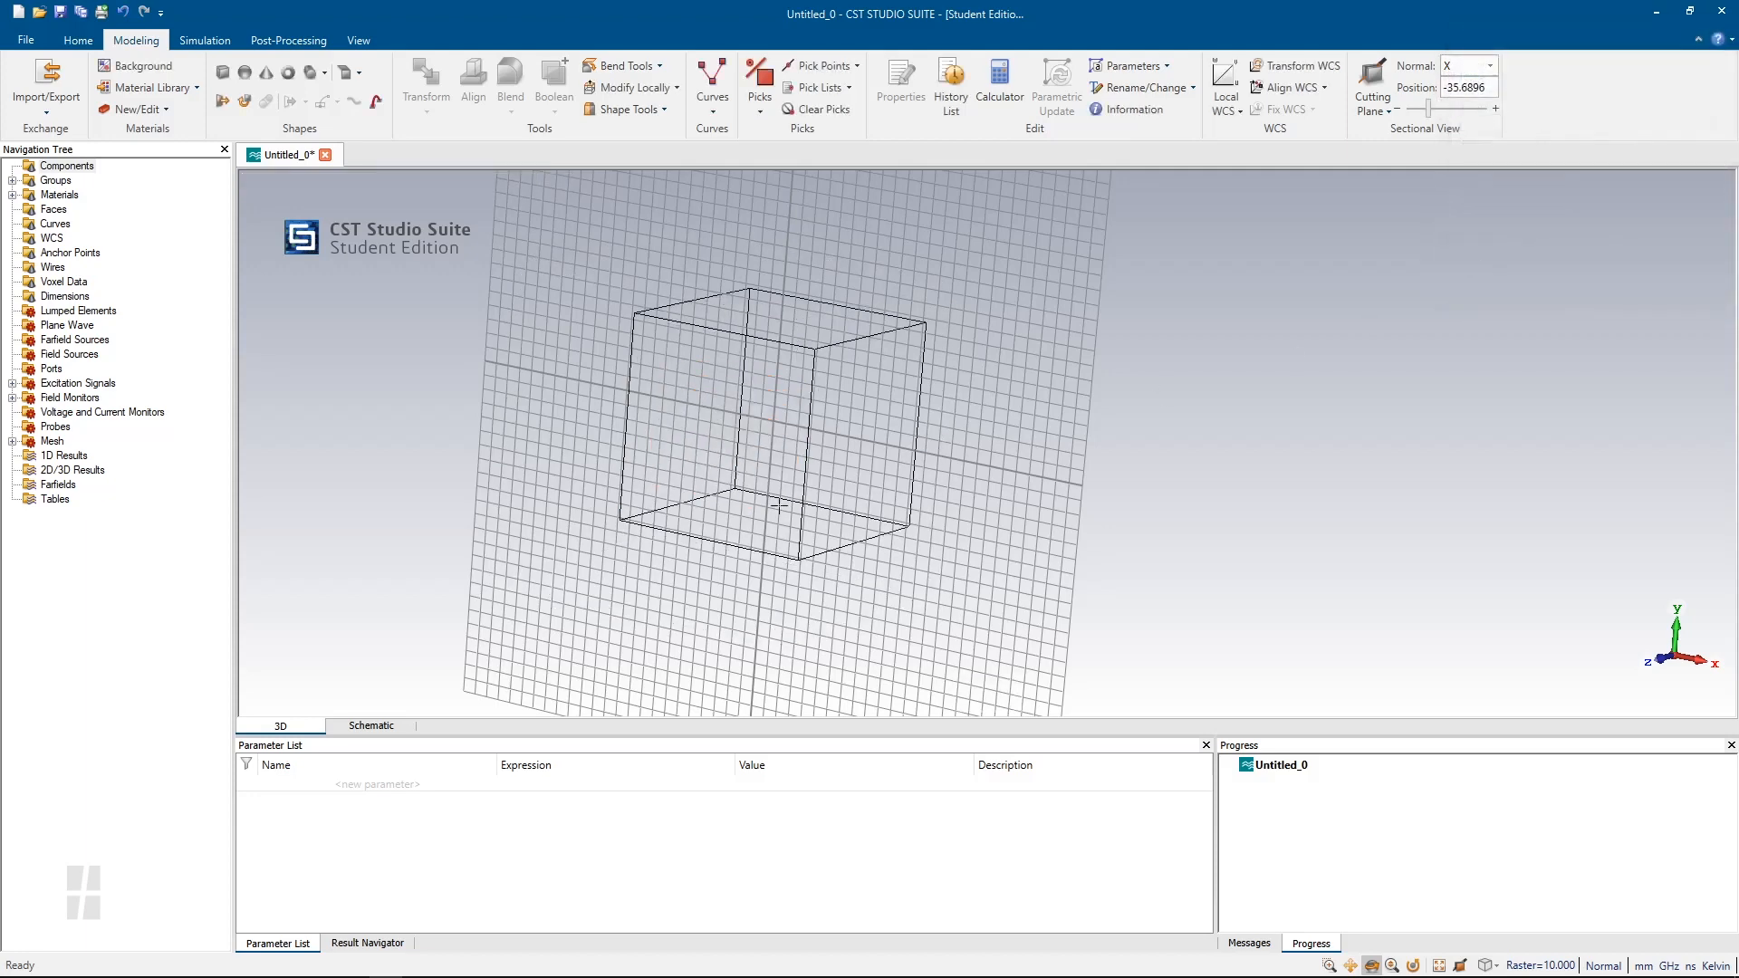
left_click_drag(775, 503, 842, 512)
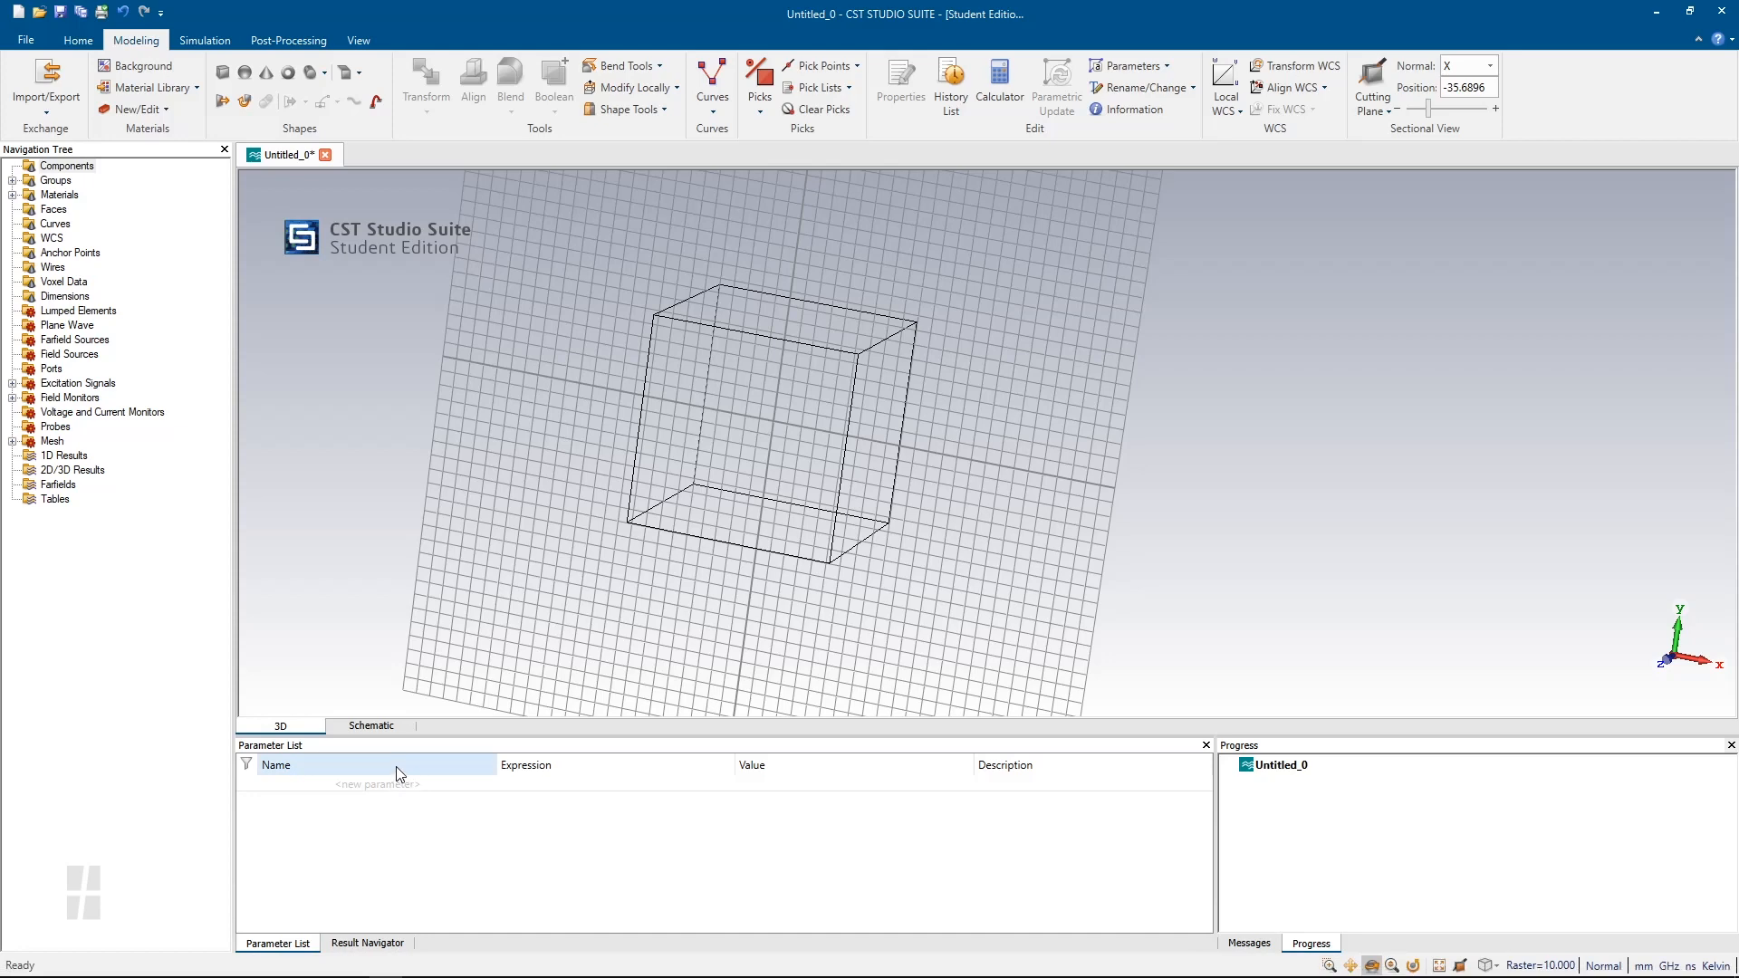
left_click(286, 966)
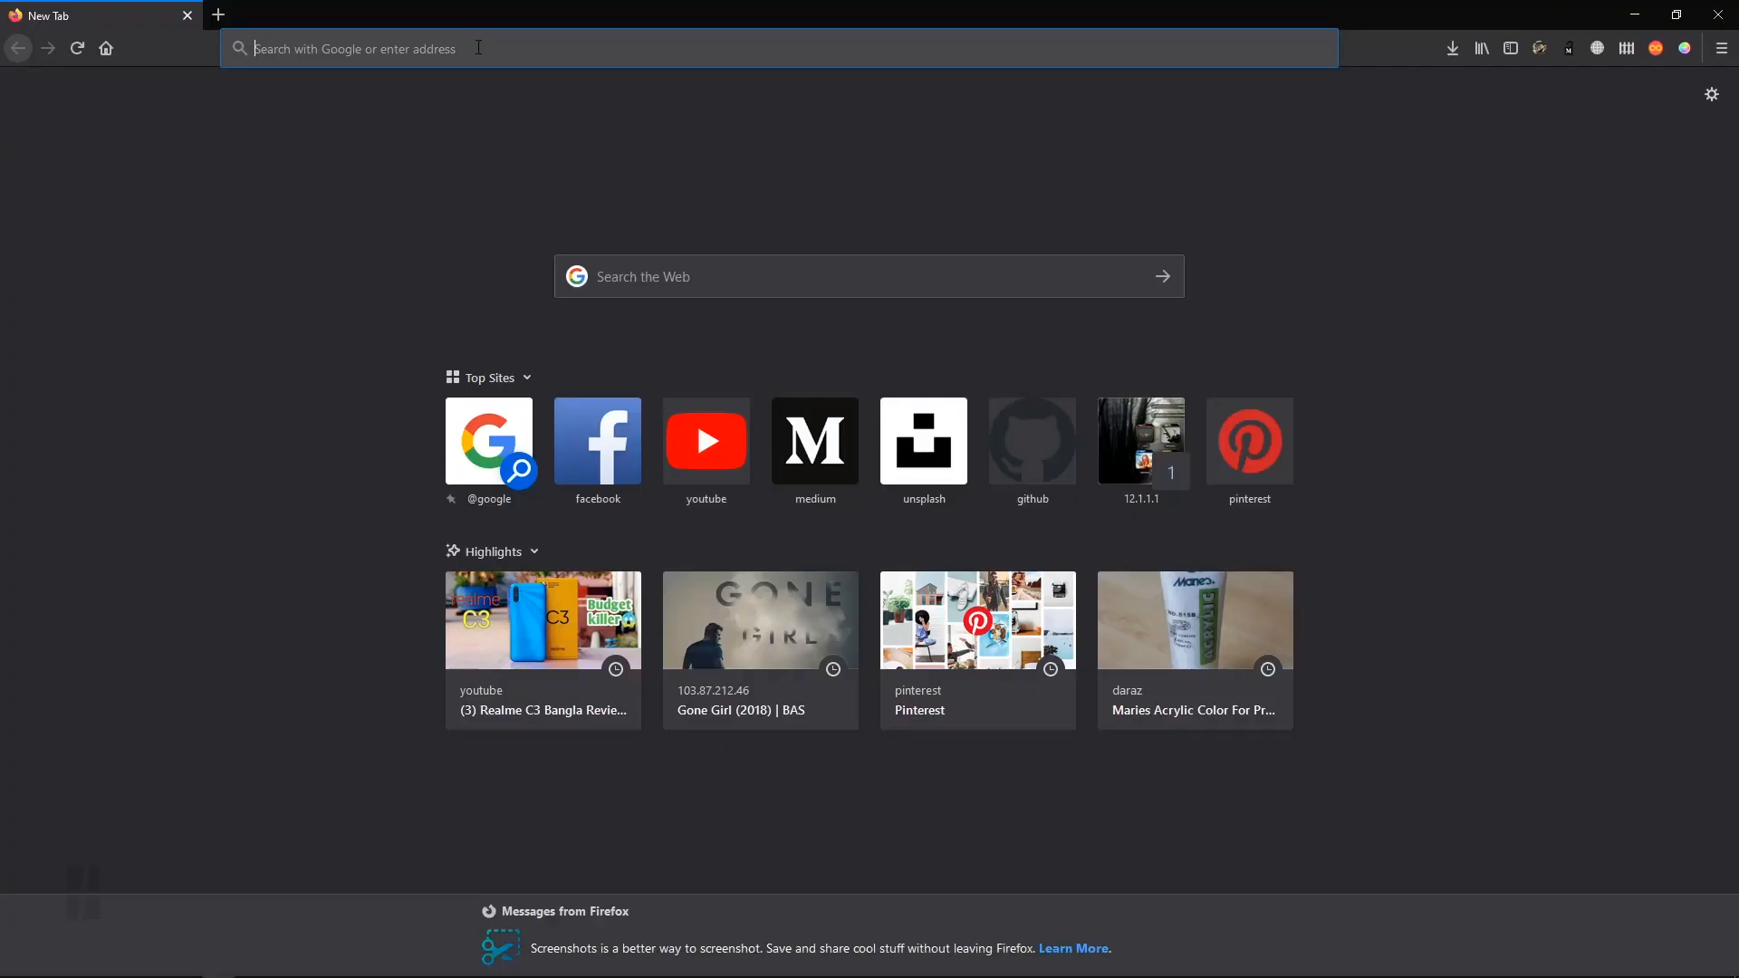
left_click(479, 48)
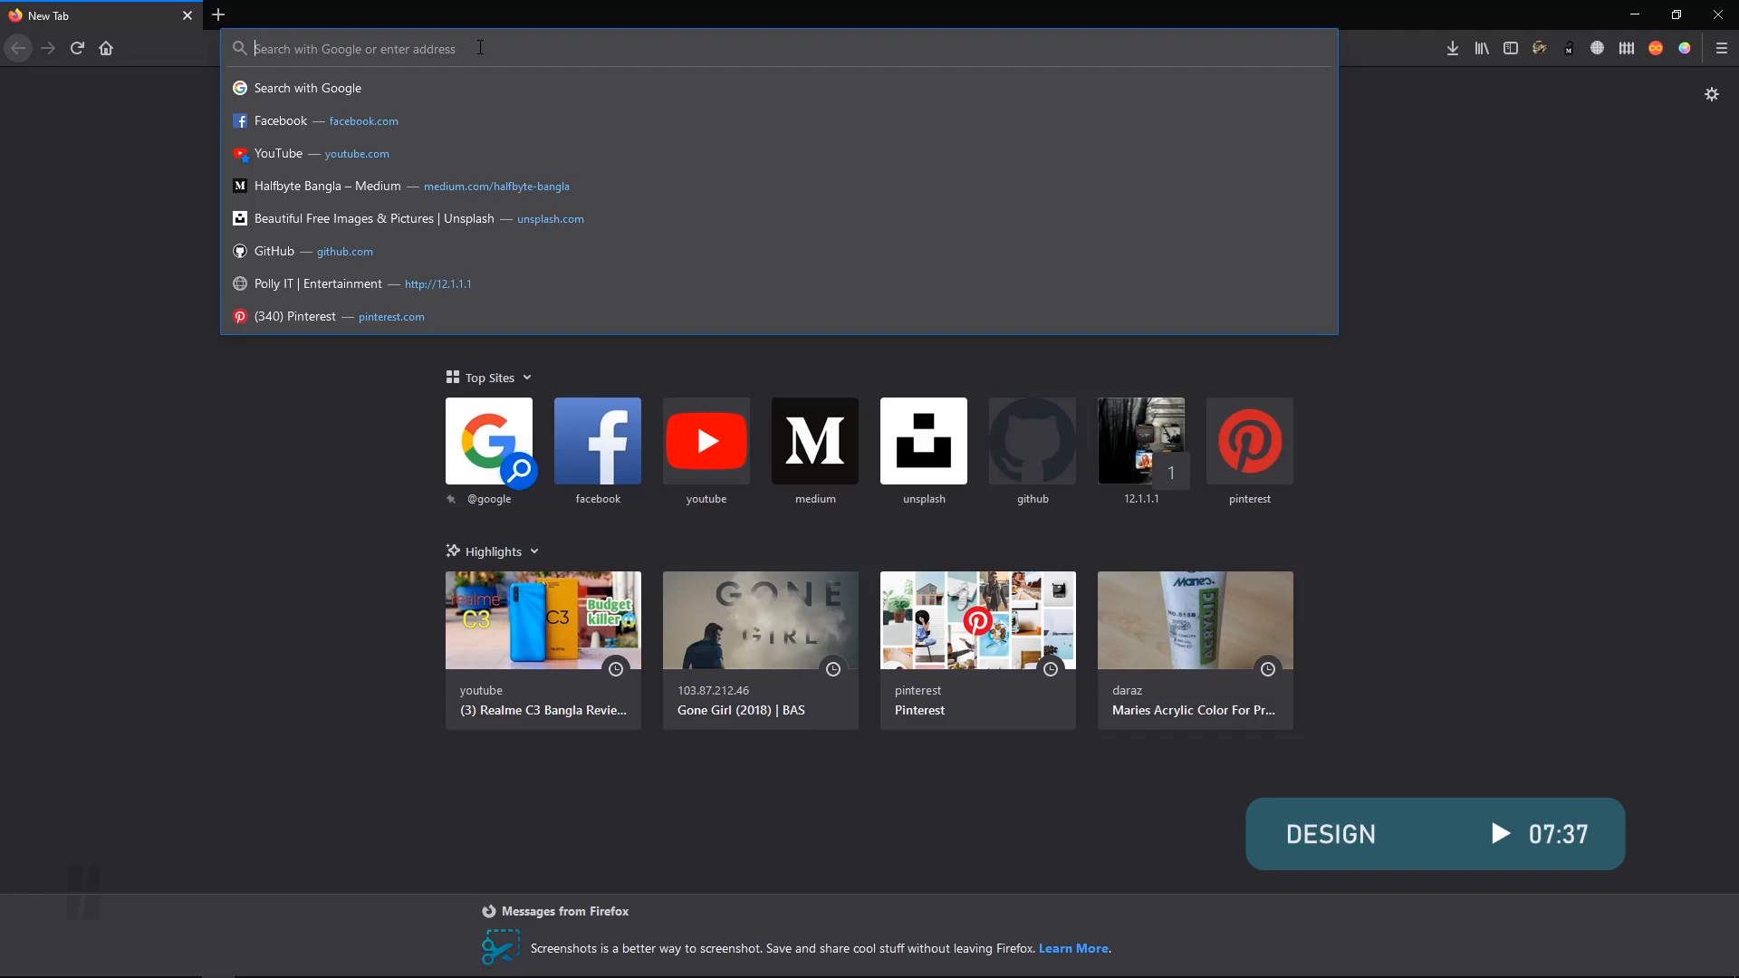
type("https://www.pasternack.com")
key("Return")
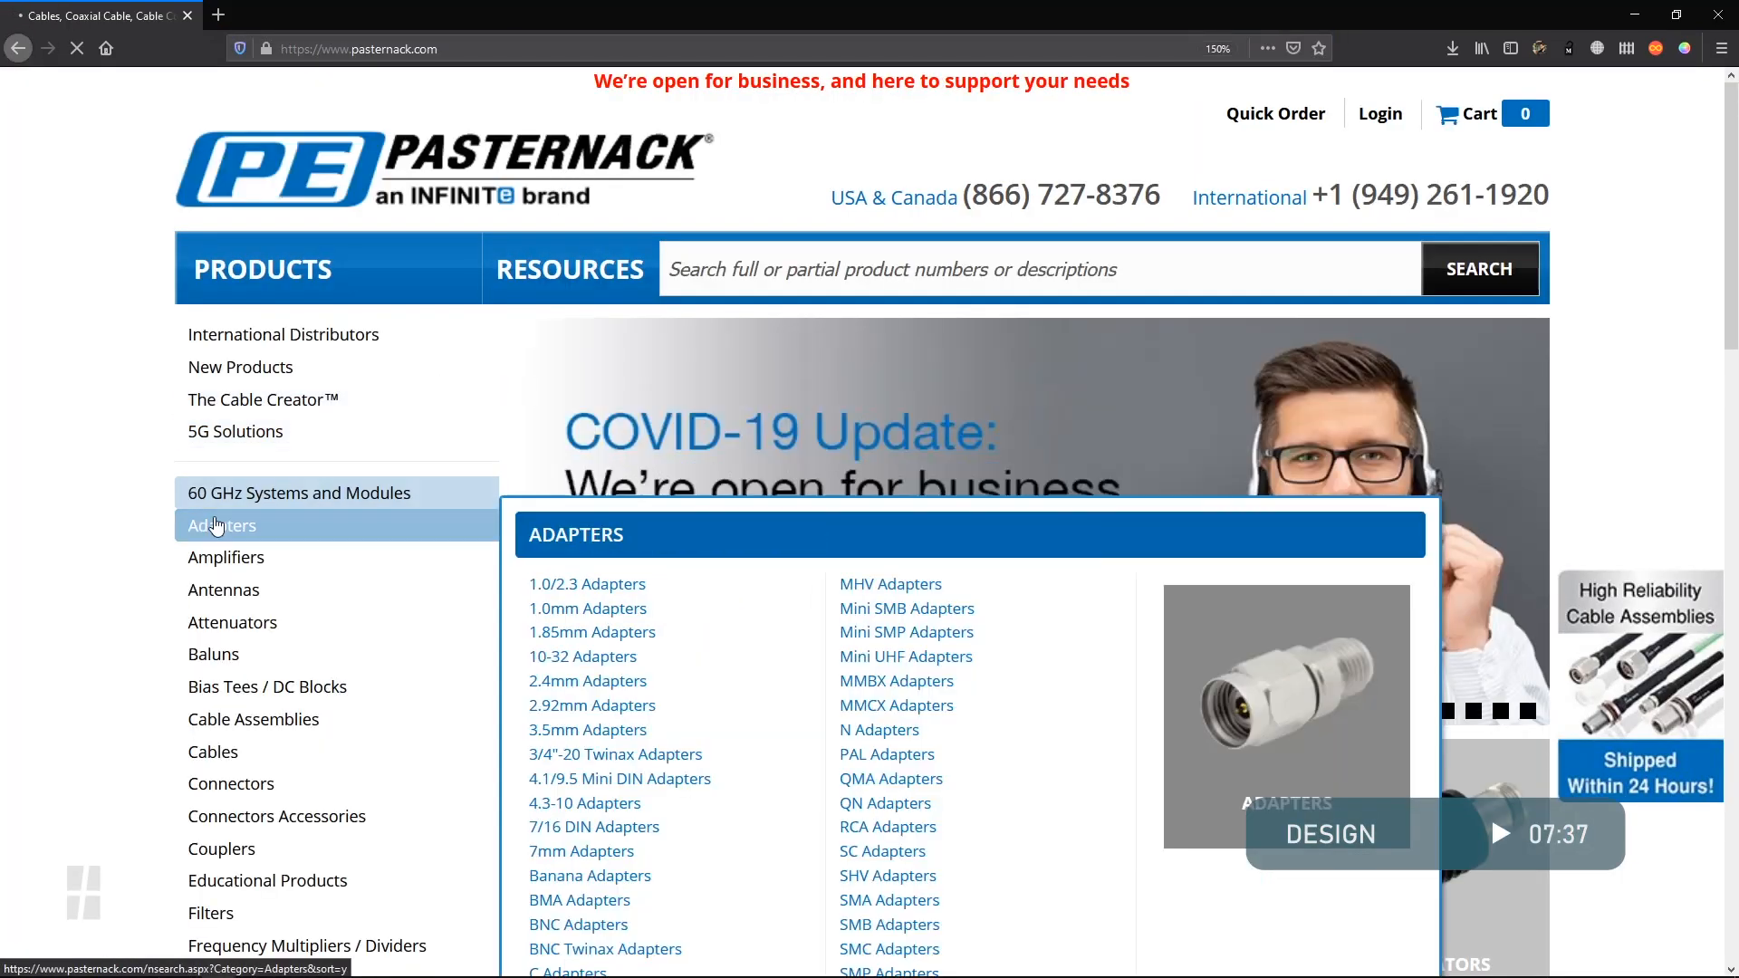
Open the Microstrip Patch Antenna Calculator from the site's RF/Microwave Calculators & Conversions collection
scroll(149, 557, "down", 14)
scroll(150, 560, "down", 5)
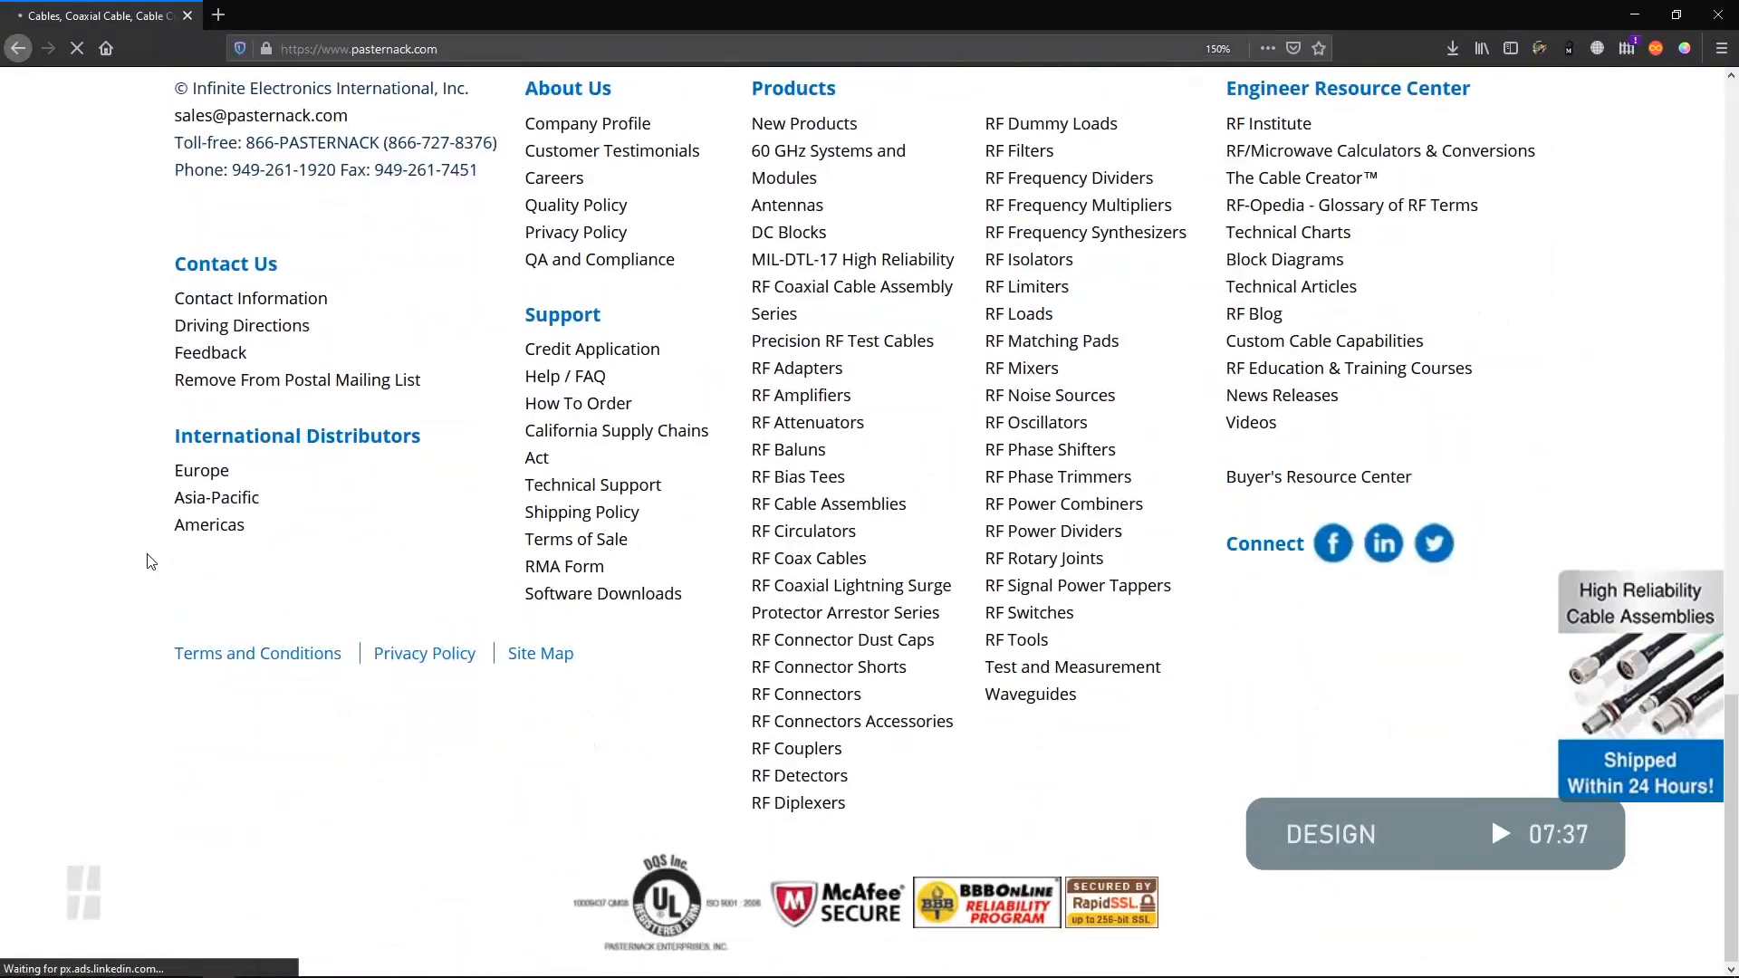
scroll(1277, 545, "up", 2)
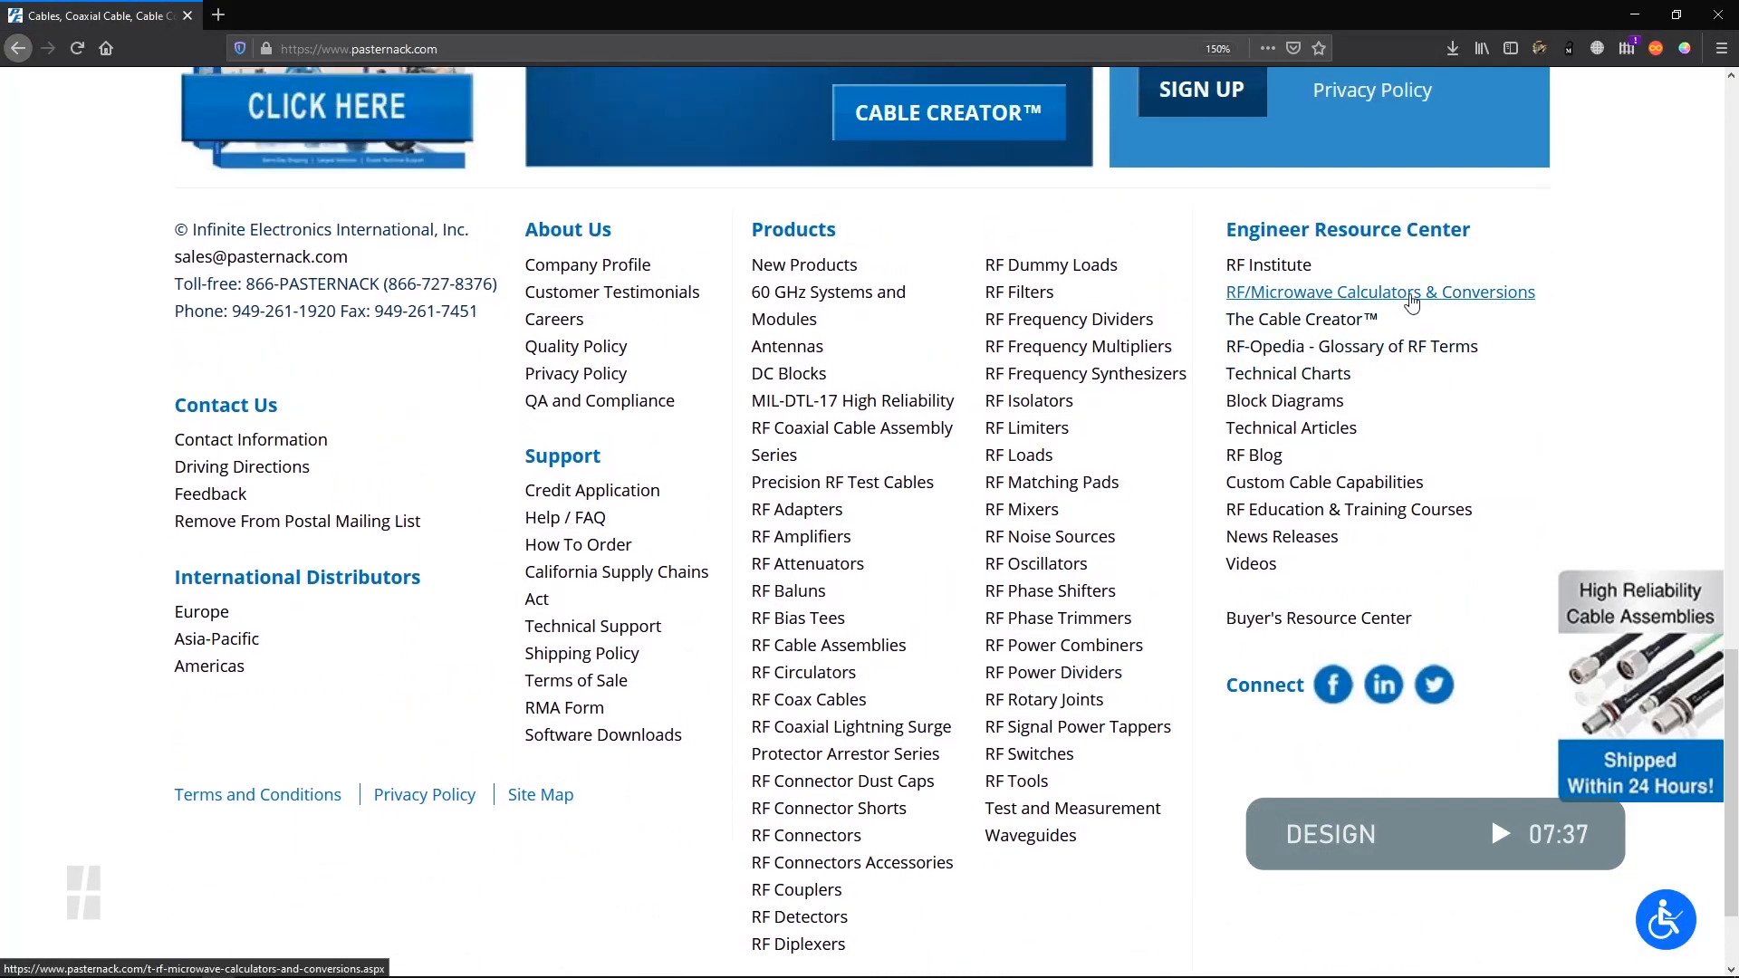
left_click(1516, 308)
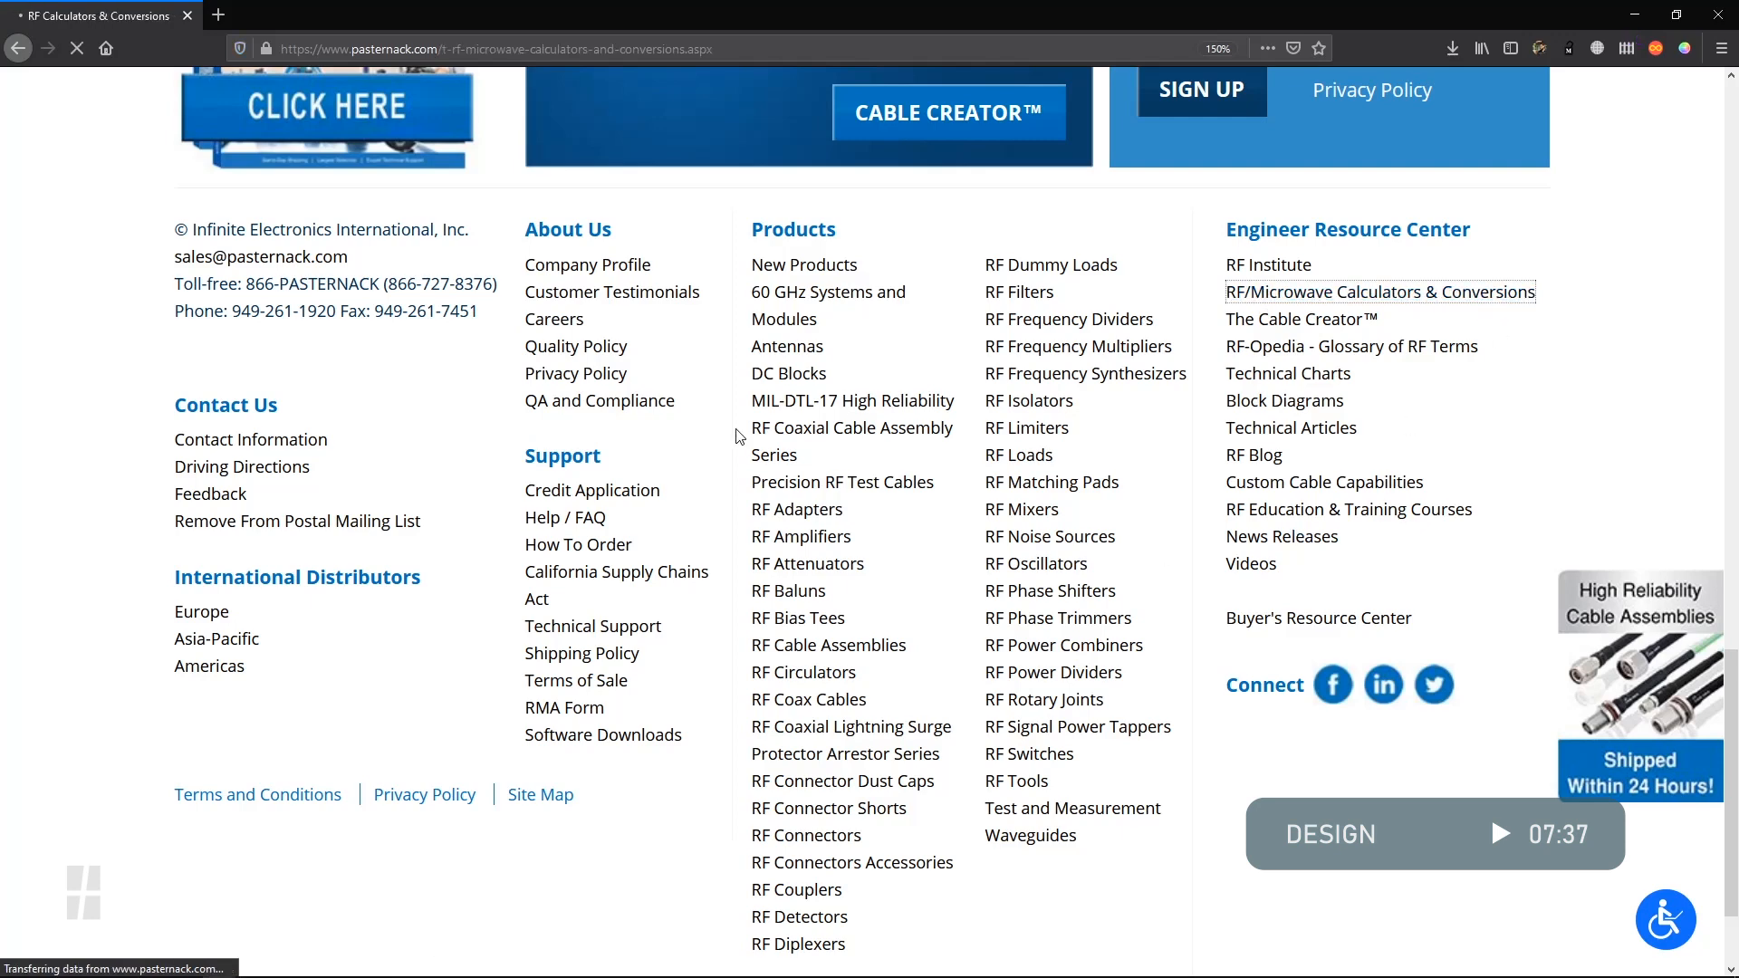
scroll(109, 473, "down", 3)
scroll(110, 473, "down", 3)
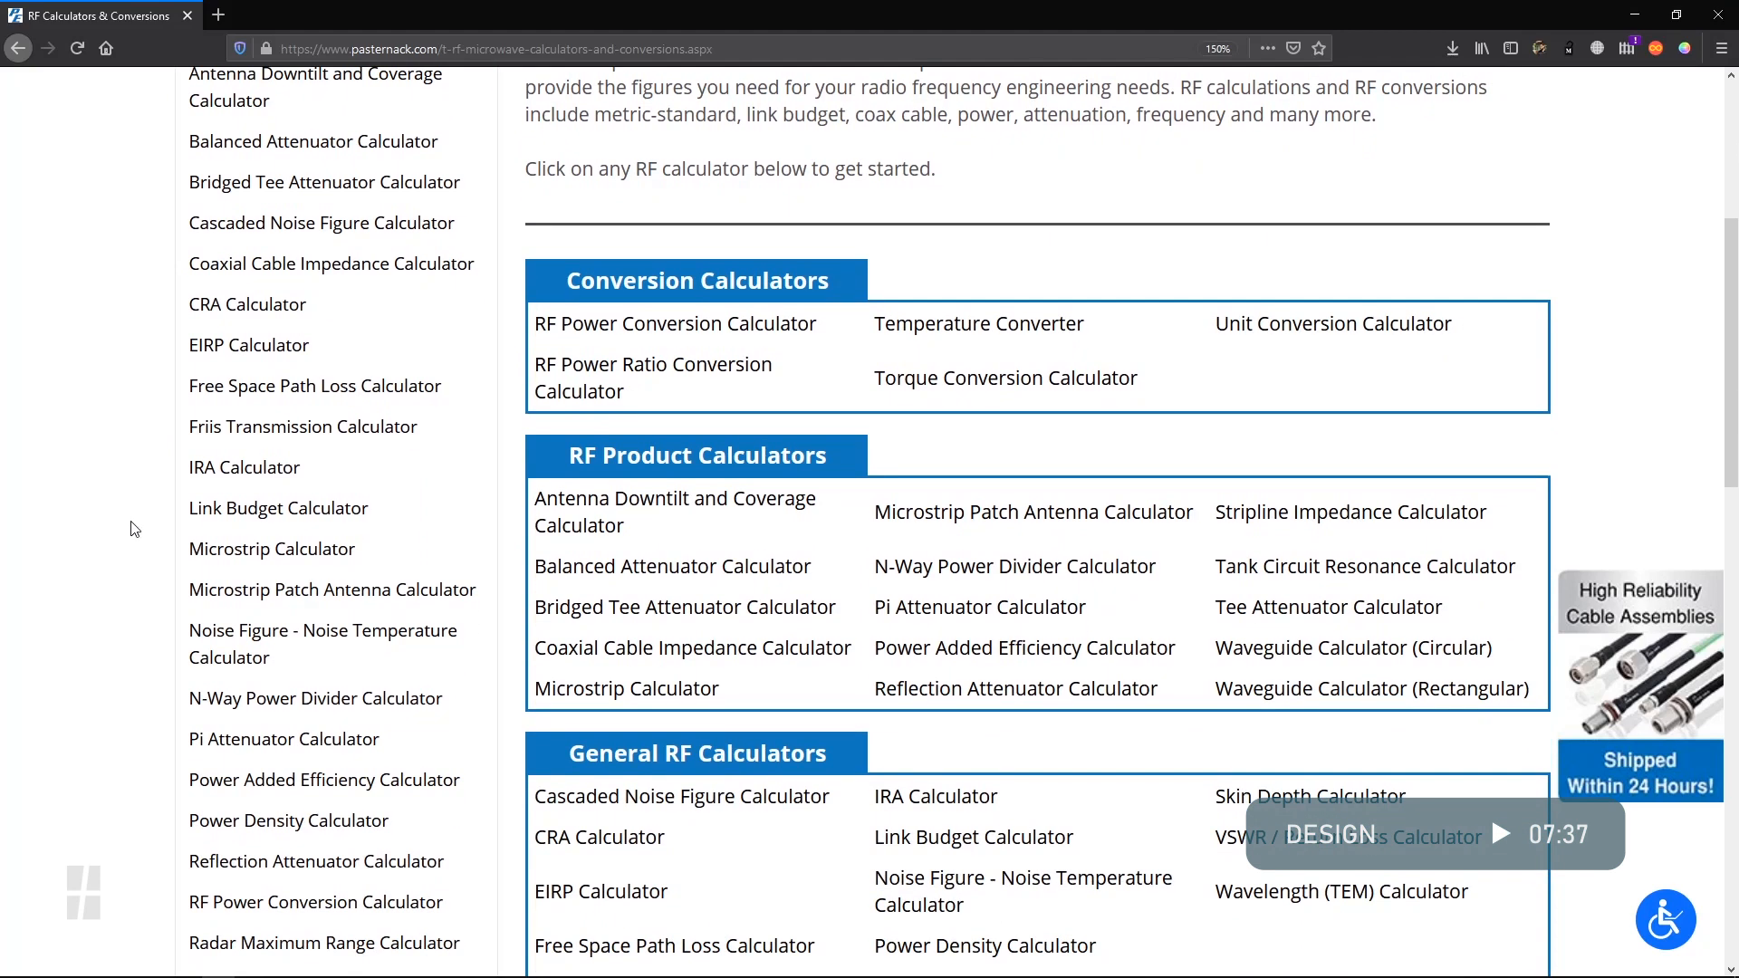
left_click(465, 596)
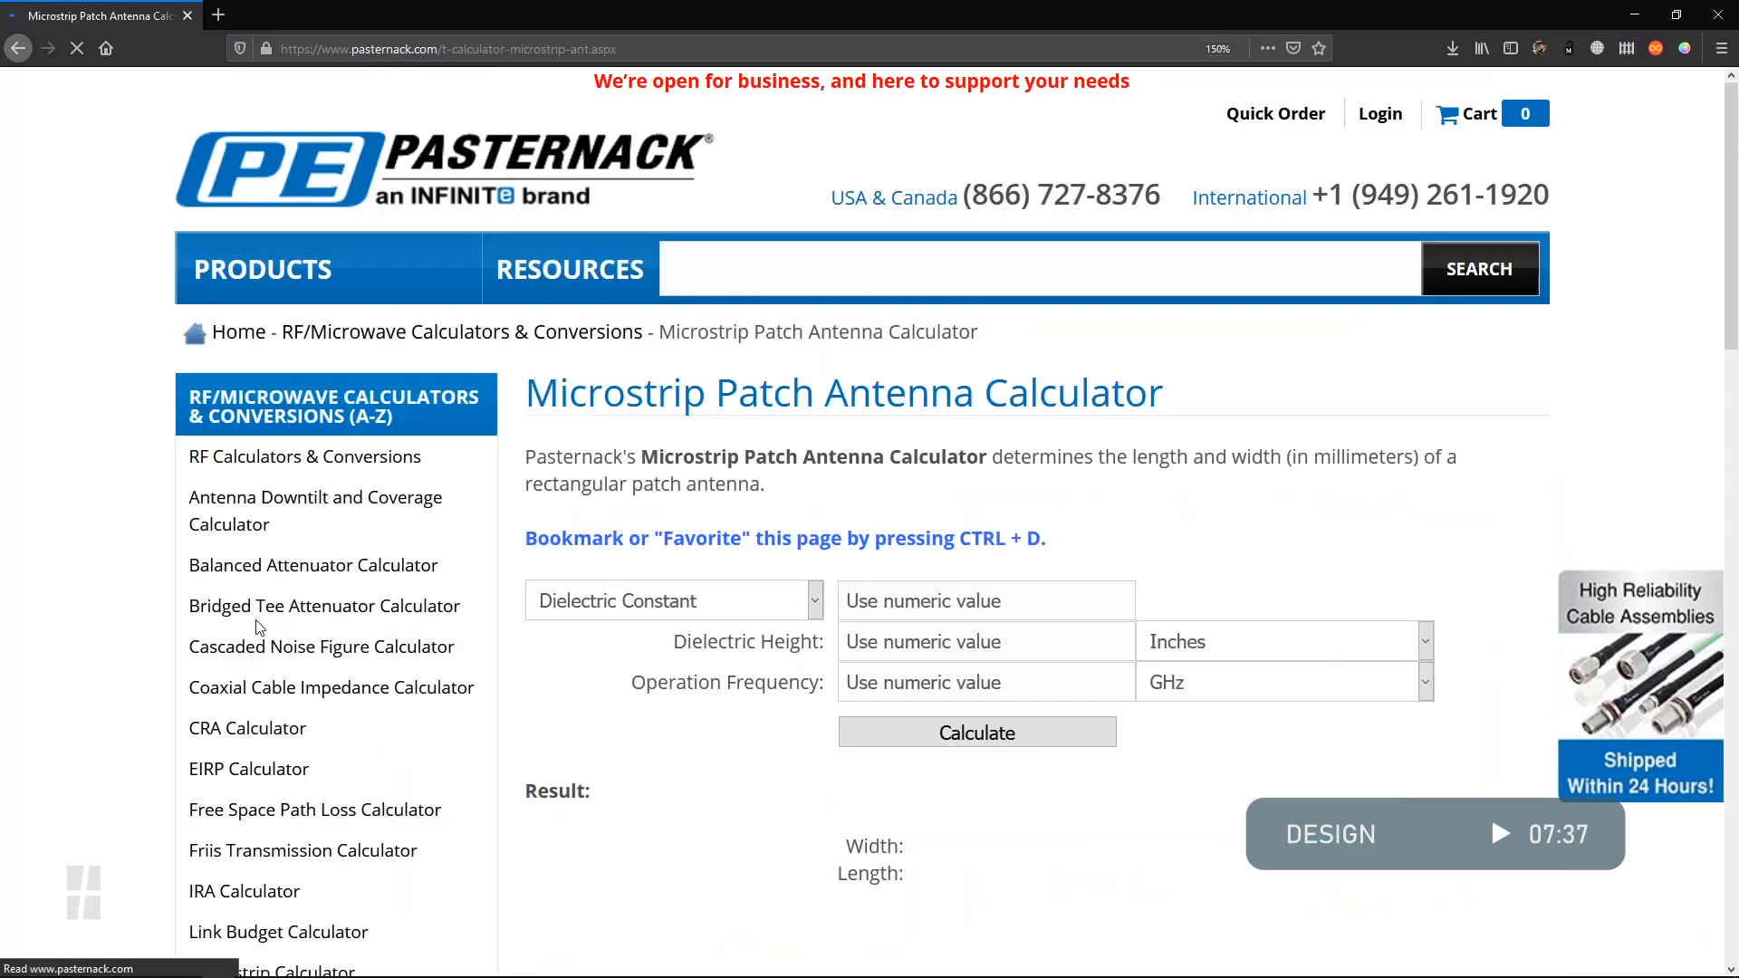
scroll(856, 593, "down", 3)
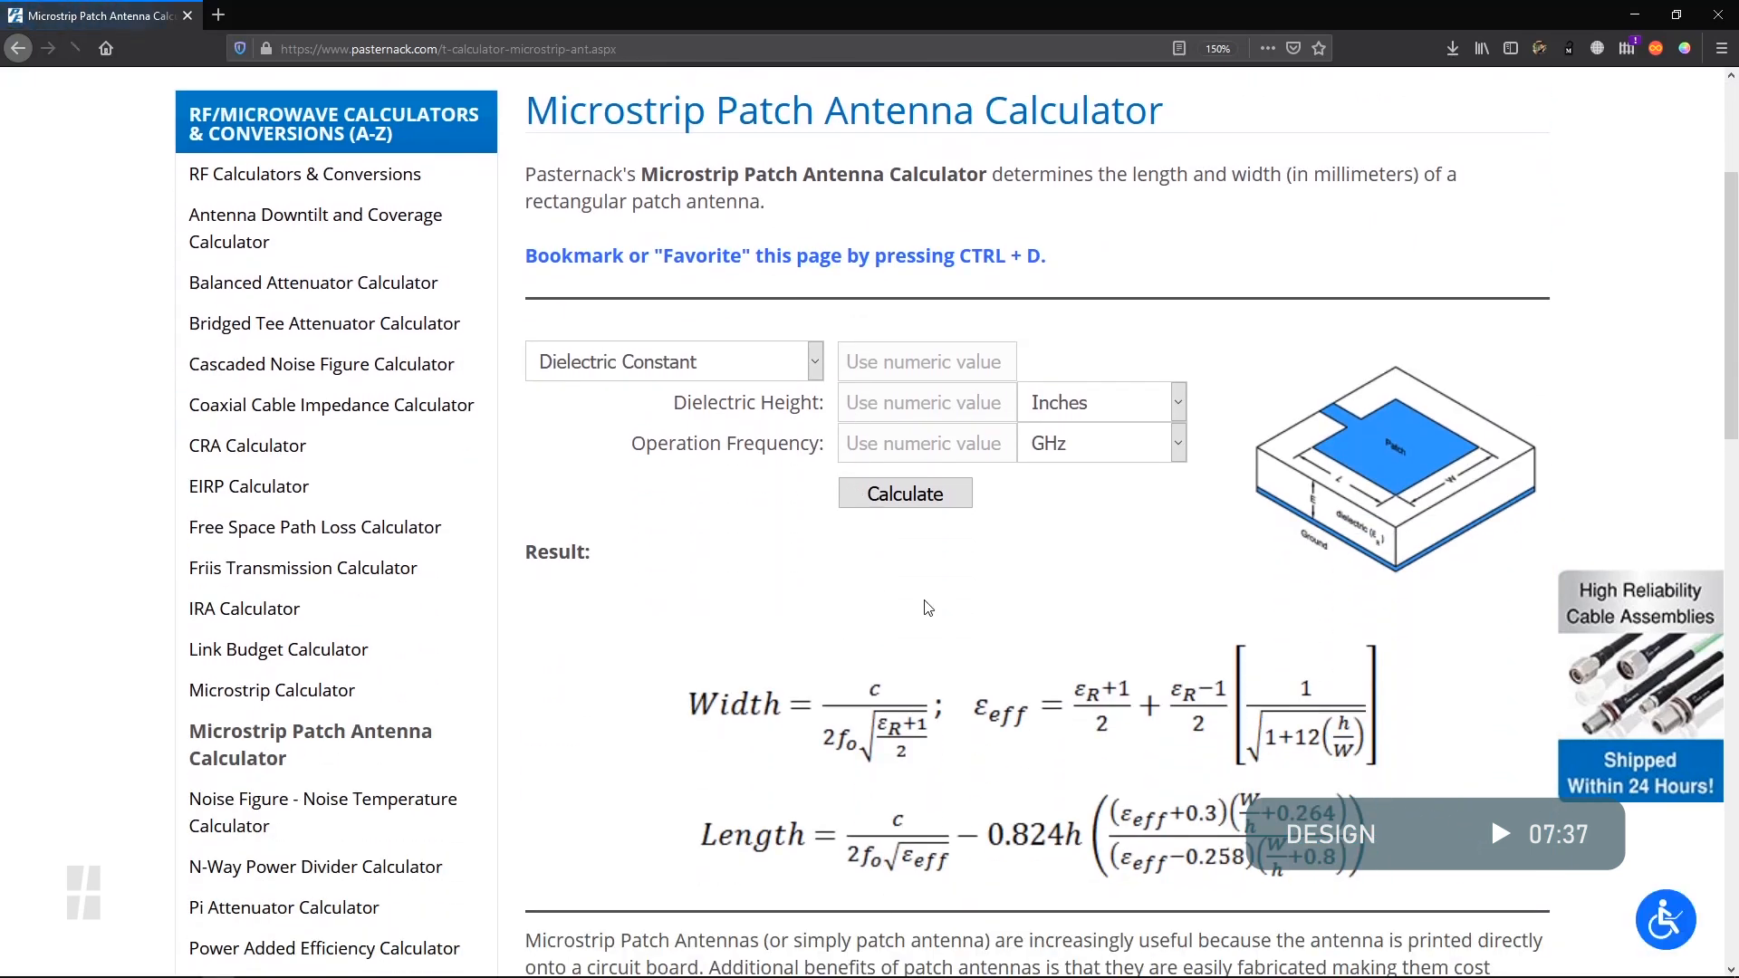
scroll(1481, 632, "down", 2)
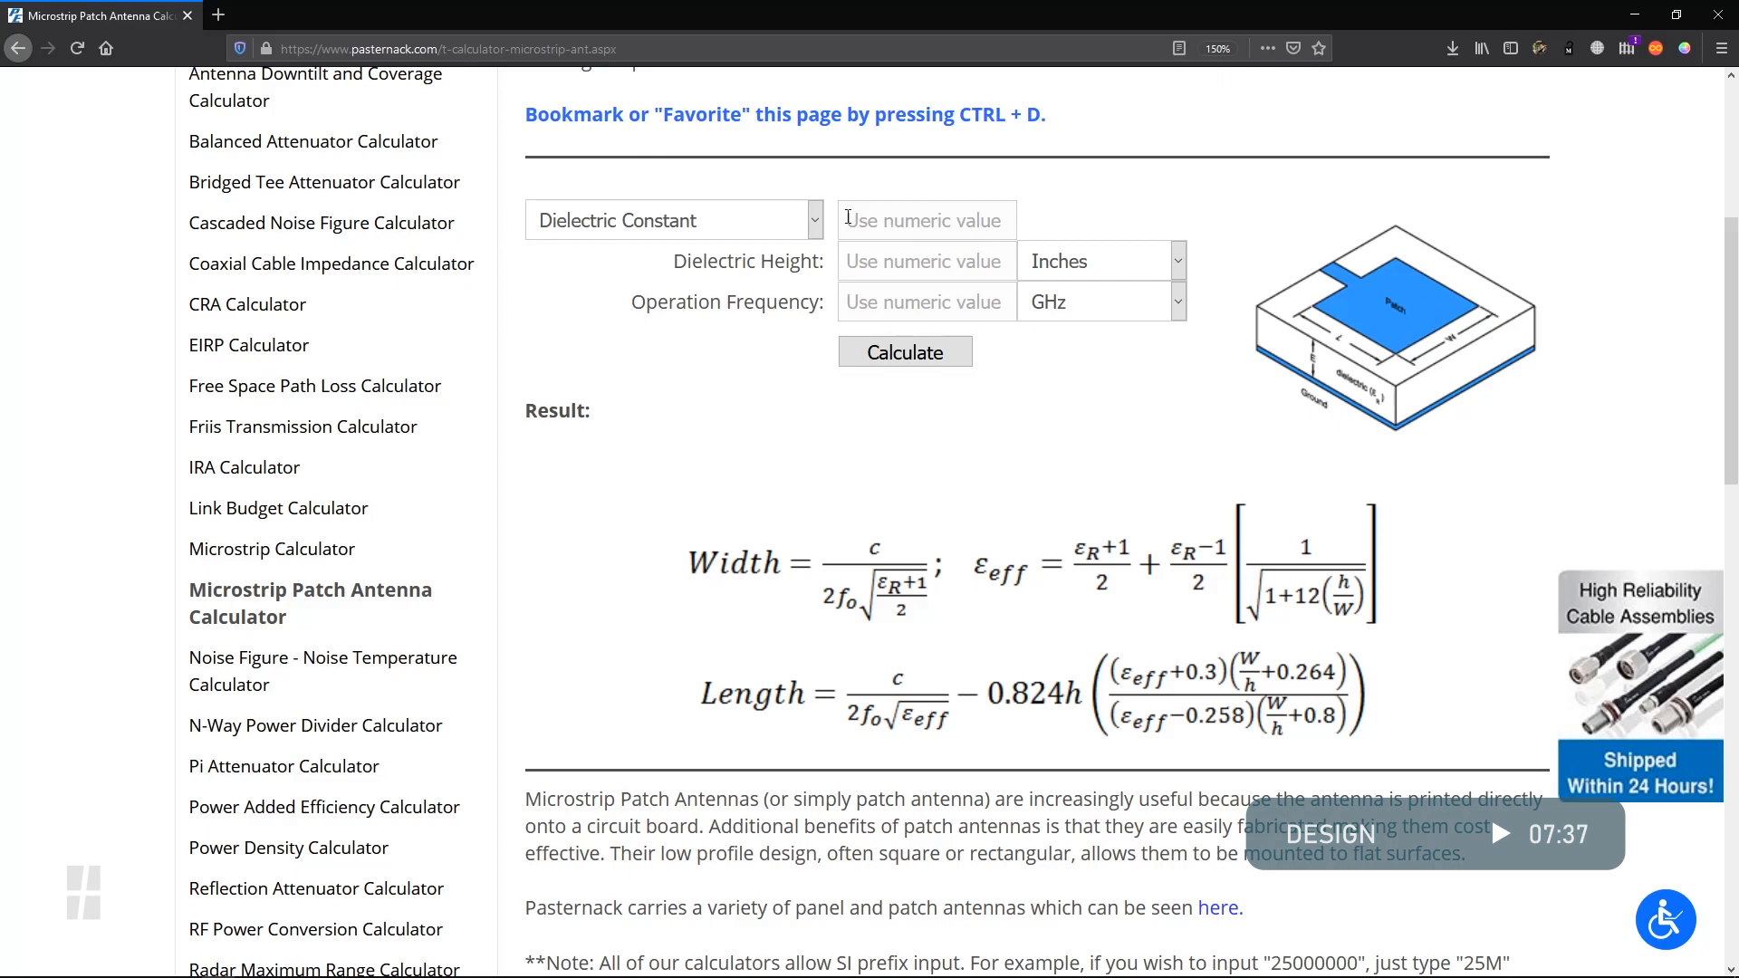
Calculate the patch width and length for dielectric constant 4.3, dielectric height 1.5 millimeters and operation frequency 1.05 GHz
left_click(815, 223)
left_click(815, 223)
left_click(924, 221)
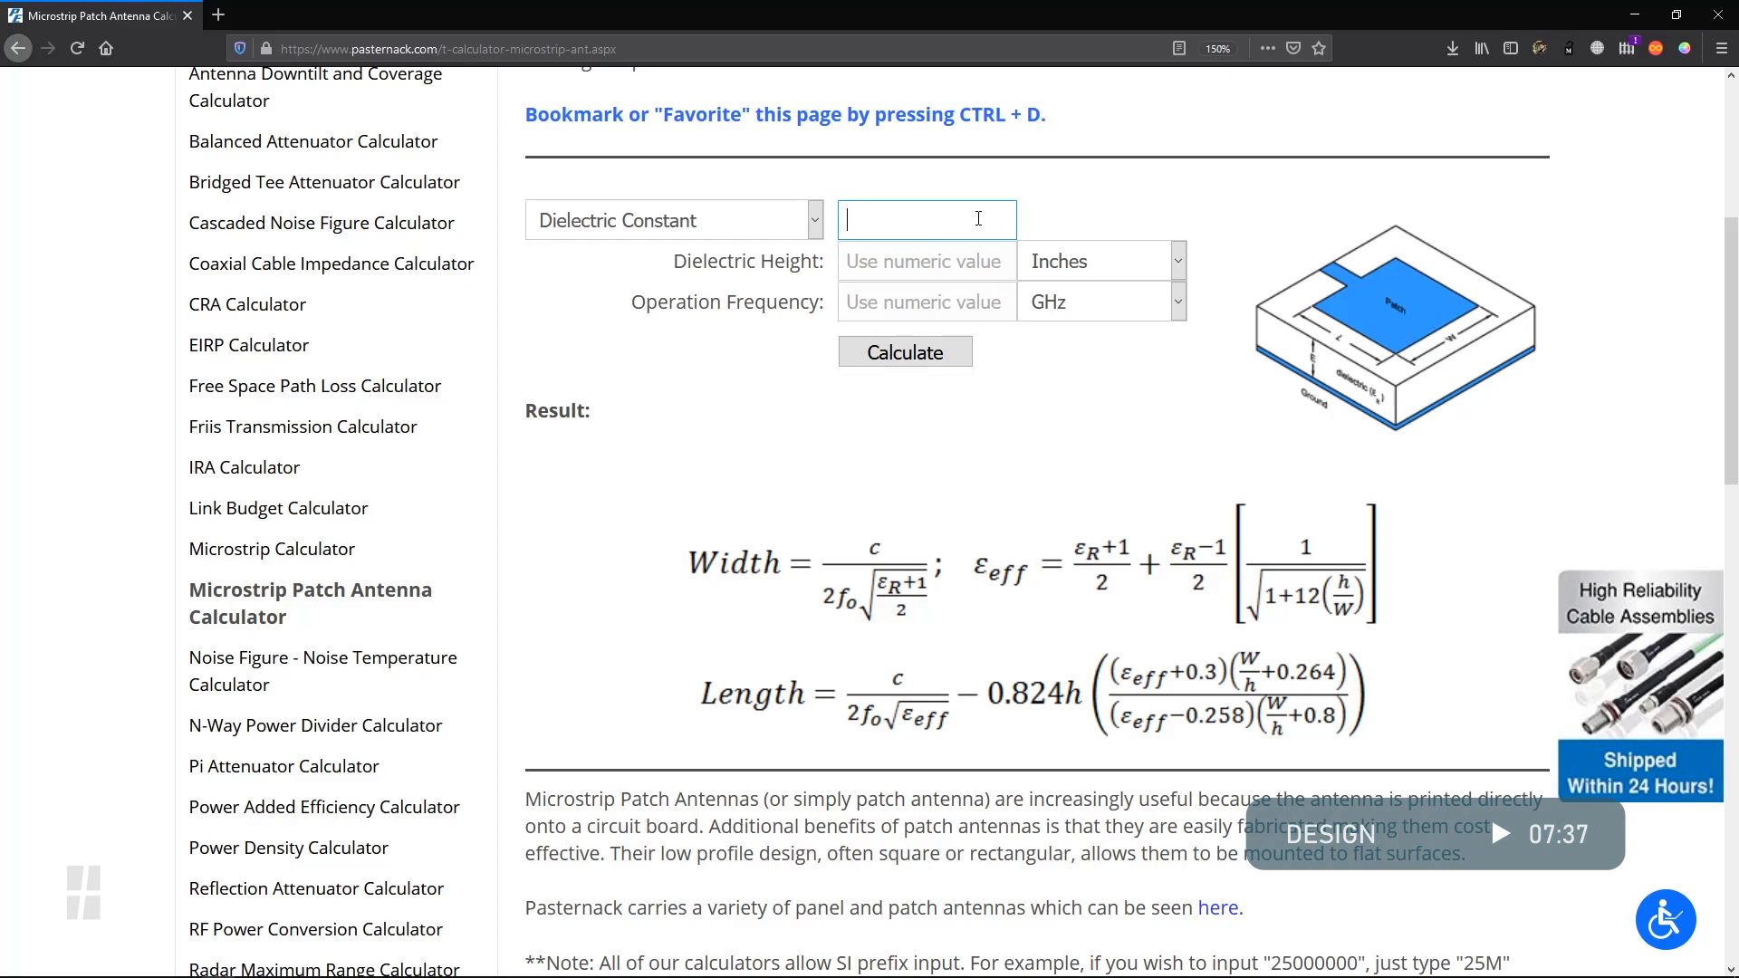
type("4.3")
left_click(957, 270)
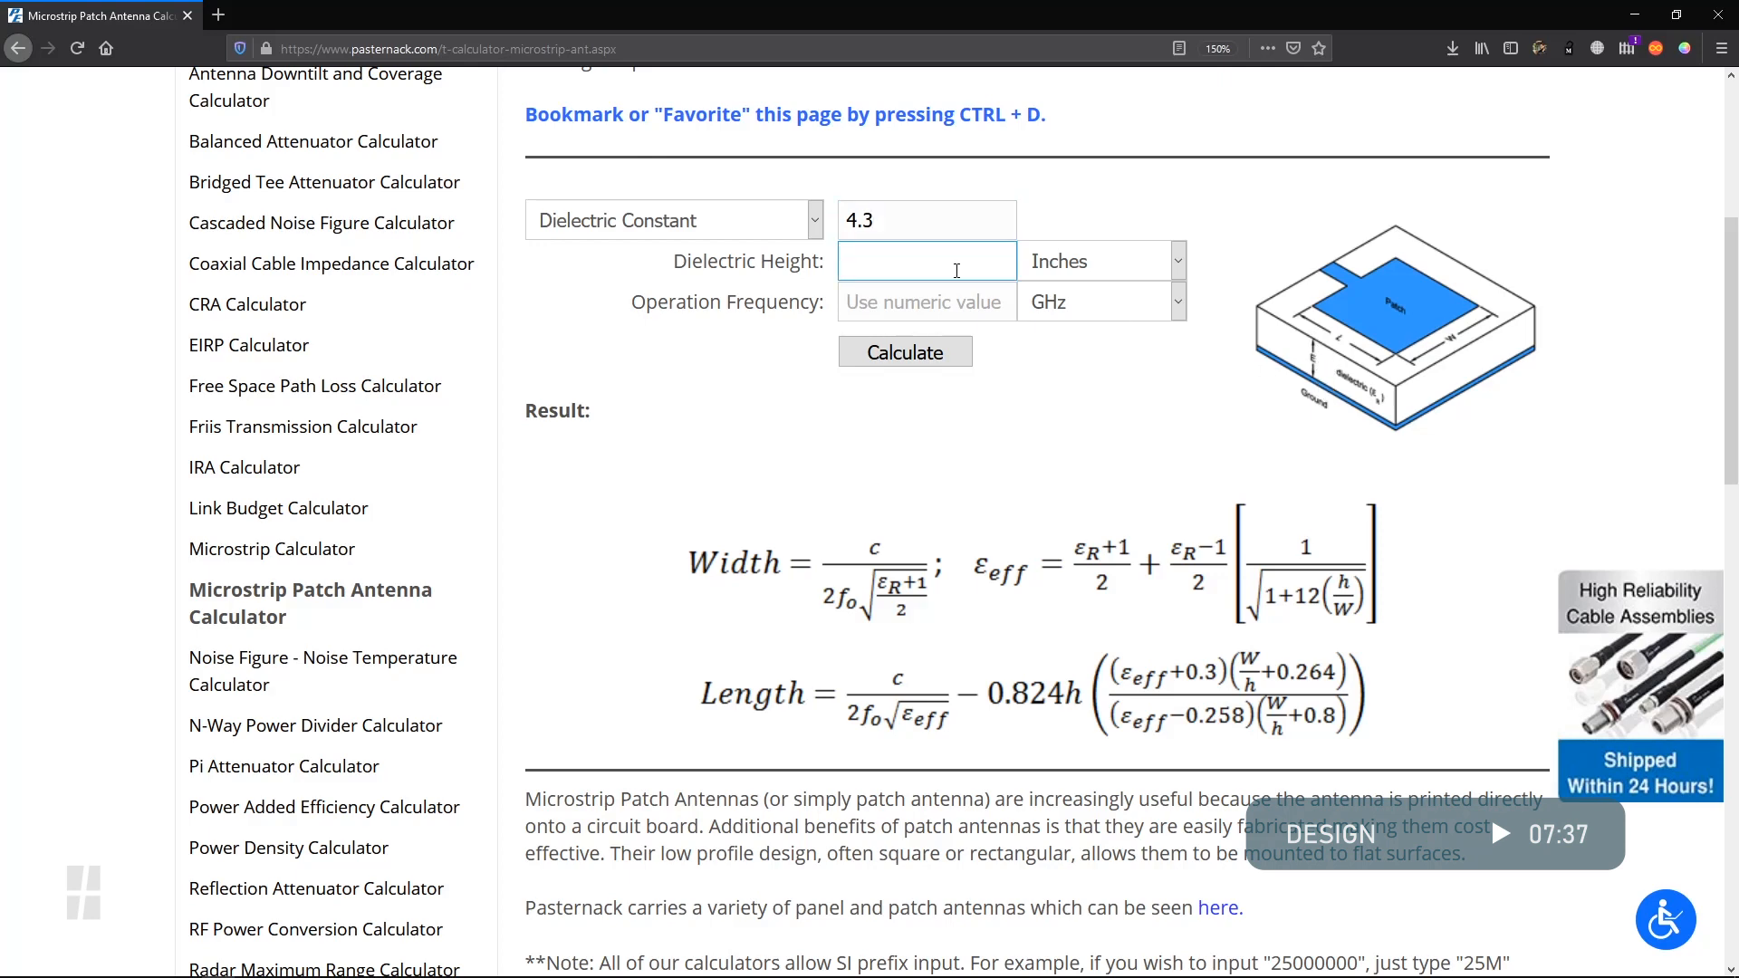
type("1.5")
left_click(1058, 267)
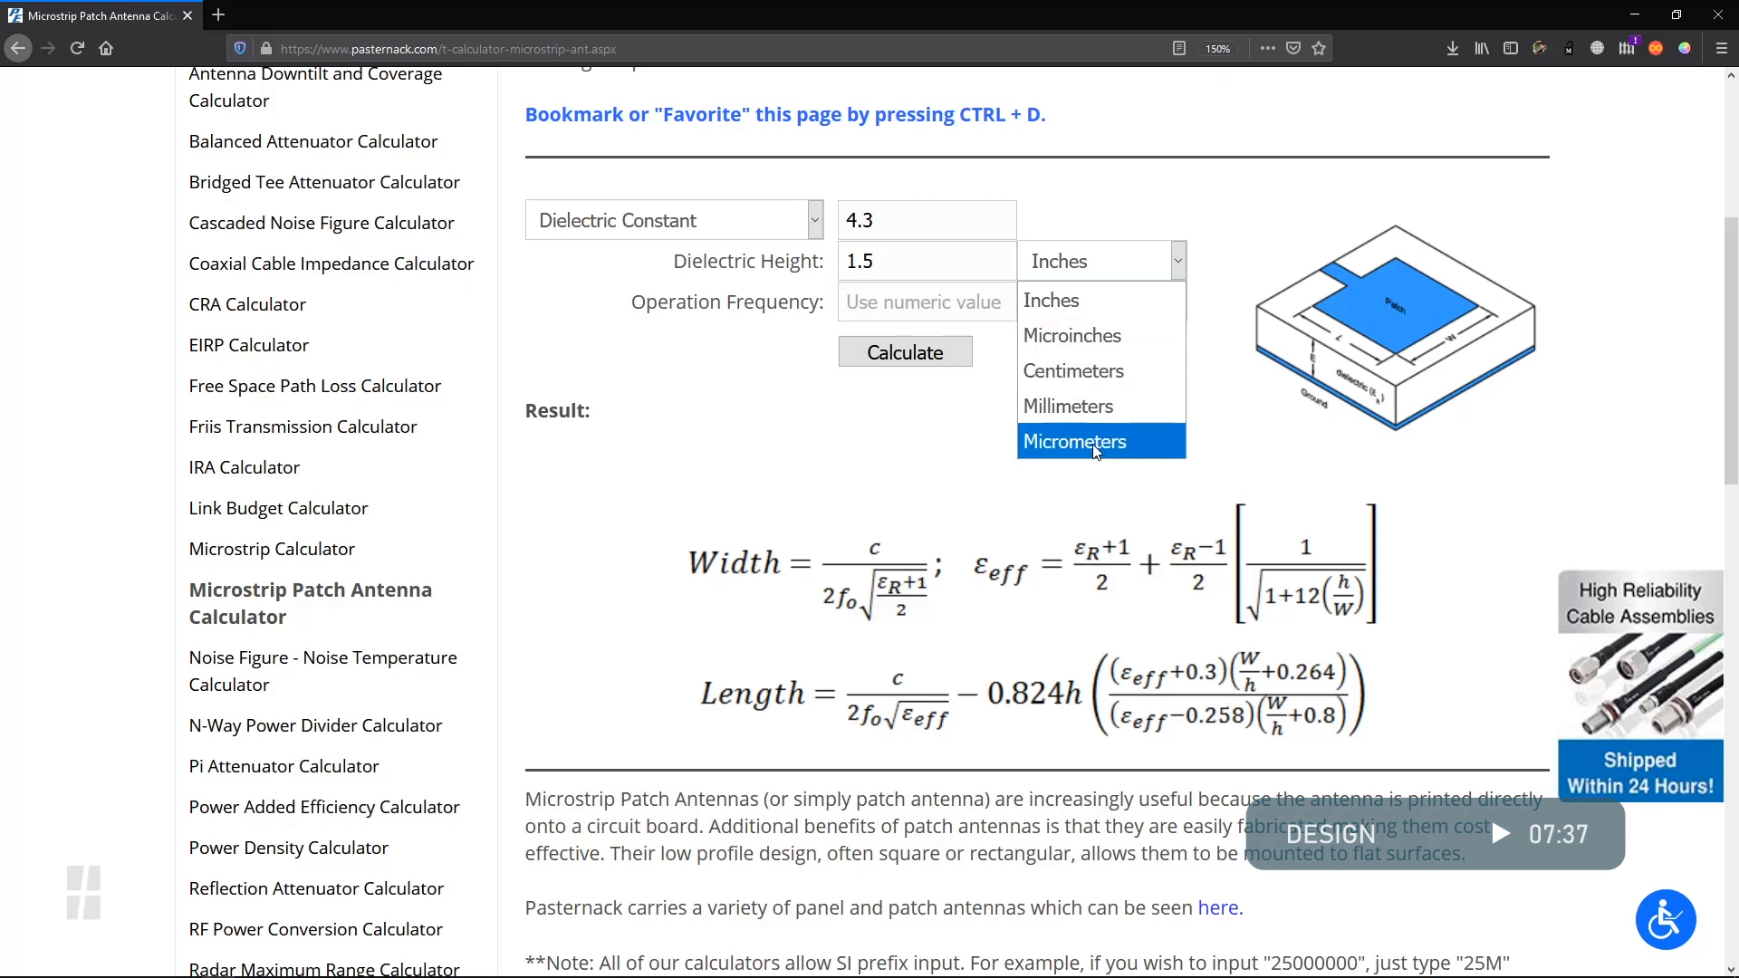
left_click(1087, 406)
left_click(934, 303)
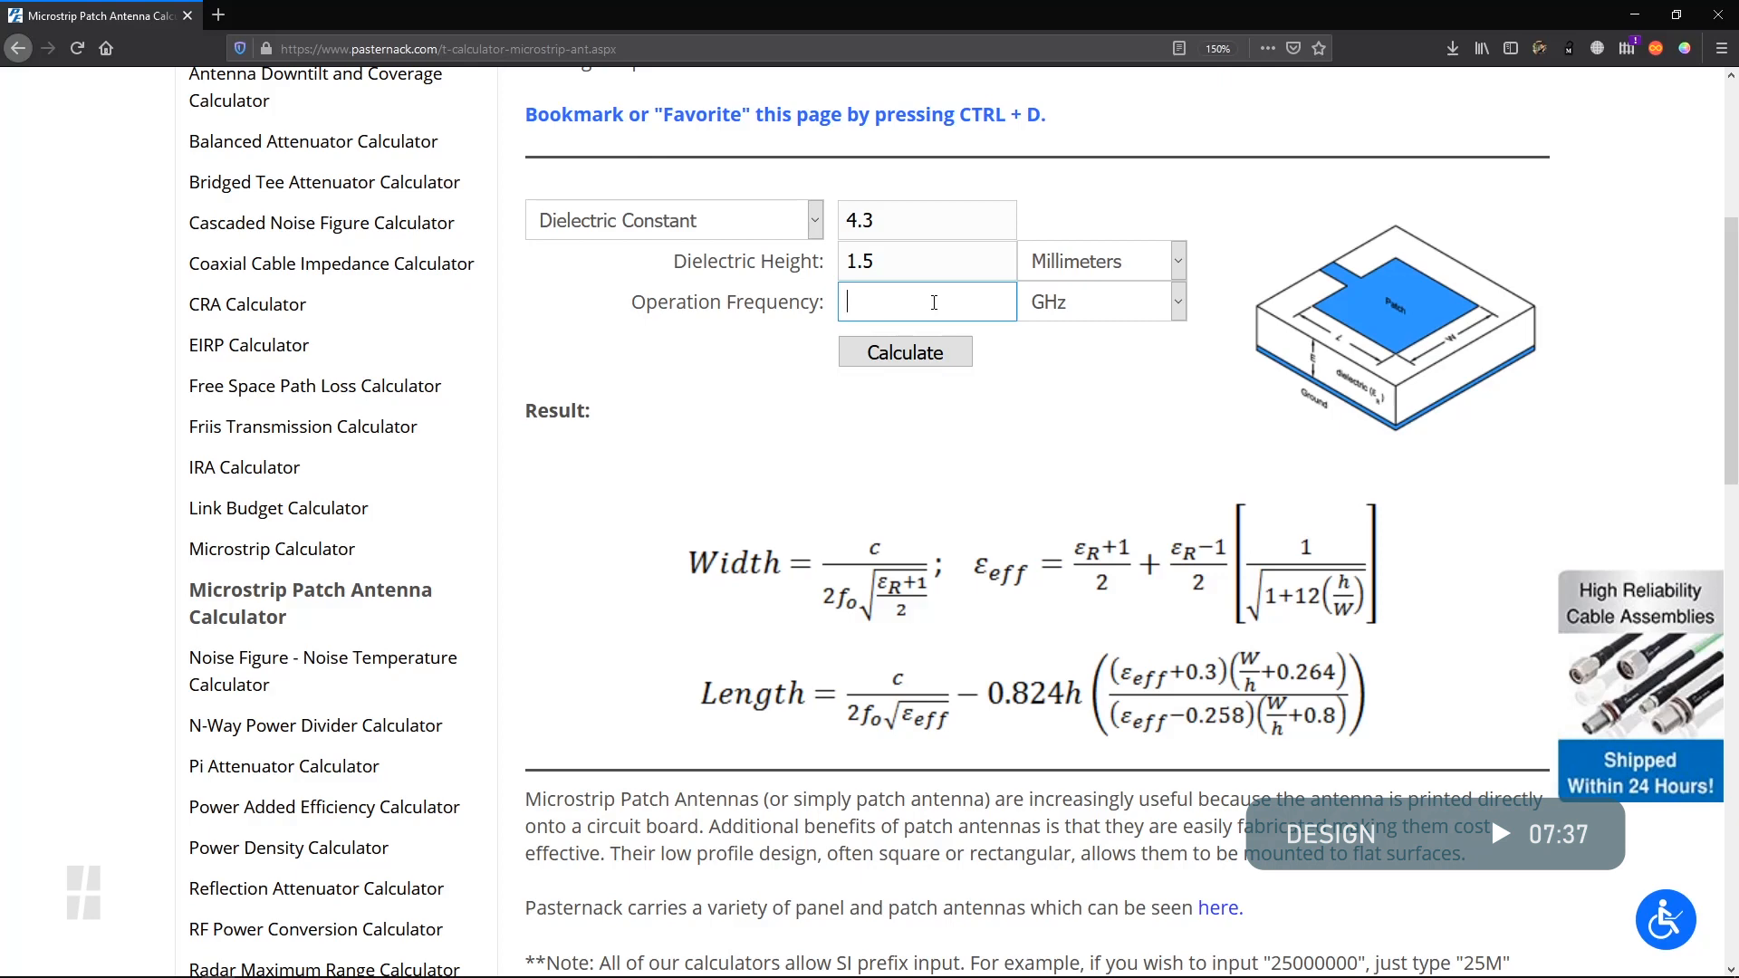
type("1.05")
left_click(933, 353)
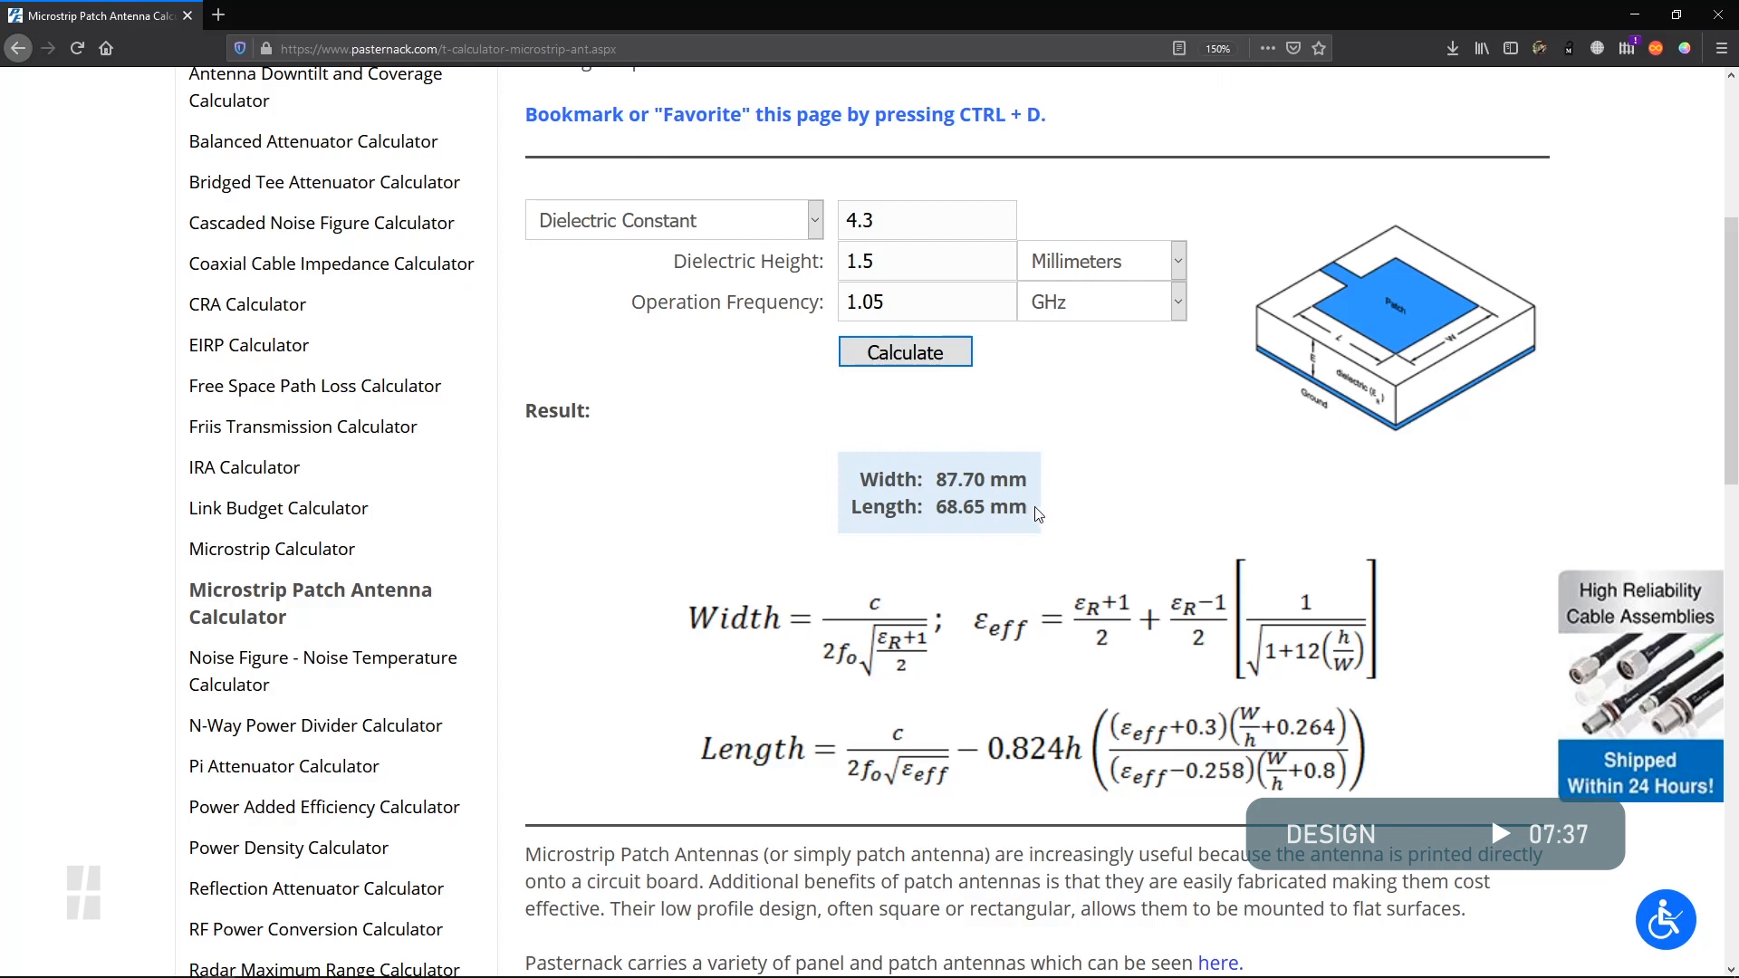
left_click_drag(1036, 511, 1077, 466)
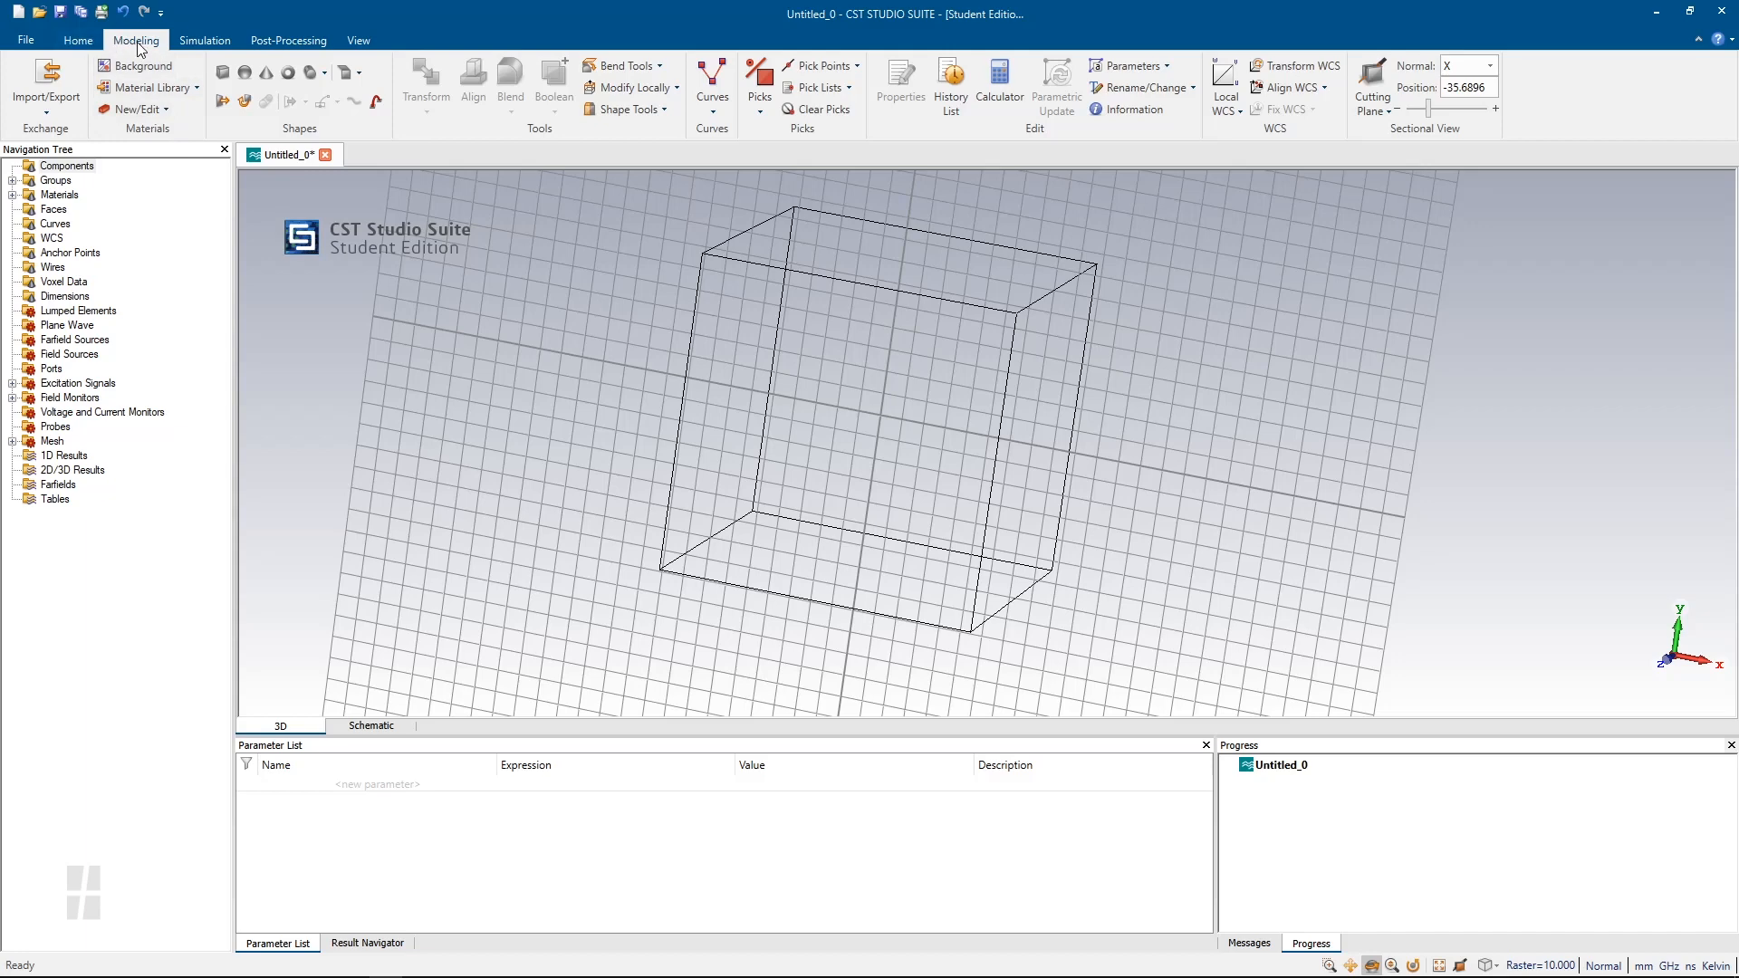
Start a new brick defined by numeric entries instead of picked points and name it "Ground"
left_click(91, 49)
left_click(139, 44)
left_click(223, 73)
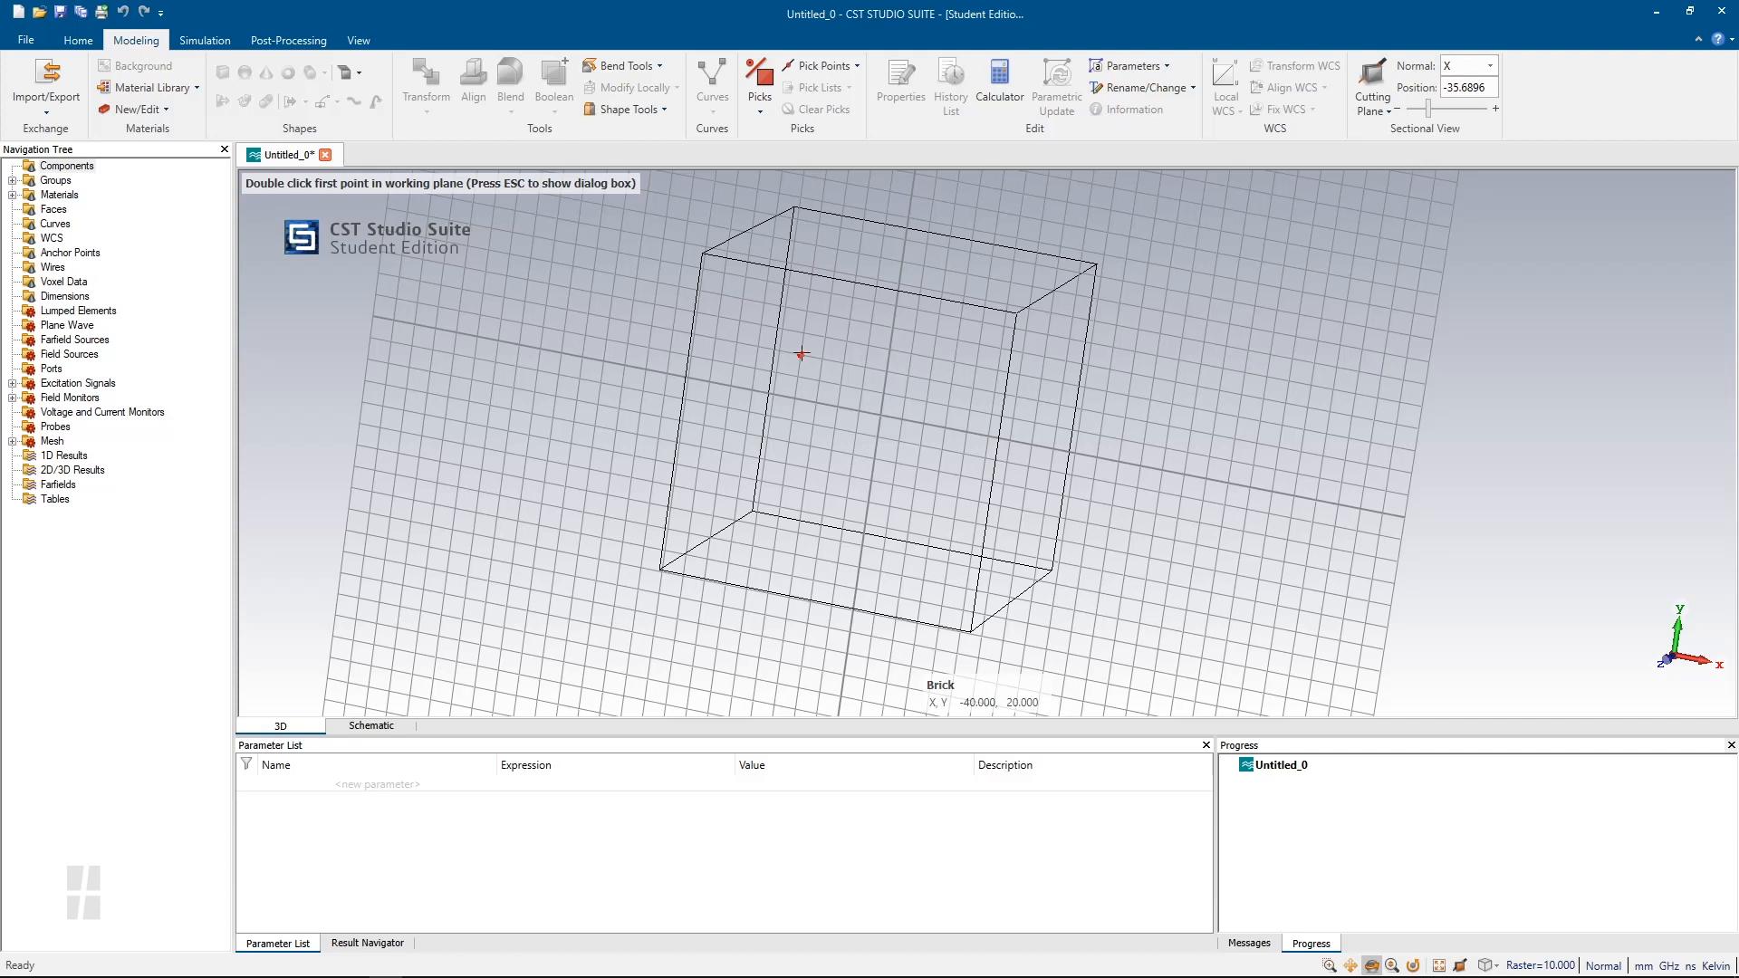
key("Escape")
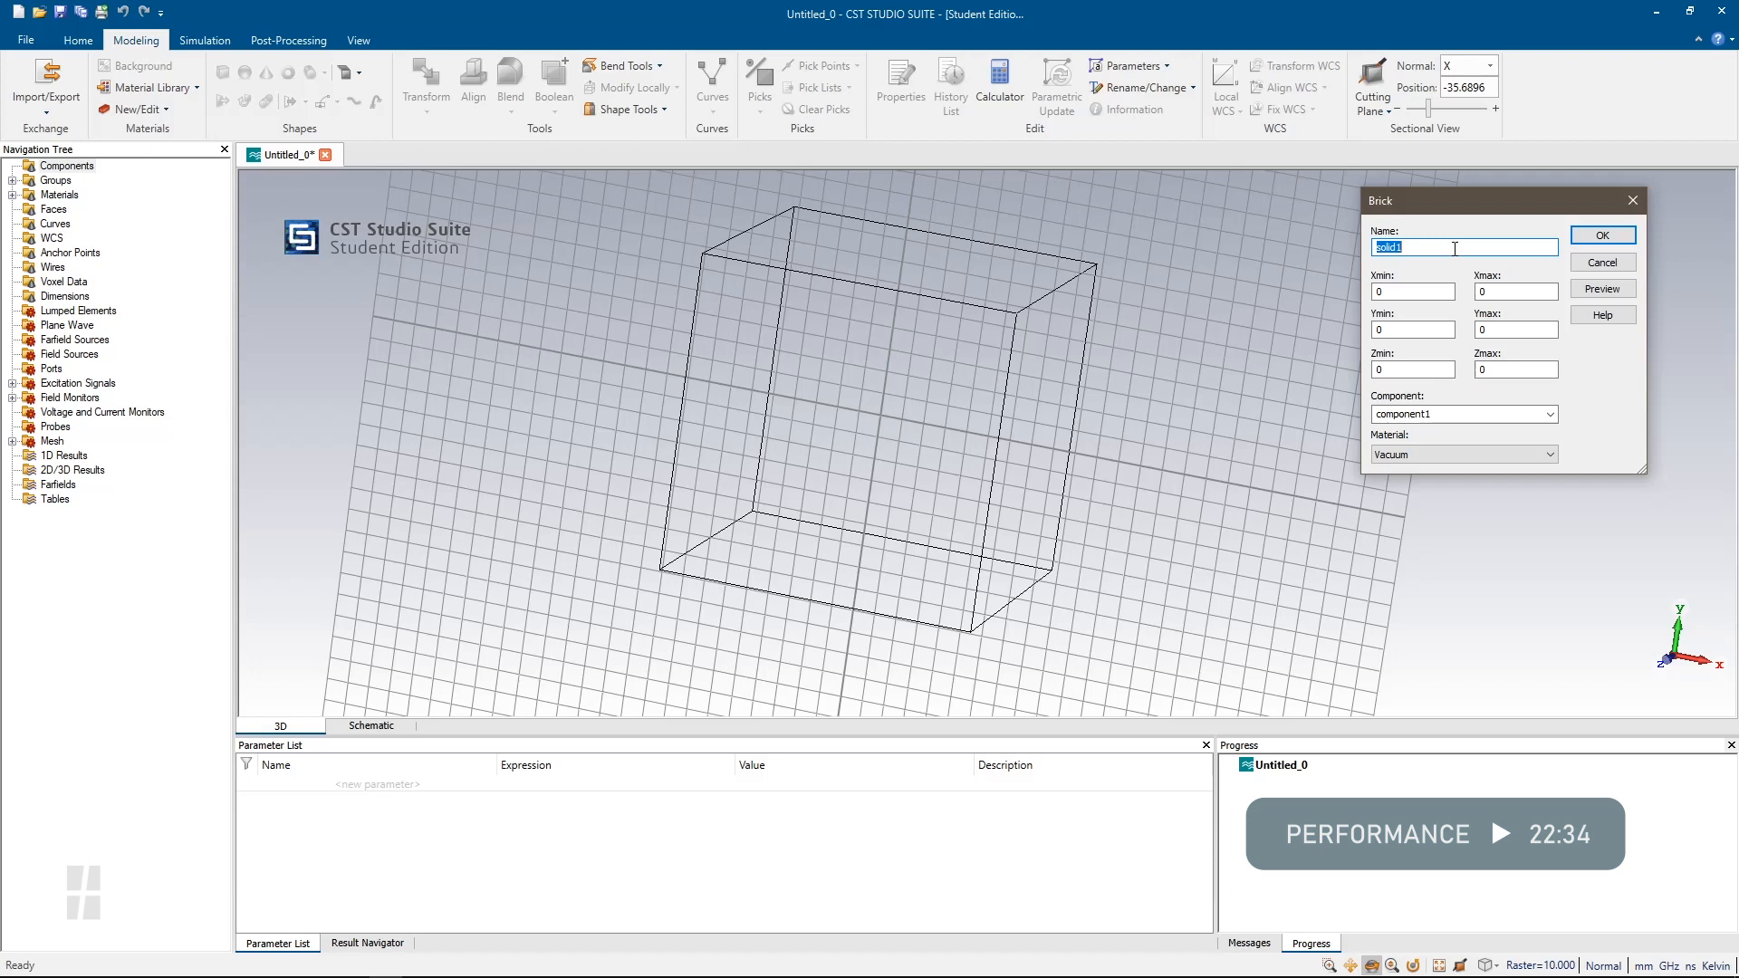
type("Ground")
Set the Ground brick's extents to -50 to 50 mm in both X and Y
left_click(1483, 291)
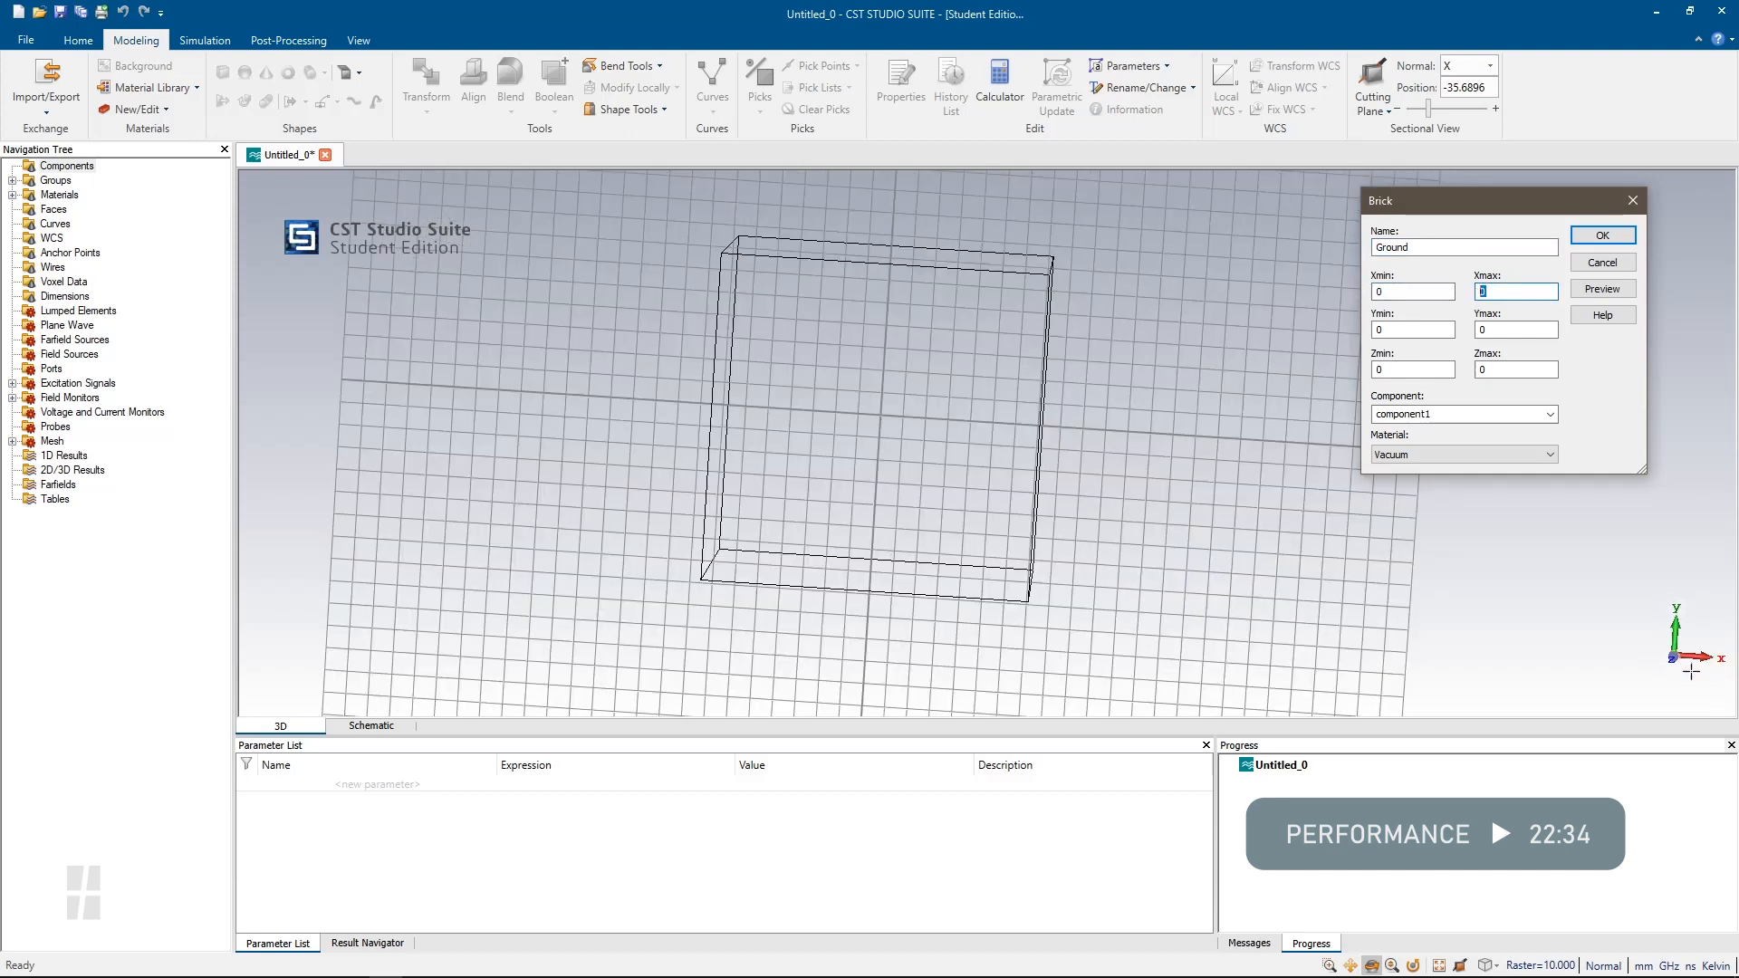
mouse_move(1323, 608)
left_mouse_down()
mouse_move(1096, 594)
mouse_move(1231, 620)
left_mouse_up()
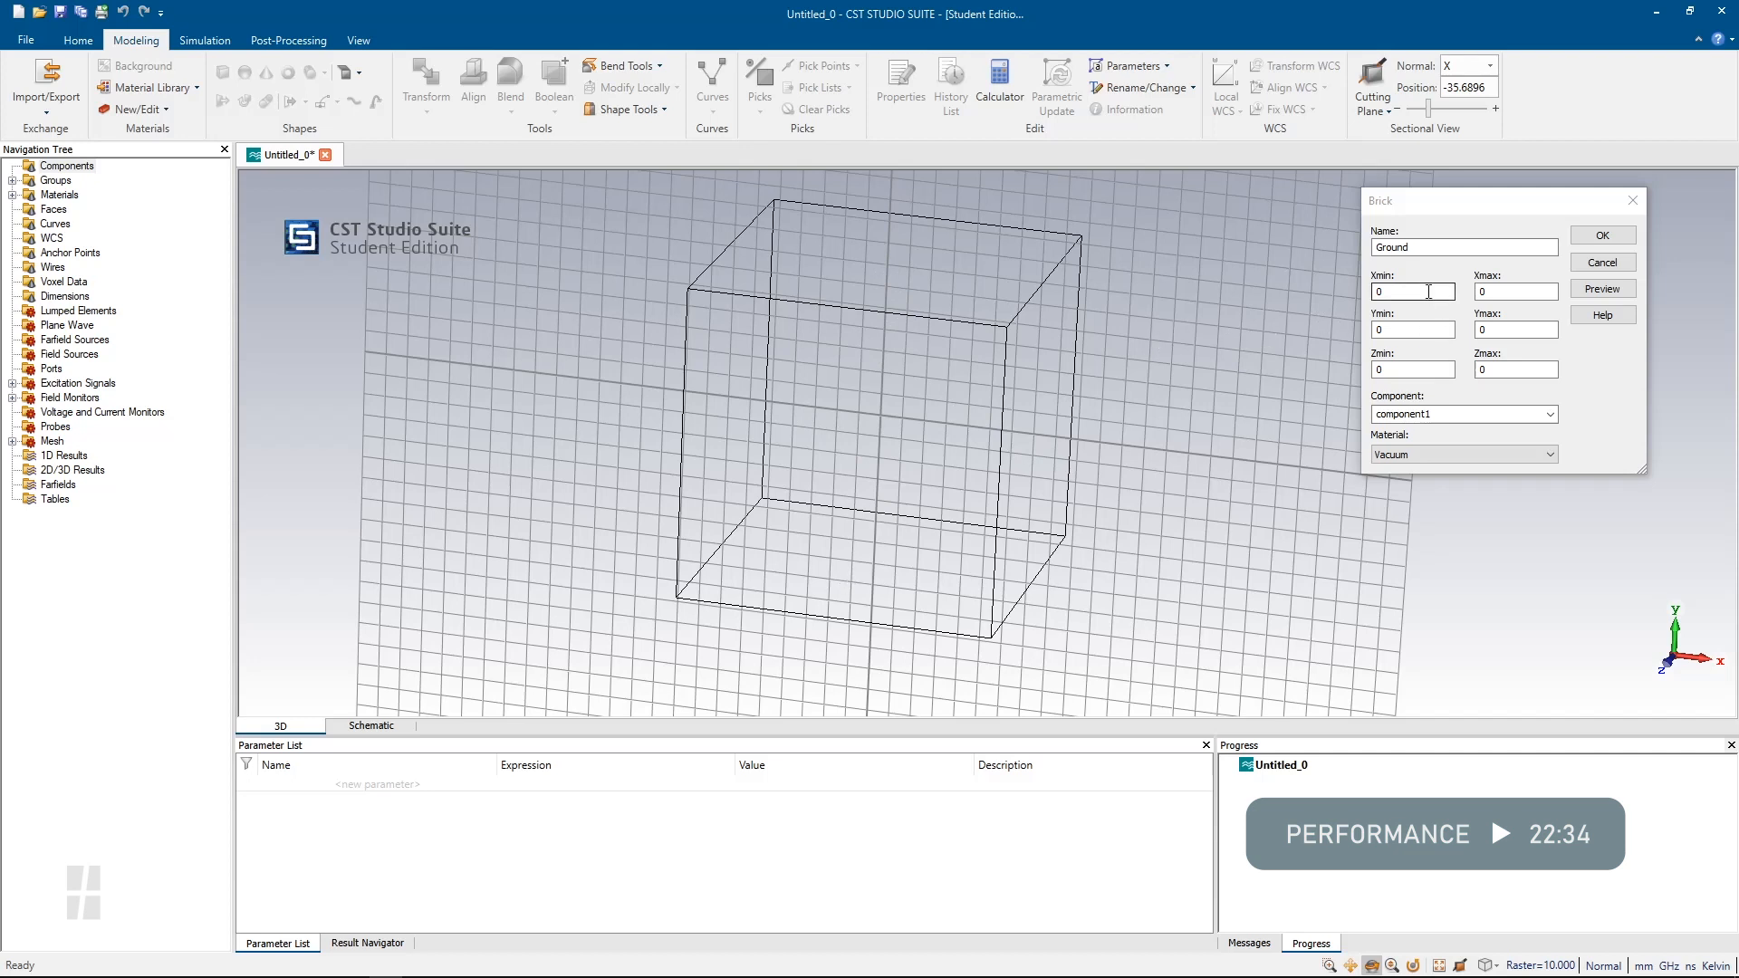
left_click(1427, 330)
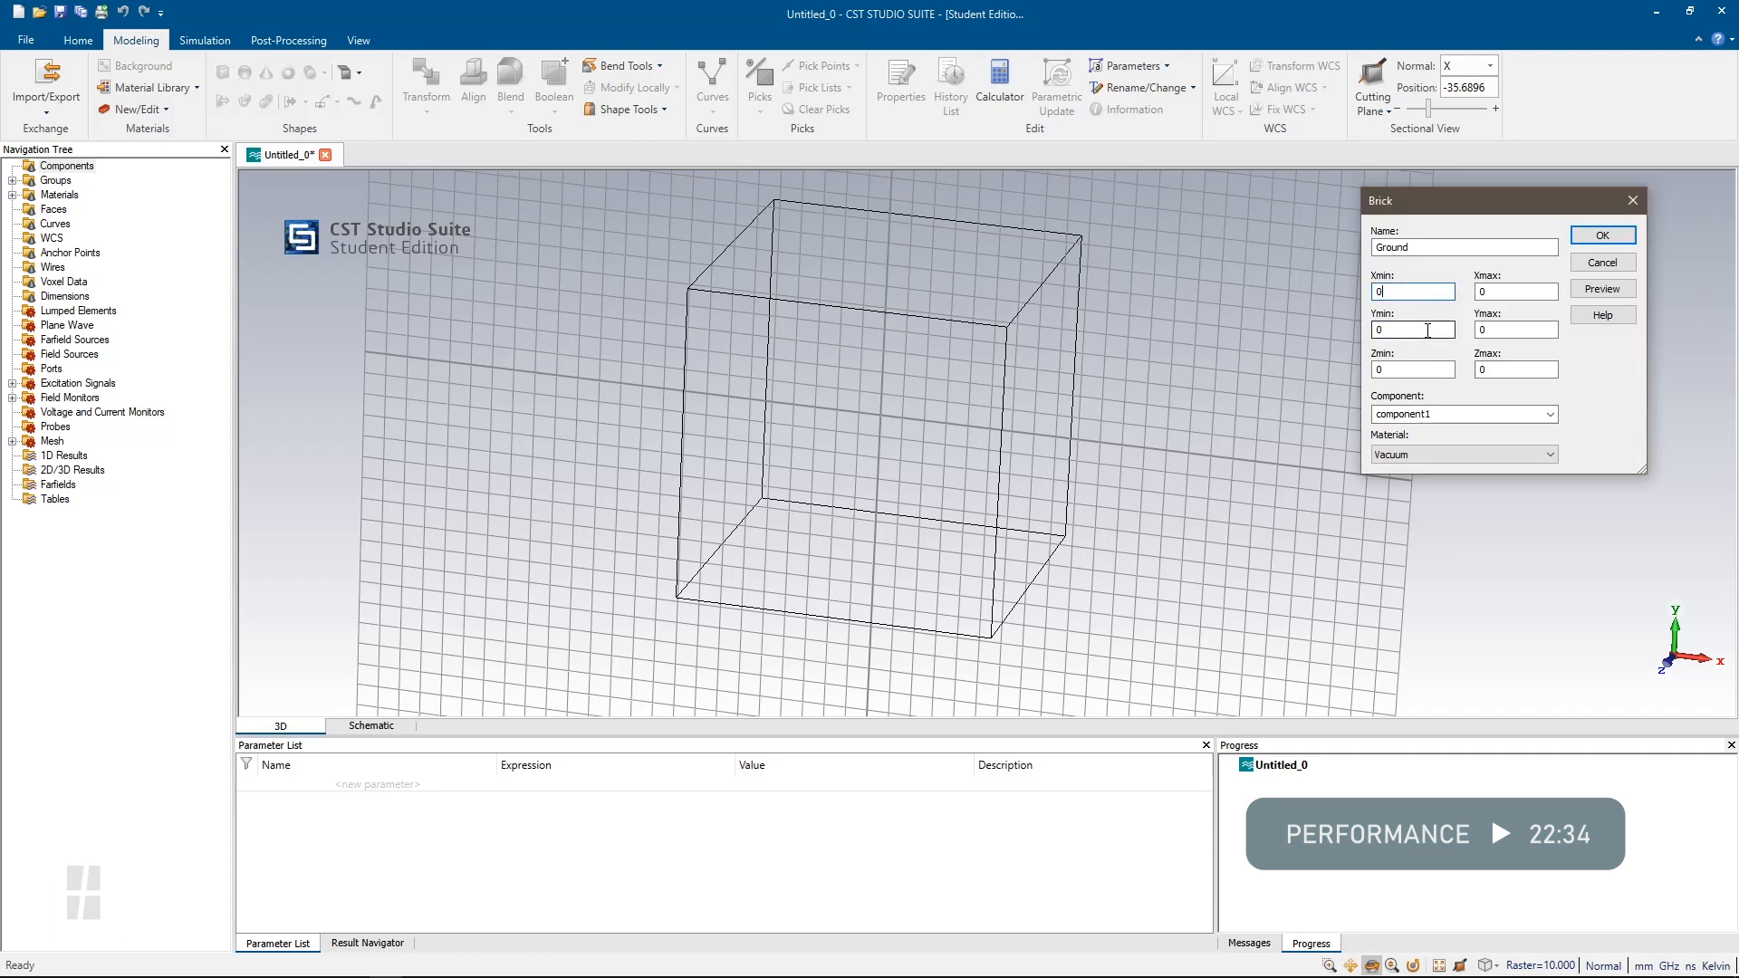
left_click(1411, 291)
double_click(1410, 292)
type("-50")
key("Tab")
type("50")
double_click(1388, 329)
type("-50")
key("Tab")
type("50")
Set the Ground brick's Zmax to 0.035 mm and preview the shape in the 3D view
double_click(1416, 370)
left_click(1507, 372)
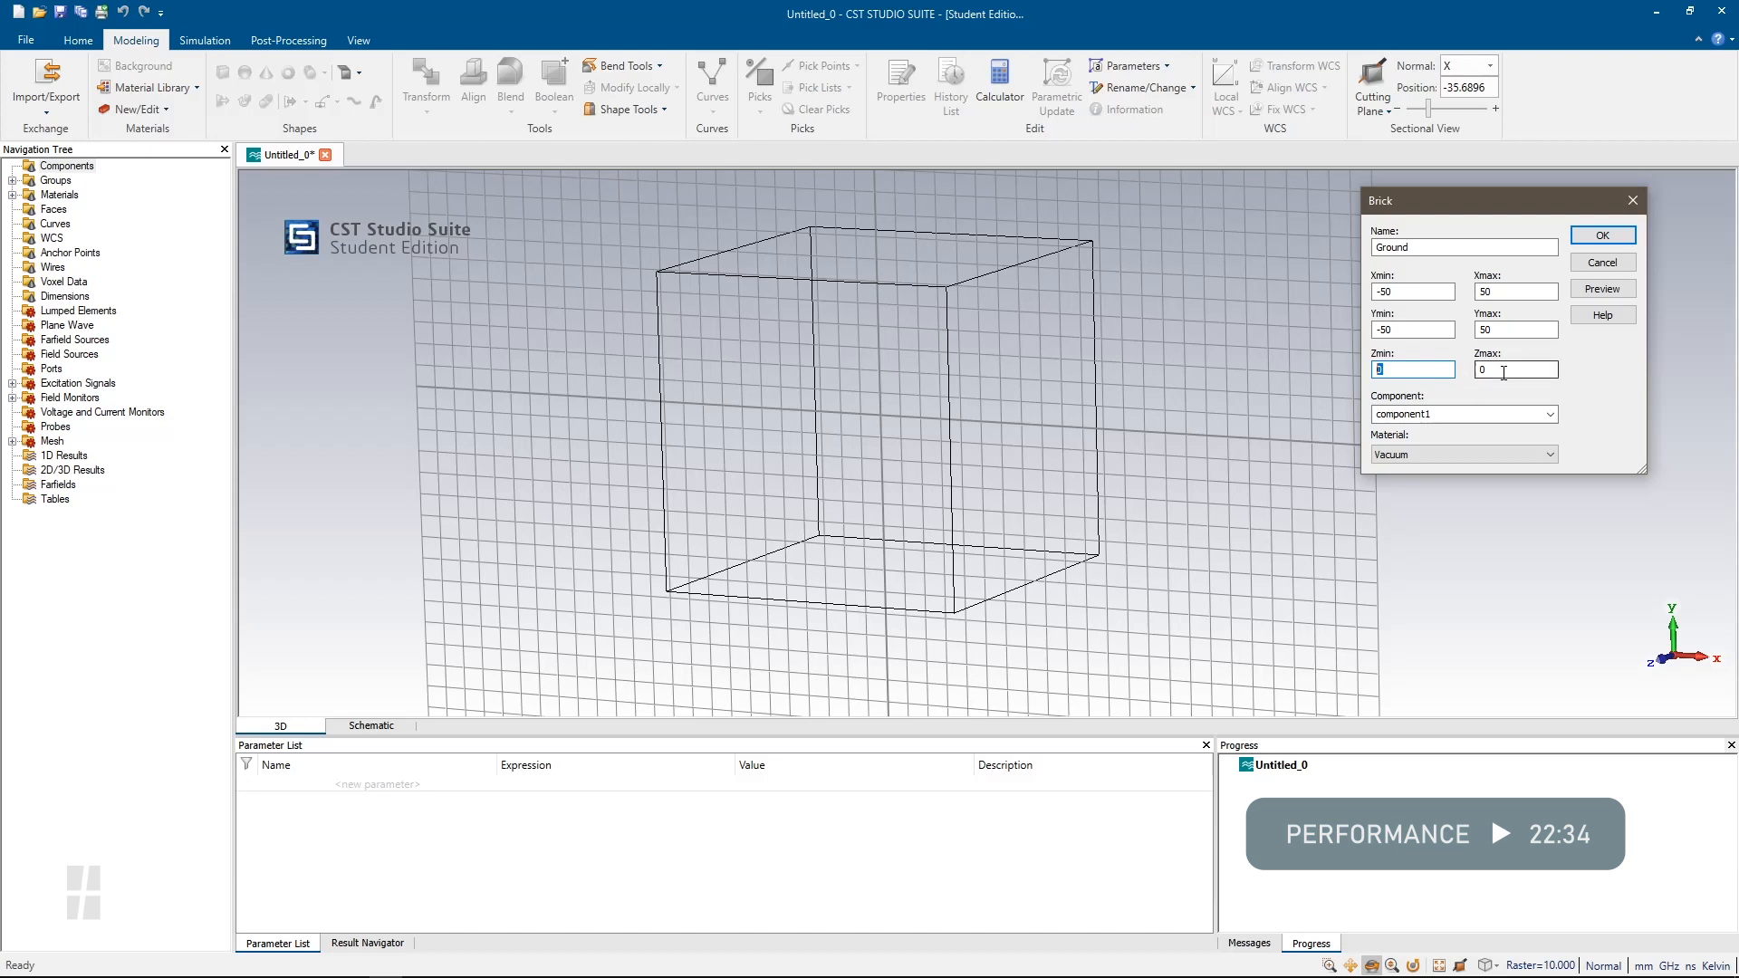
type(".035")
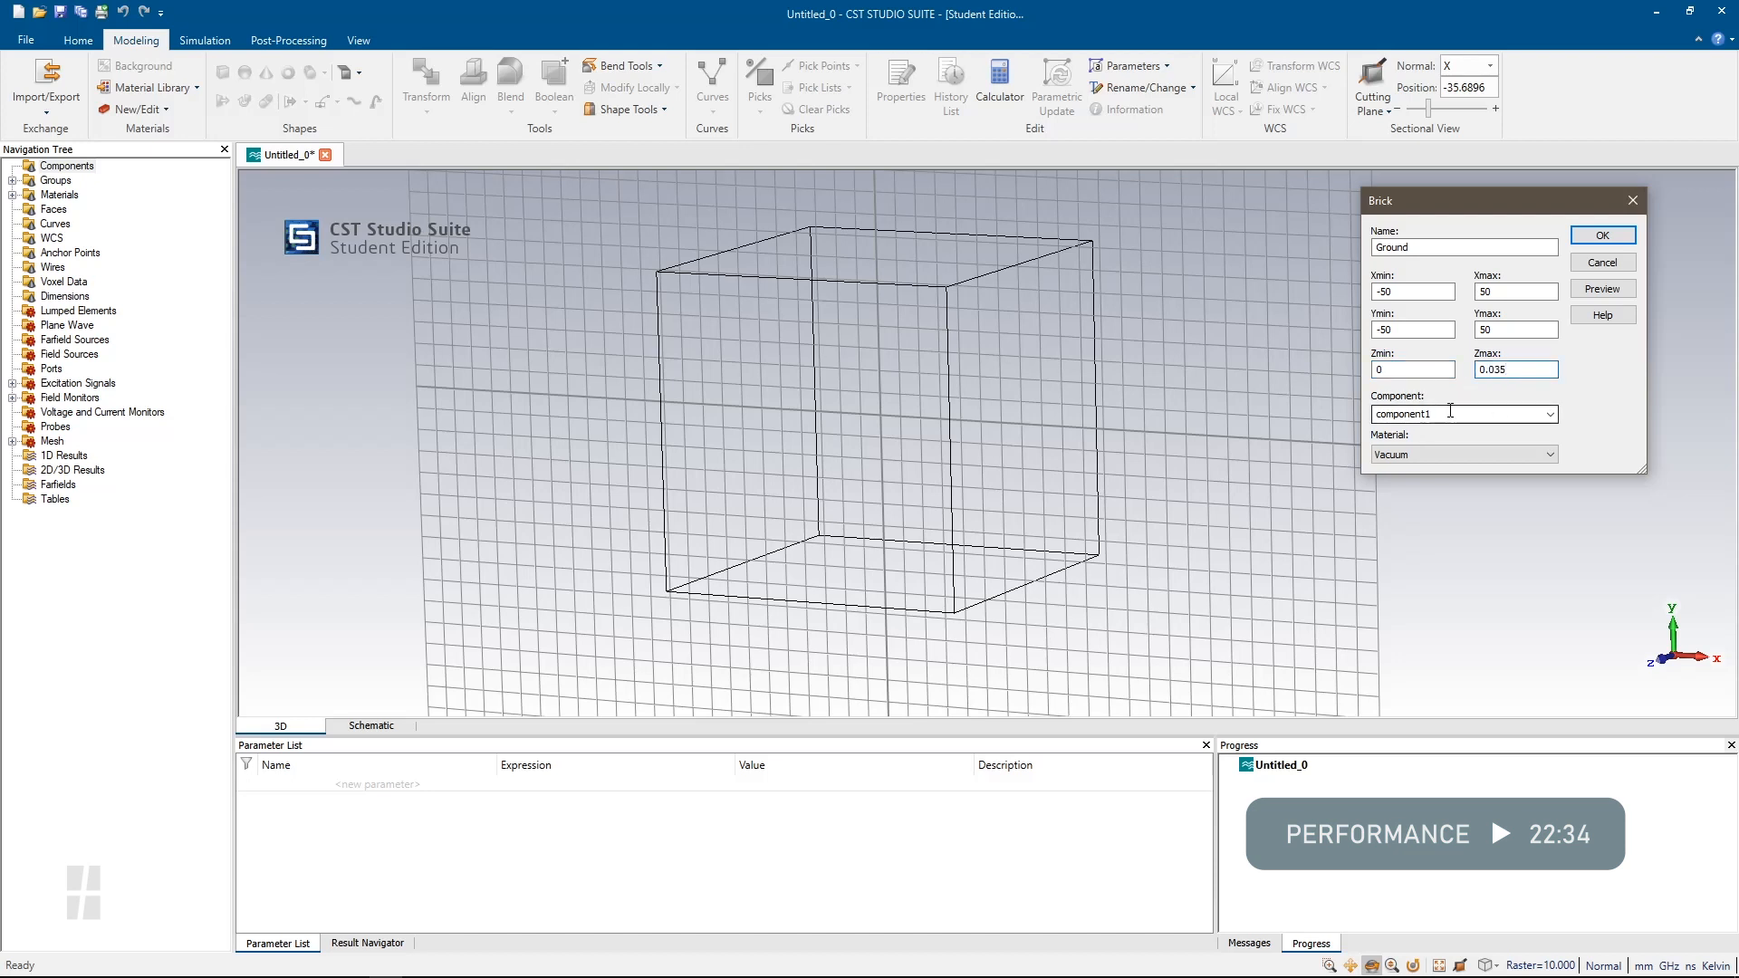
left_click(1599, 290)
mouse_move(1133, 444)
left_mouse_down()
mouse_move(710, 520)
mouse_move(1002, 427)
mouse_move(1006, 478)
left_mouse_up()
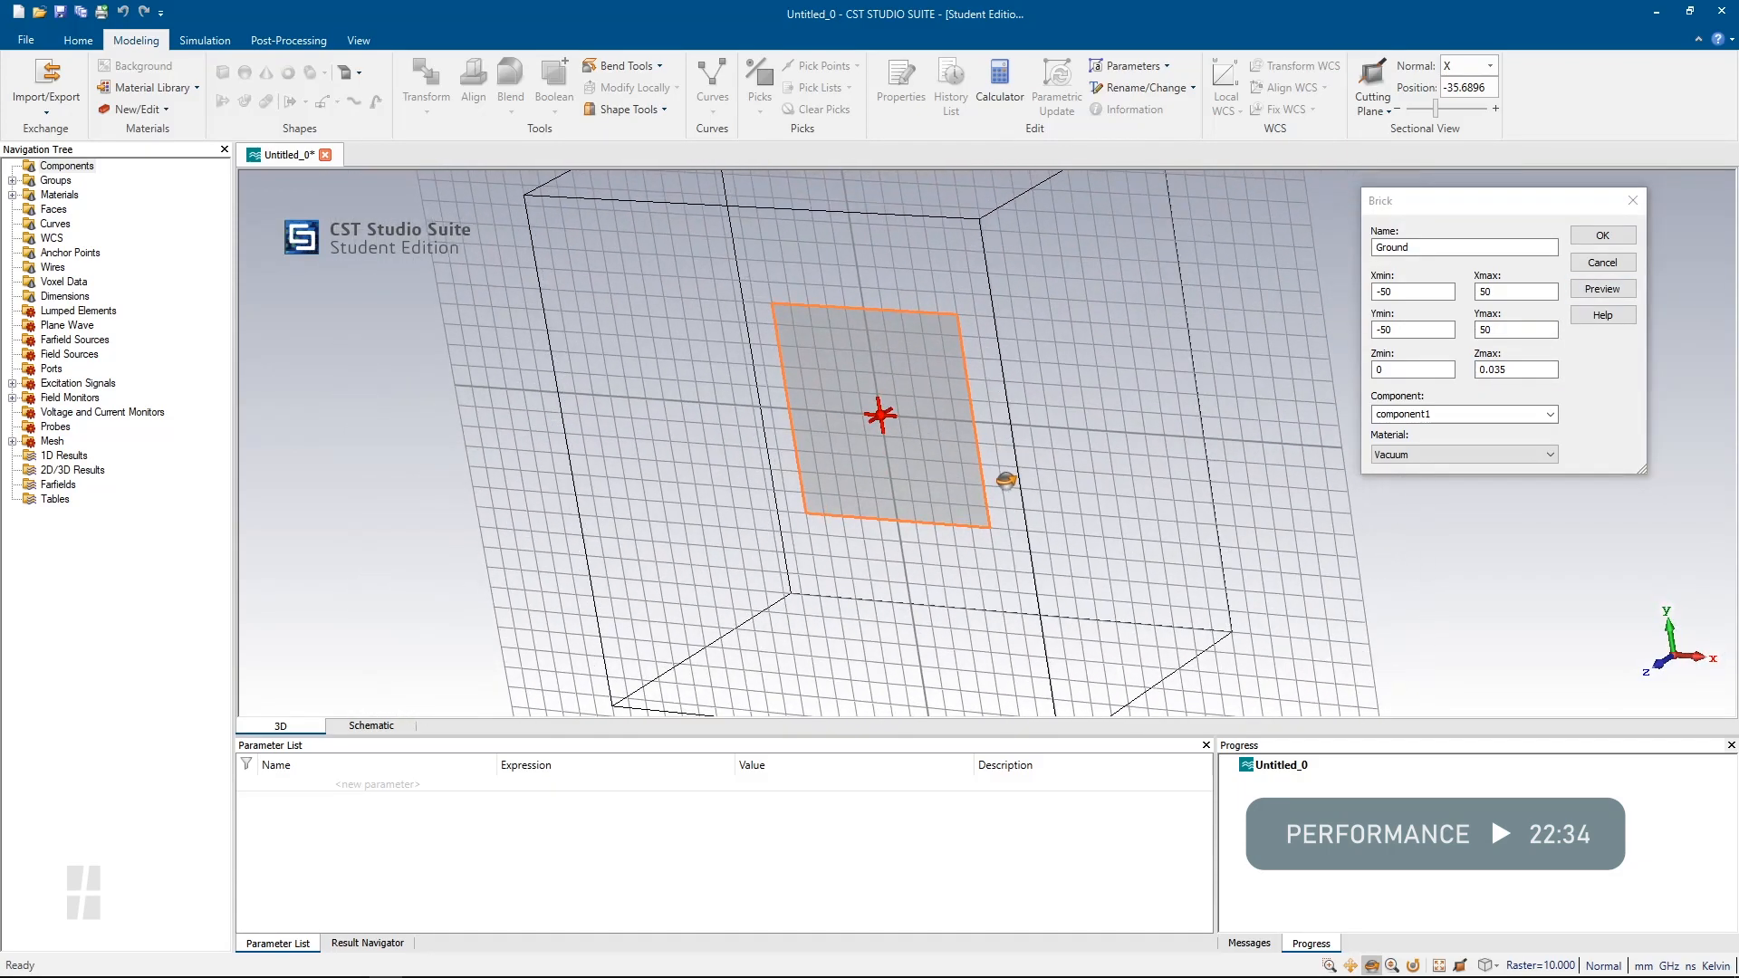
Define the Ground brick's X range parametrically, from -subw/2 to subw/2
left_click(1414, 330)
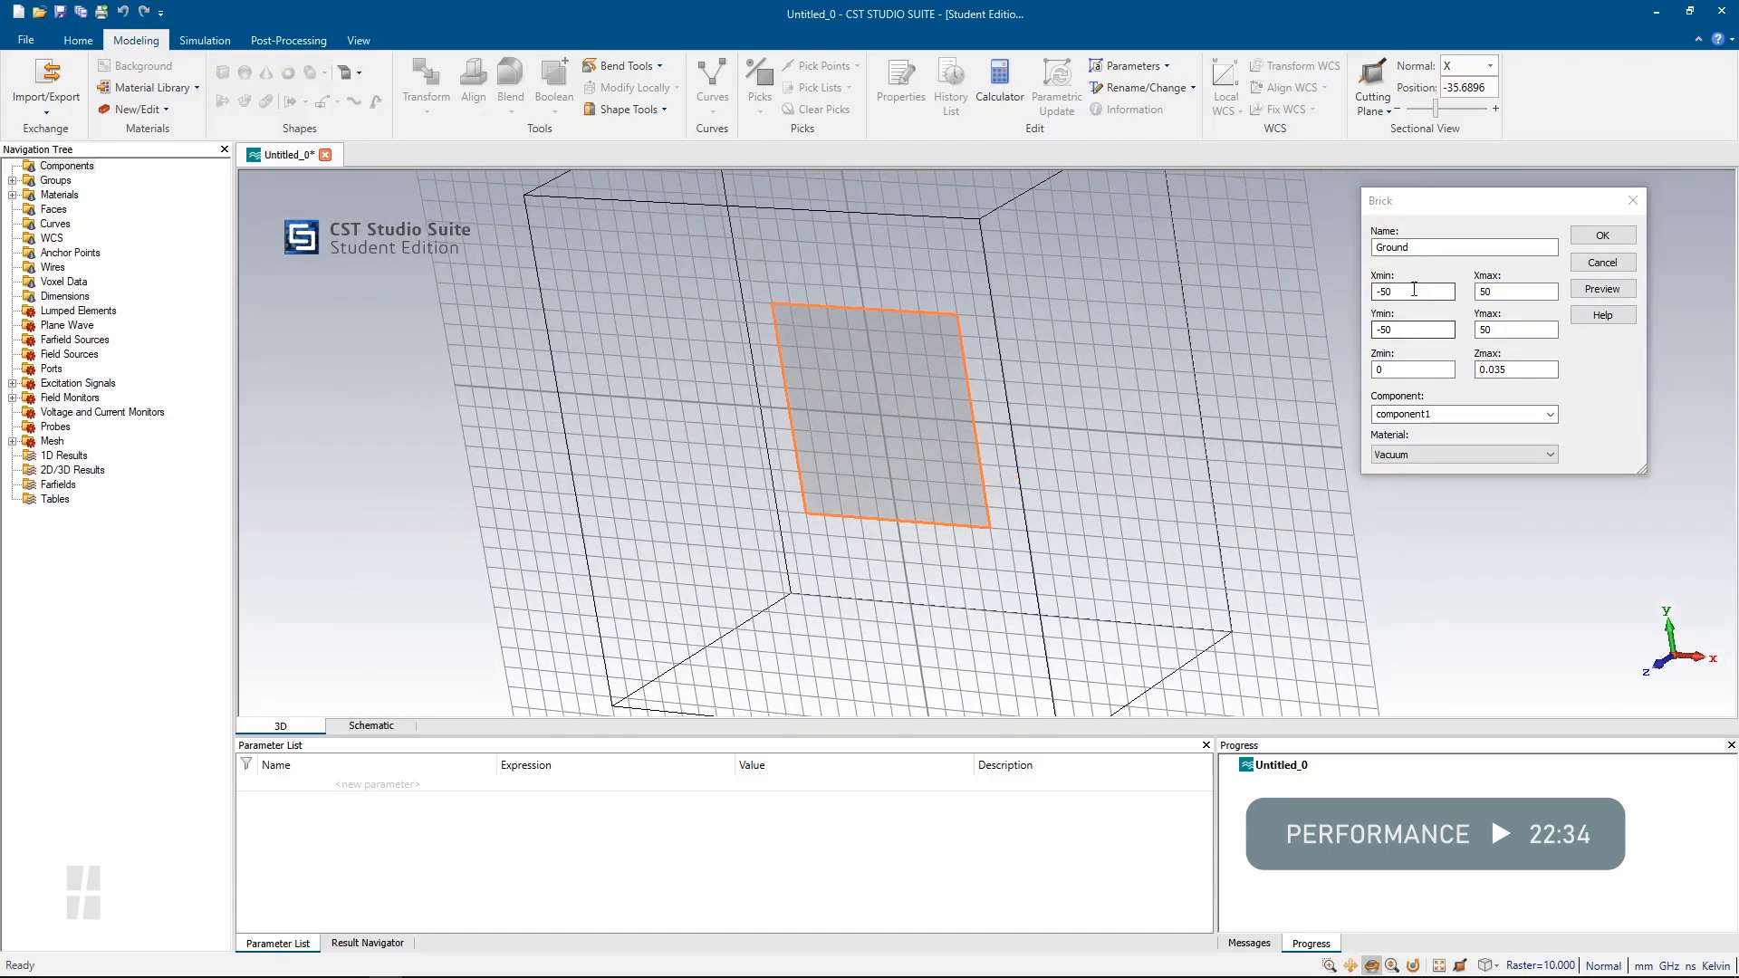
left_click(1430, 291)
left_click(1428, 293)
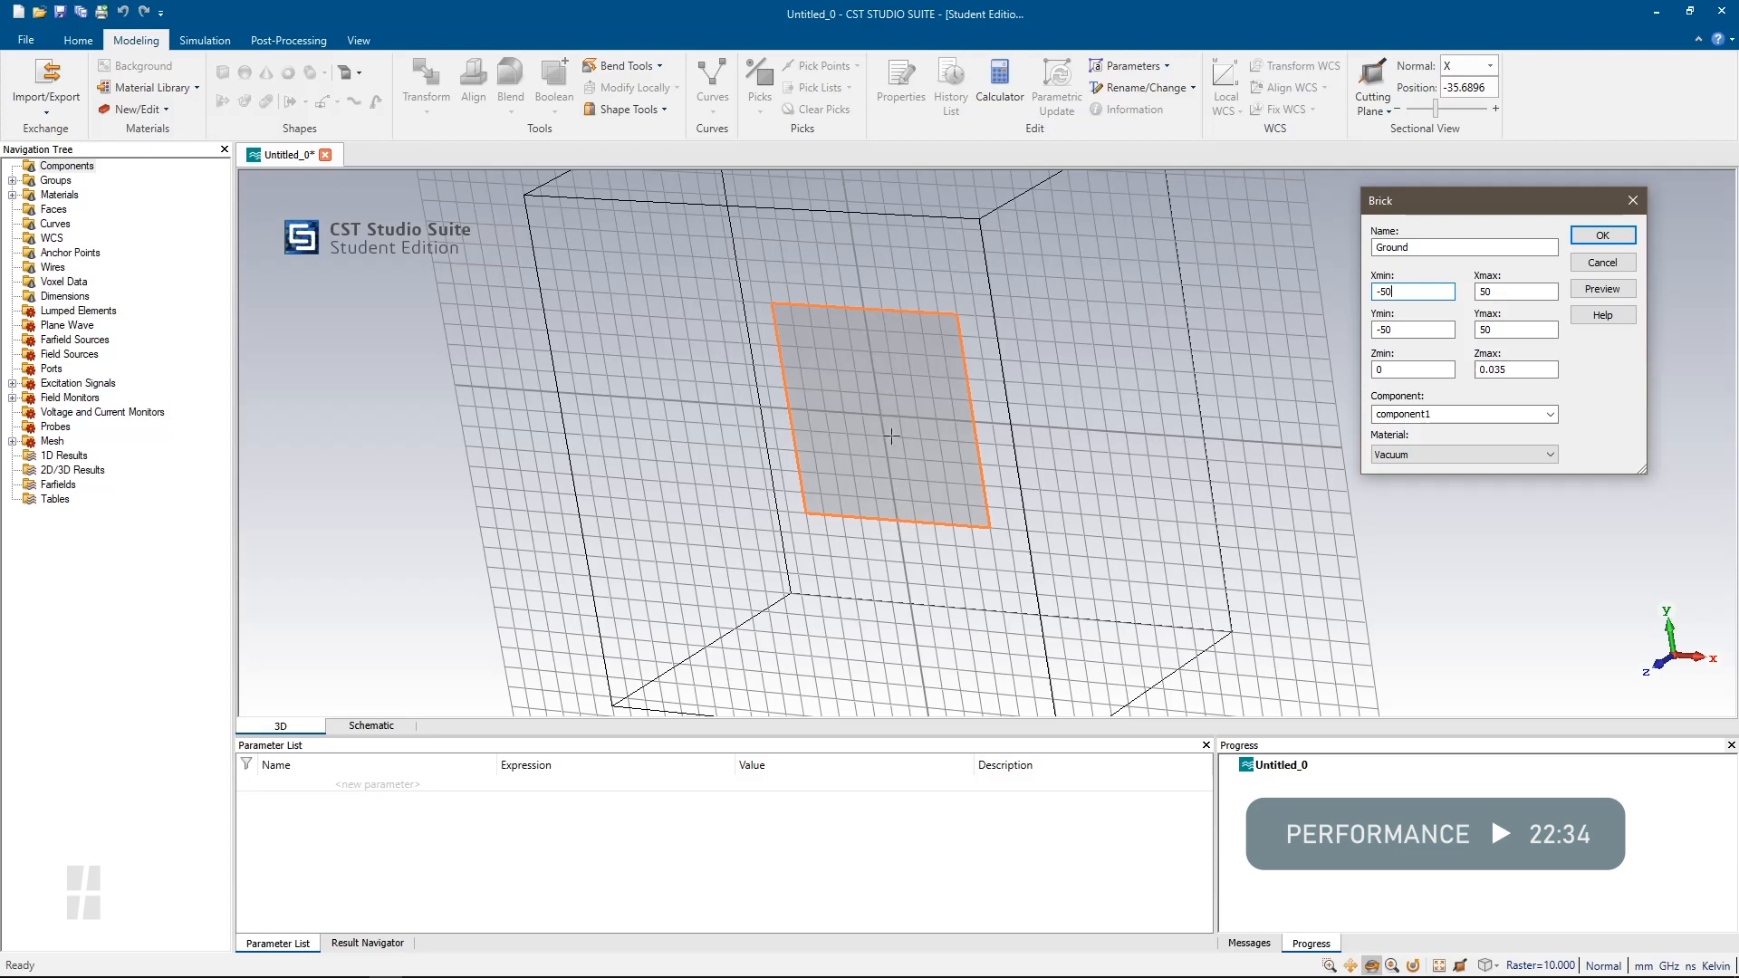
key("Tab")
key("shift+Tab")
type("-")
type("suvb")
type("w/2")
double_click(1503, 295)
type("subw/w")
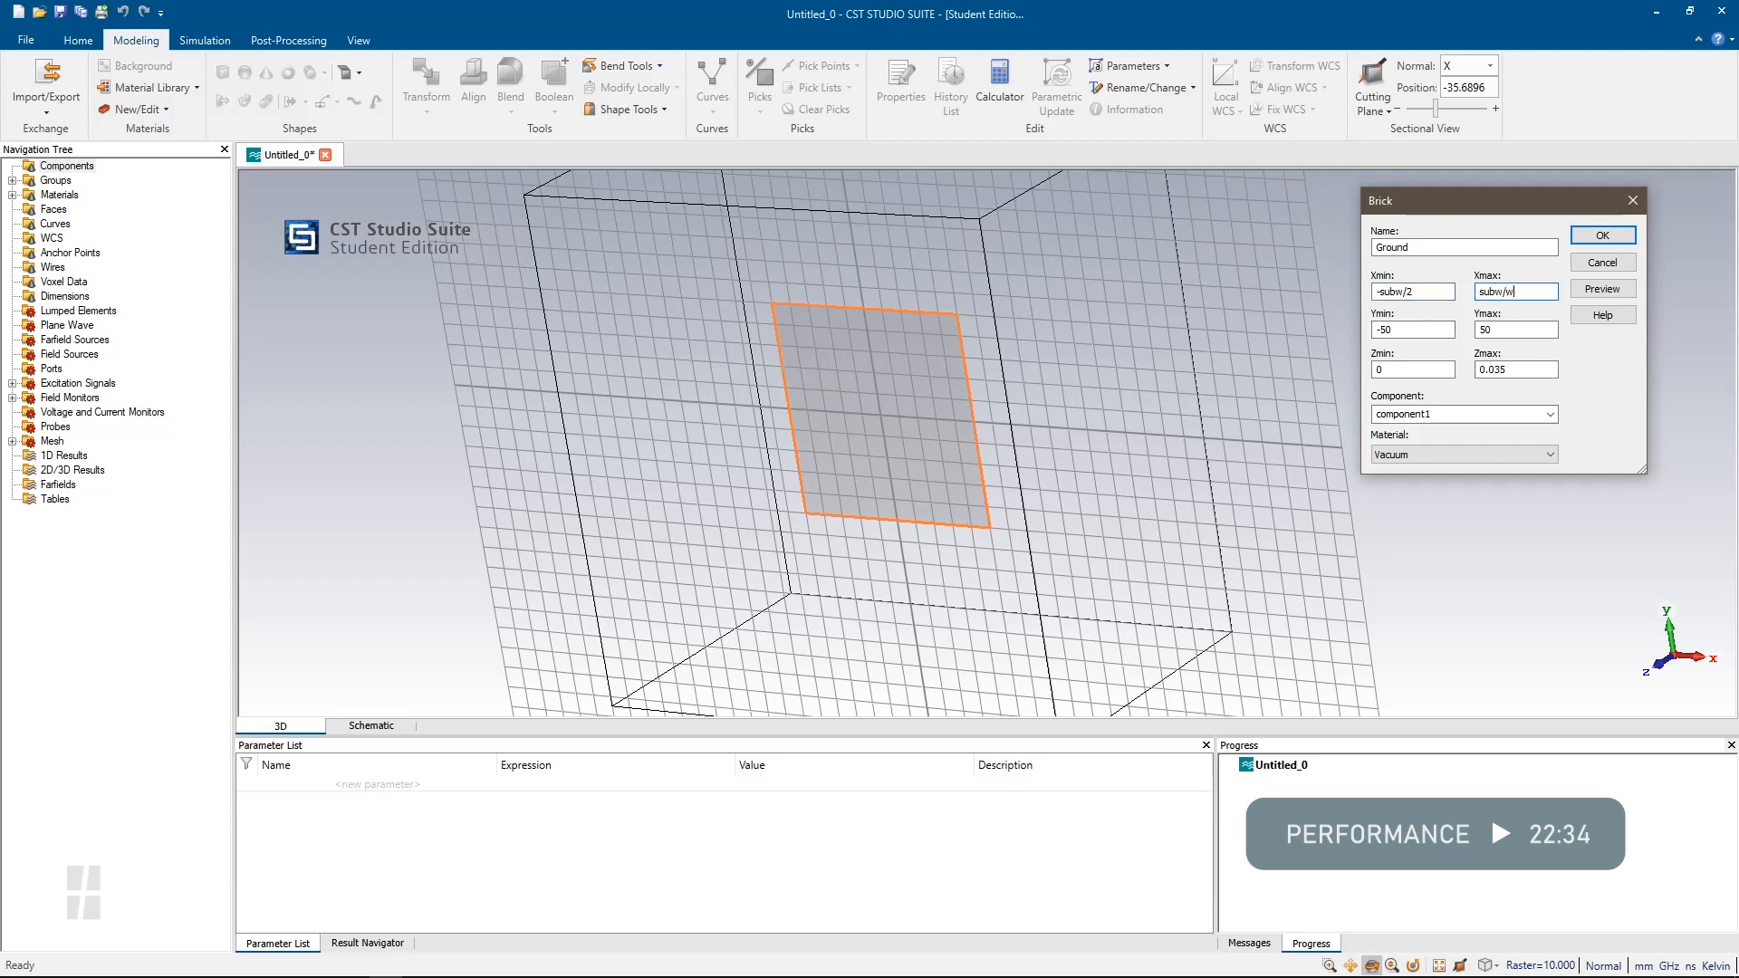
key("BackSpace")
type("2")
Define the Ground brick's Y range parametrically, from -subl/2 to subl/2
key("Tab")
type("-subl/2")
key("Tab")
type("su")
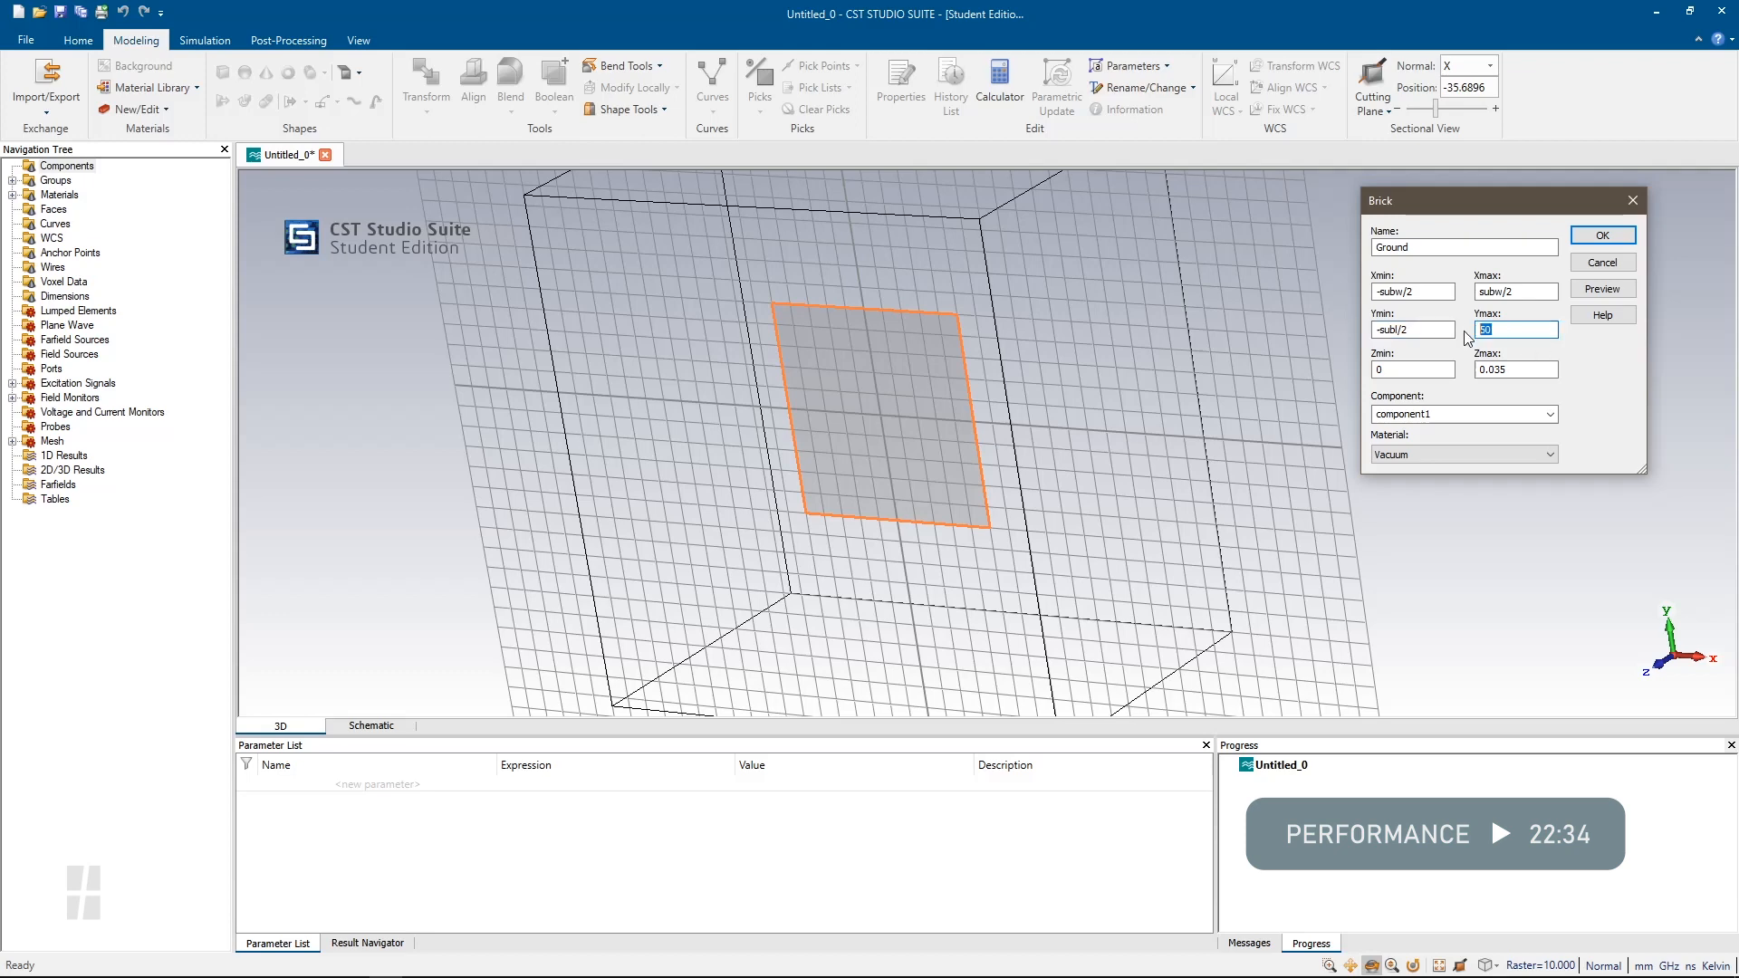
type("bl/2")
Set the Ground brick's Z range from -0.035 to 0 mm
left_click_drag(906, 507, 1141, 507)
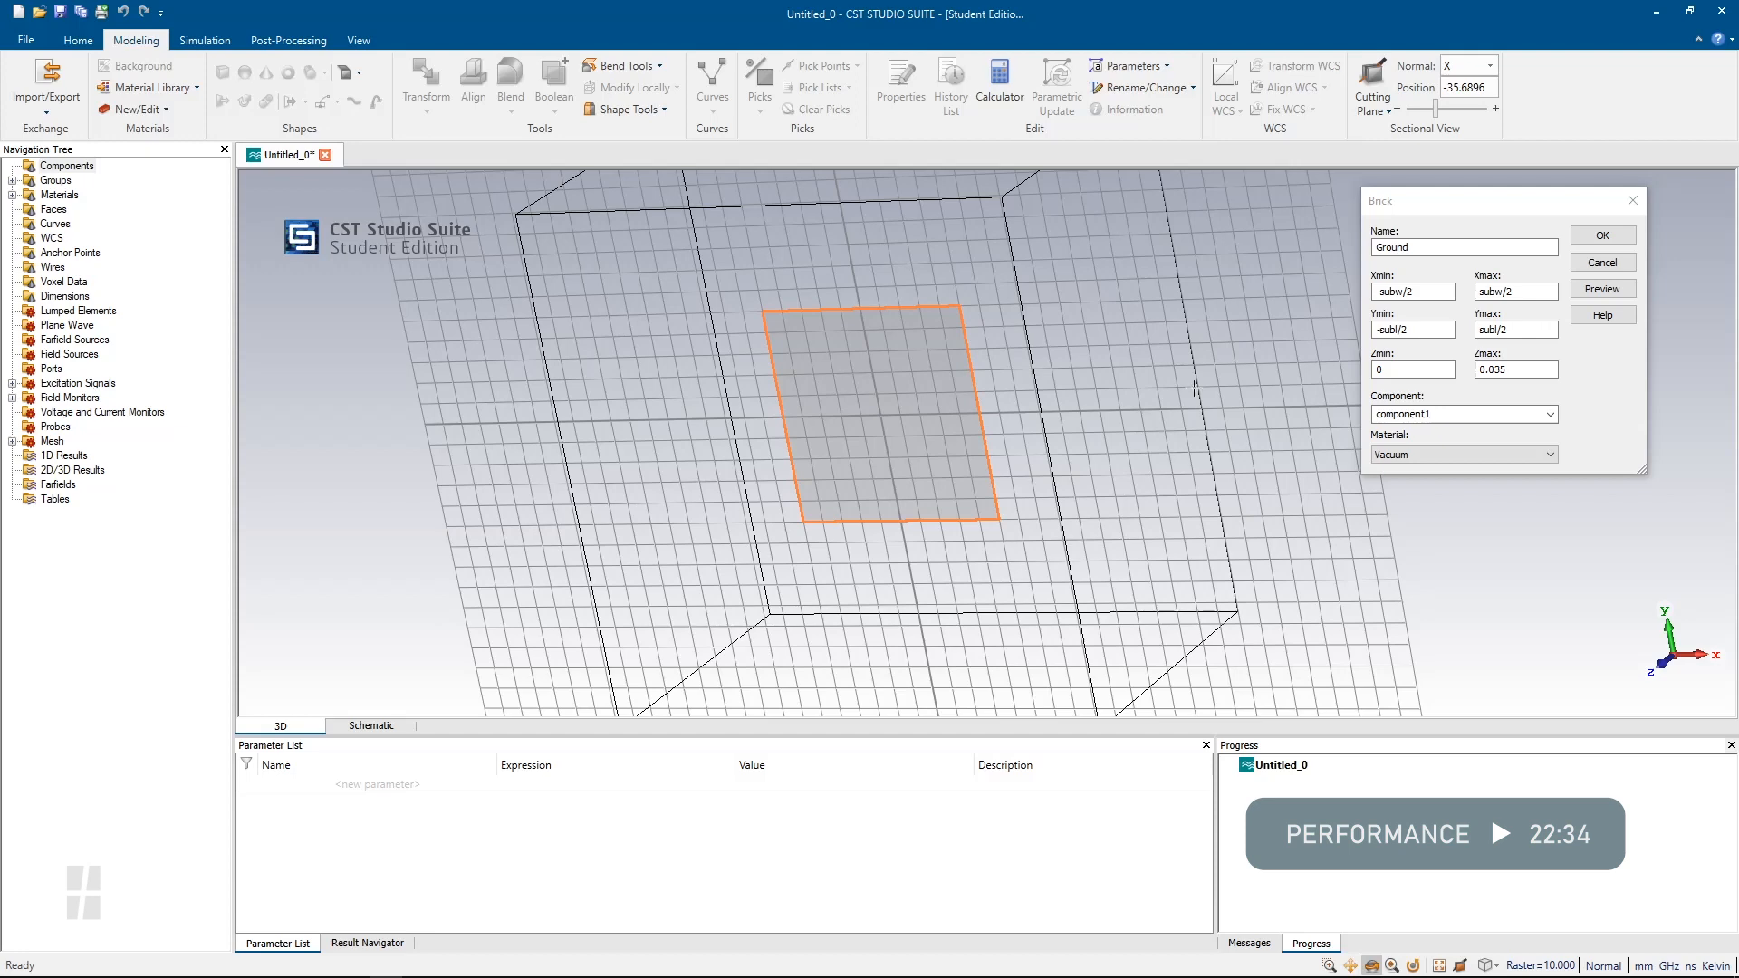
mouse_move(1358, 409)
left_mouse_down()
mouse_move(1041, 481)
mouse_move(1233, 466)
left_mouse_up()
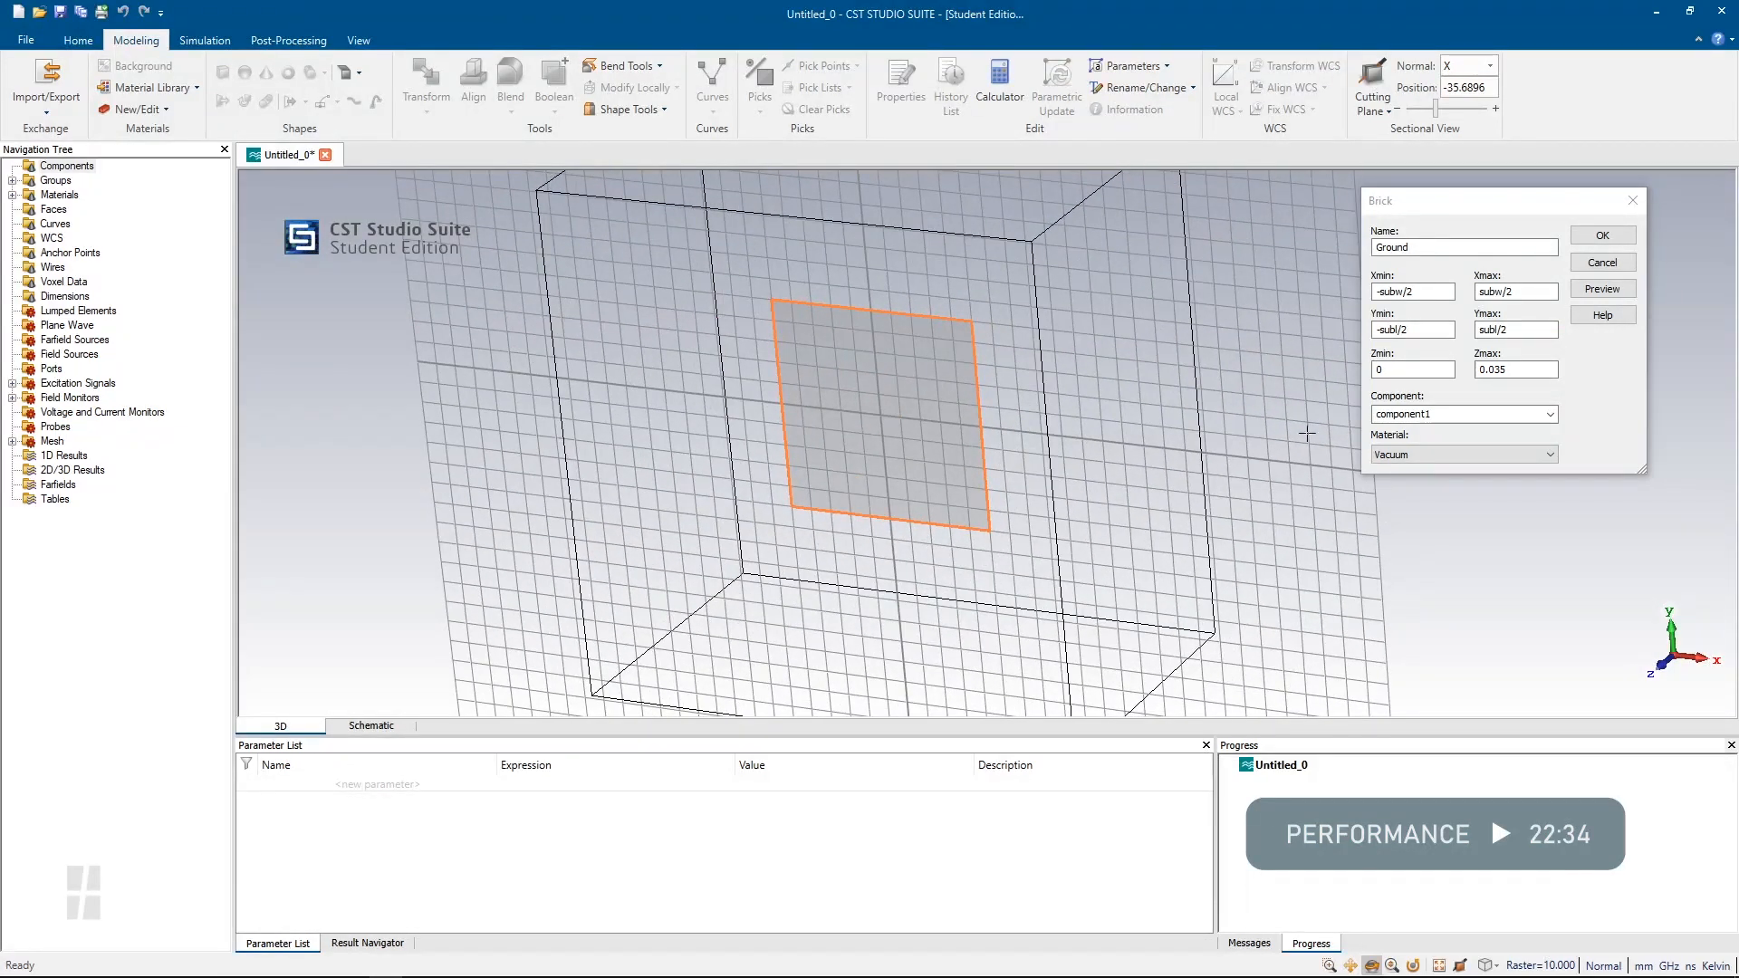
left_click(1425, 377)
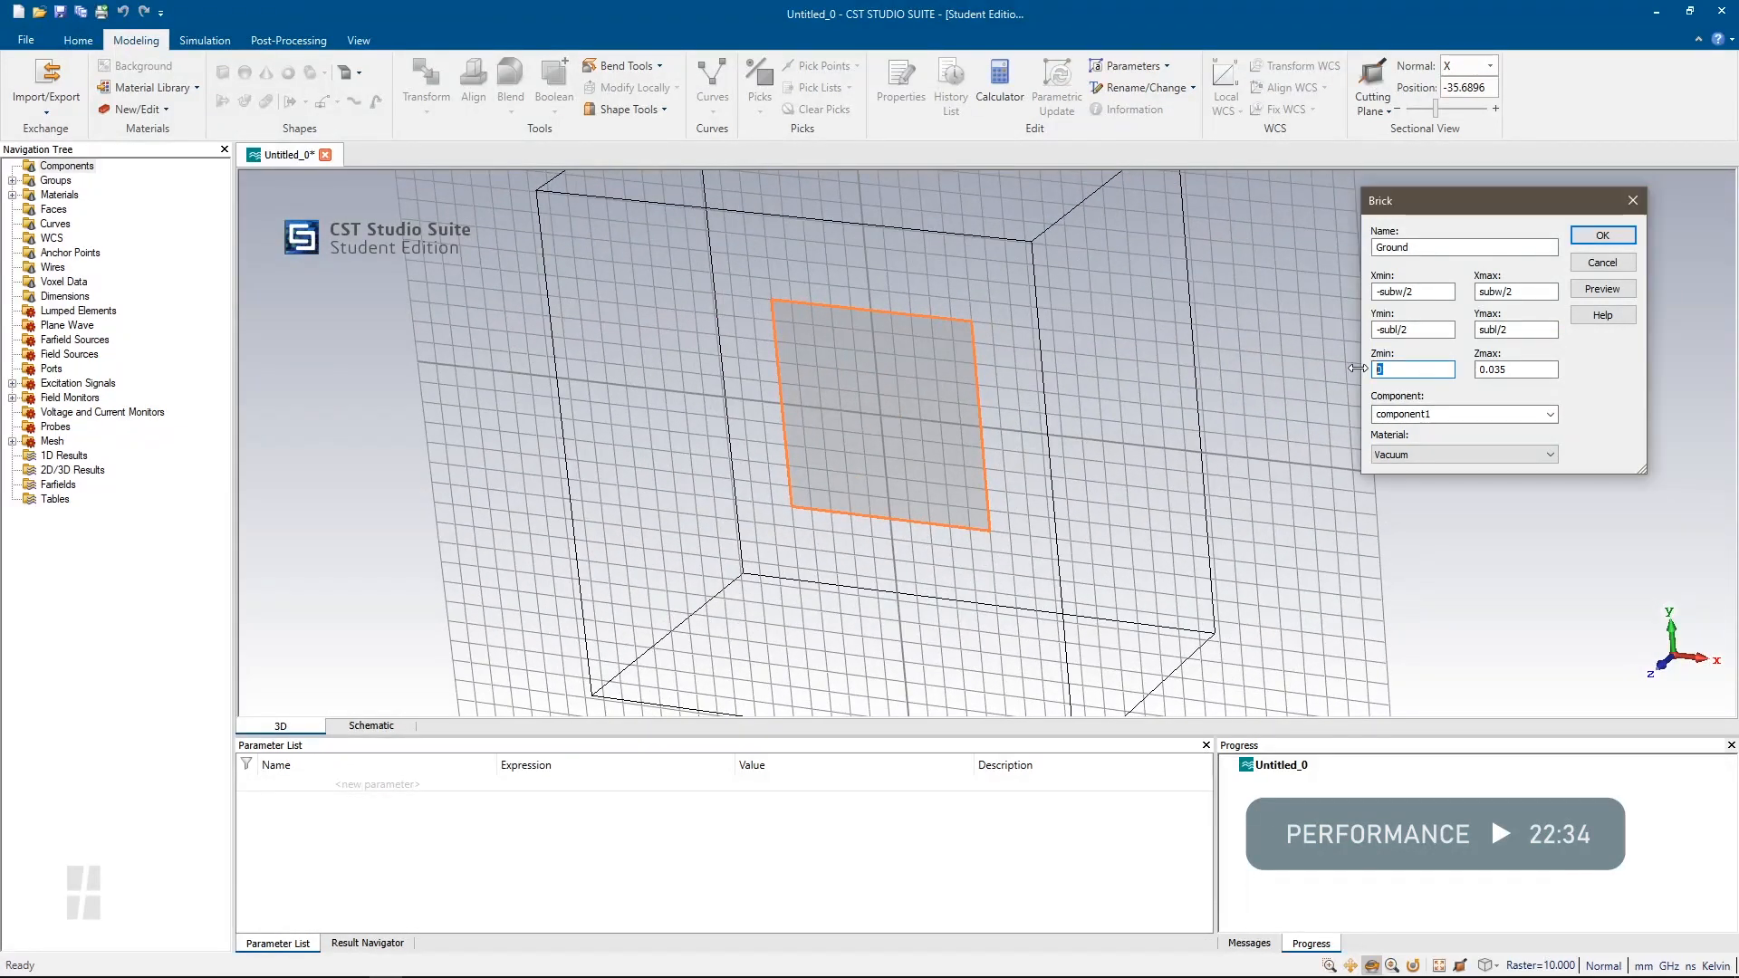
type("-0.035")
key("Tab")
type("0")
Load Copper (annealed) from the material library as the Ground brick's material
left_click(1486, 453)
left_click(1490, 483)
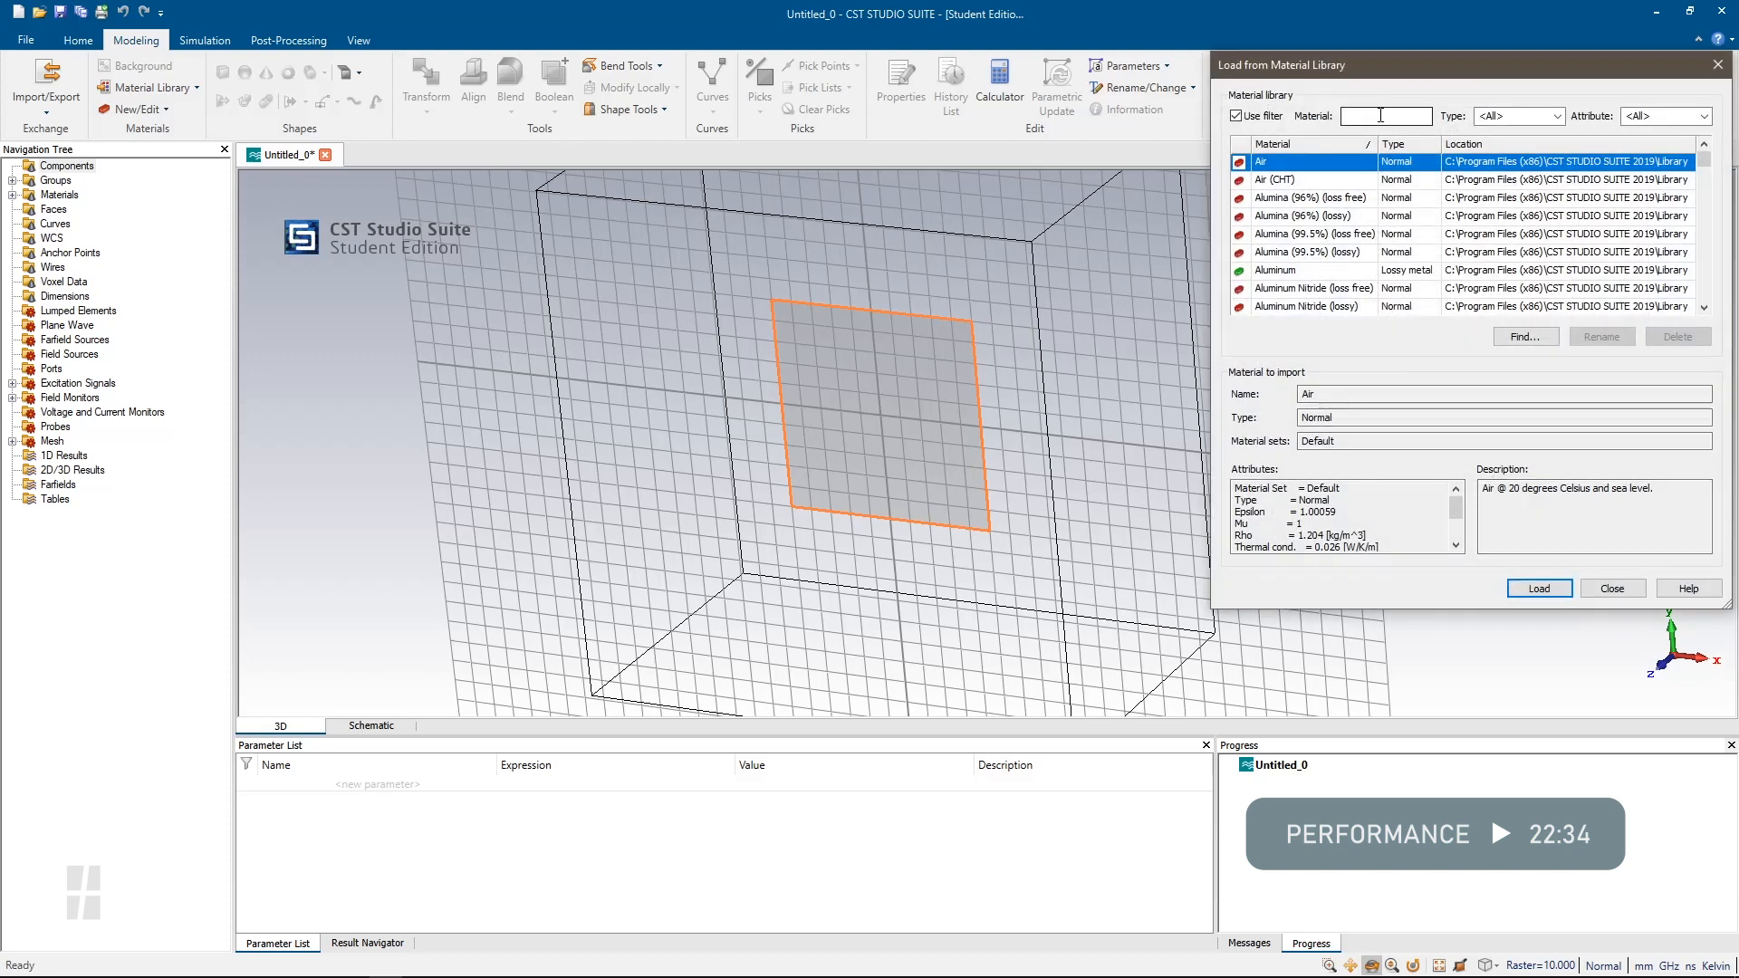
left_click(1381, 115)
type("copper")
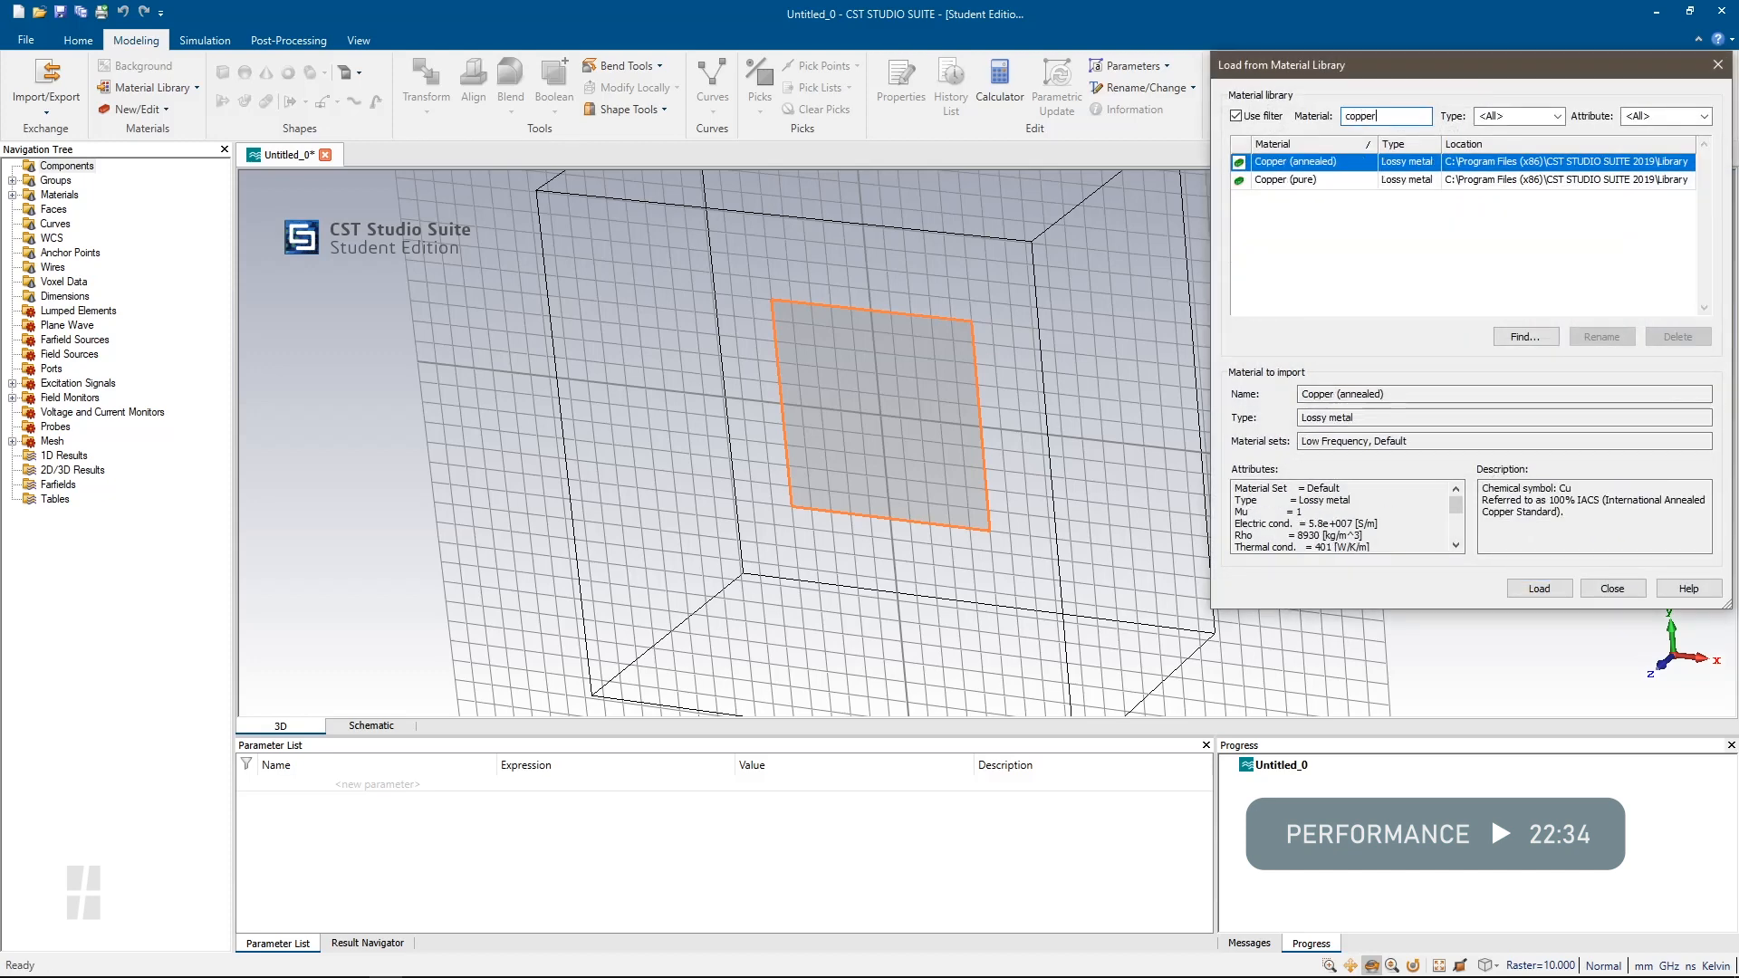
left_click(1363, 179)
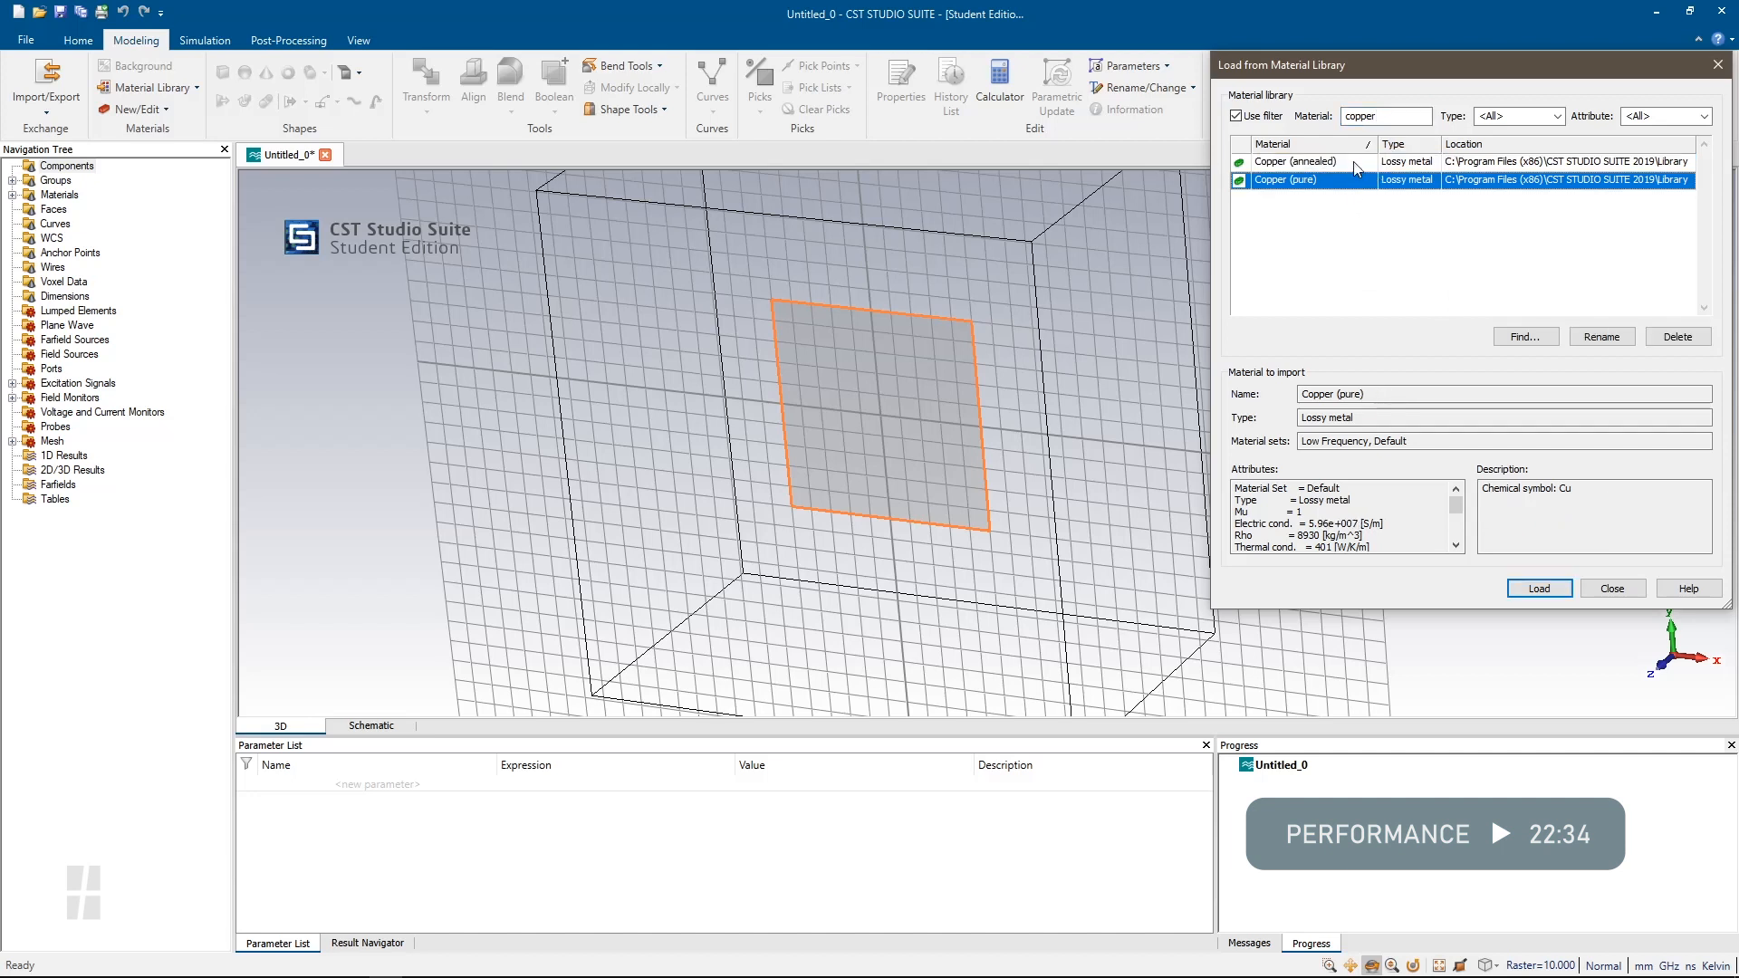
left_click(1354, 161)
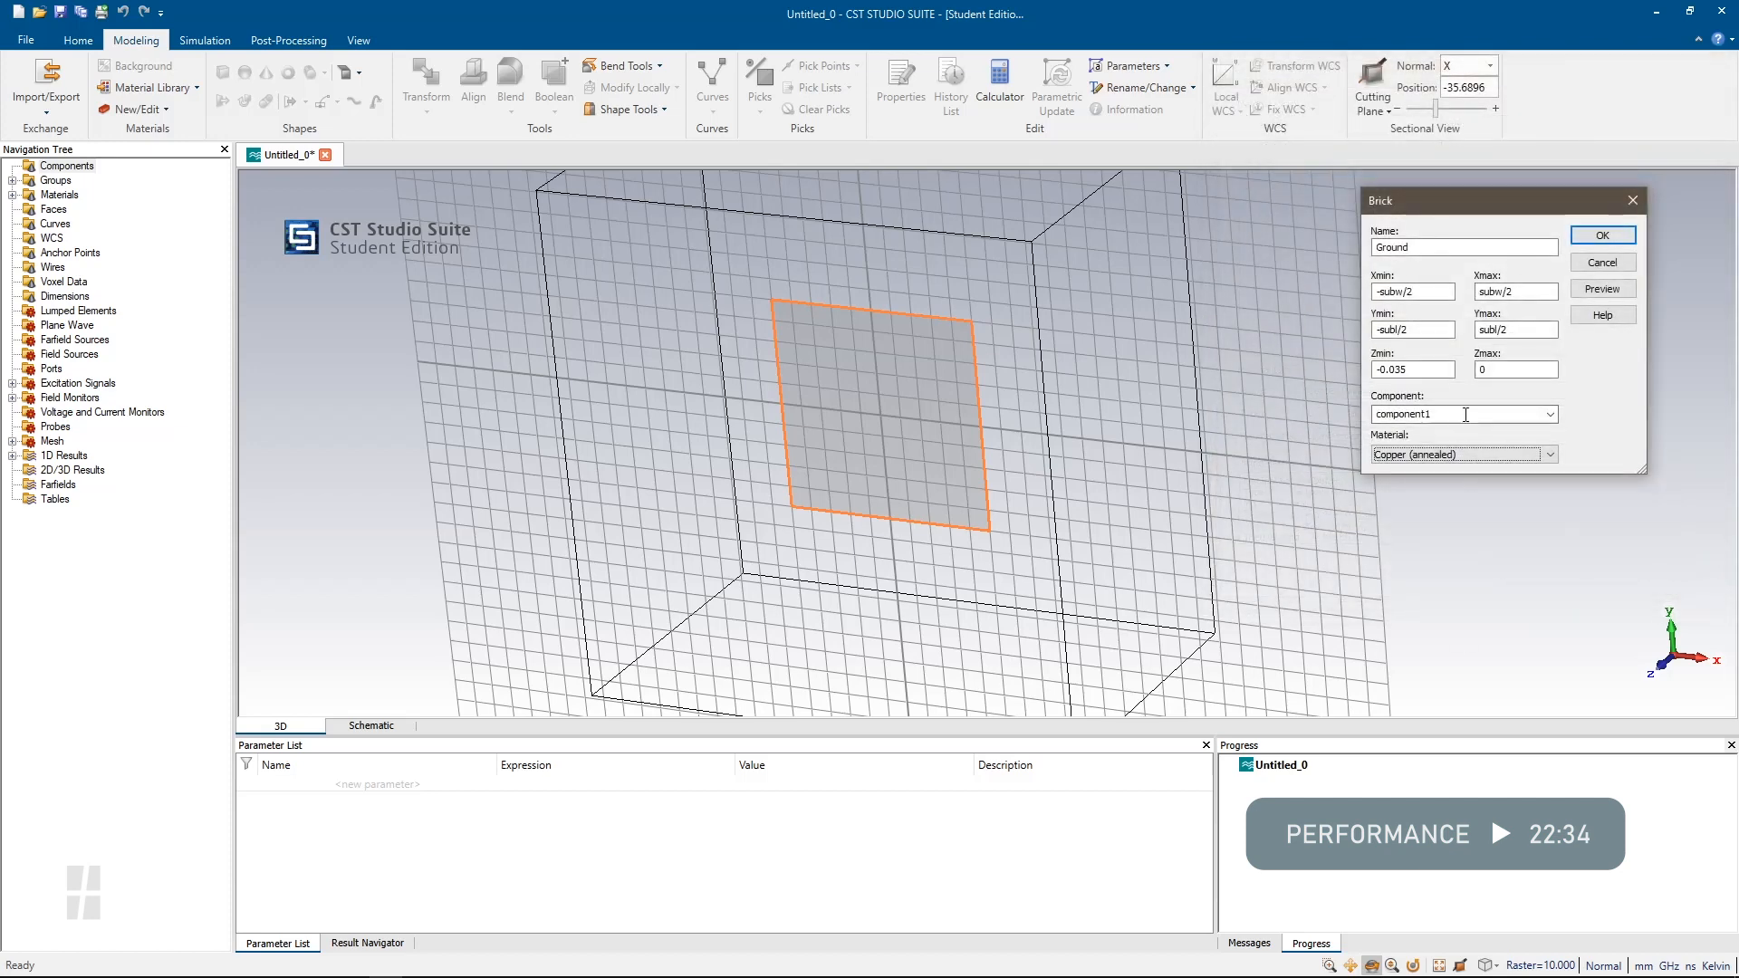
Preview the Ground brick and define the missing parameter subw as 100 with the description "Substrate width"
left_click(1596, 289)
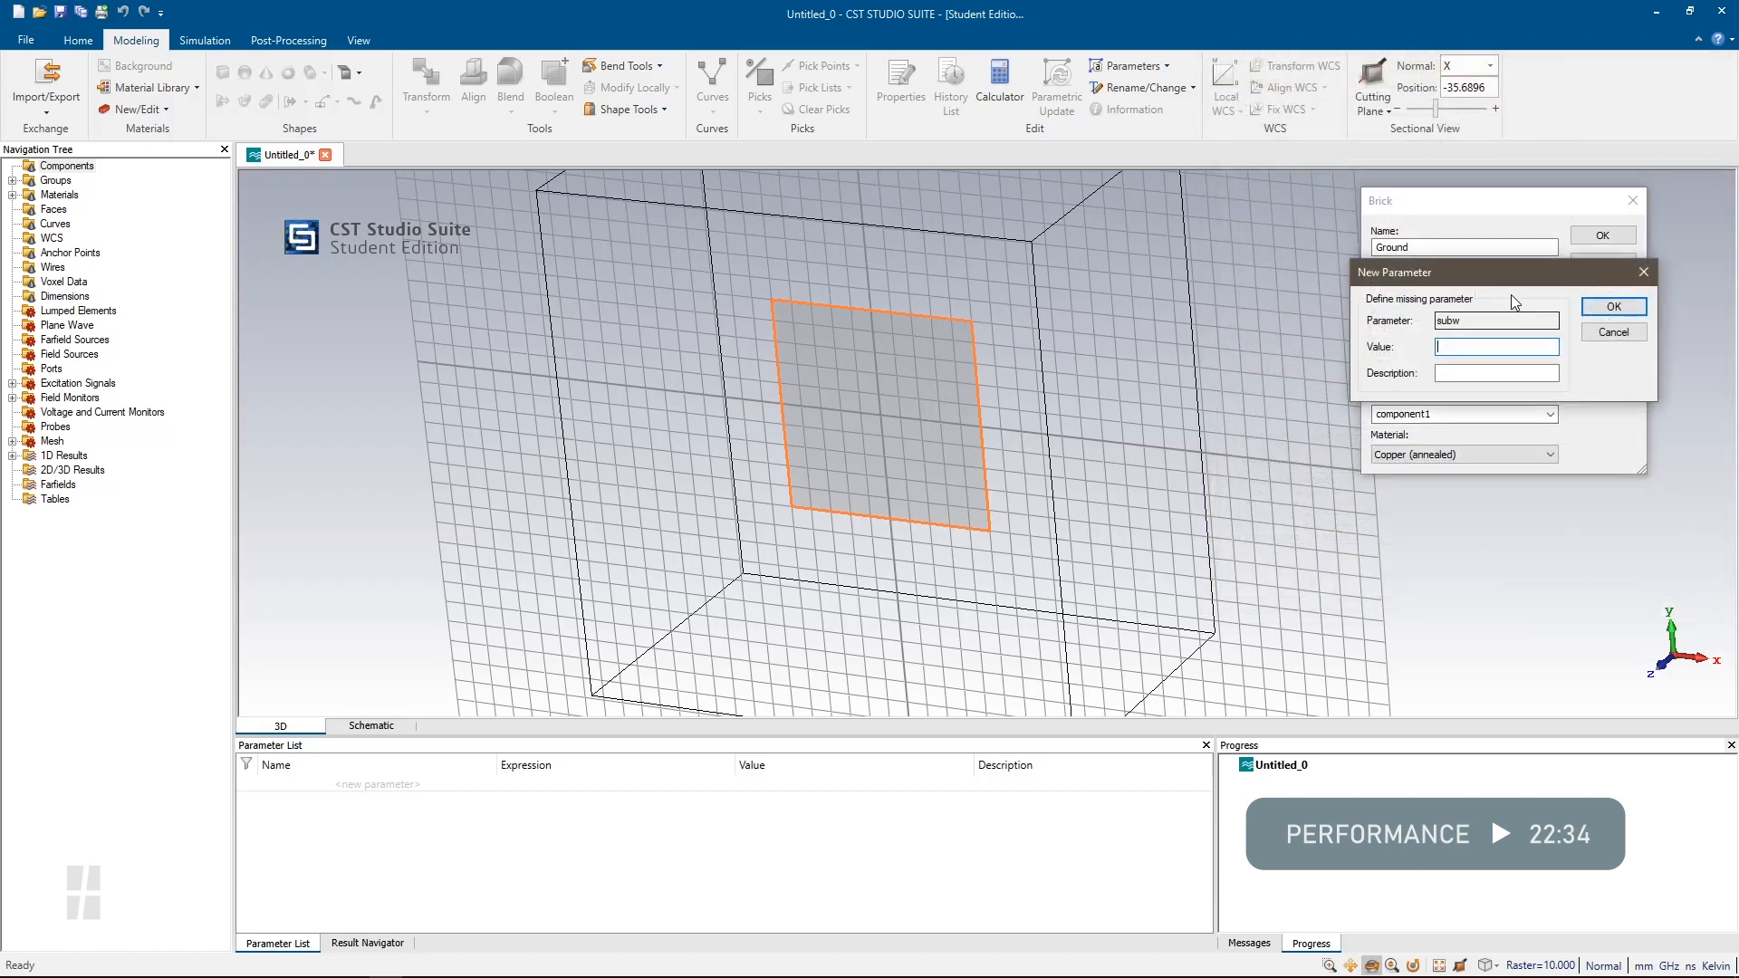
left_click_drag(1511, 273, 1523, 489)
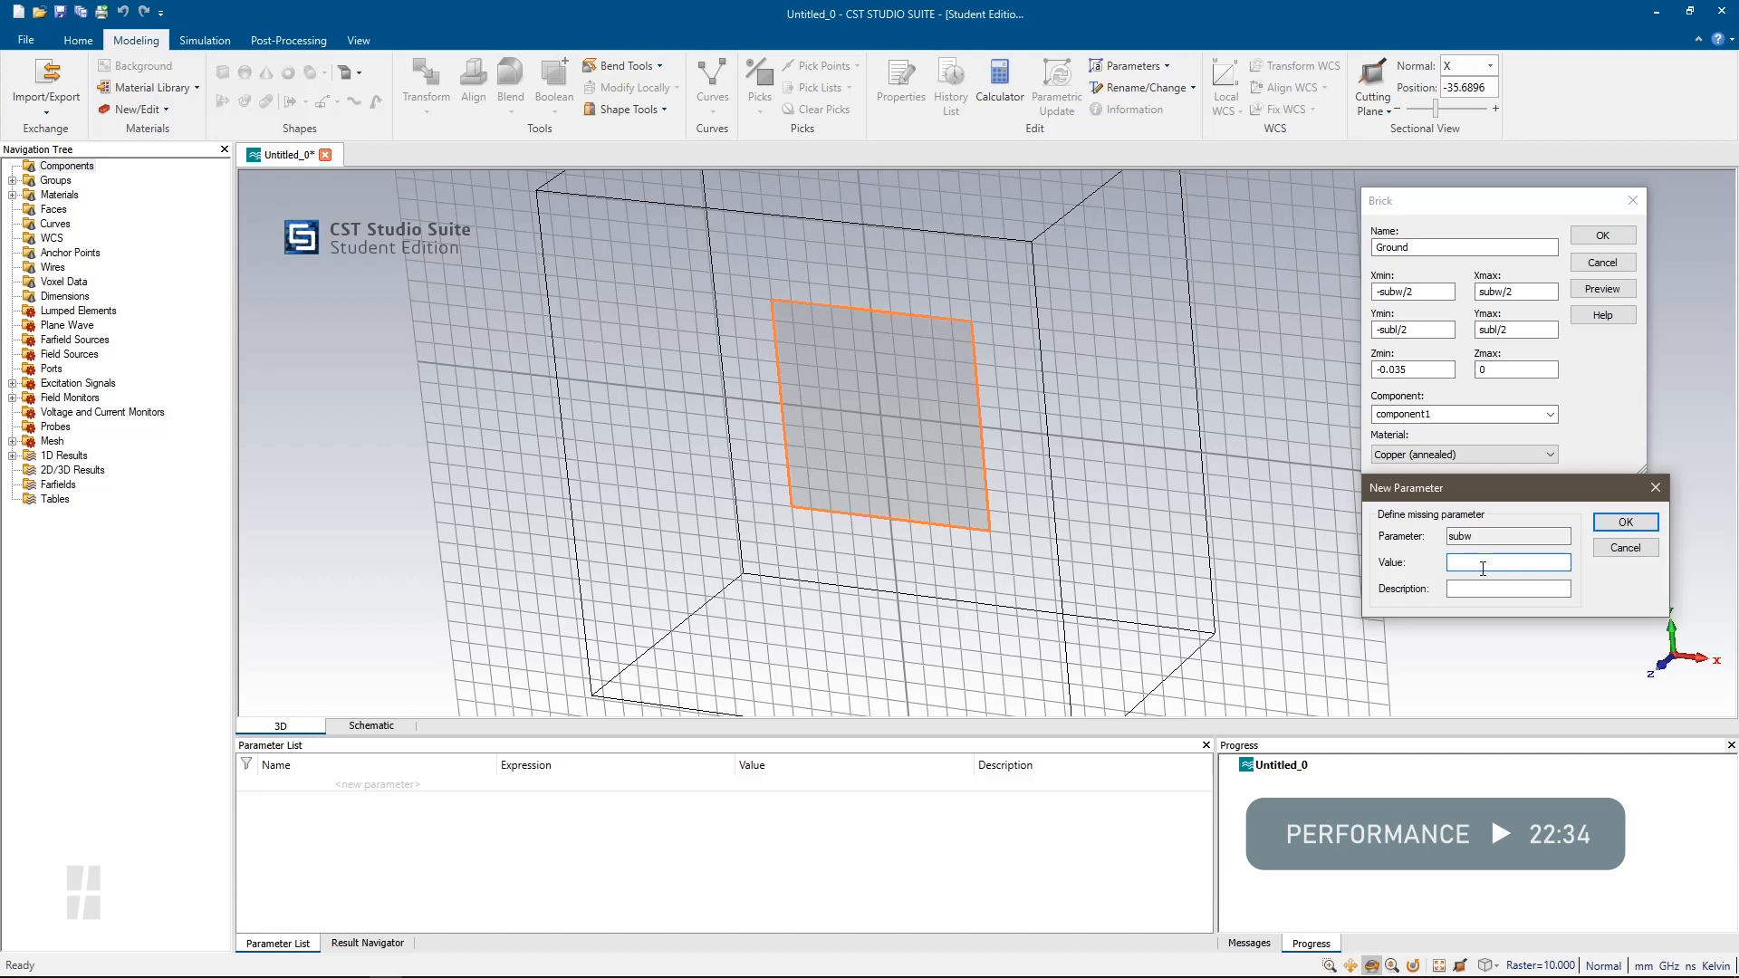
type("100")
type("Substrate ")
type("width")
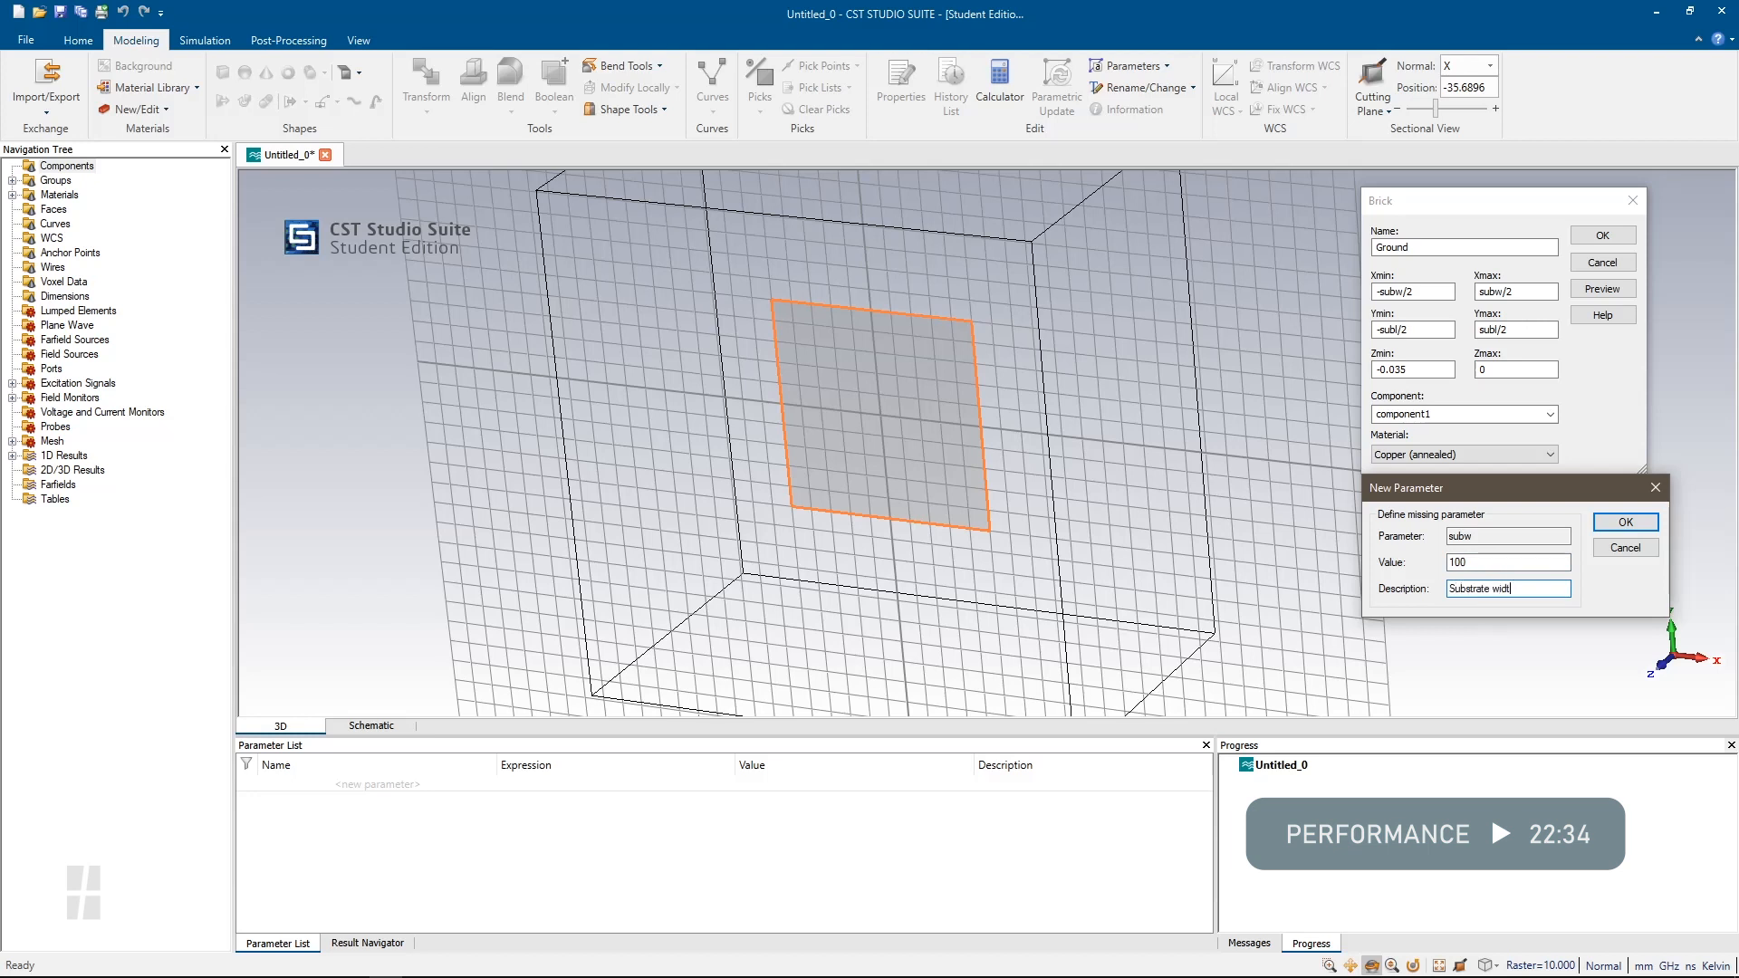
key("Return")
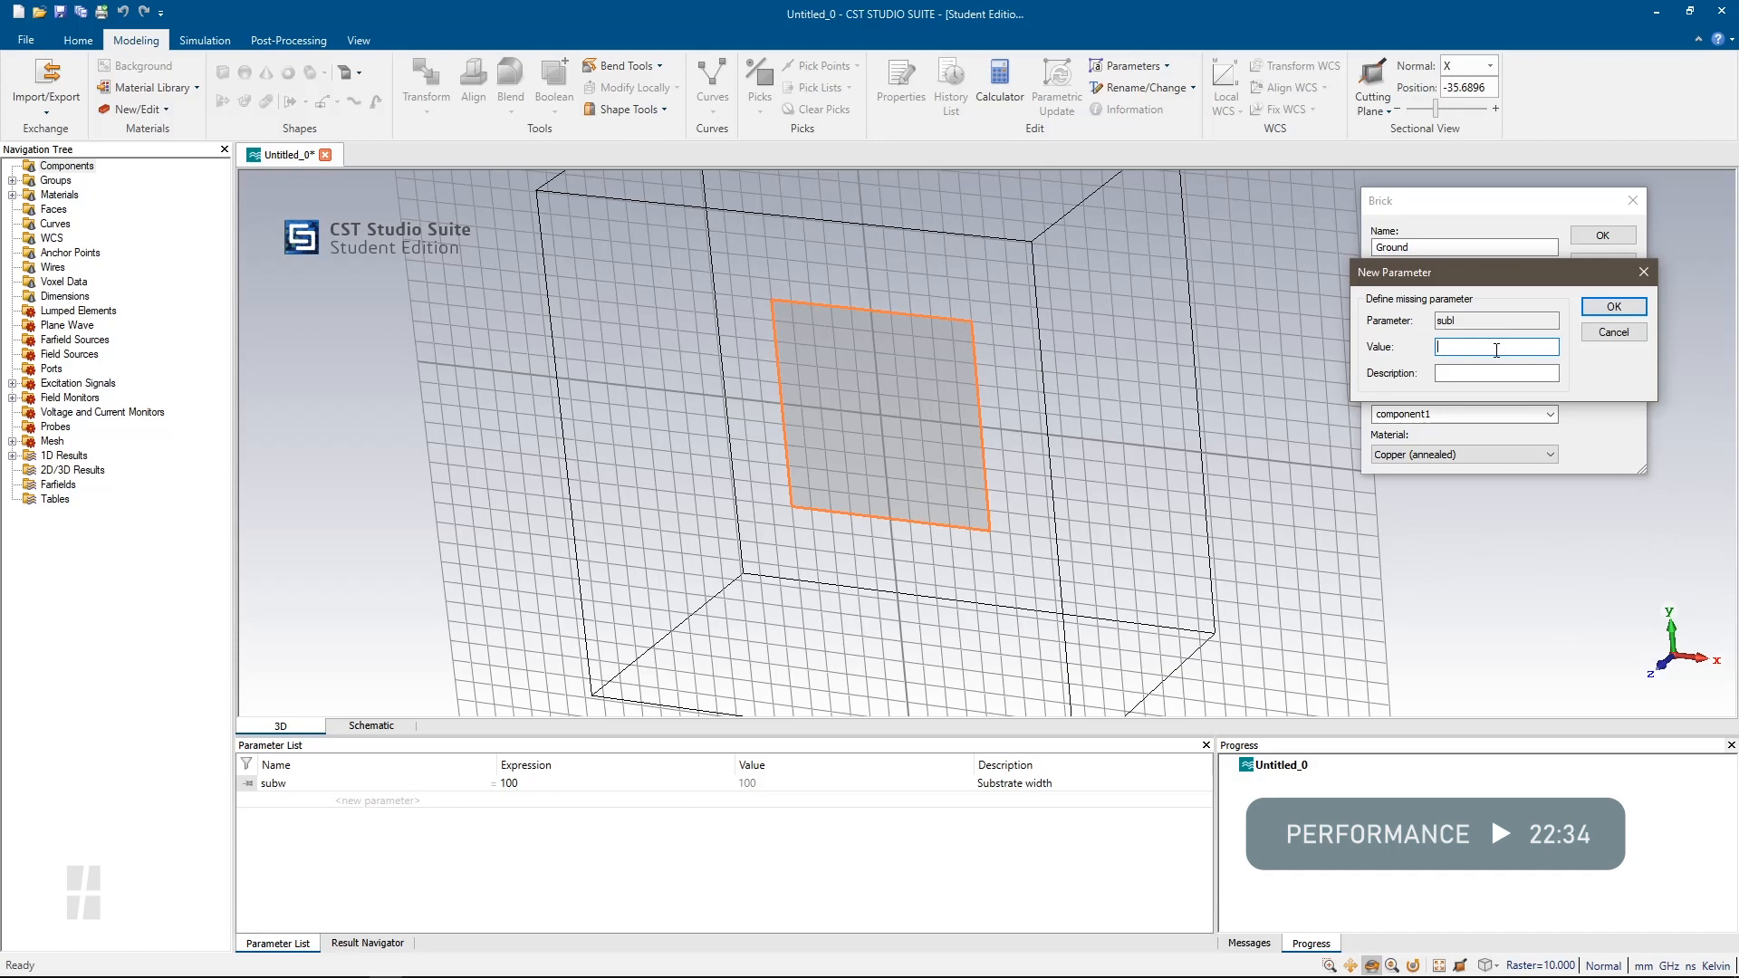
Define the missing parameter subl as 100 with the description "Substrate Length"
type("100")
key("Tab")
type("Substrate Length")
key("Return")
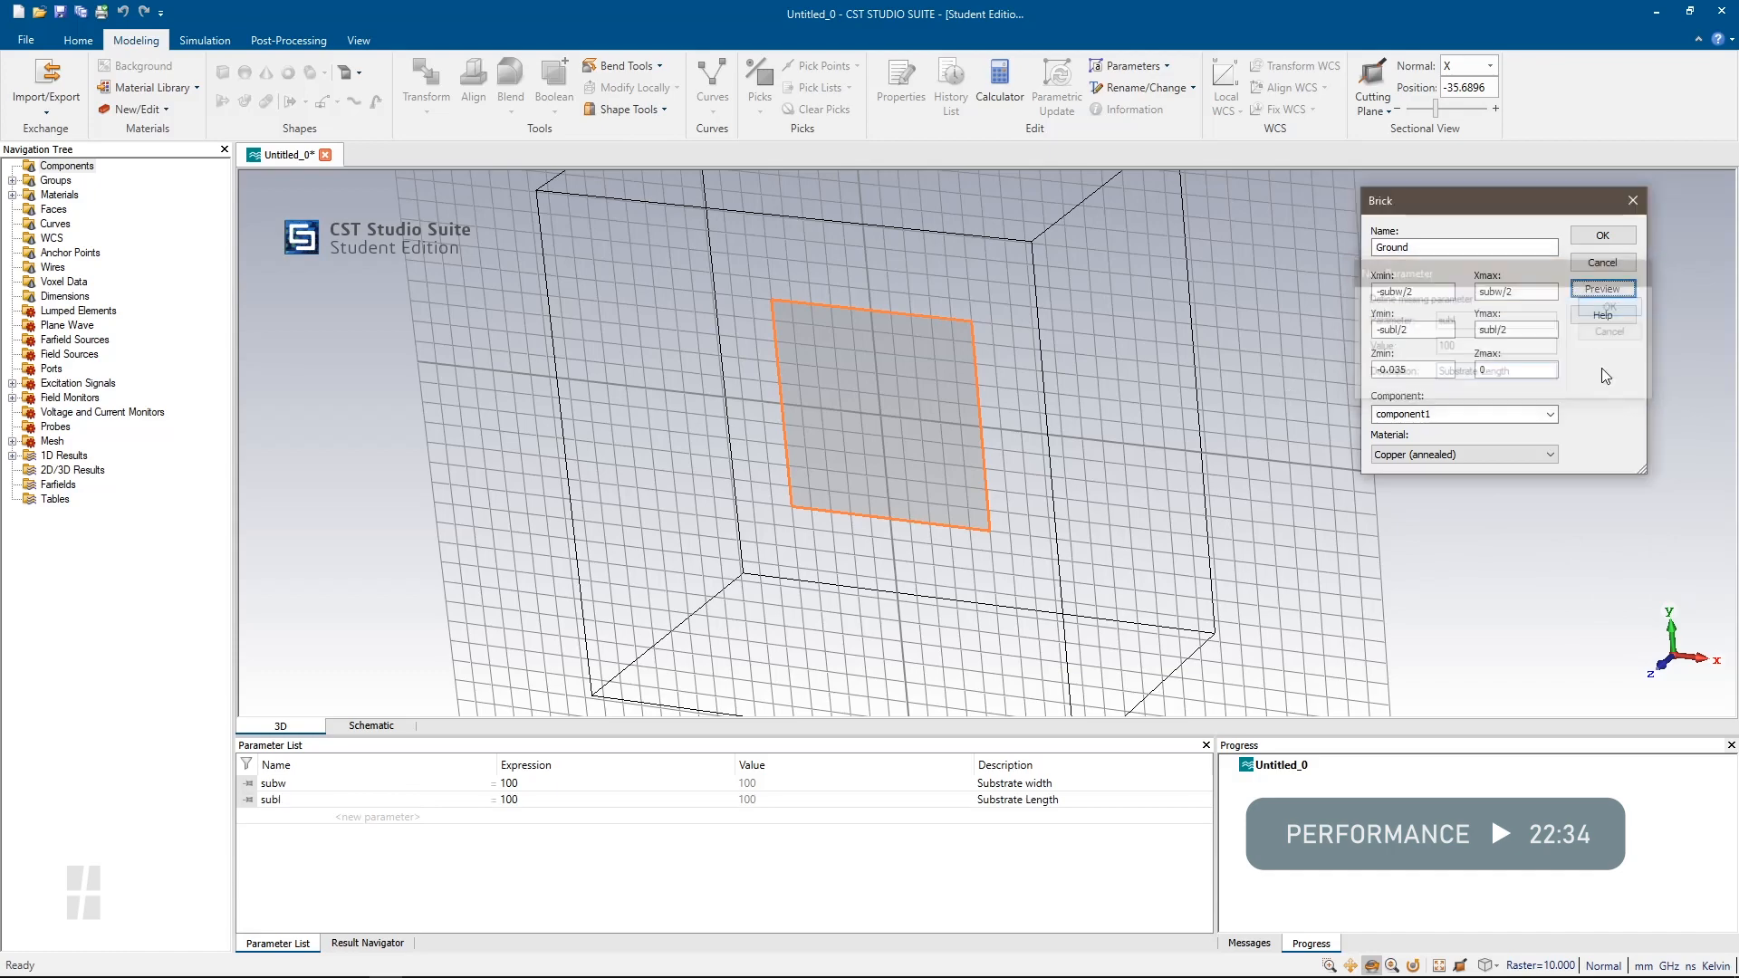
Check the Ground brick's preview in the 3D view and create the brick in component1
left_click_drag(1197, 569, 1184, 284)
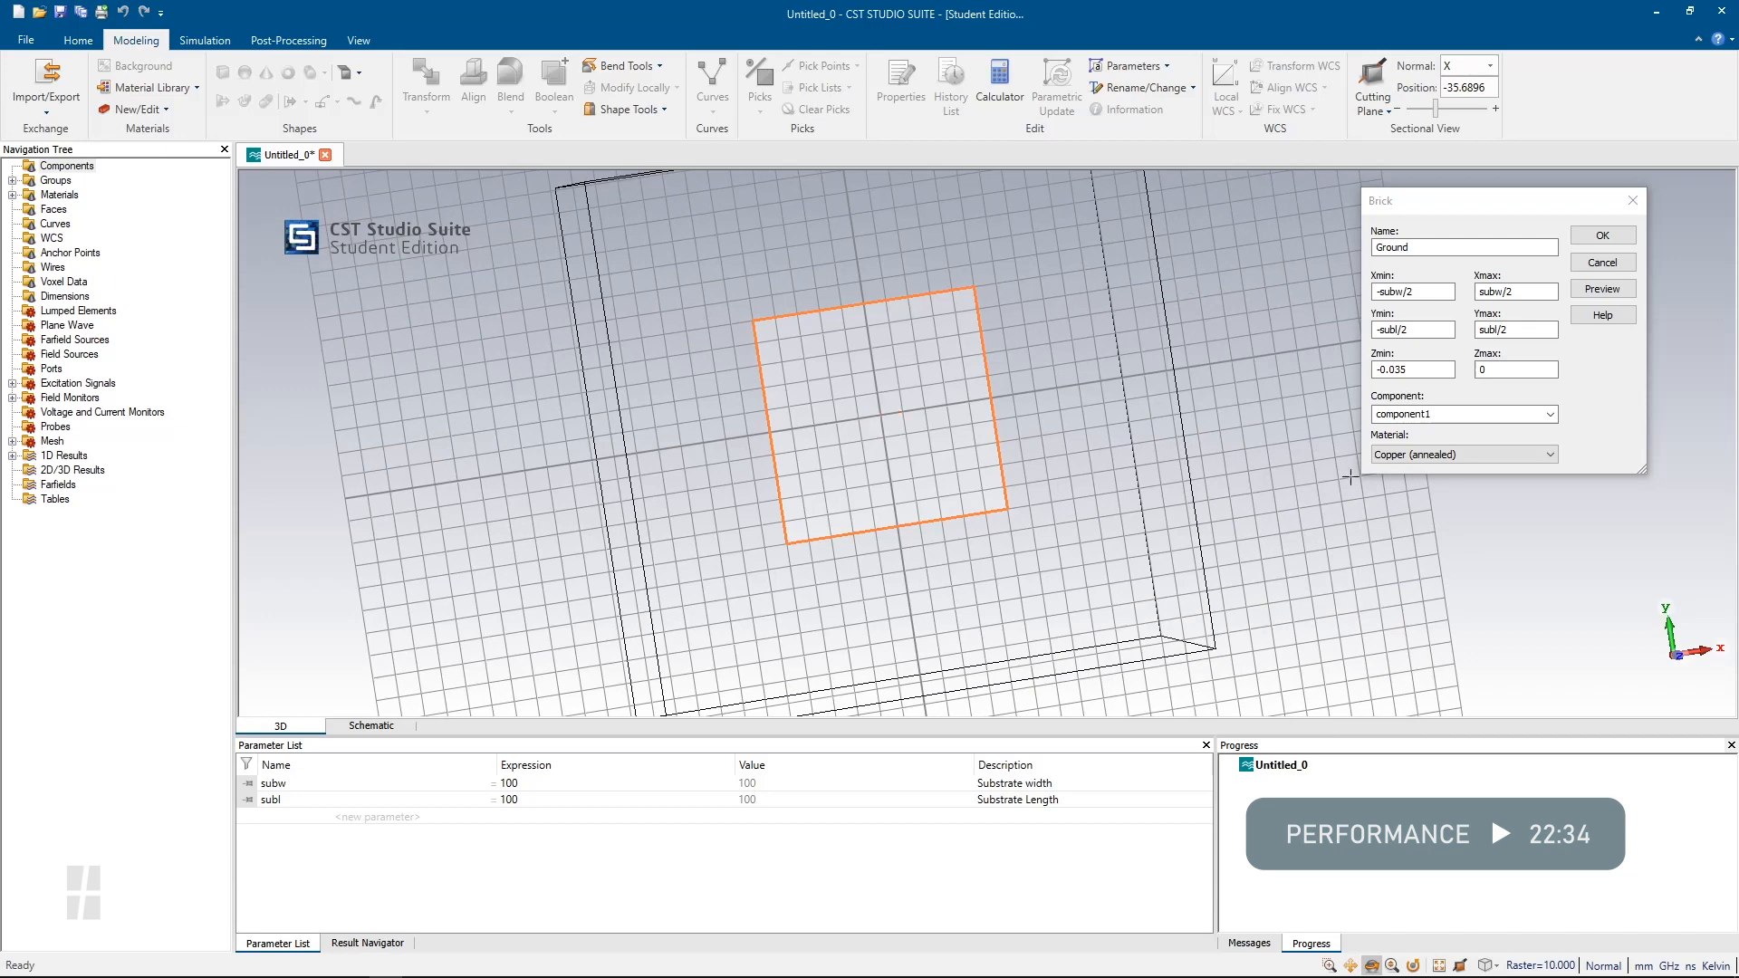
left_click(1485, 416)
left_click(1593, 239)
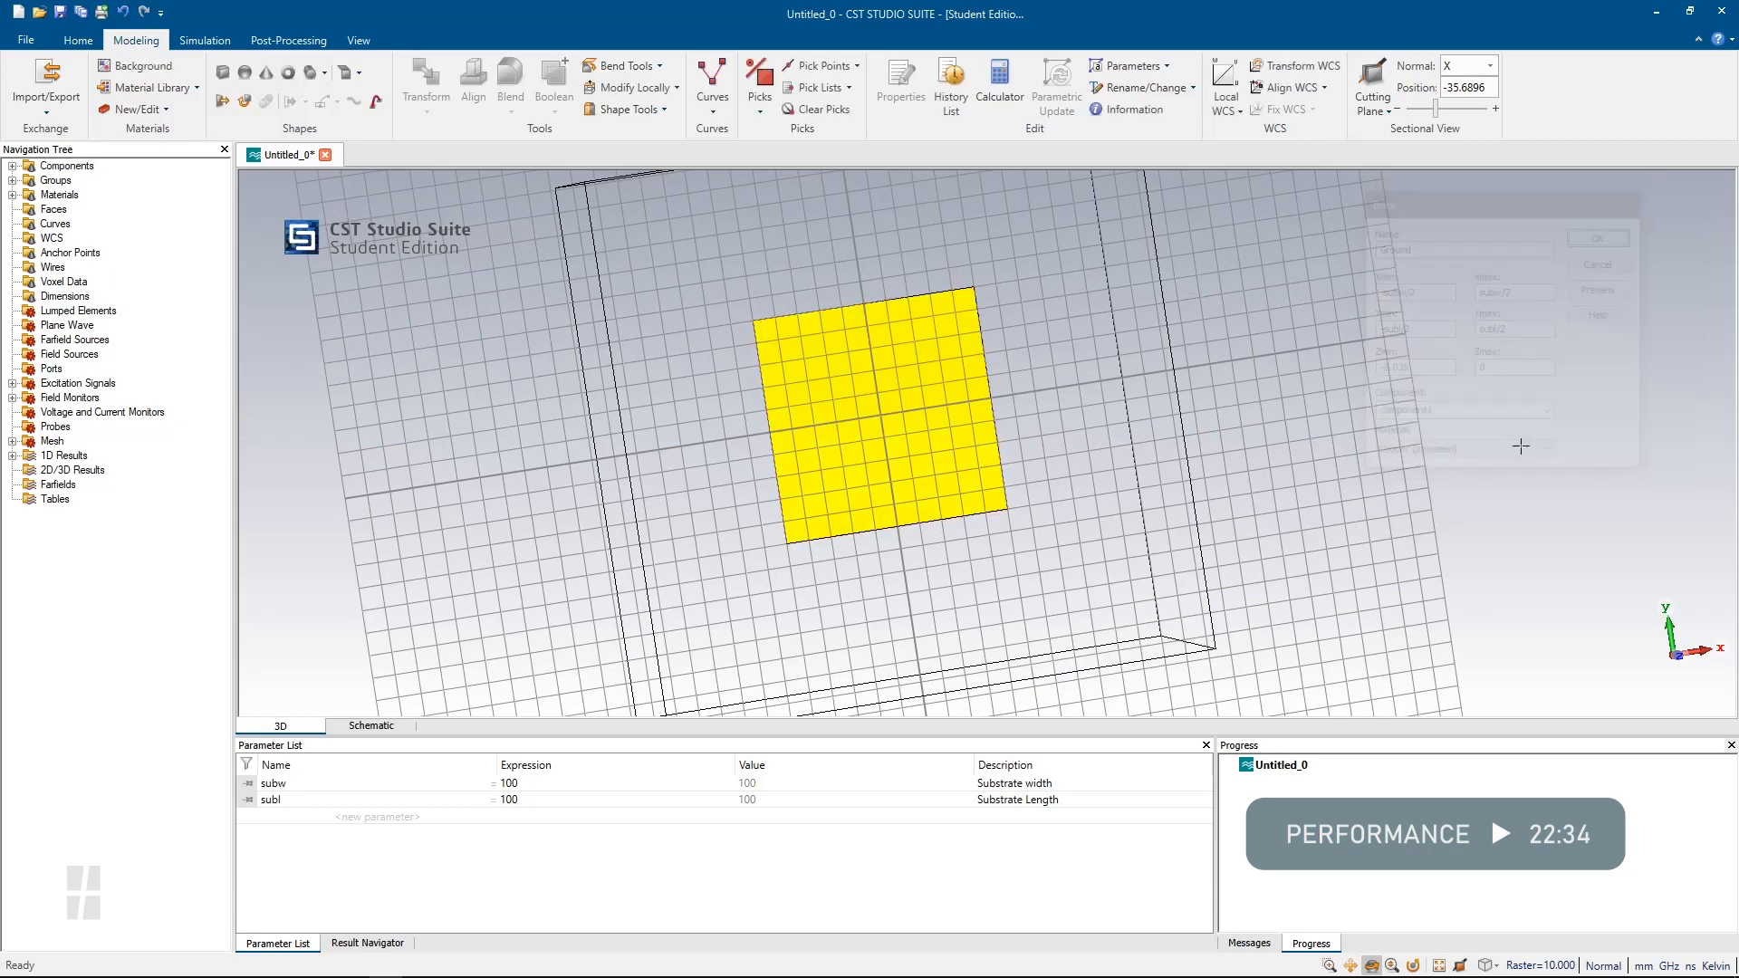
left_click_drag(1130, 610, 1051, 625)
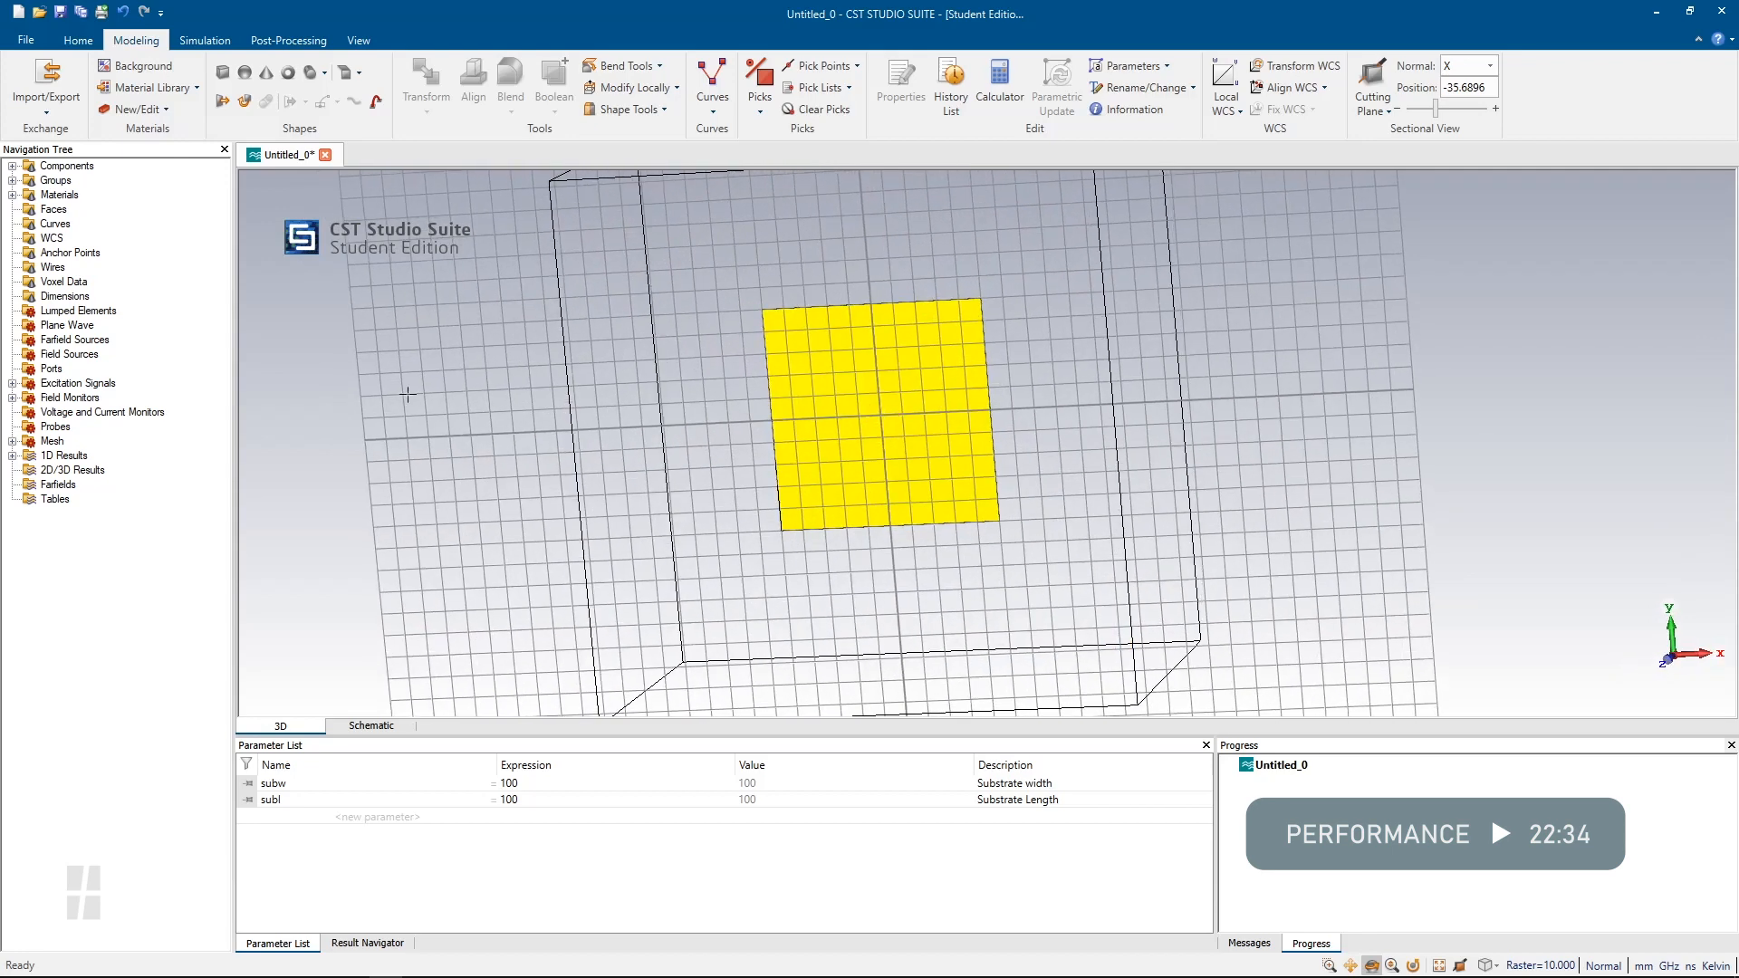
Start a new brick named Substrate and define its X range from -subw/2 to subw/2
left_click(226, 81)
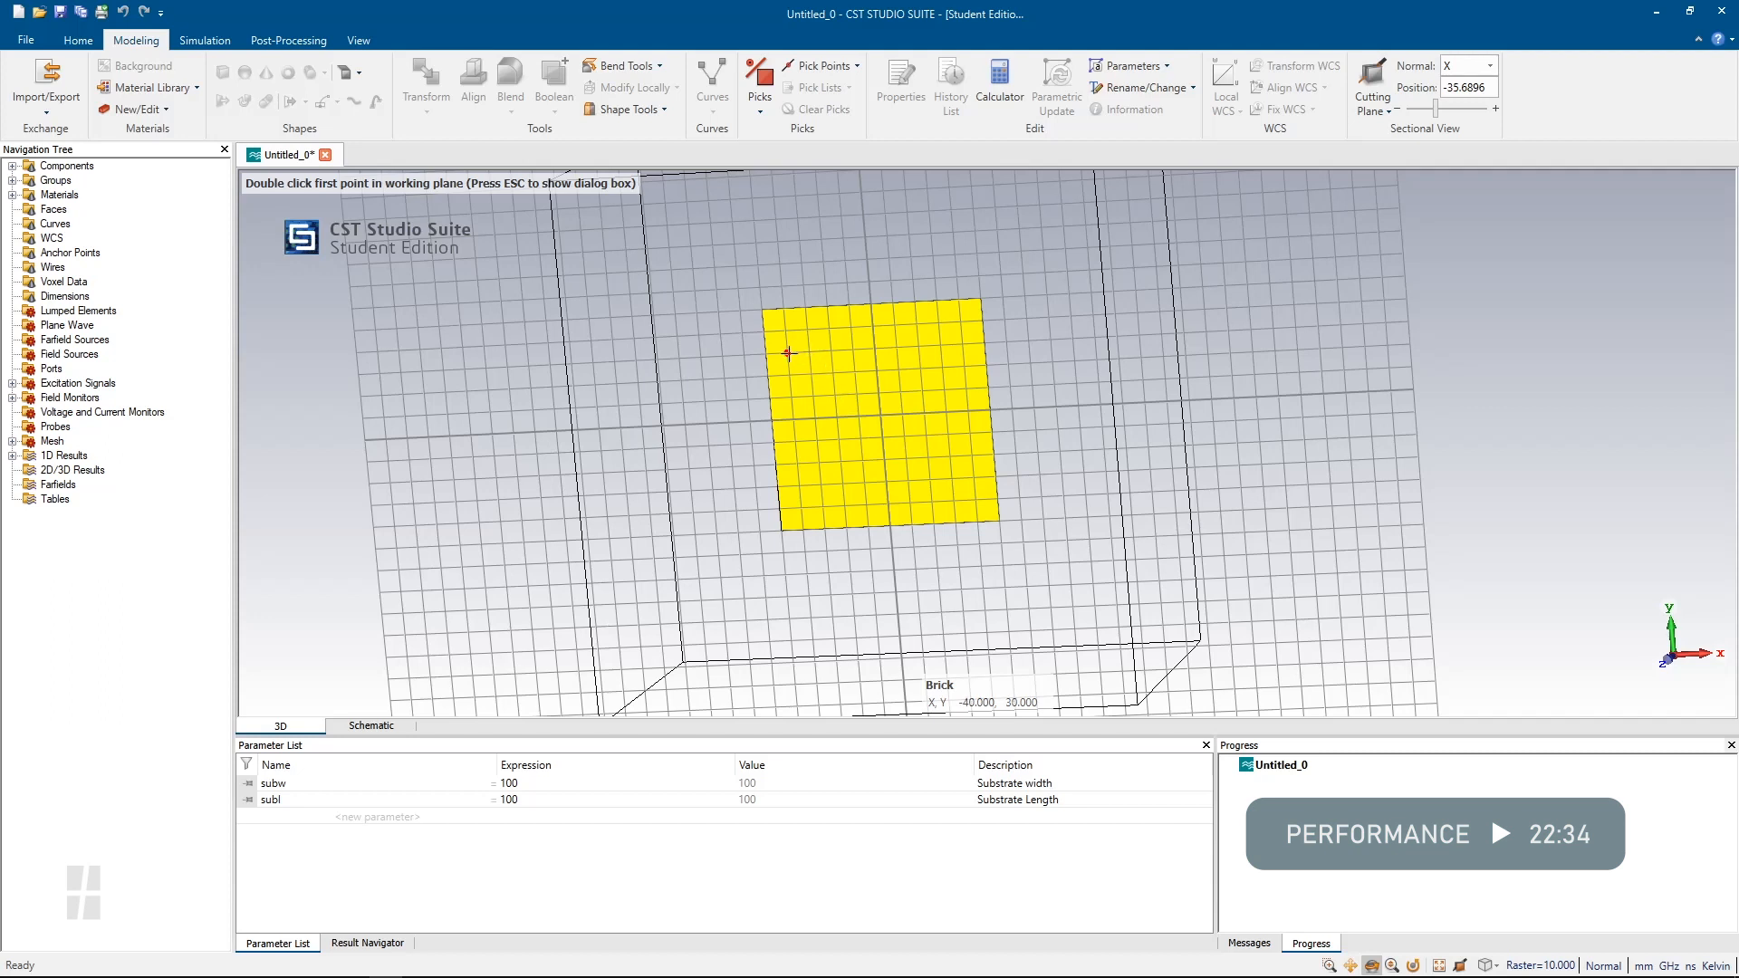
key("Escape")
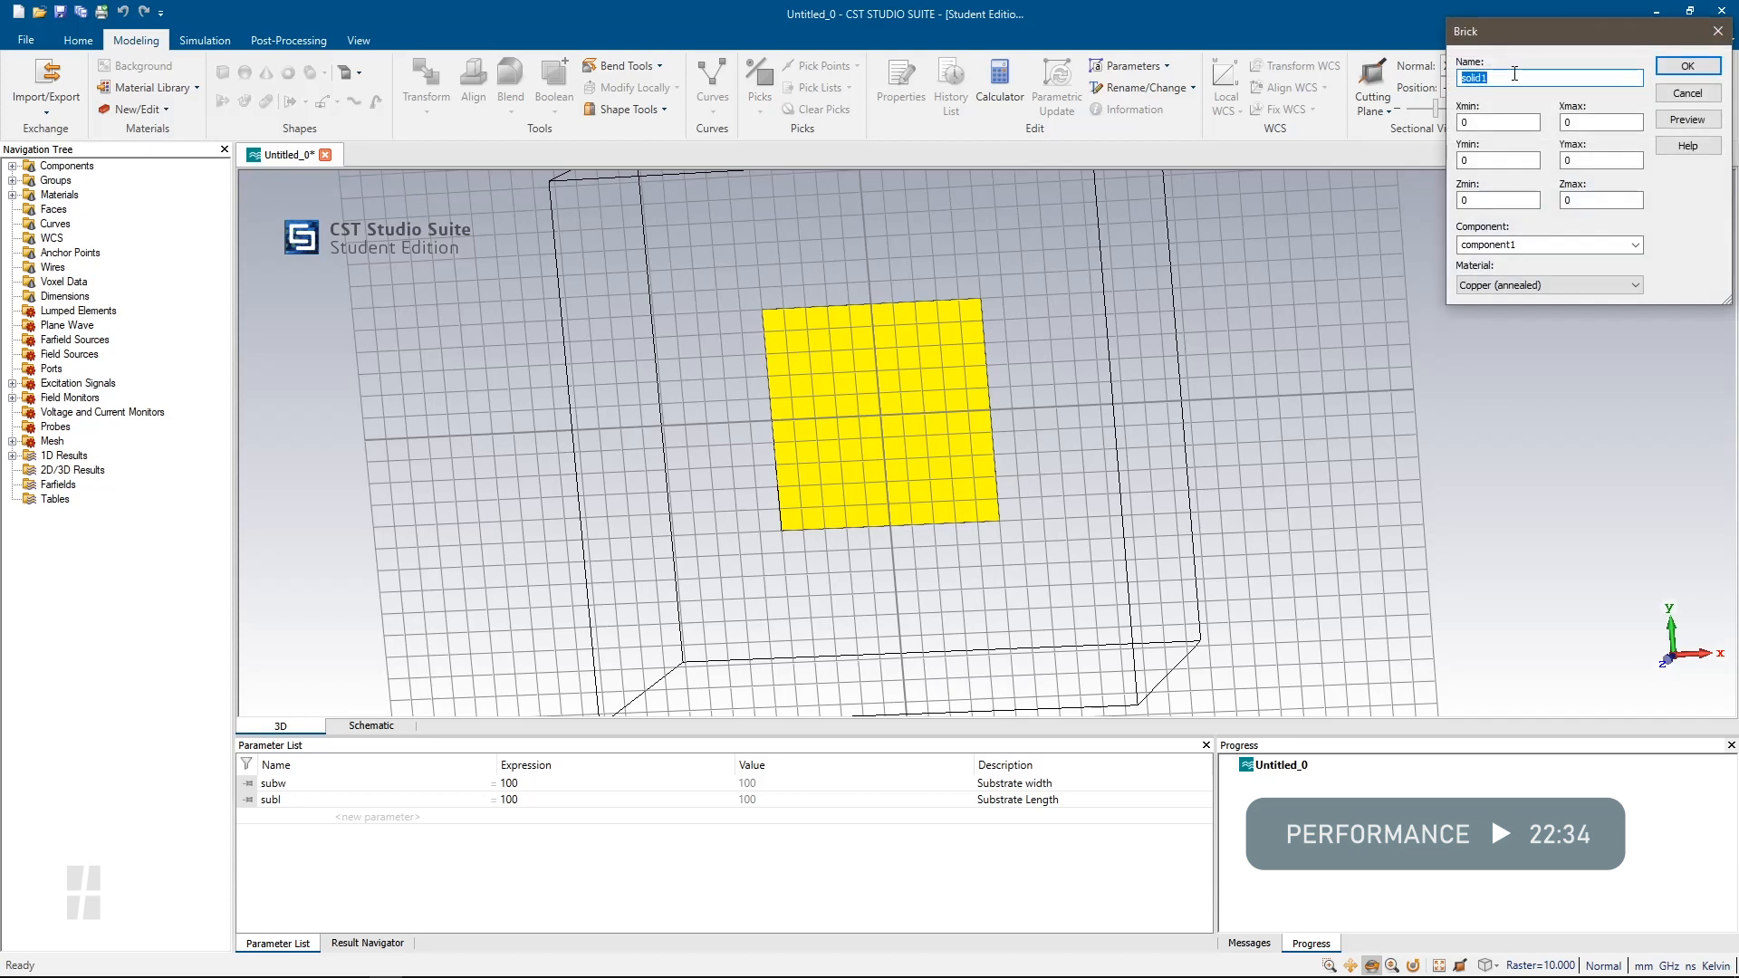
type("Substrate")
key("Tab")
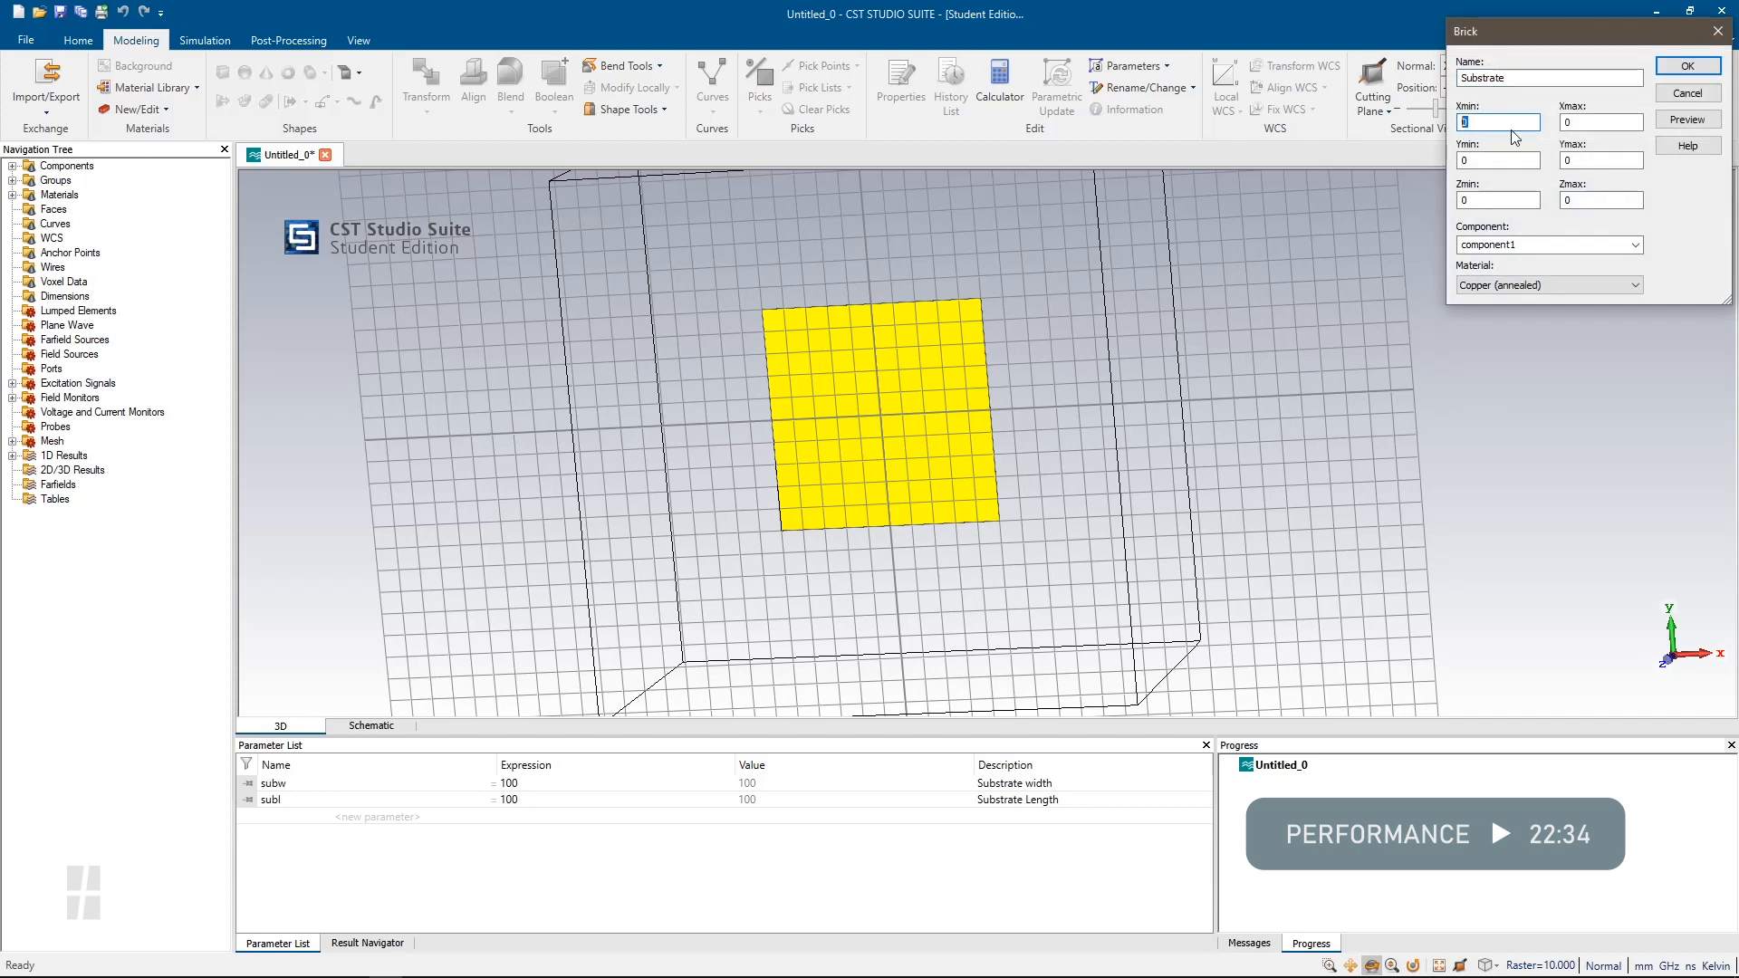
key("BackSpace")
type("-subw/2")
key("Tab")
type("subw/2")
key("Tab")
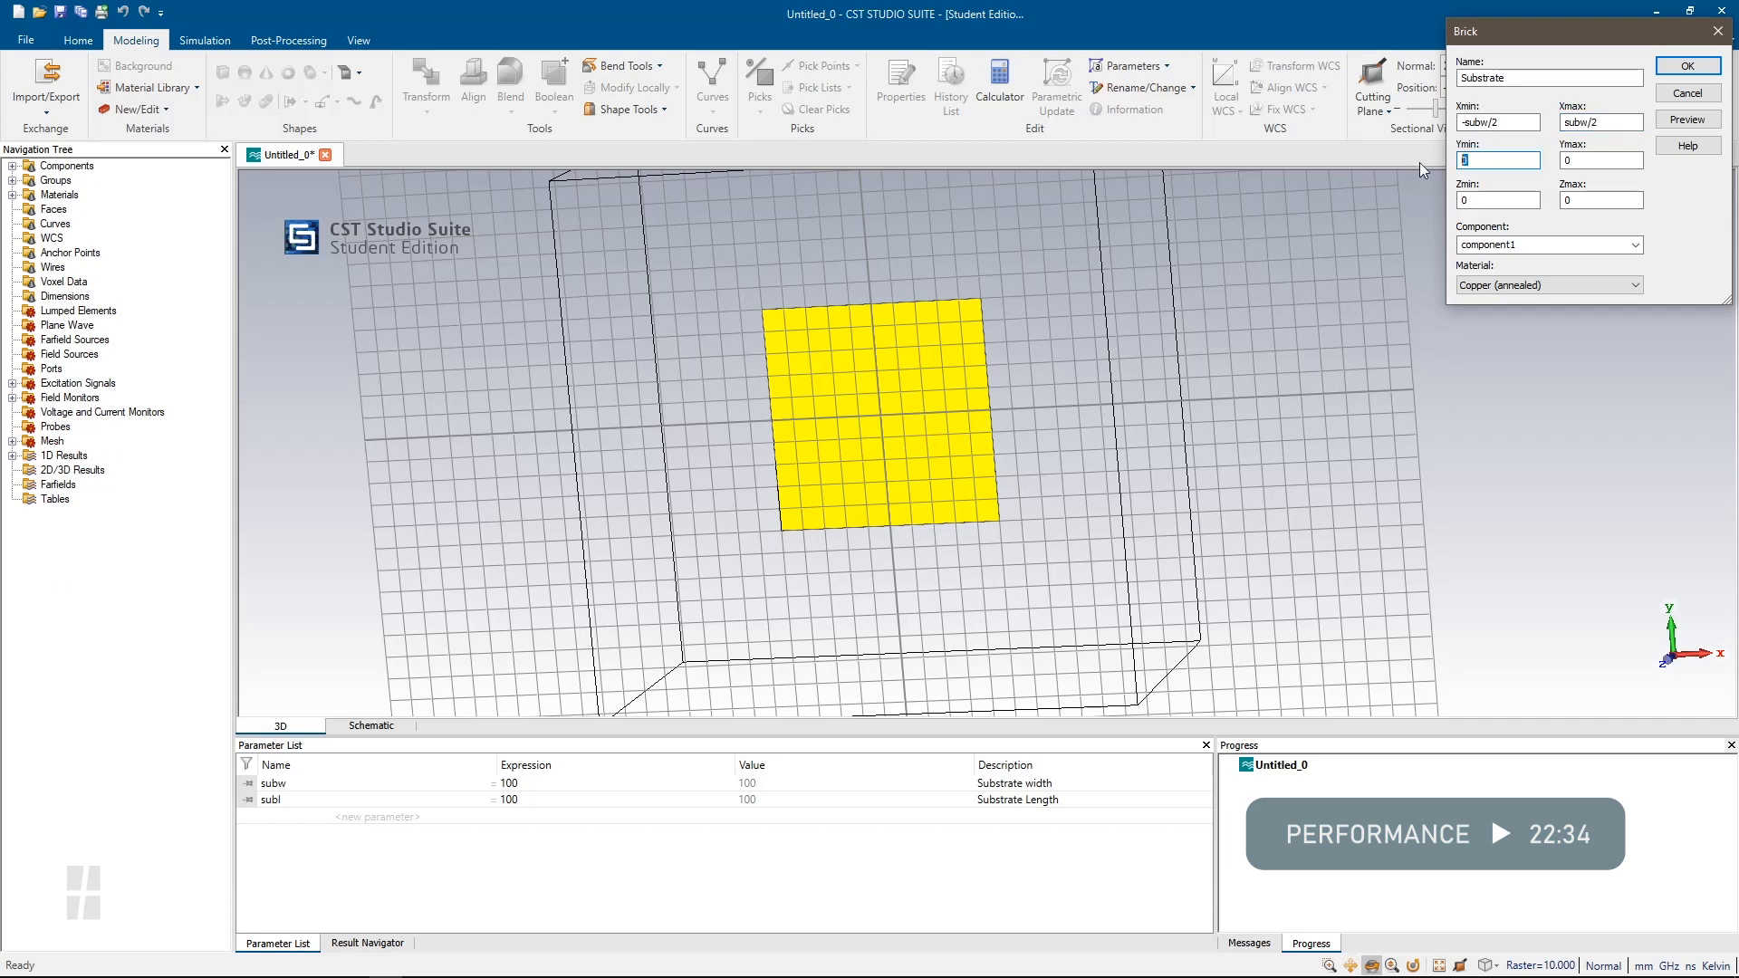
Define the Substrate brick's Y range parametrically, from -subl/2 to subl/2
type("-subl/2")
key("Tab")
type("sub")
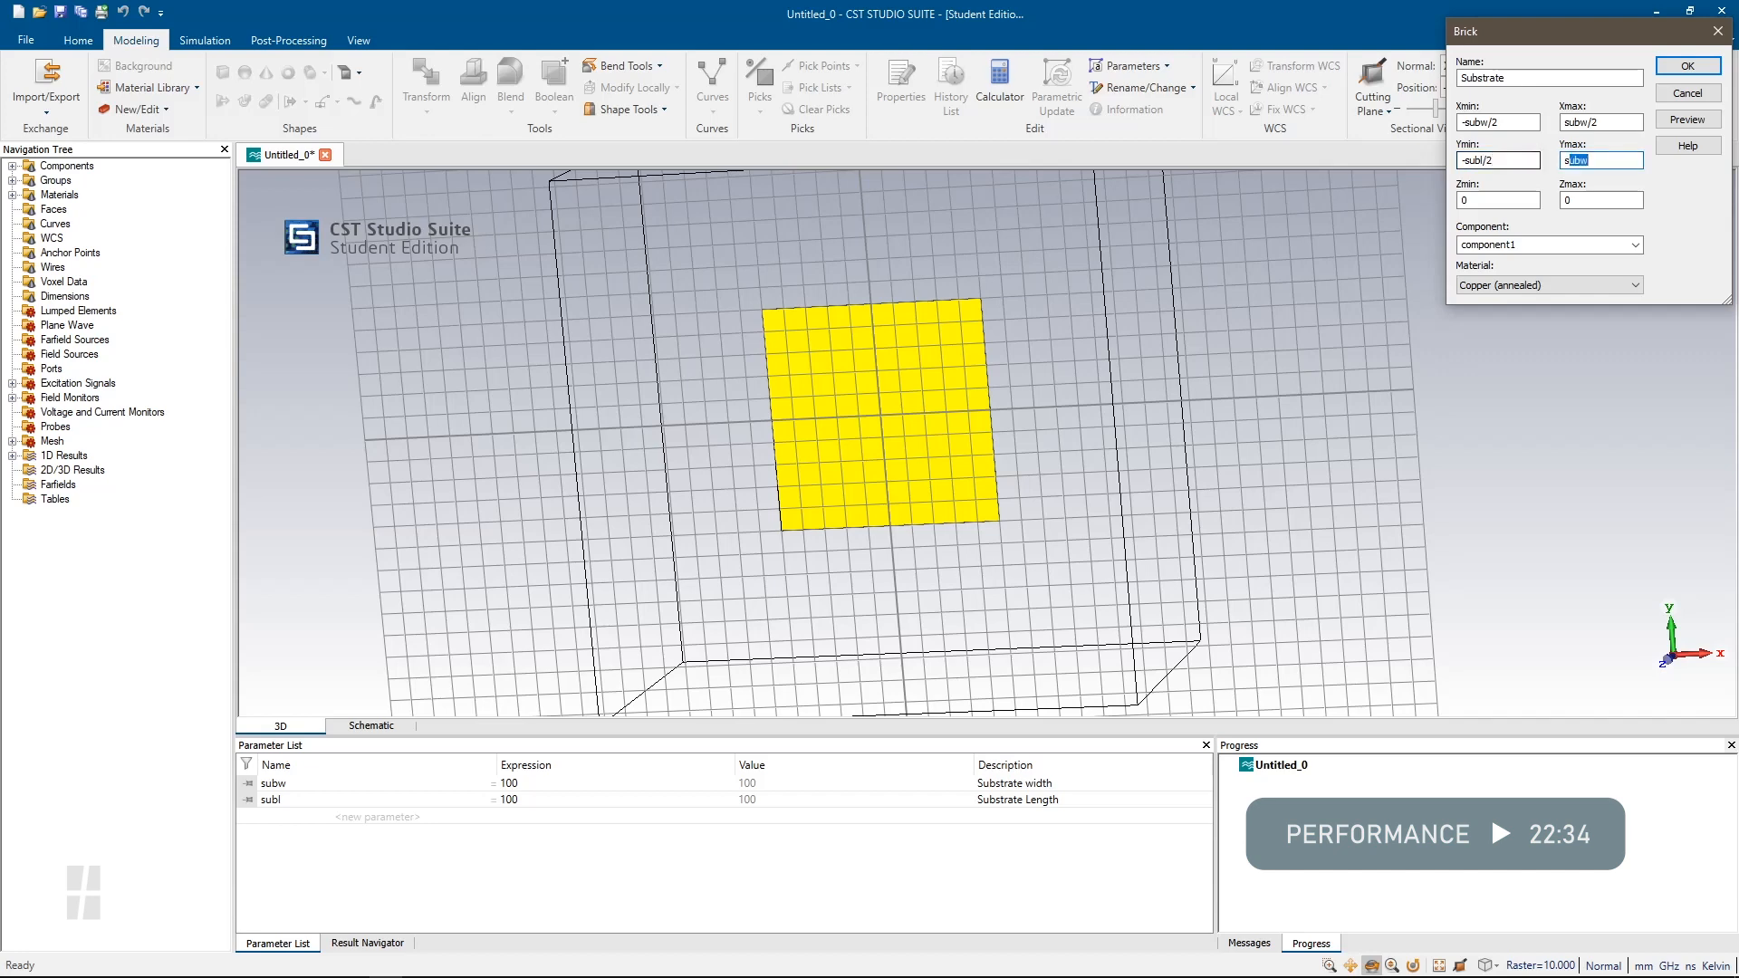
type("l/2")
left_click_drag(897, 417, 958, 420)
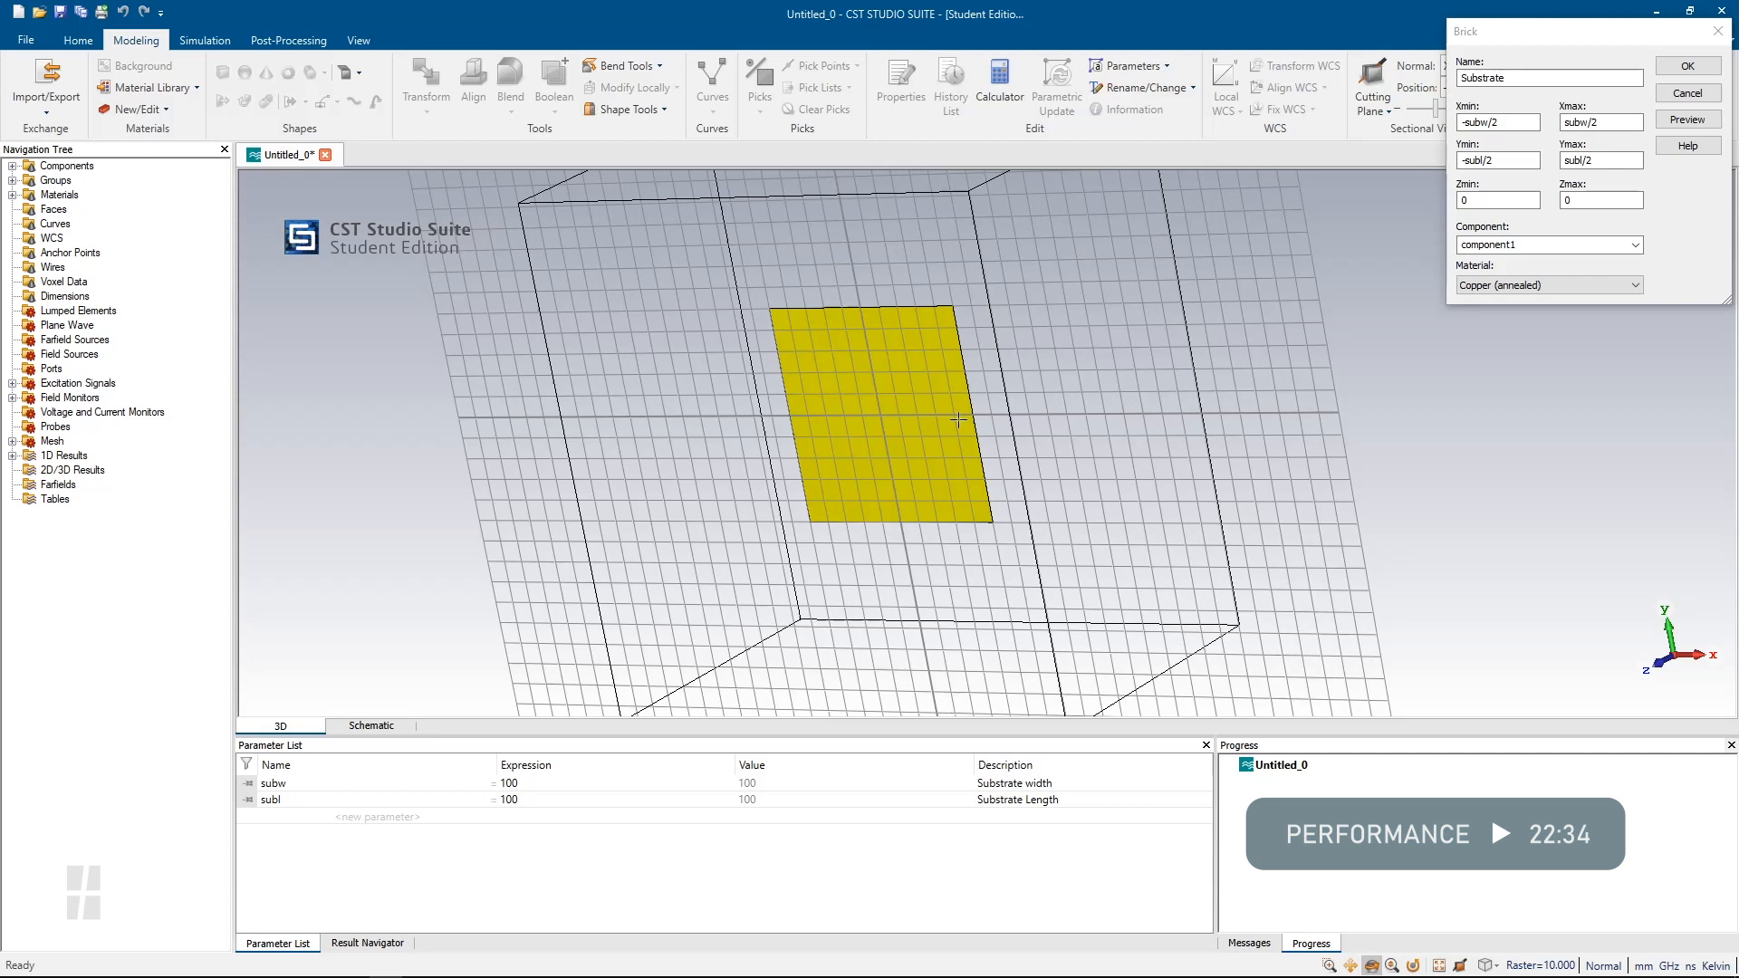
Set the Substrate brick's Z range from 0 to the new parameter subd
left_click(1478, 201)
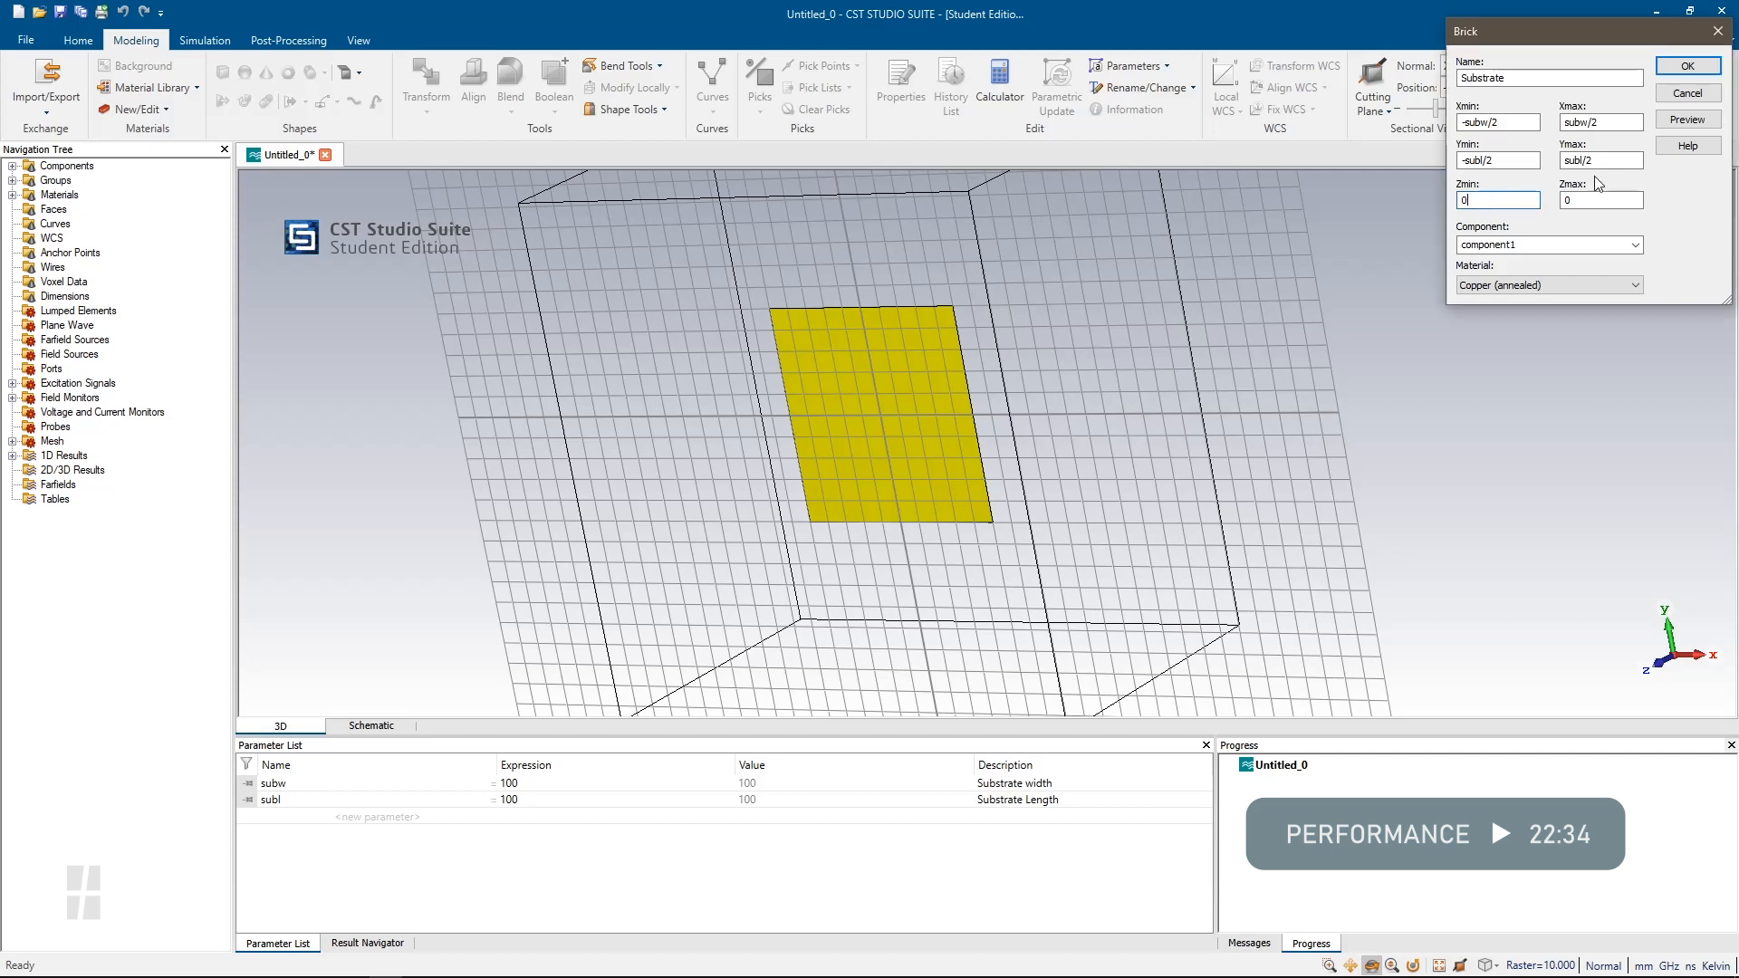
left_click(1597, 199)
double_click(1597, 200)
type("subd")
Load FR-4 (lossy) as the Substrate brick's material, checking its permittivity against the dielectric constant in the browser's patch antenna calculator
left_click(1558, 286)
left_click(1562, 313)
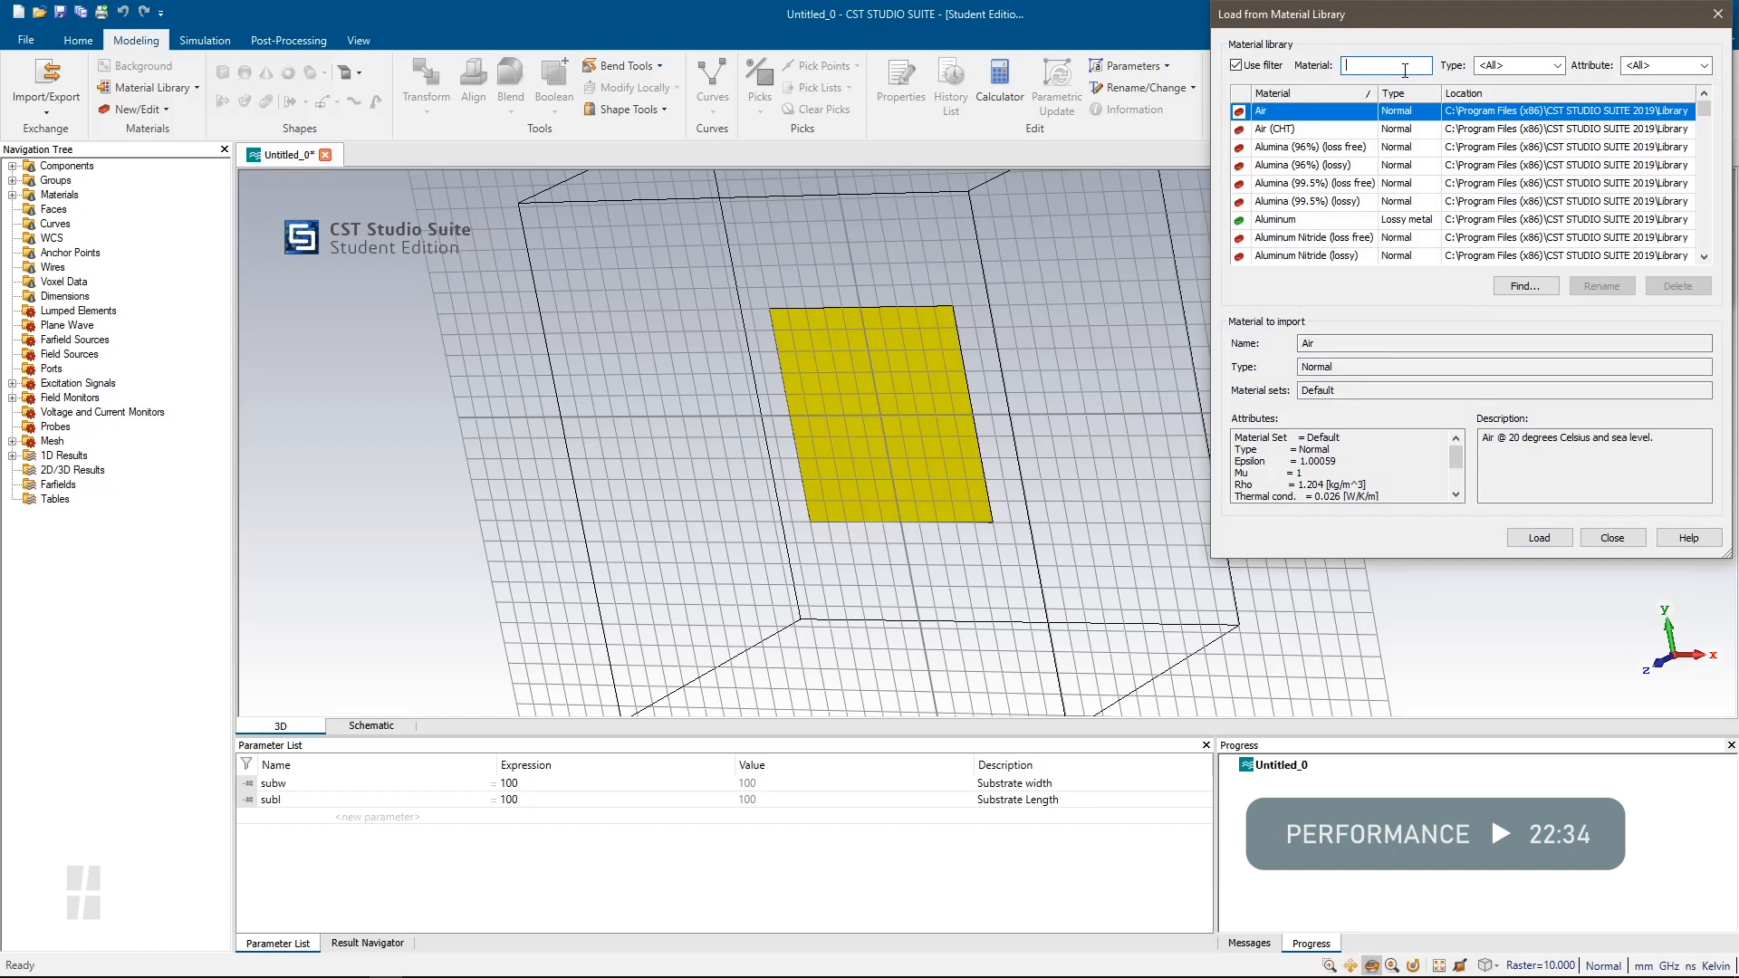
type("fr")
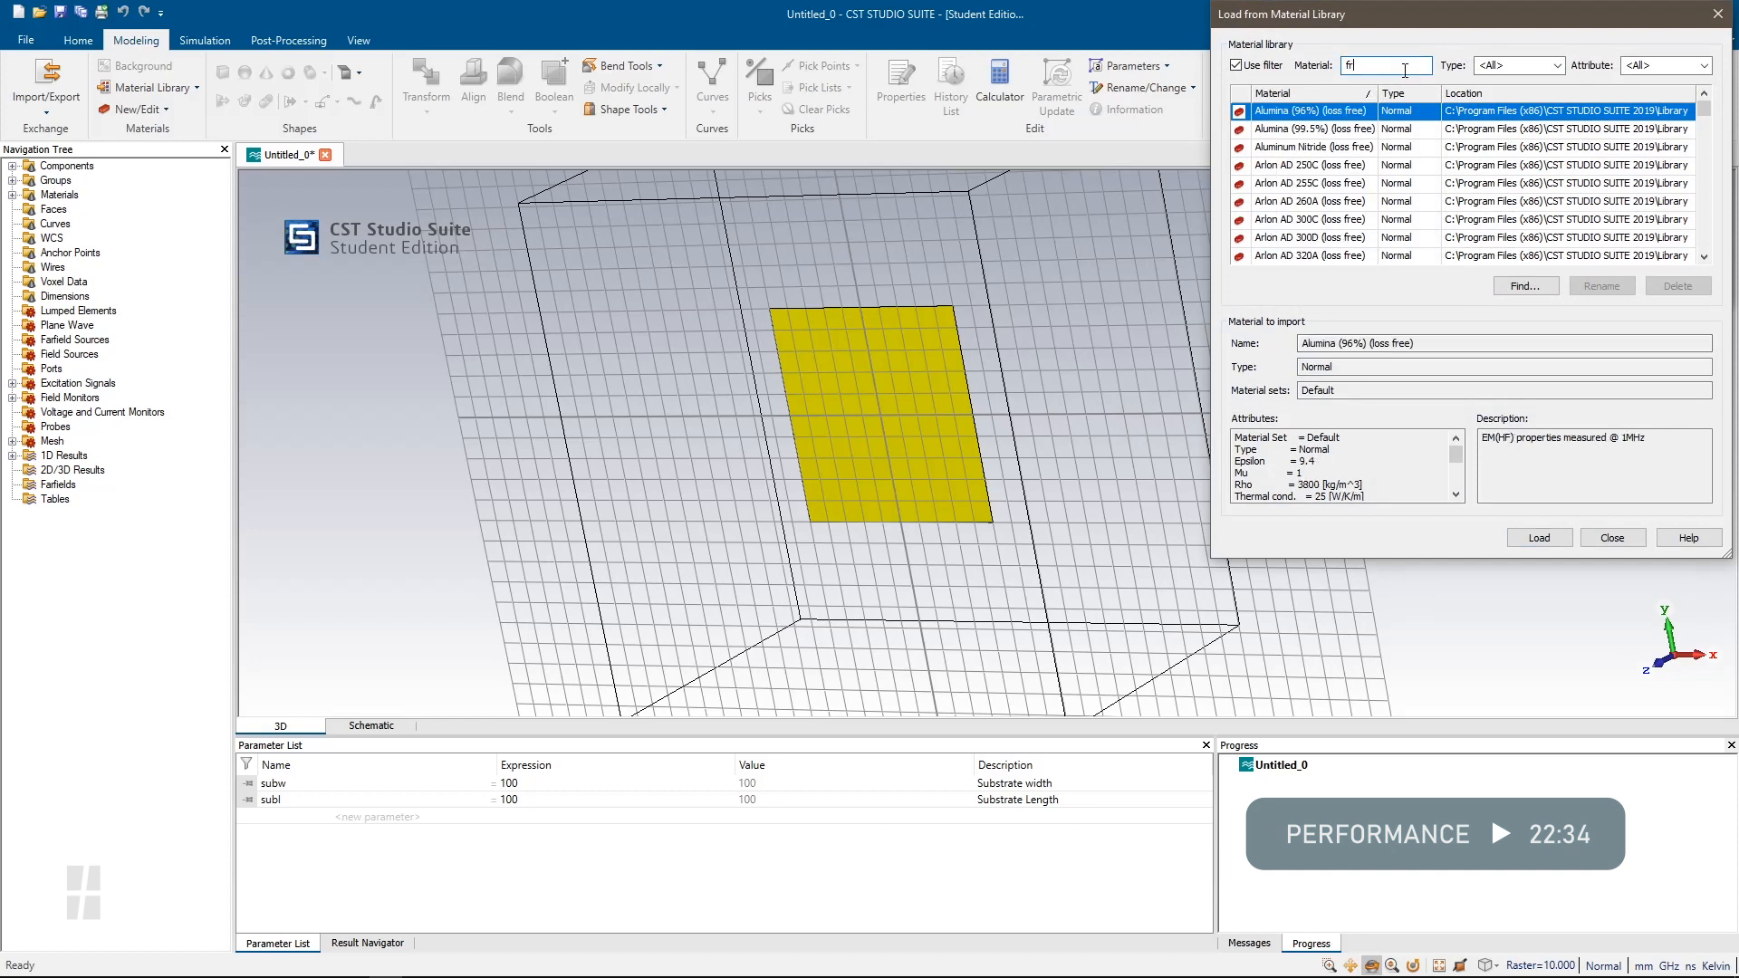
type("-4")
left_click(1340, 131)
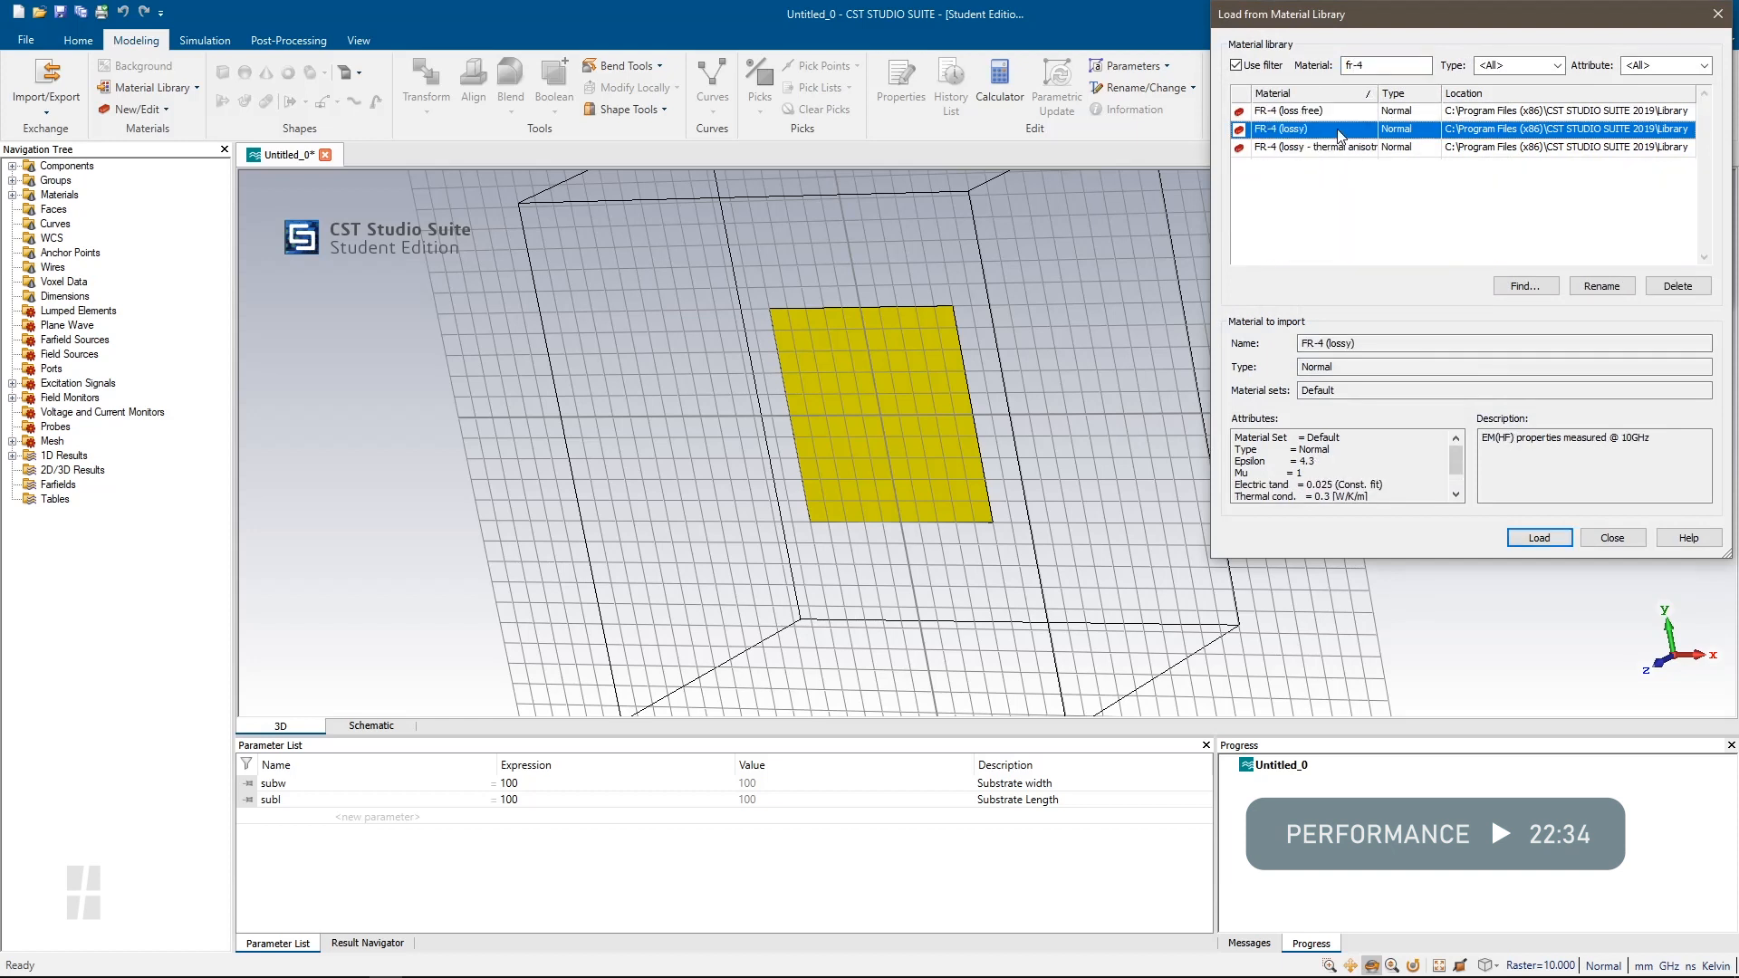
double_click(1305, 461)
left_click(426, 965)
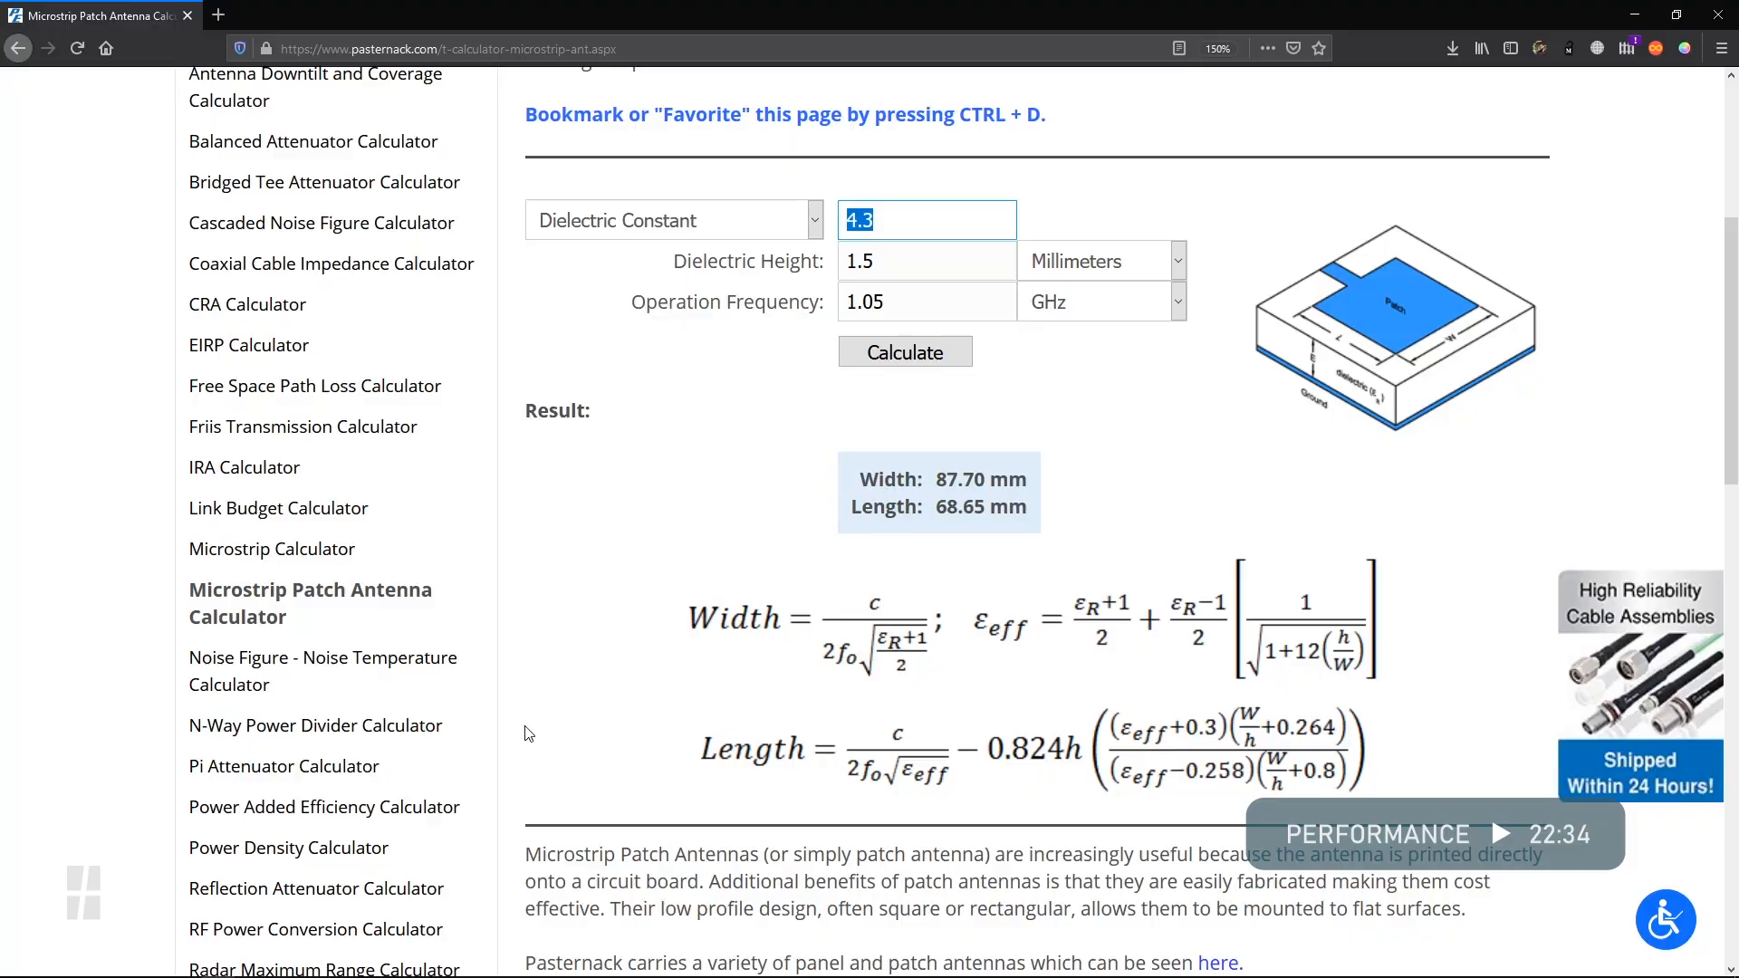
key("alt+Tab")
left_click(1551, 539)
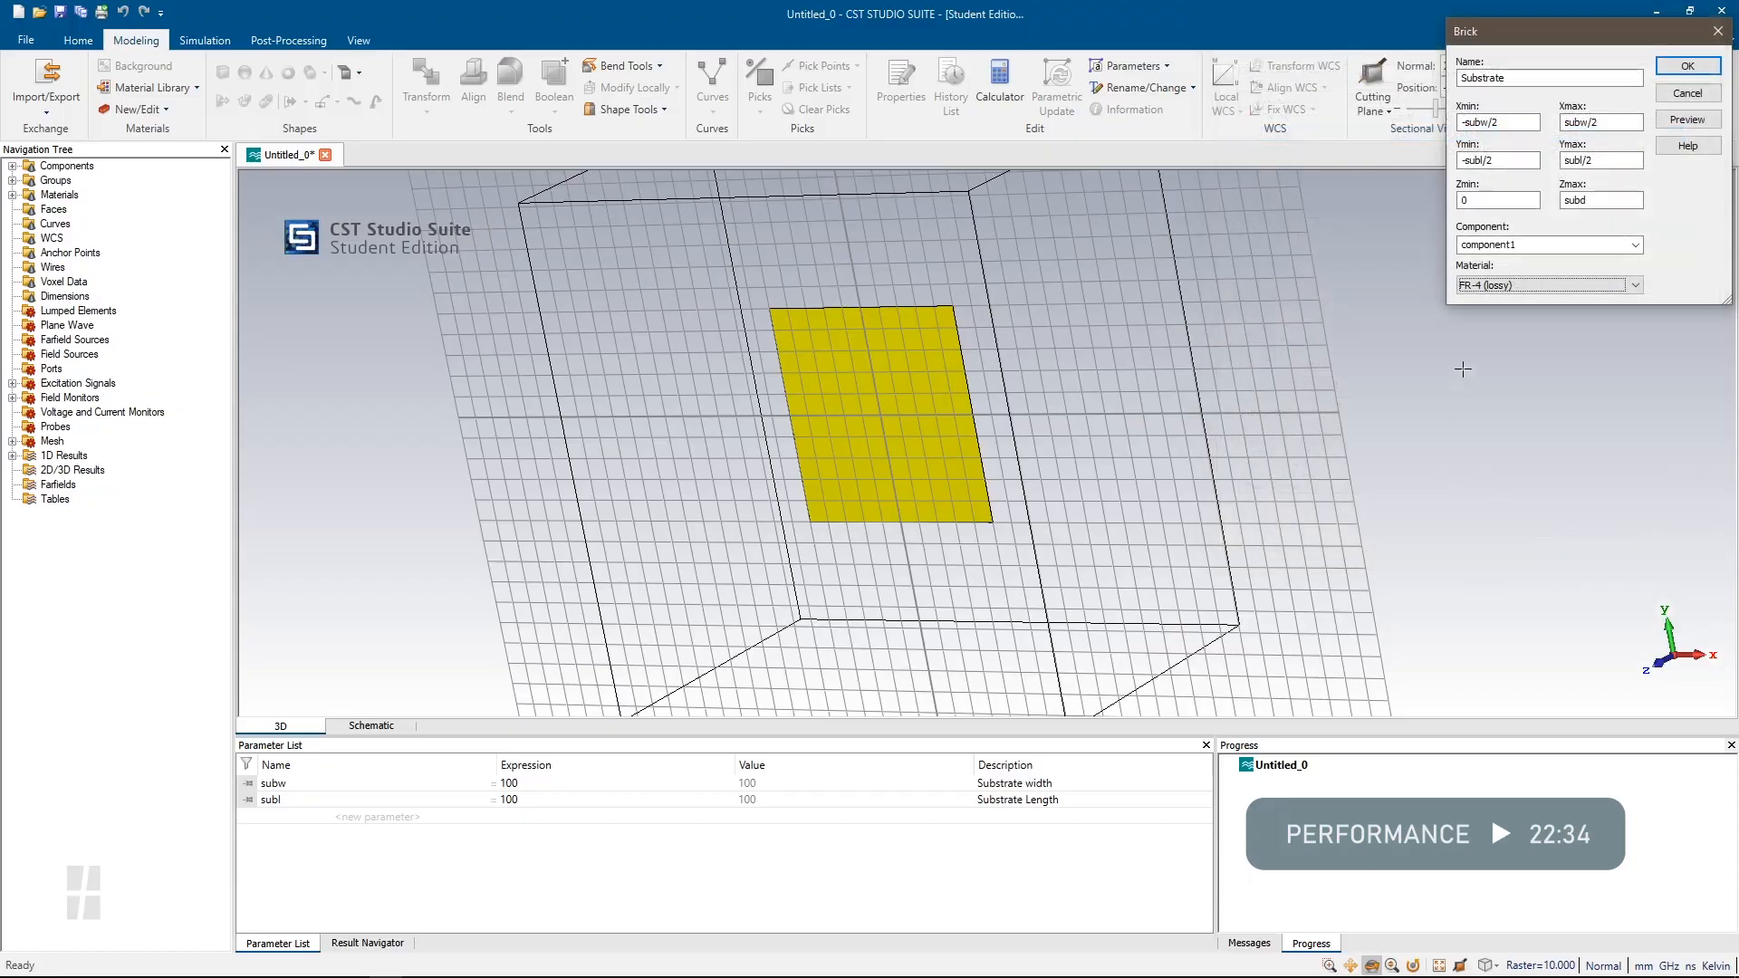
Define the missing parameter subd as 1.5, matching the calculator's dielectric height, with the description "Substrate Depth"
left_click(1688, 65)
left_click_drag(1653, 76, 1651, 326)
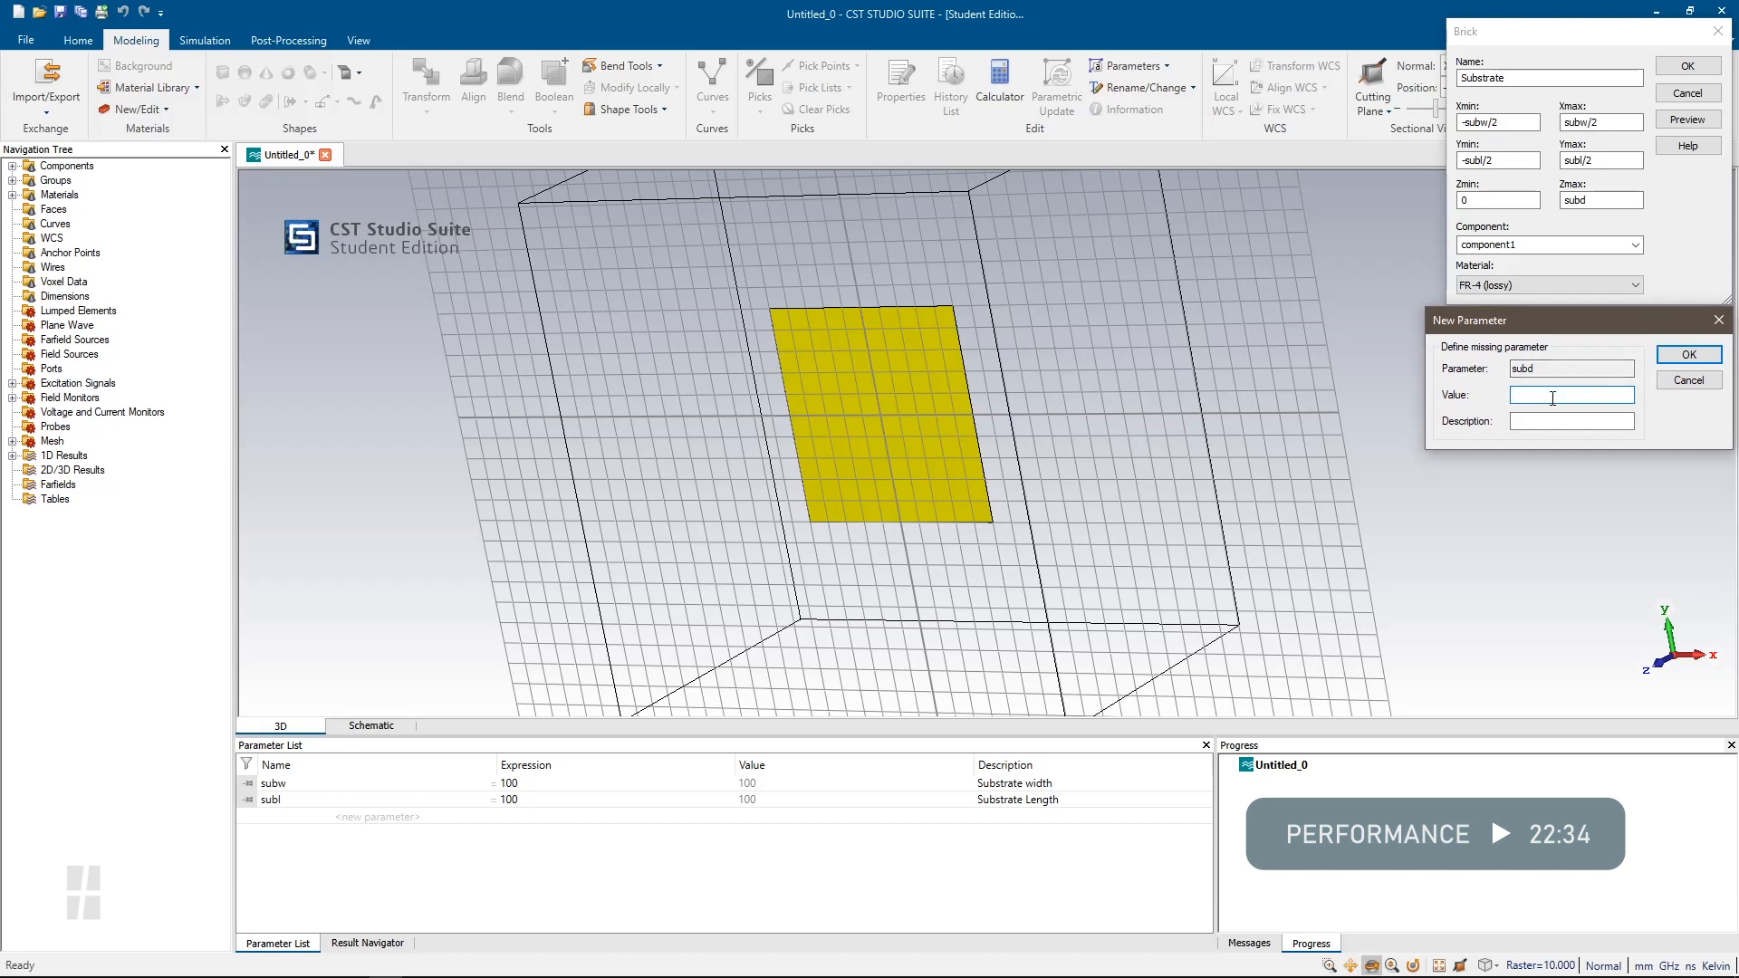
key("alt+Tab")
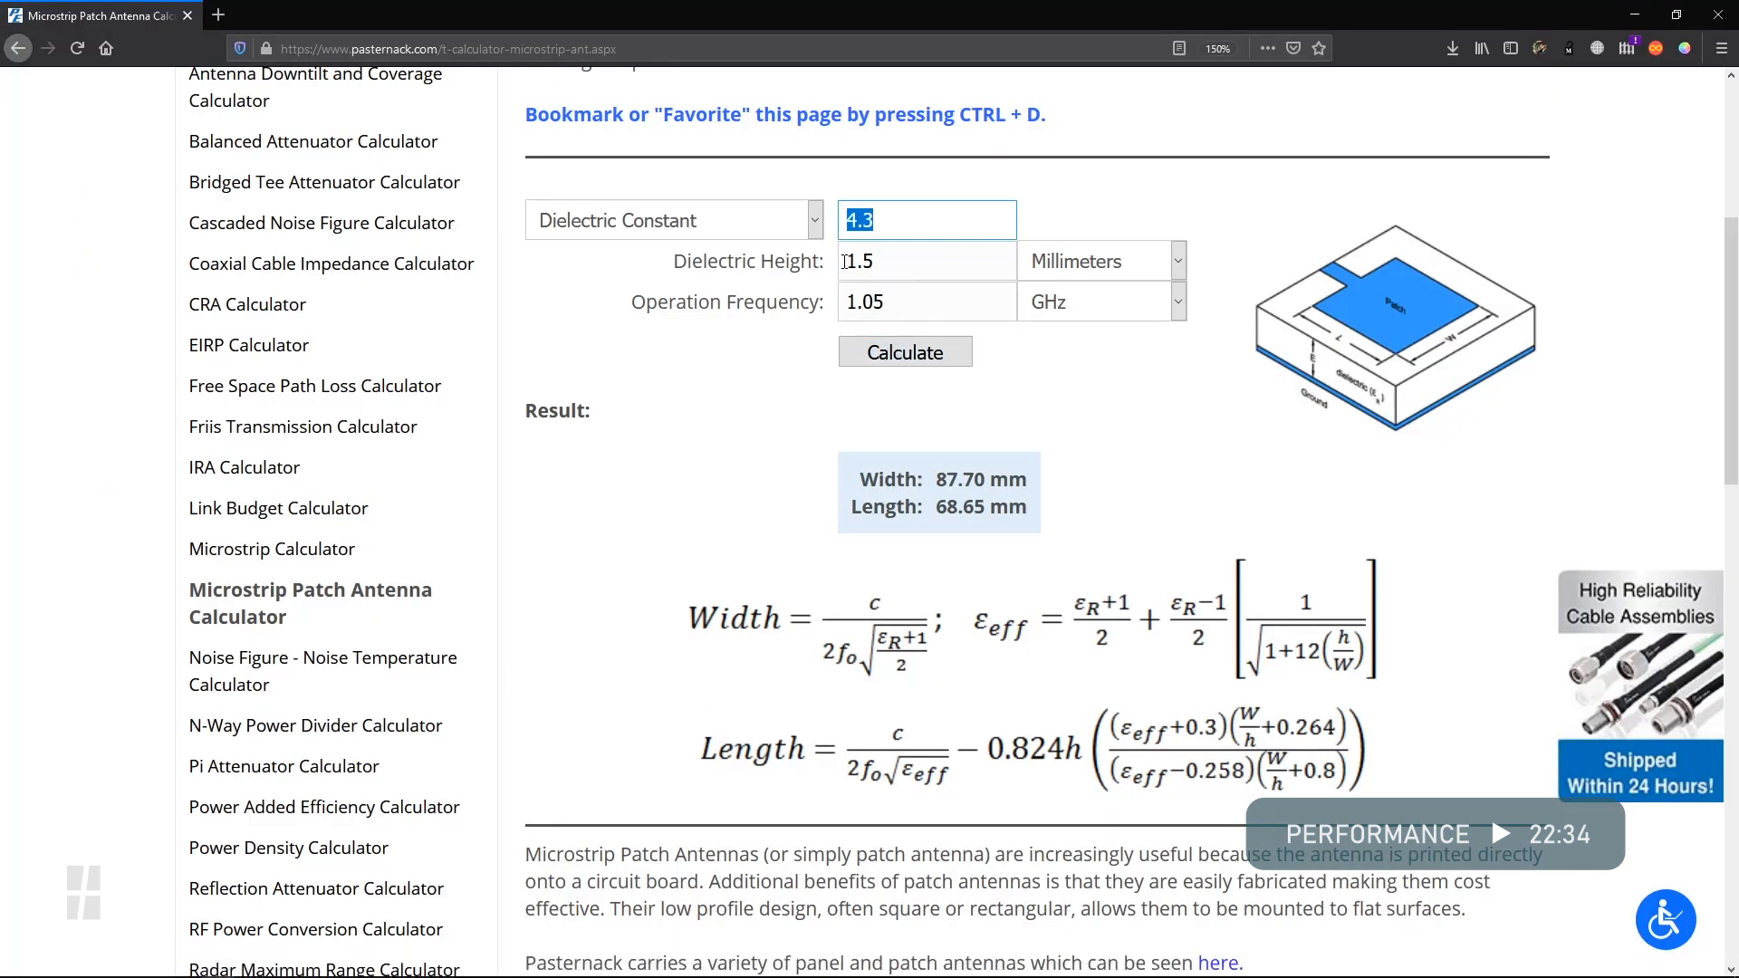
key("Tab")
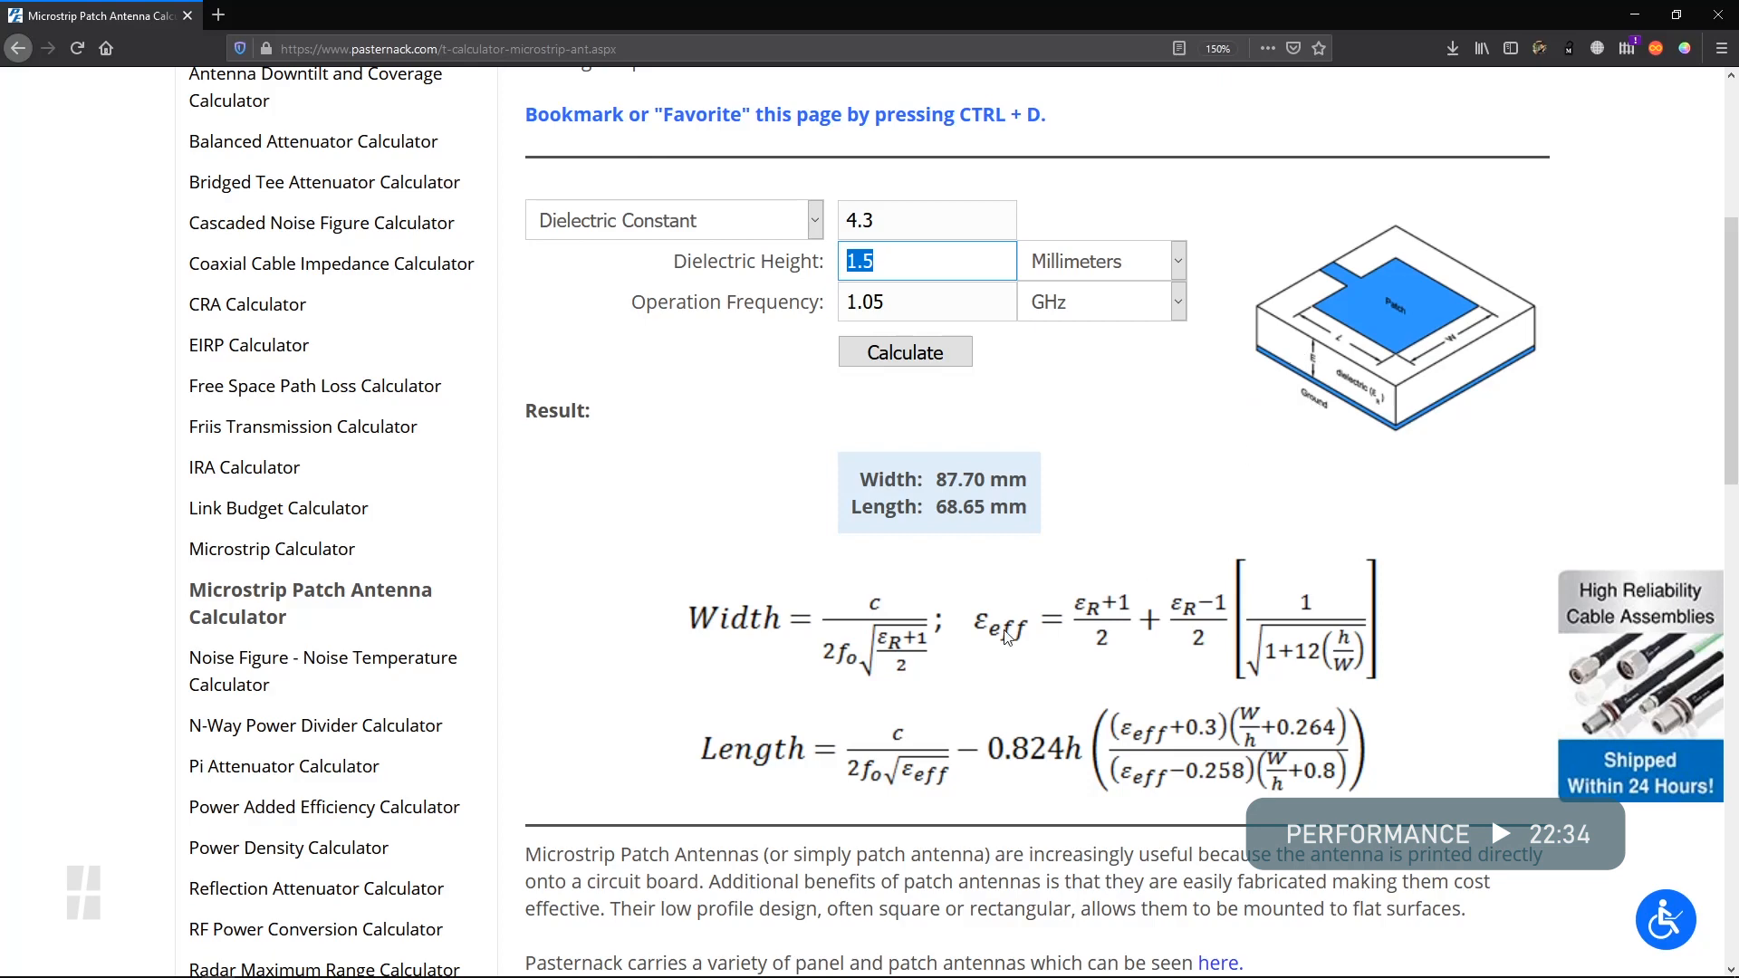
key("alt+Tab")
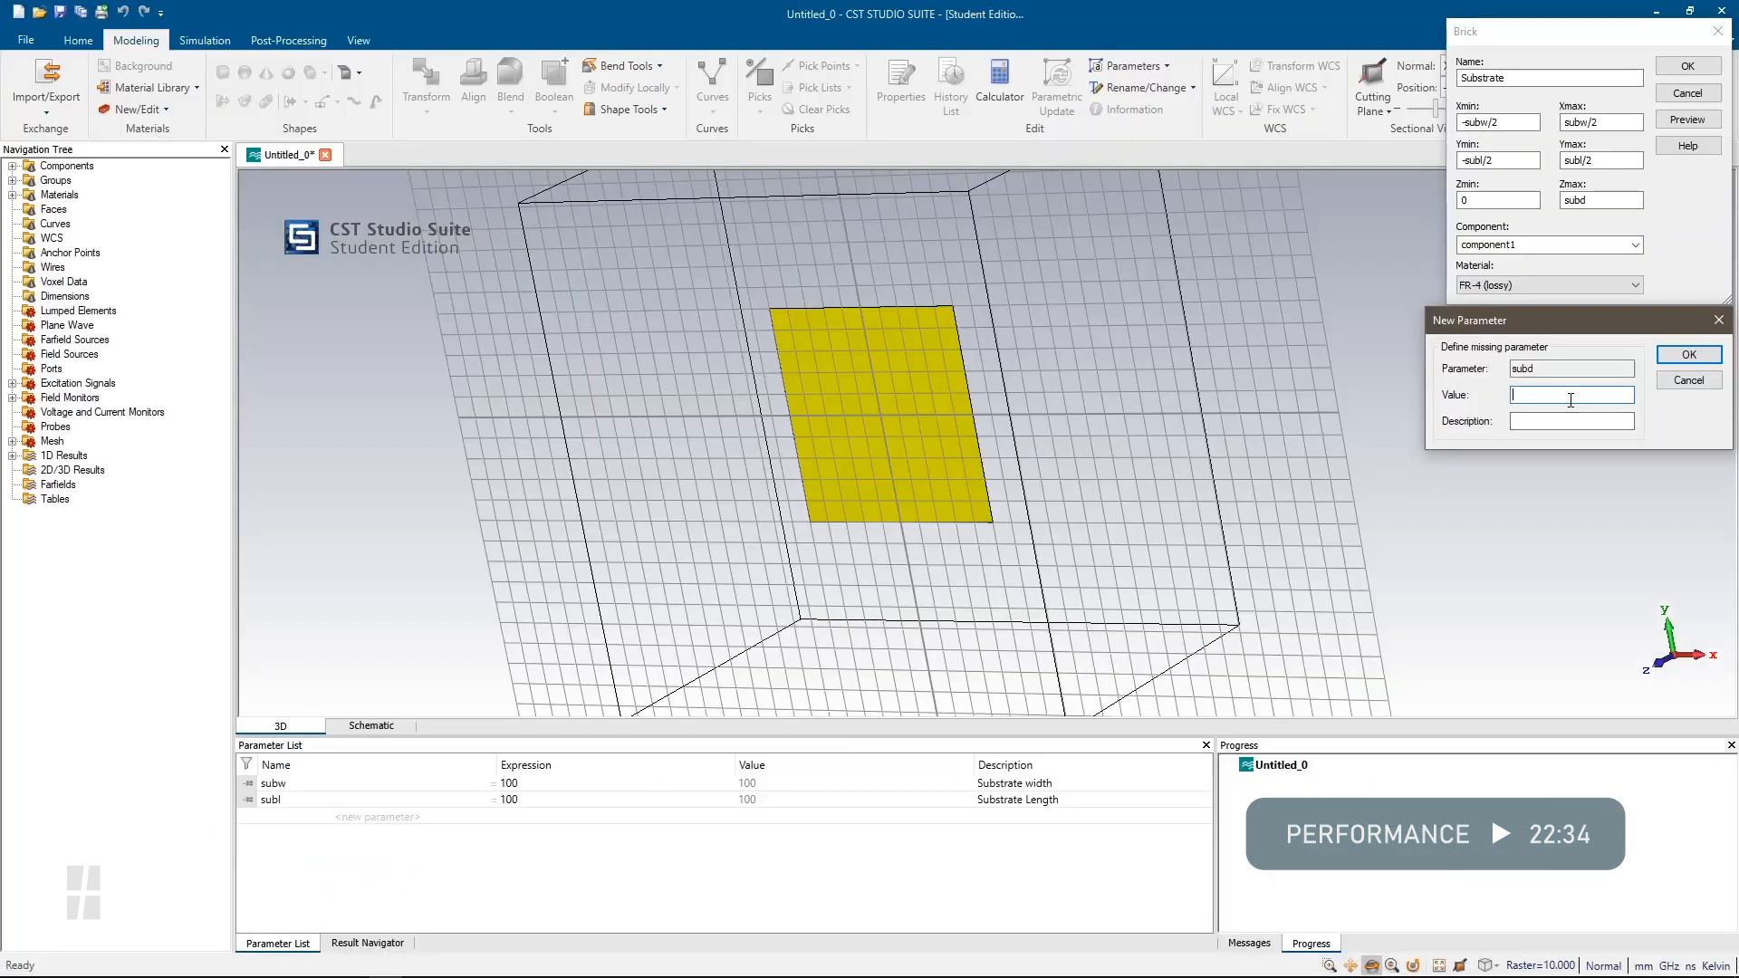
type("1.5")
left_click(1557, 422)
type("Substrate Dept")
key("Return")
Inspect the Substrate brick's preview on top of the ground plane and create the brick
left_click_drag(820, 399, 1062, 332)
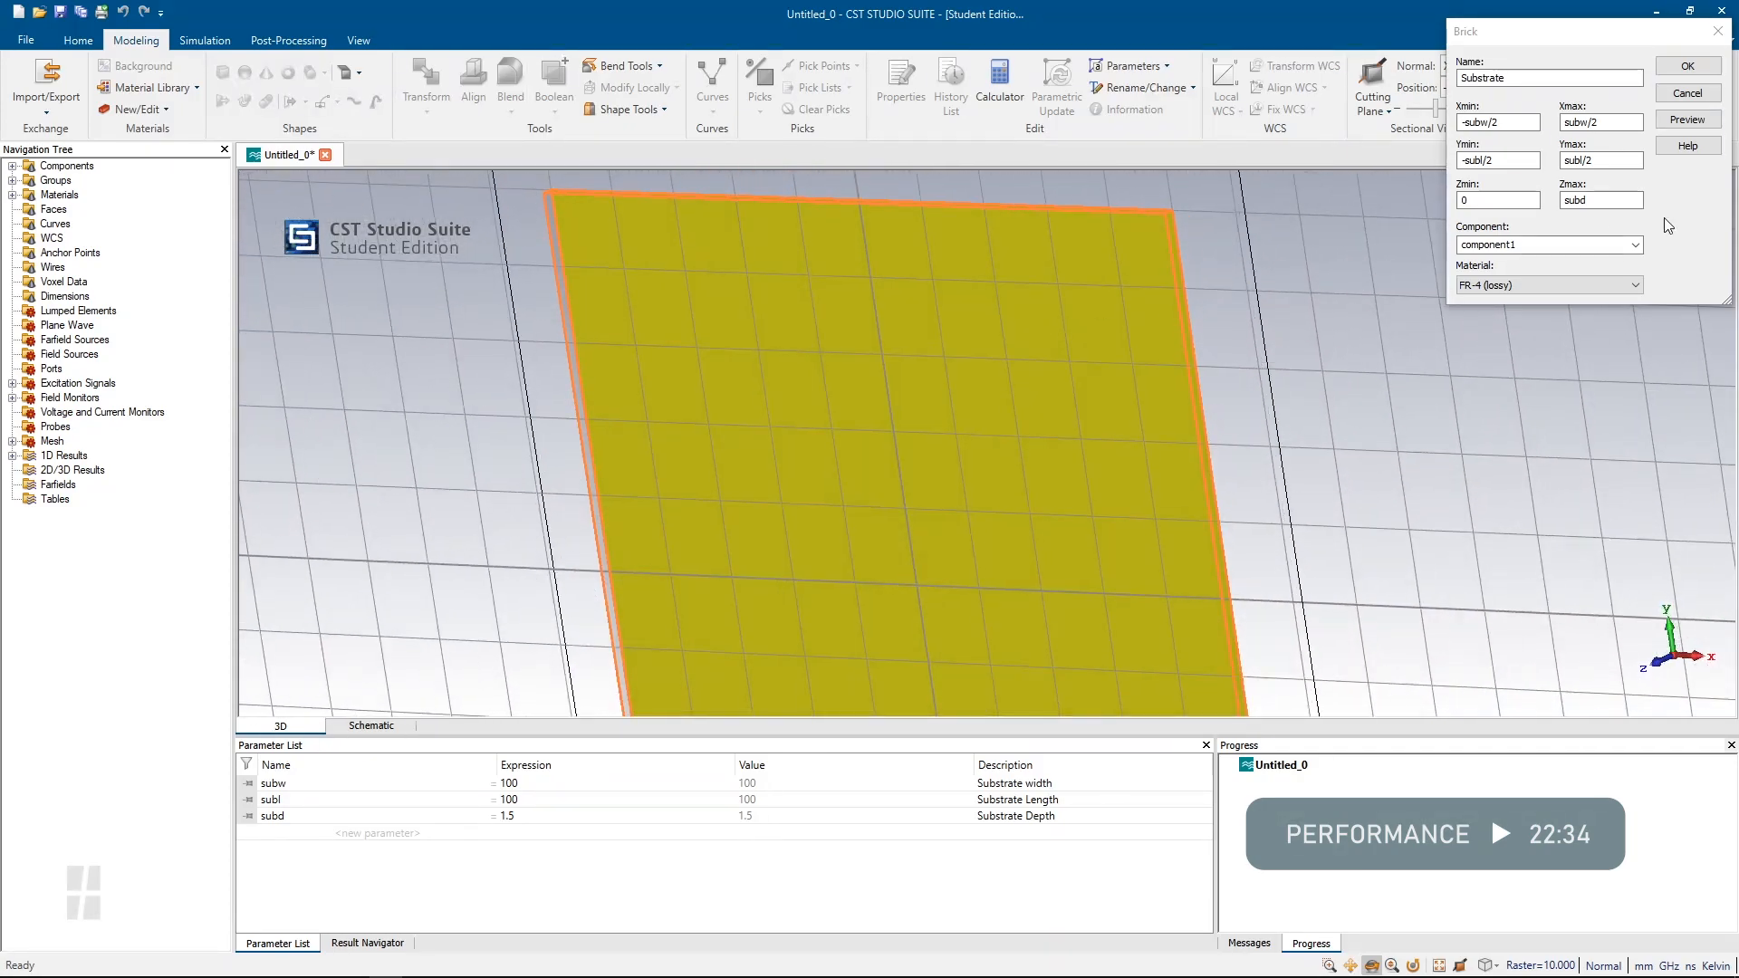
left_click(1688, 67)
mouse_move(1335, 481)
left_mouse_down()
mouse_move(1138, 653)
mouse_move(954, 557)
mouse_move(1006, 571)
mouse_move(1103, 517)
mouse_move(1306, 499)
mouse_move(1231, 508)
mouse_move(1269, 481)
mouse_move(1270, 371)
left_mouse_up()
scroll(1264, 471, "down", 2)
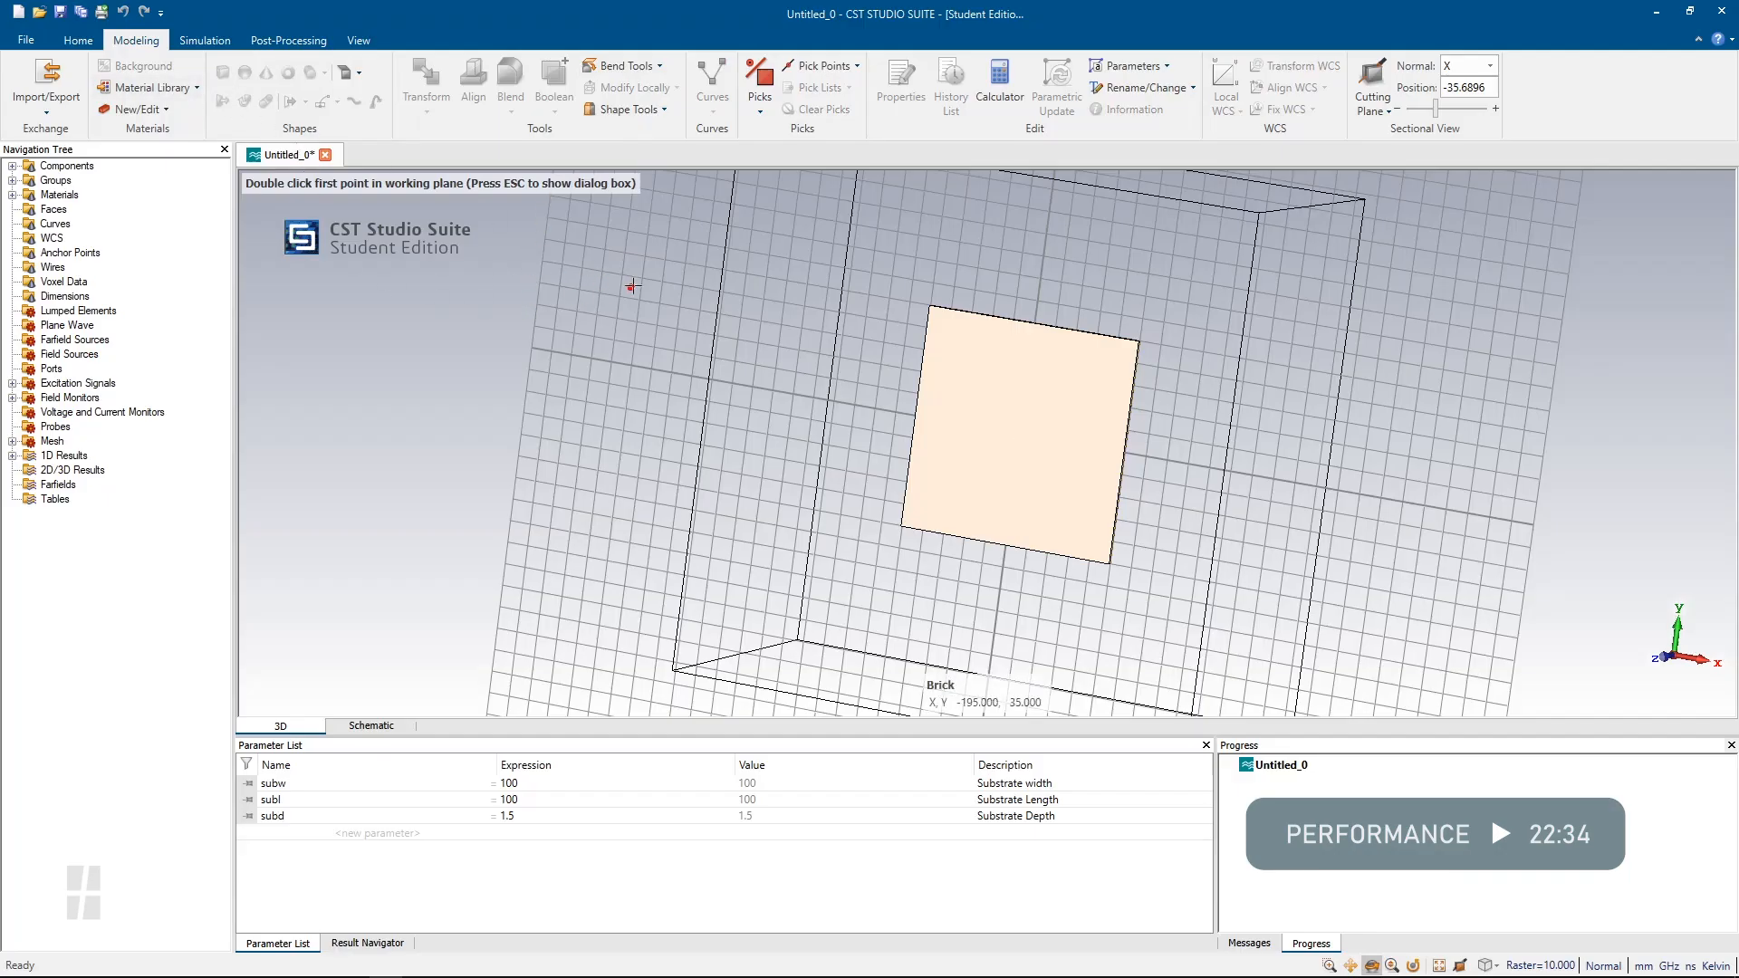
Name the new brick Antenna and define its X range from -antw/2 to antw/2
key("Escape")
type("Antenna")
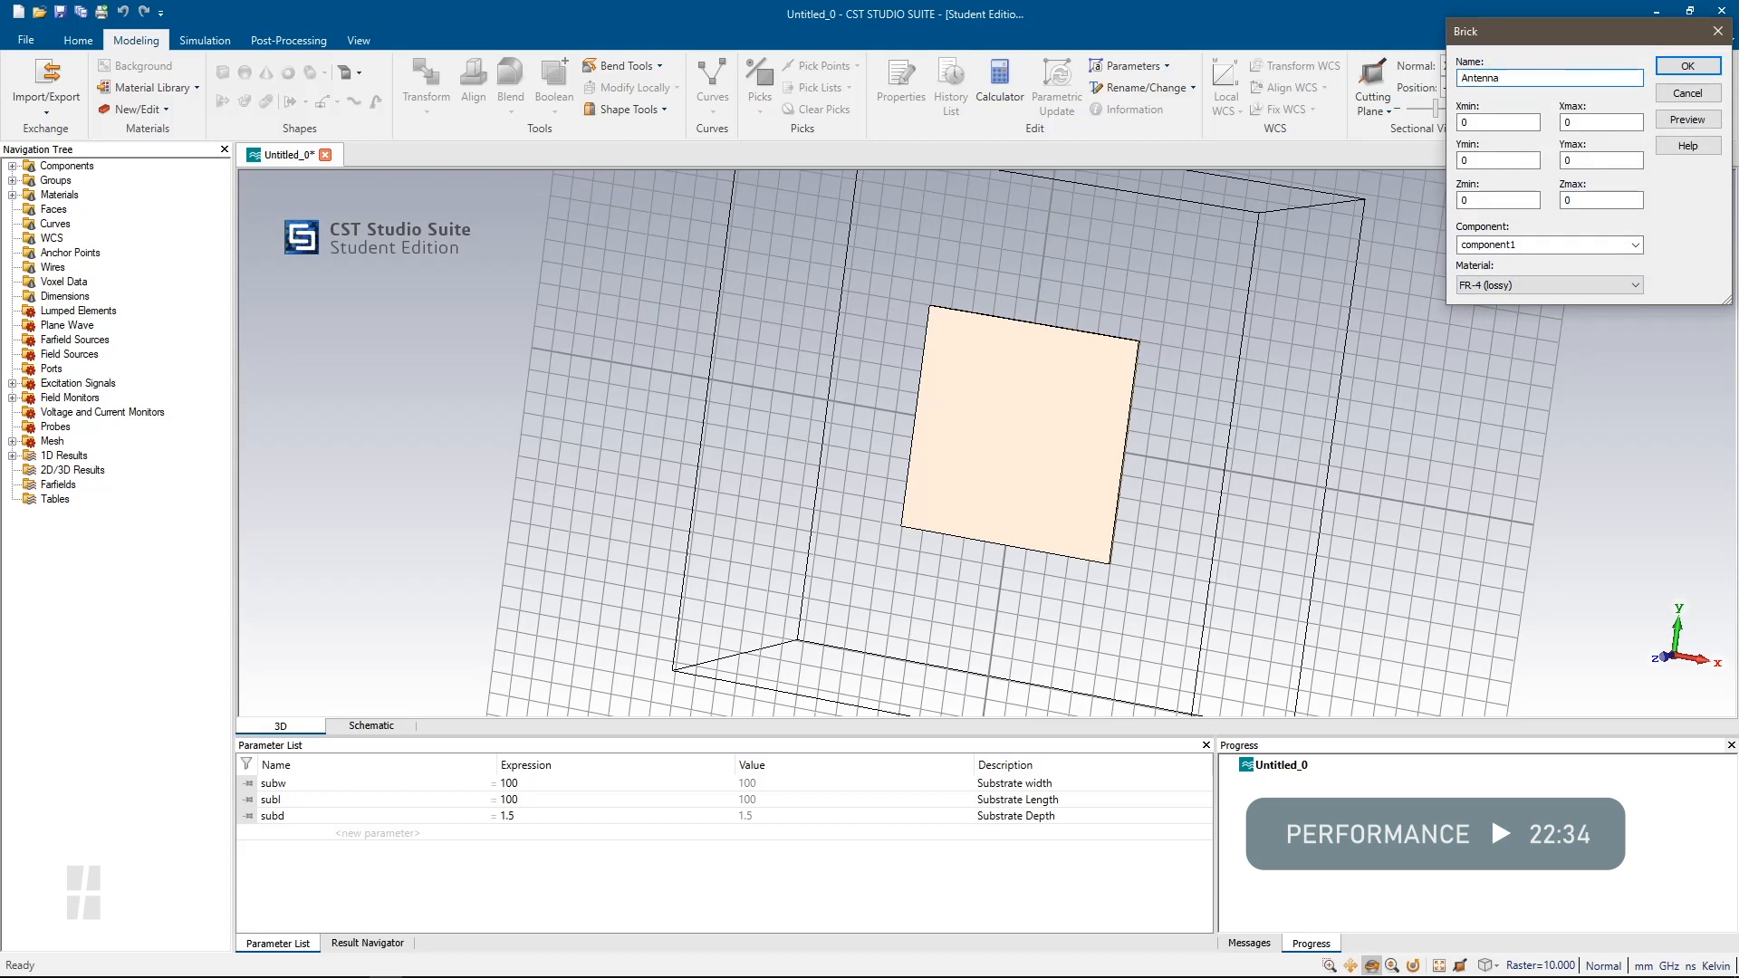
key("Tab")
type("antw")
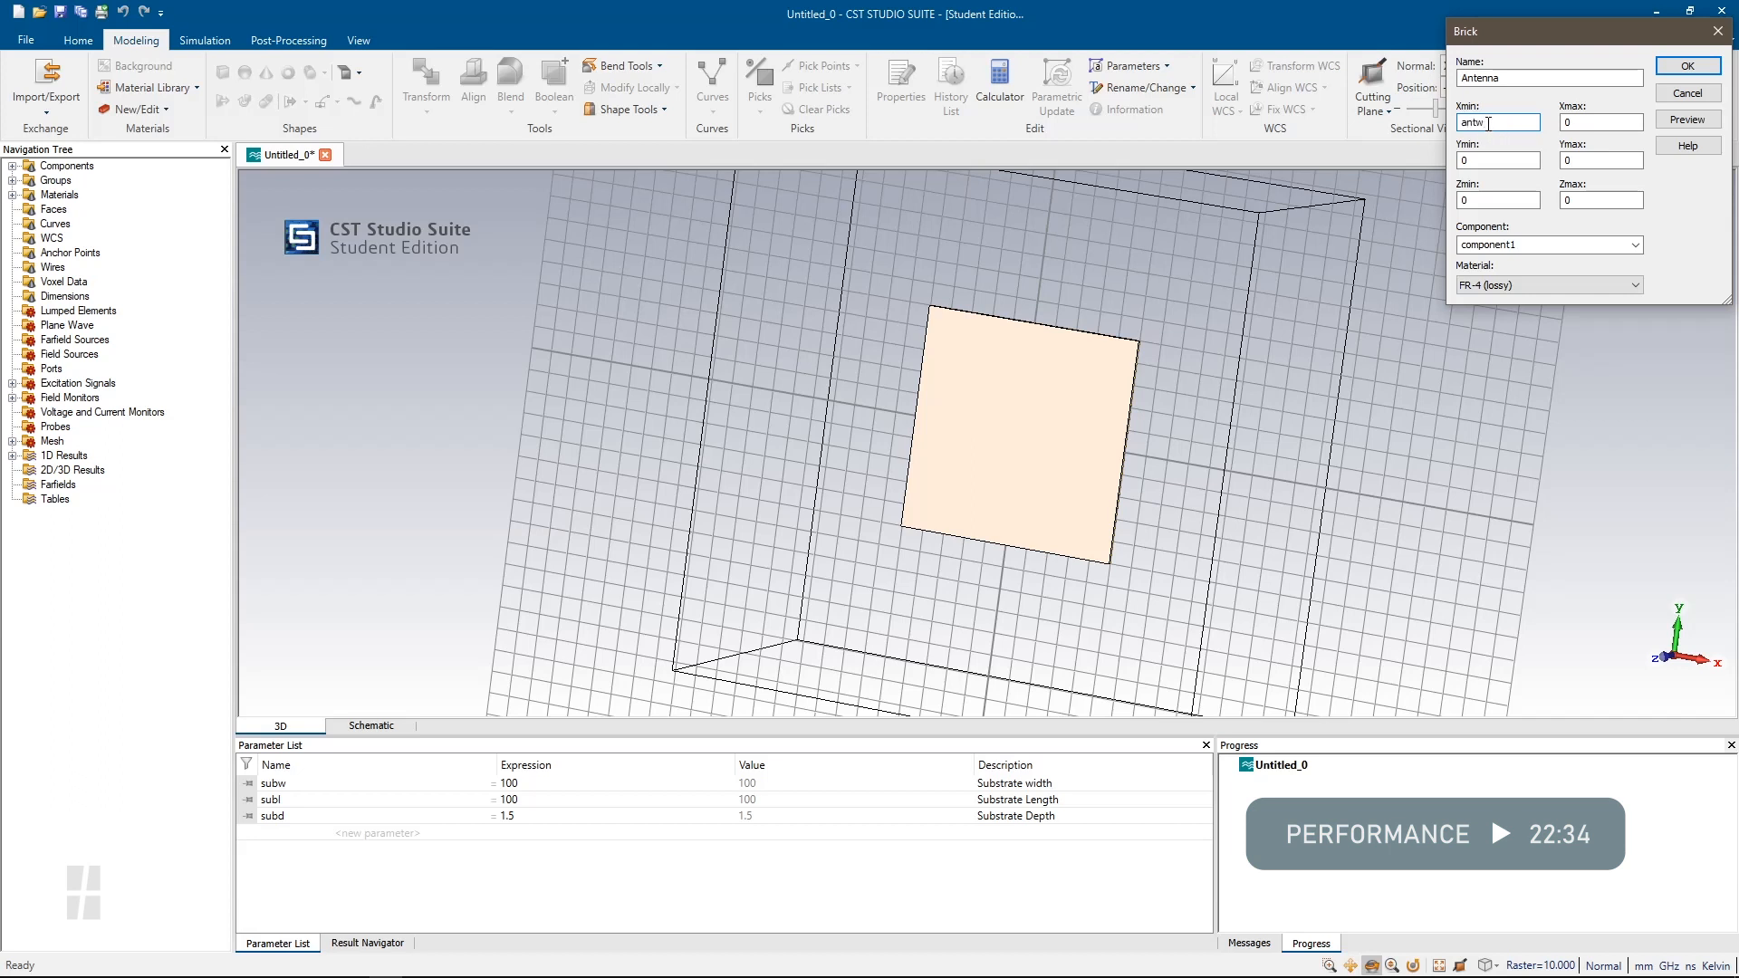
type("/2")
key("Home")
type("-")
left_click(1596, 124)
type("antw/2")
left_click(1570, 123)
key("BackSpace")
Define the Antenna brick's Y range parametrically, from -antl/2 to antl/2
double_click(1507, 162)
type("antl/2")
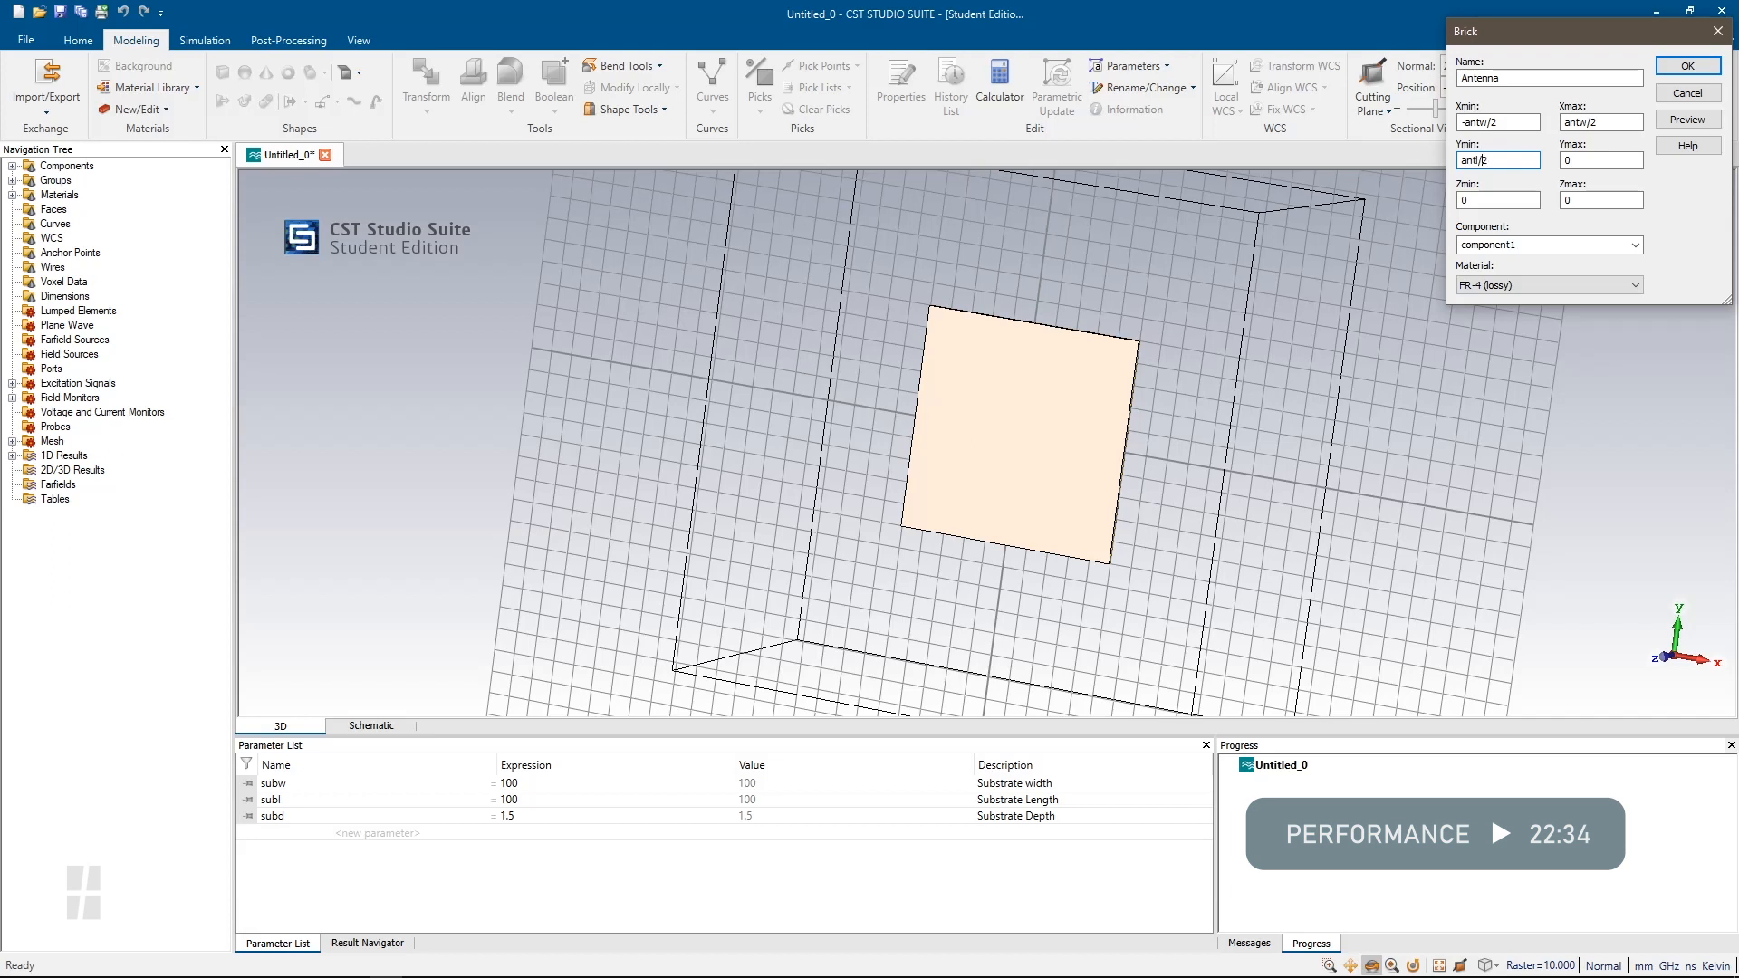
type("-")
double_click(1585, 159)
type("antl/2")
Set the Antenna brick's Z range from subd to subd+0.035 and its material to Copper (annealed)
double_click(1455, 203)
left_click_drag(1177, 428, 1208, 381)
double_click(1488, 201)
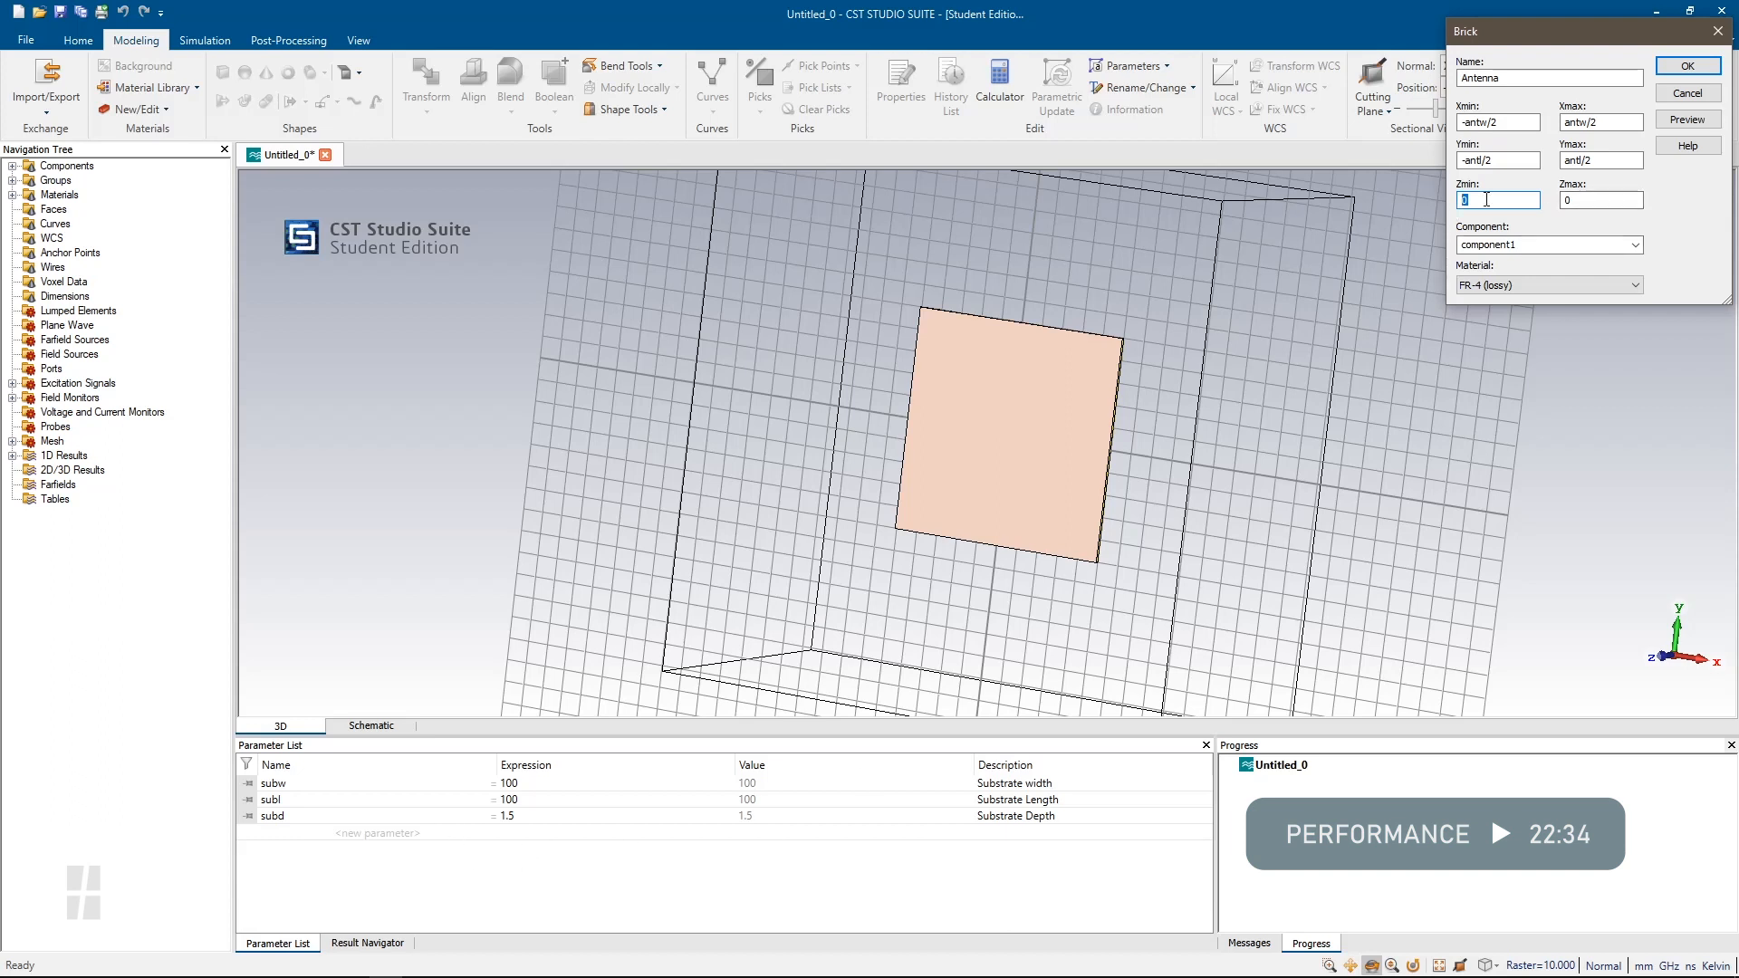
type("subd")
key("Tab")
type("sub")
left_click(1577, 286)
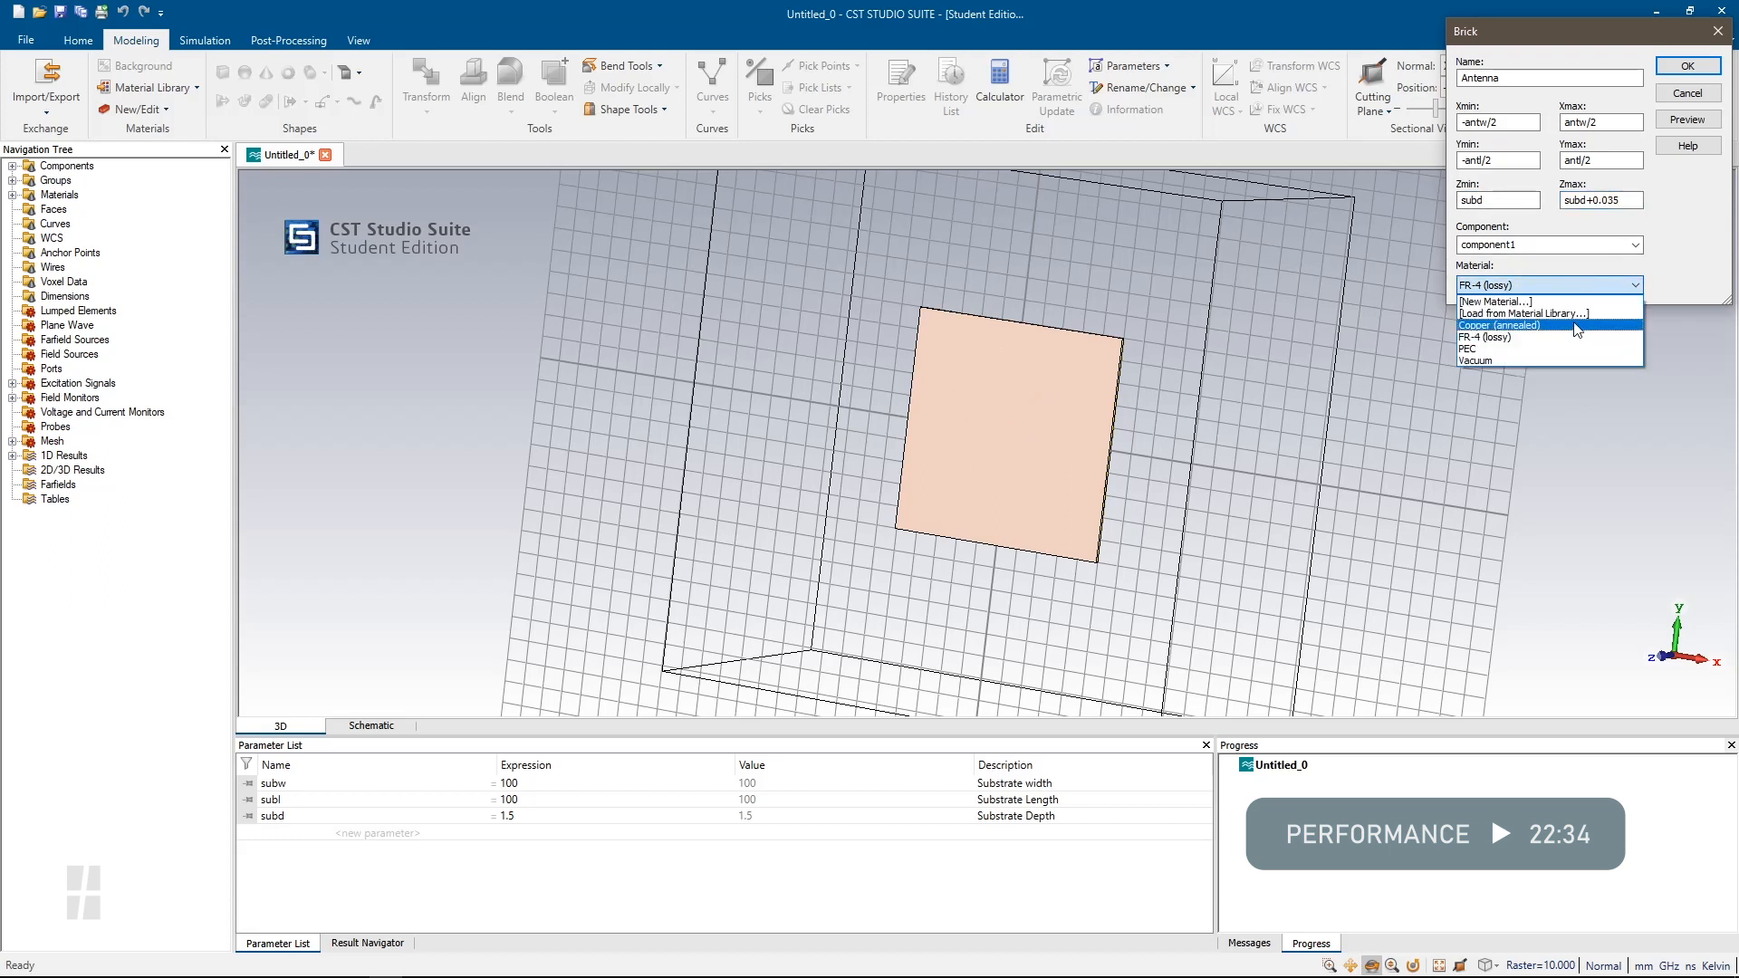
left_click(1577, 327)
Define the missing parameter antw as 87.70, the width from the browser's patch antenna calculator, with the description "Antenna Width"
left_click(1688, 66)
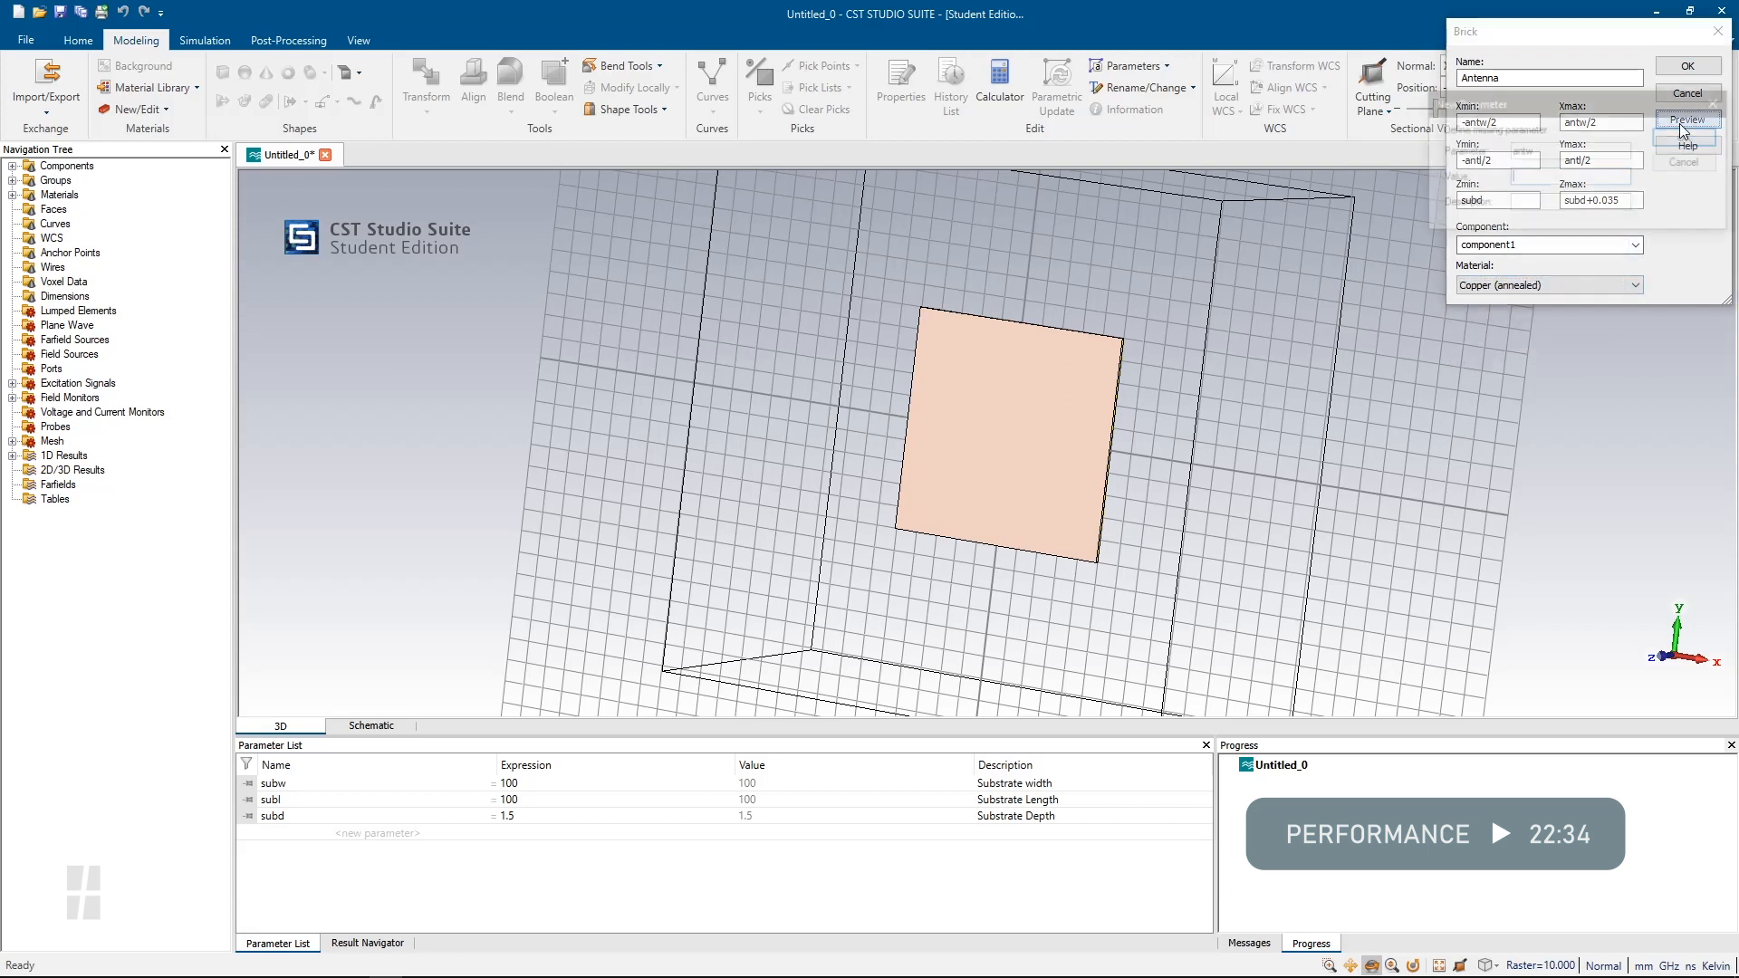
left_click_drag(1559, 108, 1567, 328)
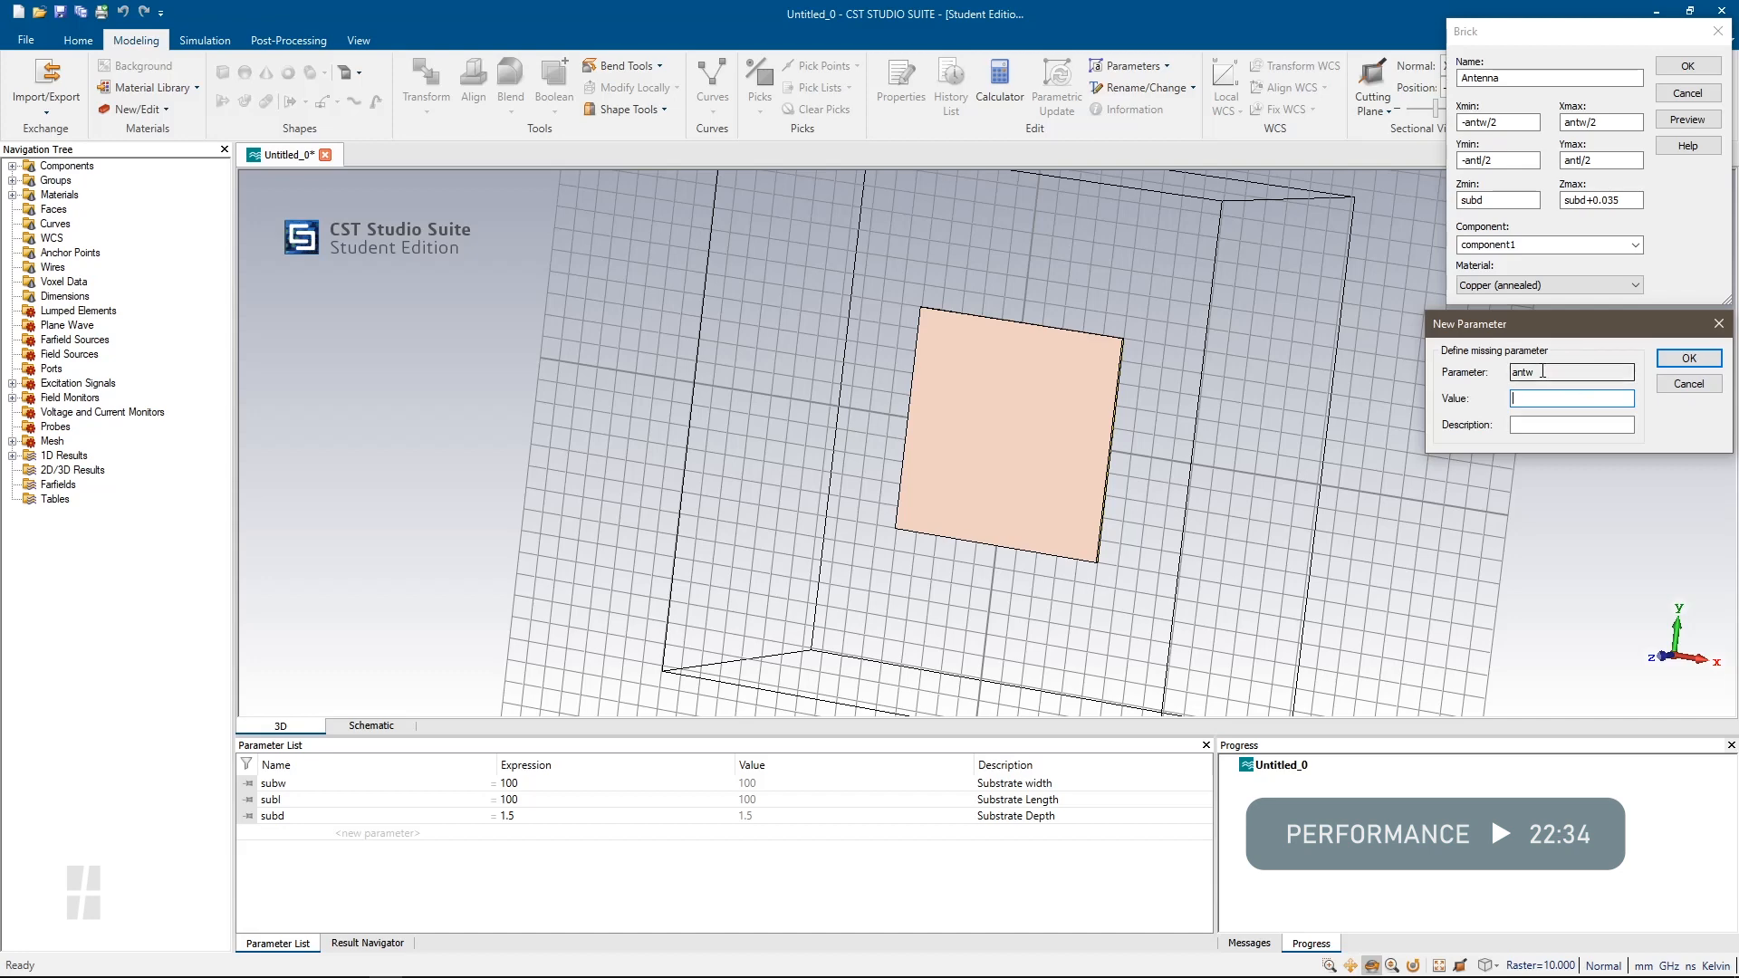
left_click(217, 966)
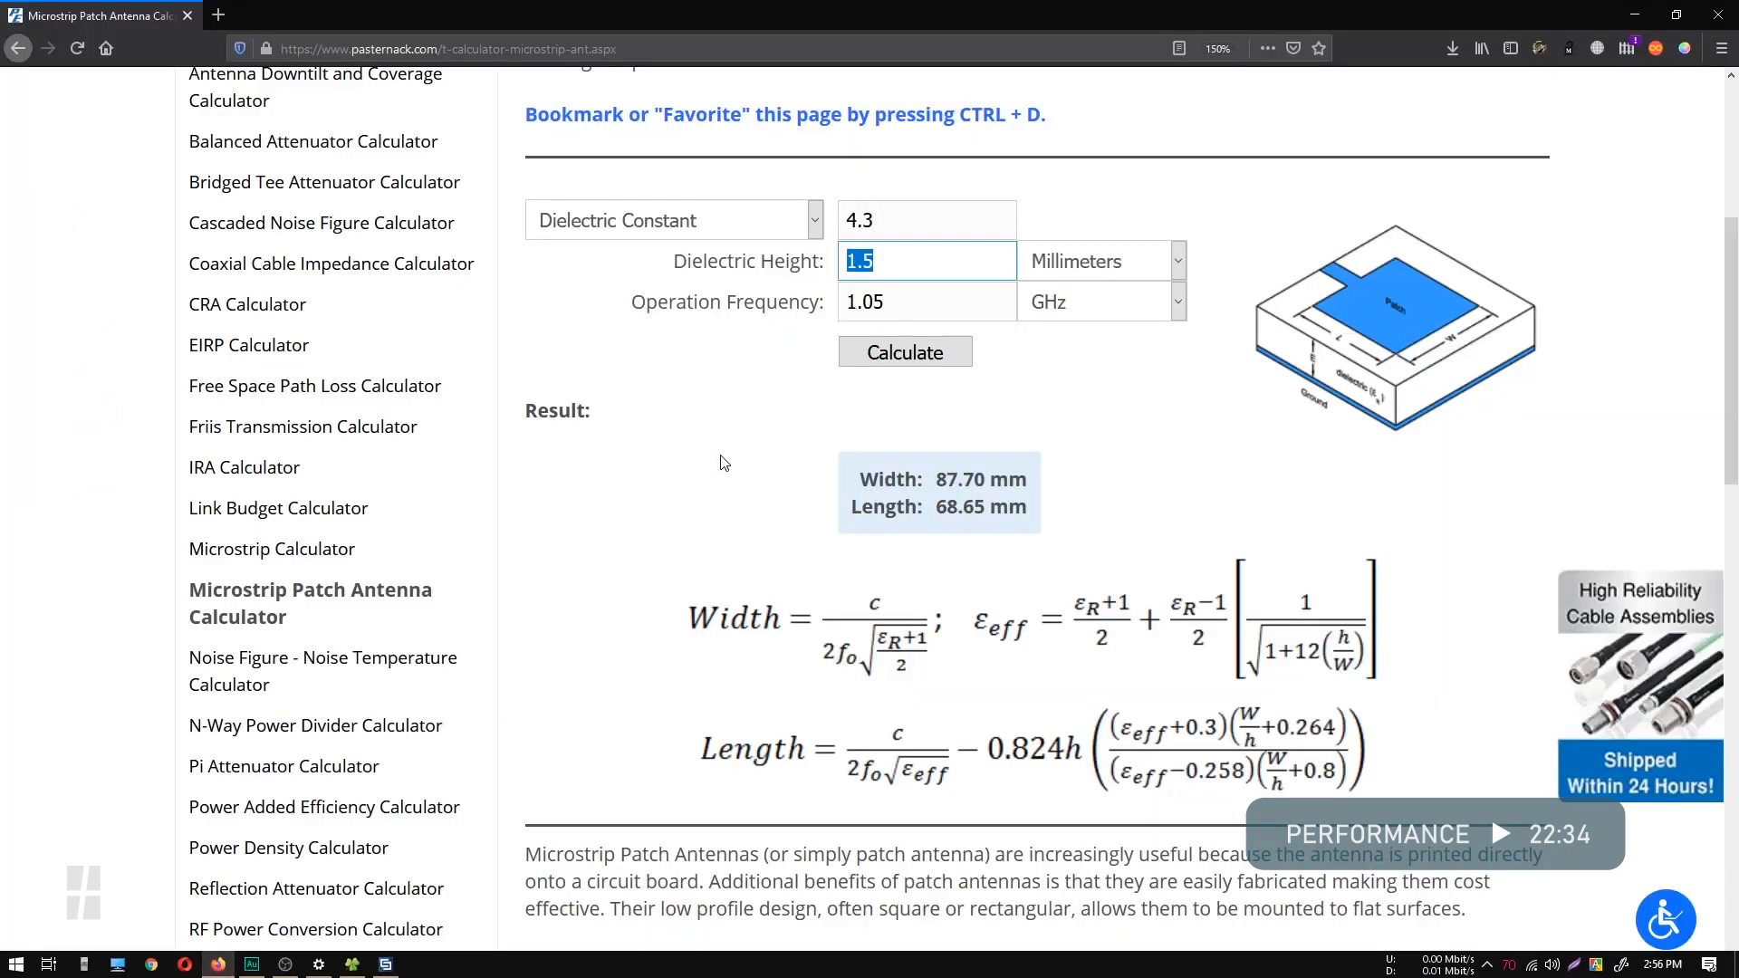
left_click_drag(988, 480, 935, 480)
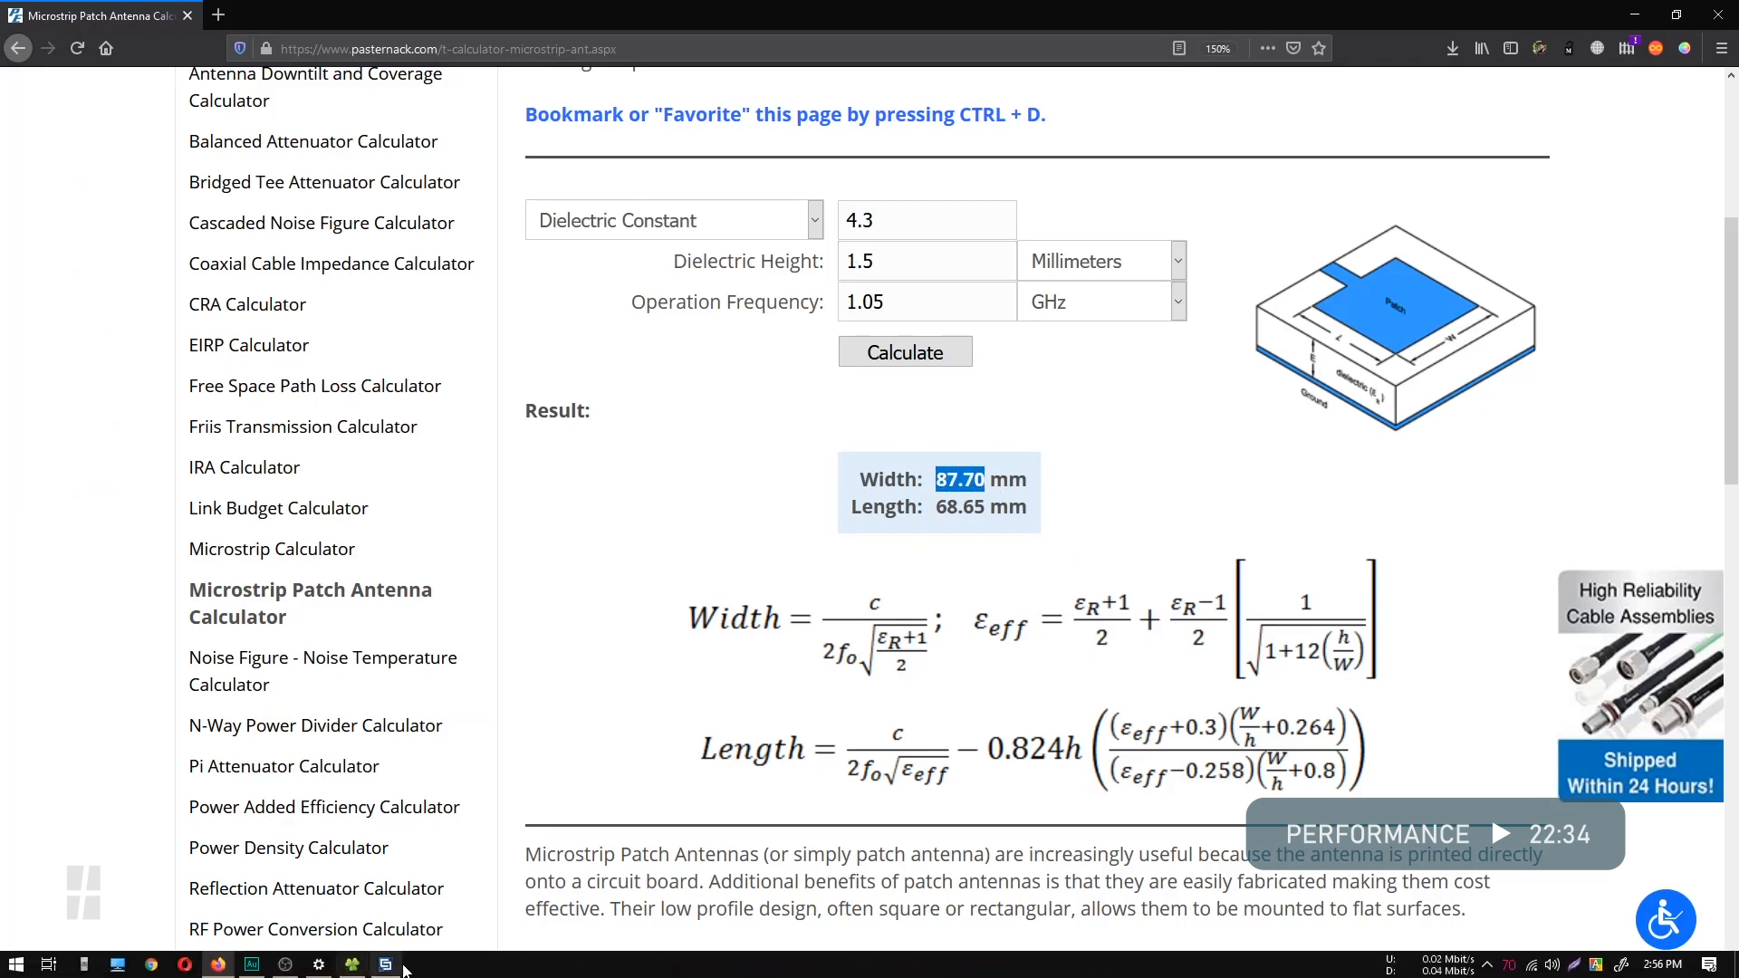
left_click(353, 965)
type("idth")
left_click(1683, 372)
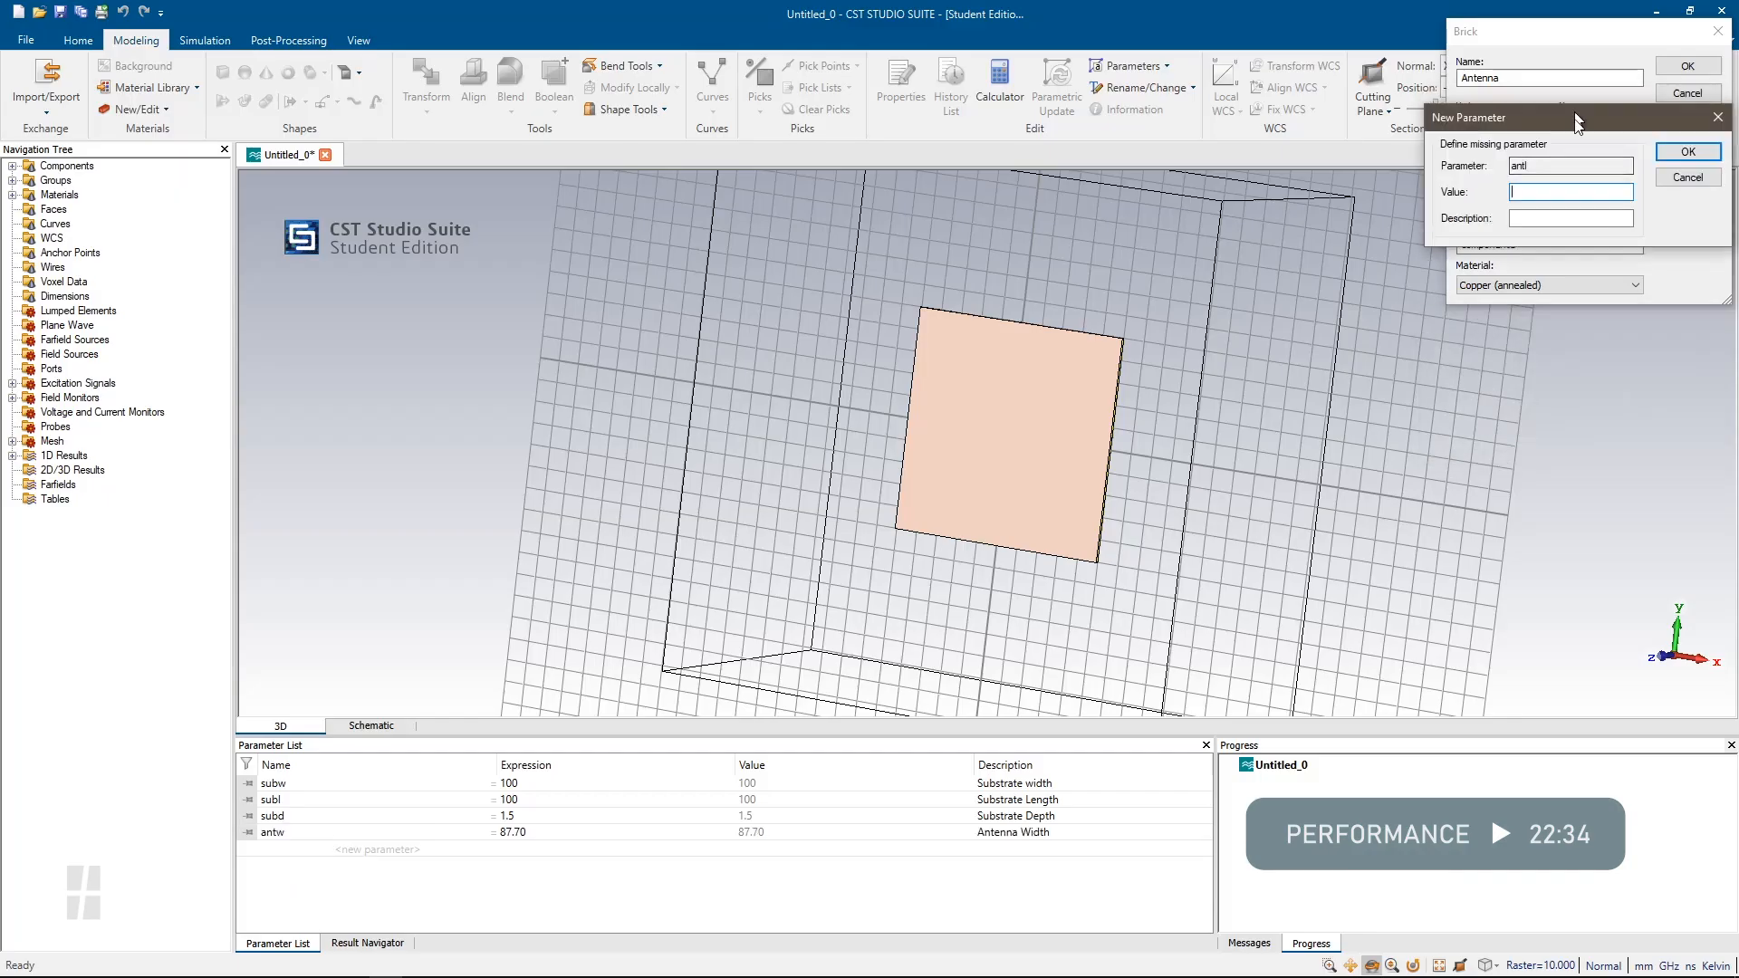
Define the missing parameter antl as 68.65, matching the web calculator's length, with the description "Antenna Length"
left_click_drag(1554, 226, 1565, 341)
left_click(258, 966)
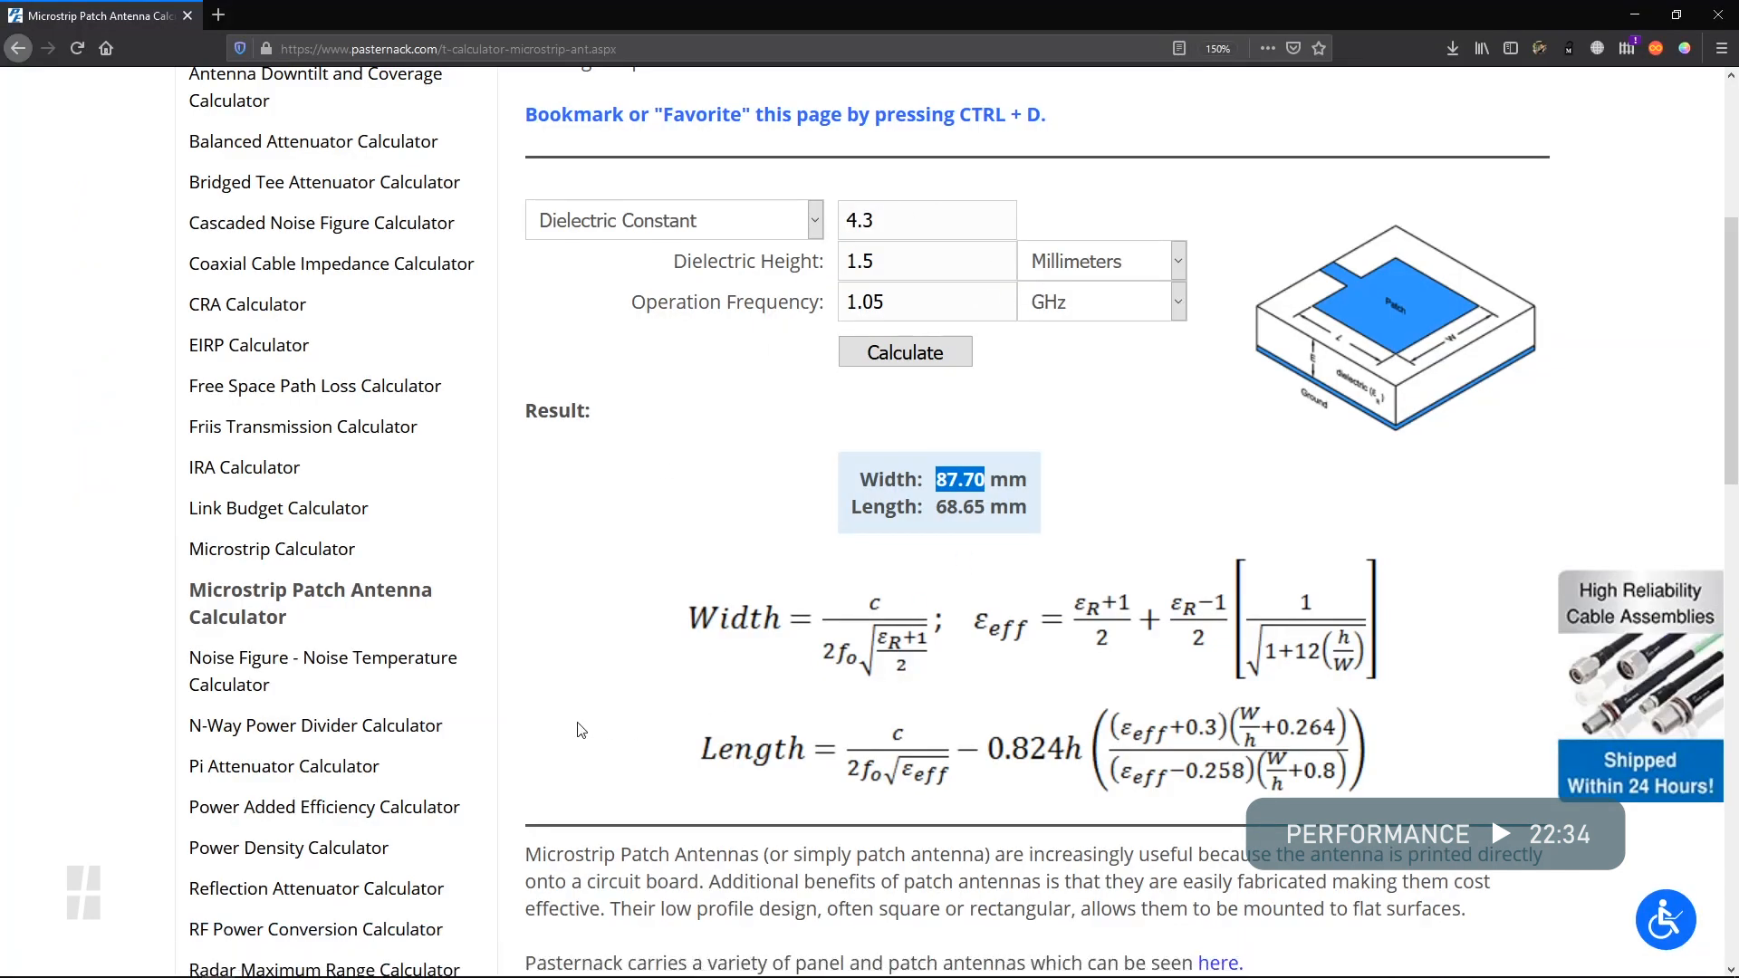
left_click(391, 966)
left_click(1568, 416)
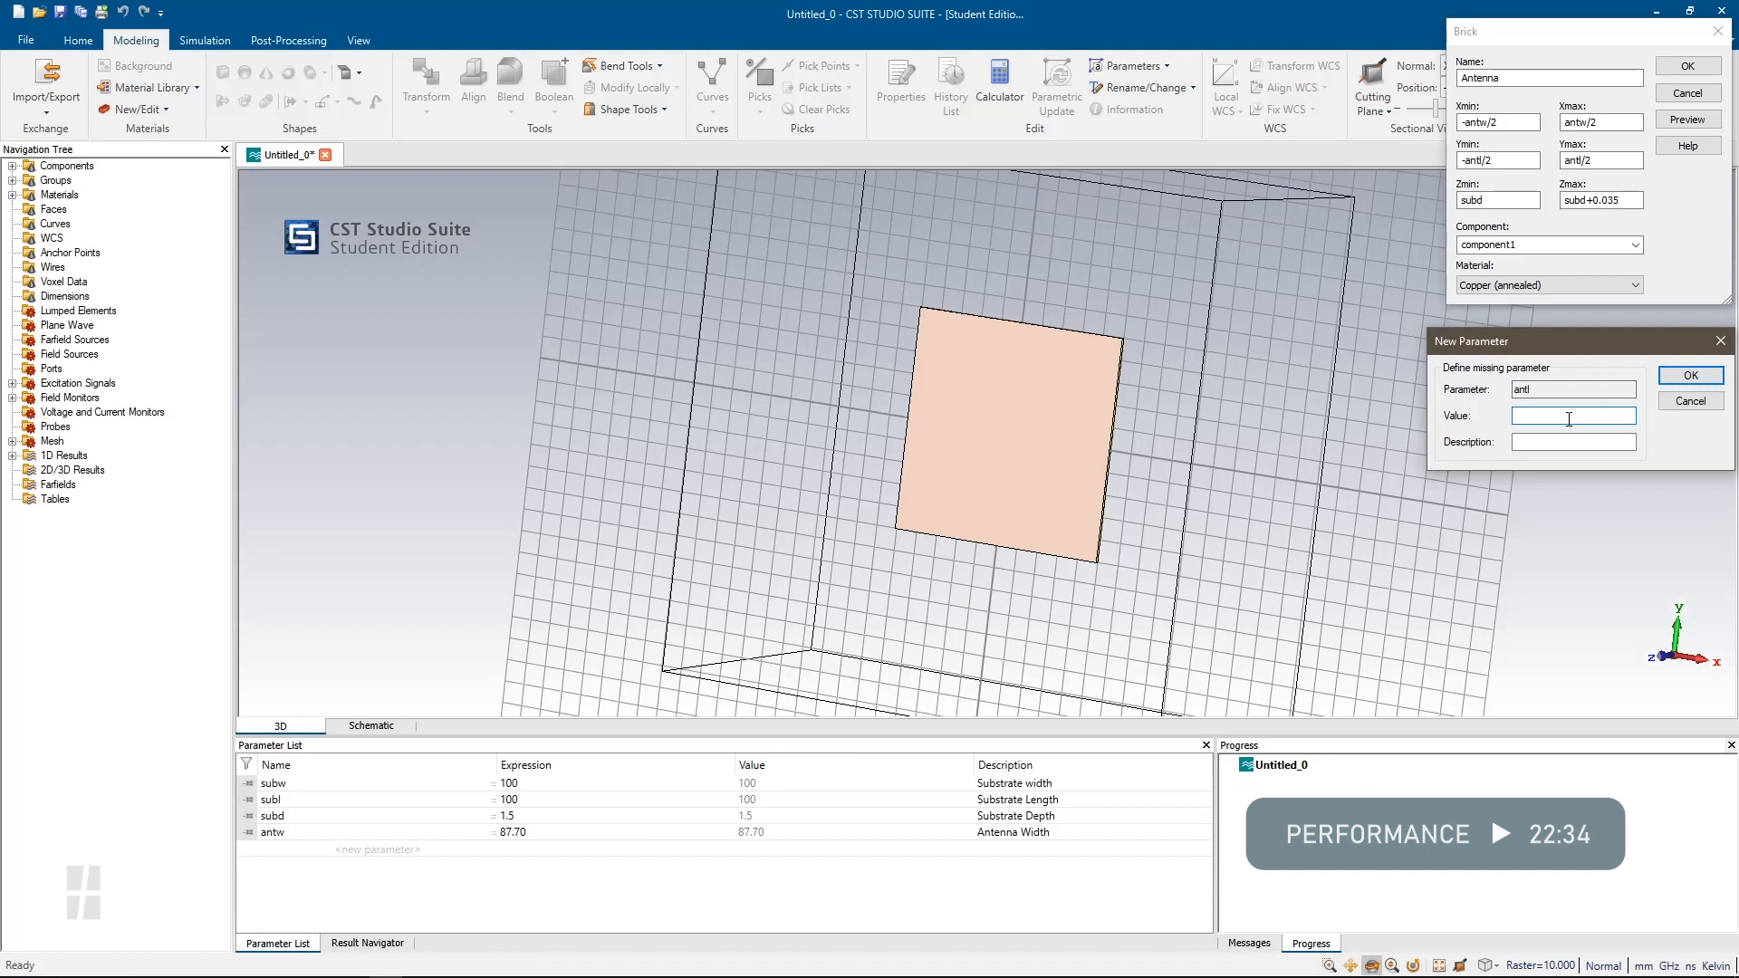
type("68.65")
left_click(1559, 441)
type("Antenna Length")
left_click(1689, 375)
Check the new patch on the substrate and save the project as Real Project
mouse_move(1350, 462)
left_mouse_down()
mouse_move(1167, 500)
mouse_move(1114, 489)
mouse_move(866, 524)
mouse_move(1241, 491)
mouse_move(877, 552)
mouse_move(1058, 579)
mouse_move(1268, 547)
left_mouse_up()
key("Return")
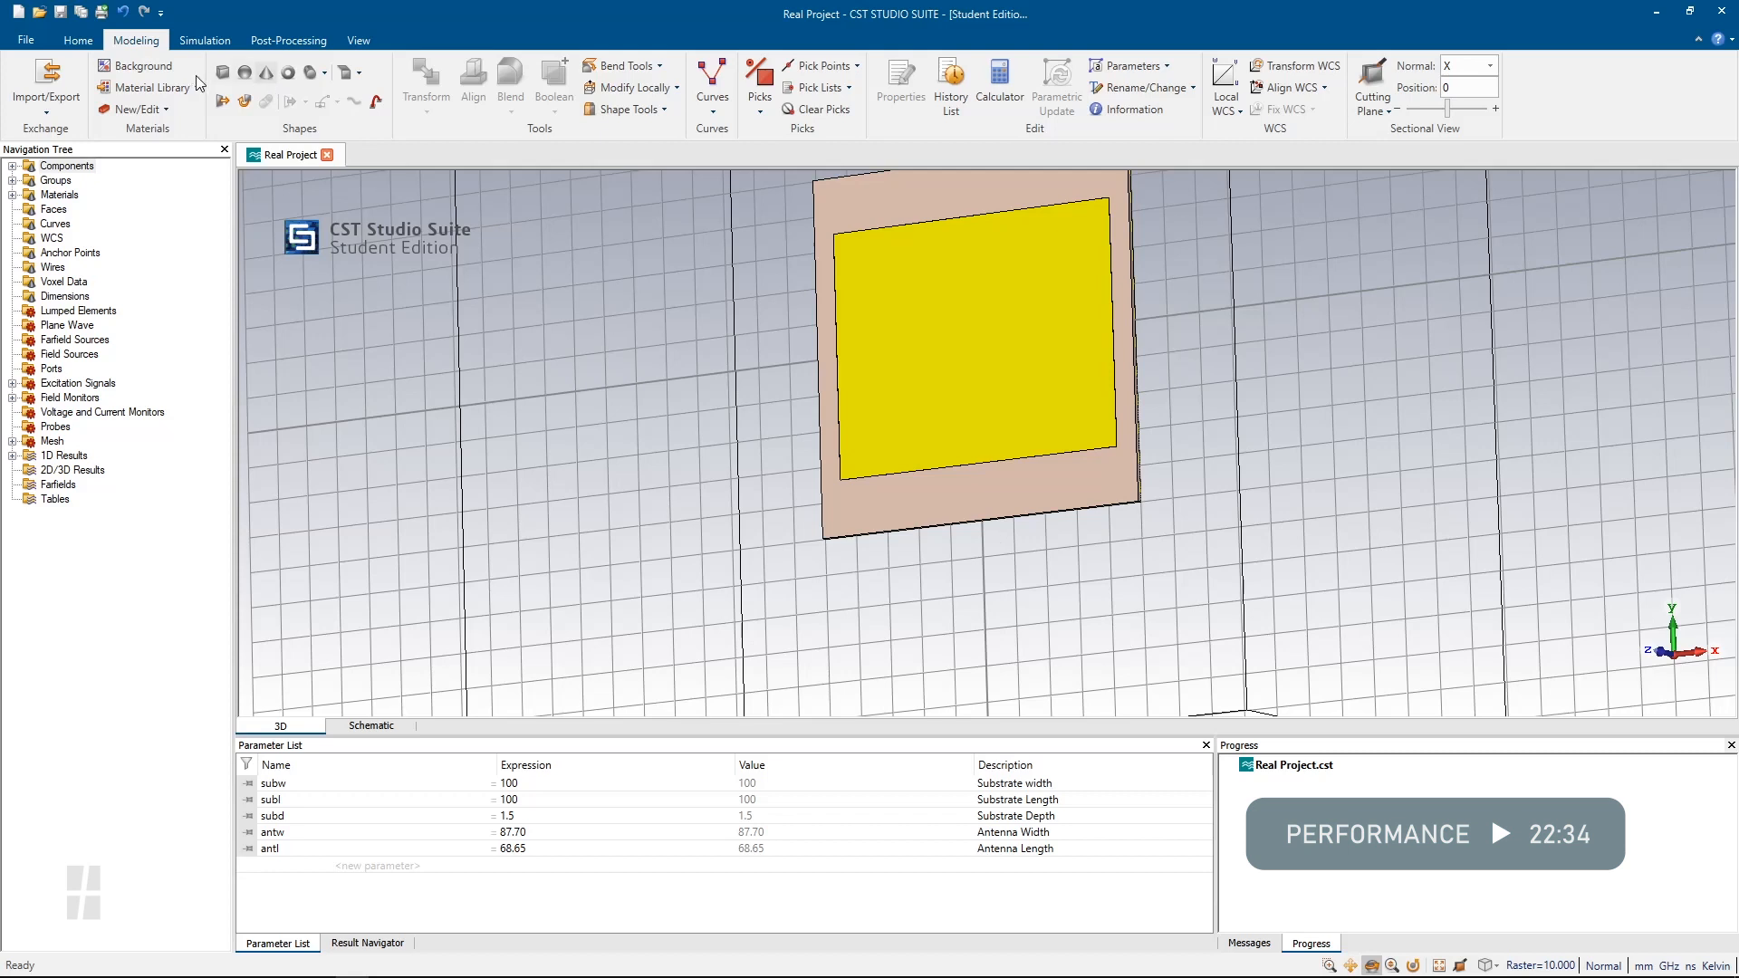
Start a new brick named Transmission Line with its X range from -txw/2 to txw/2
left_click(225, 71)
key("Escape")
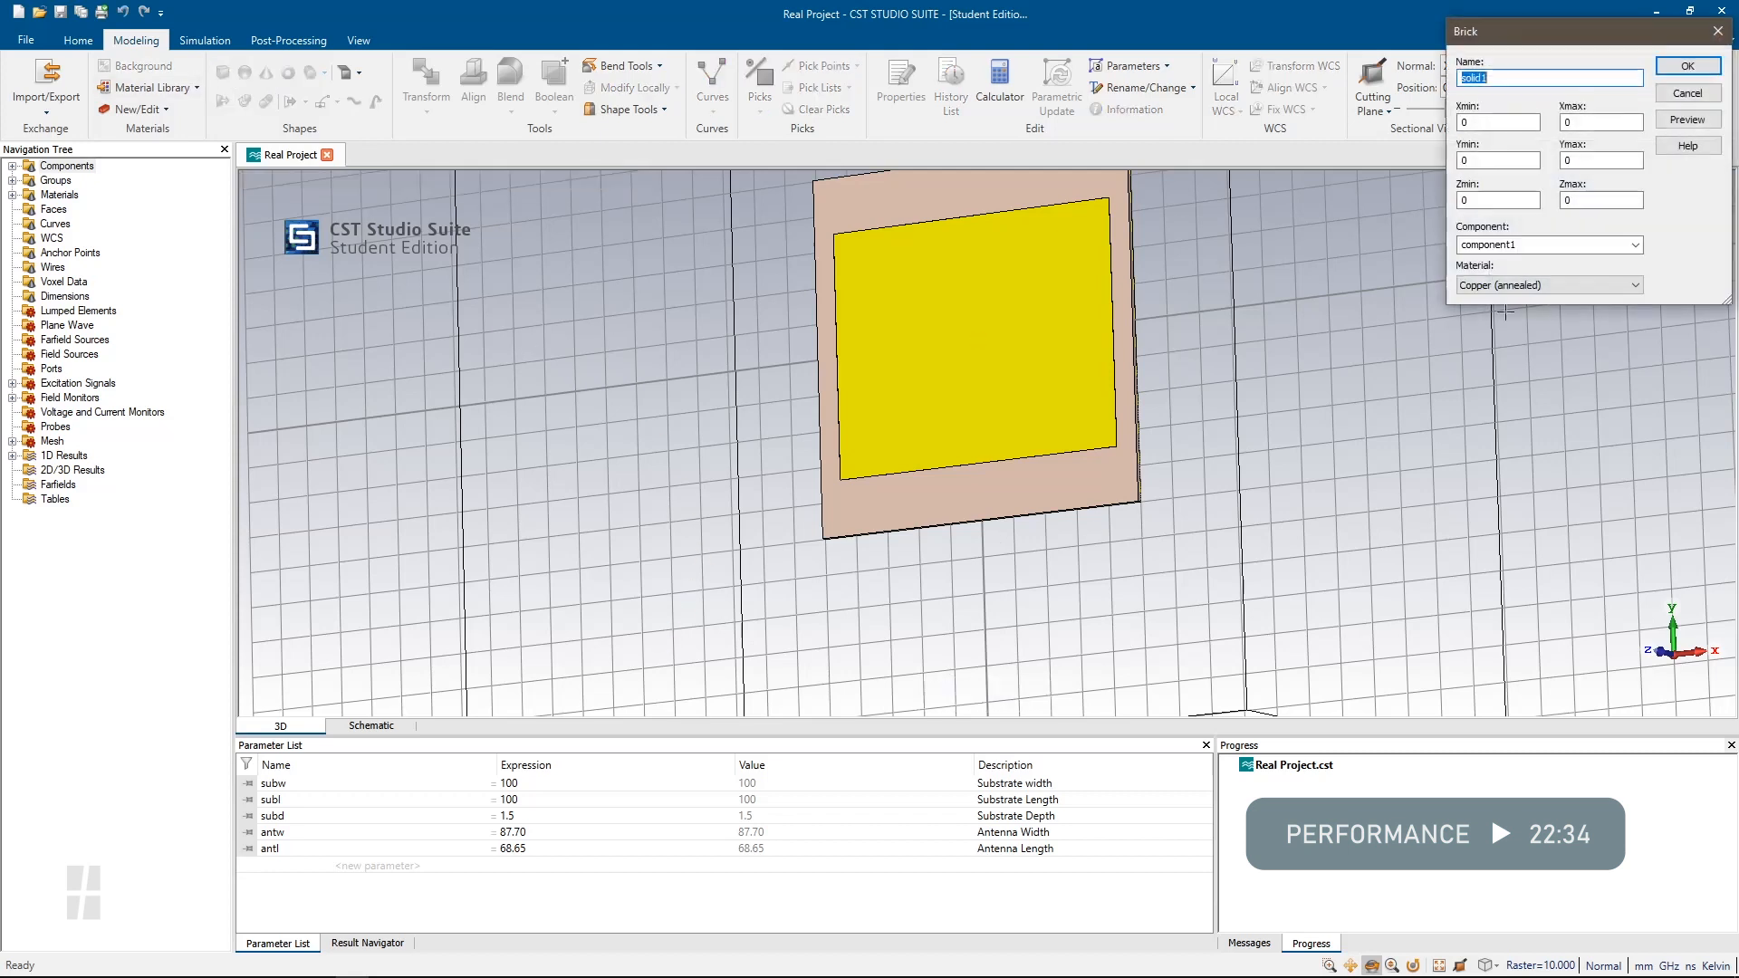
left_click_drag(1571, 25, 1333, 294)
type("Transmissio")
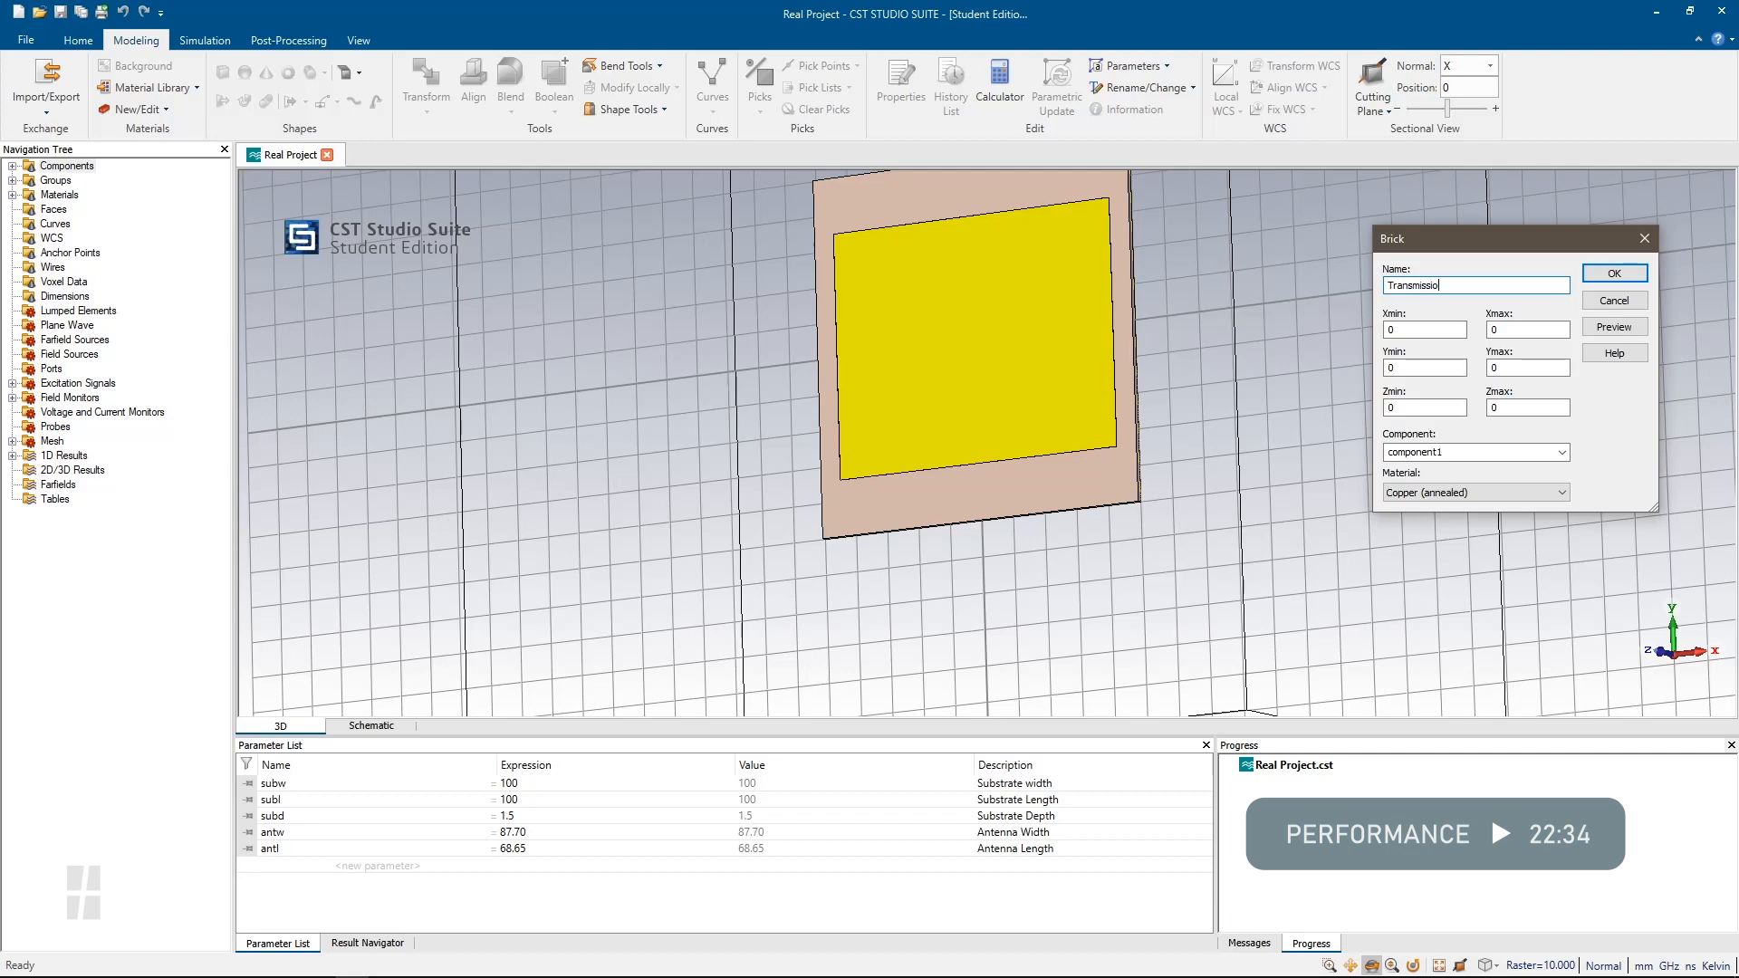
type("n Line")
key("Tab")
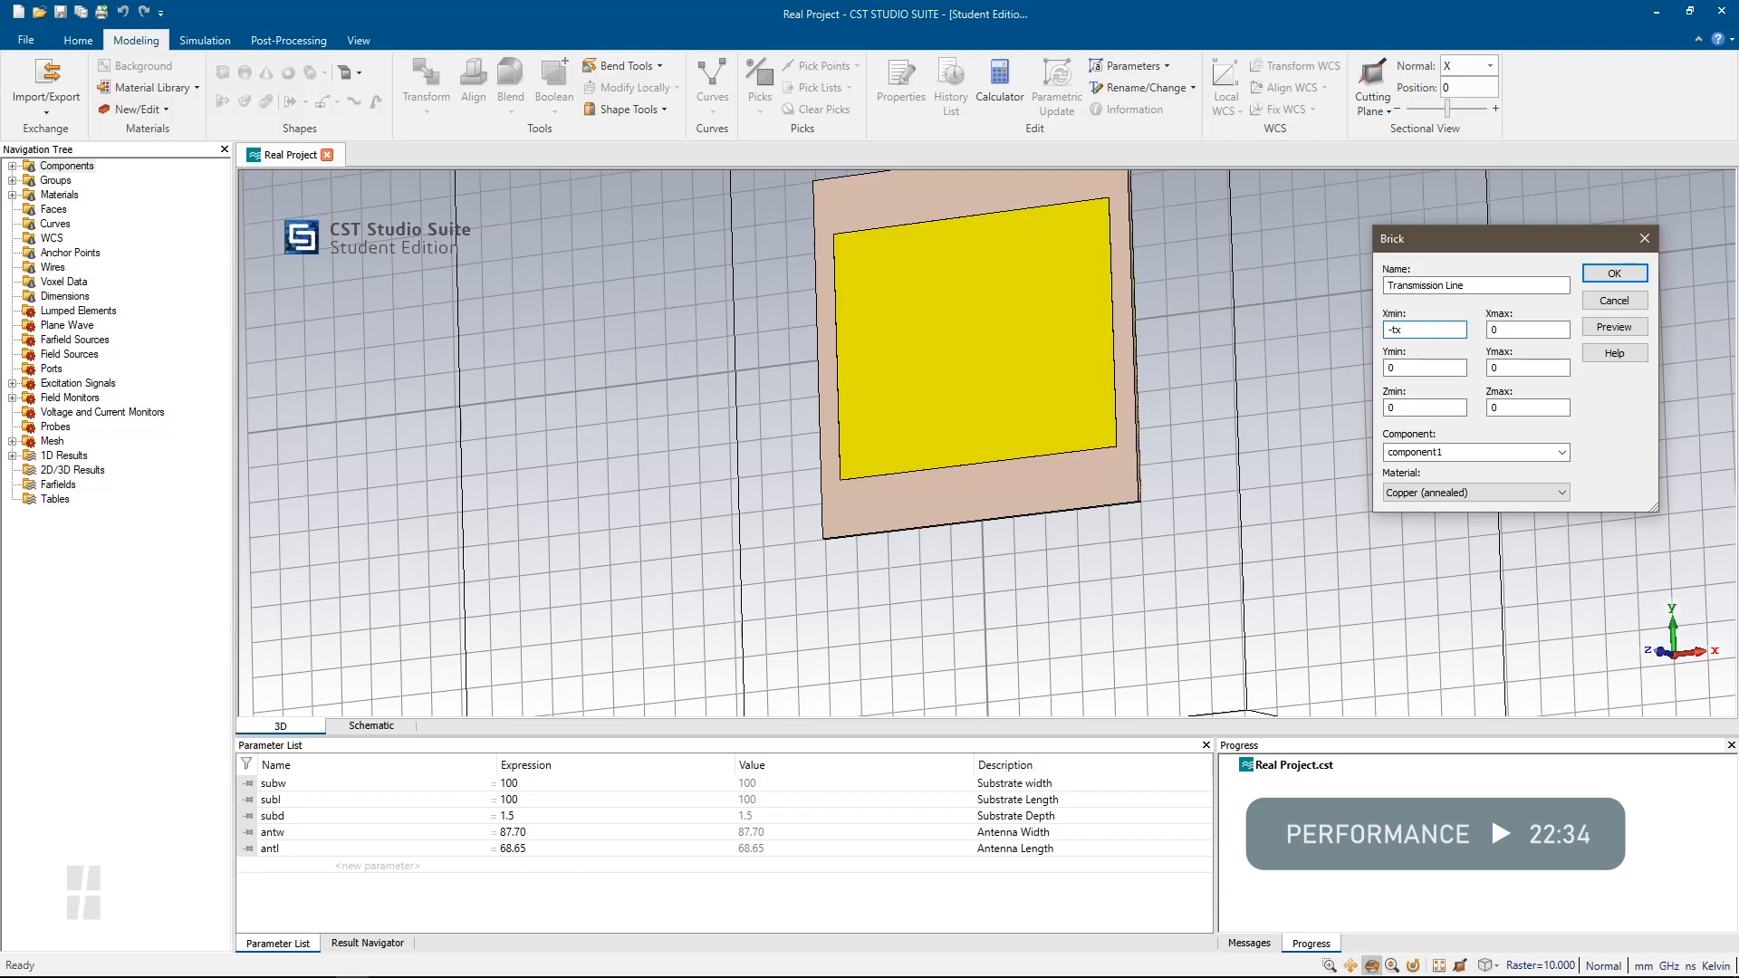
type("-txw/2")
key("Tab")
type("txw/2")
key("Tab")
Set the Transmission Line brick's Y range from -subl/2 to -antl/2, spanning the substrate edge to the patch
scroll(1065, 462, "up", 3)
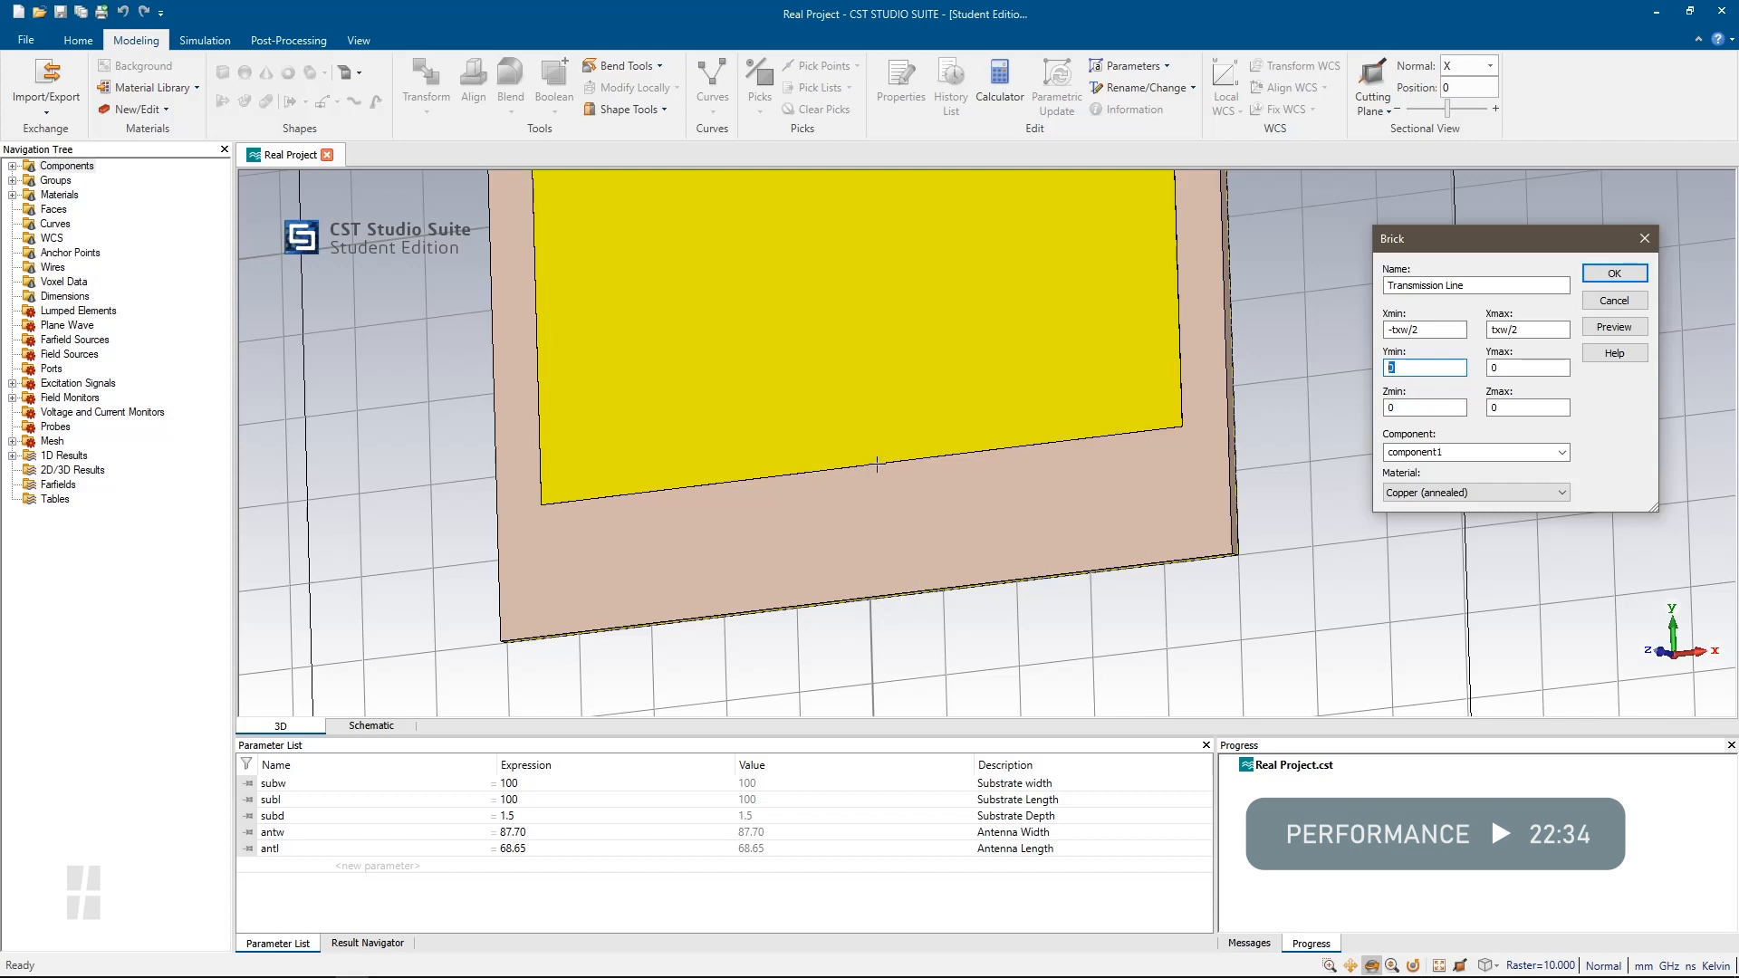
key("BackSpace")
type("subl/2")
key("Home")
type("-")
double_click(1488, 368)
type("-antl/2")
Set the Transmission Line brick's Z range from subd to subd+0.035 and keep Copper (annealed) as its material
double_click(1410, 409)
type("sub")
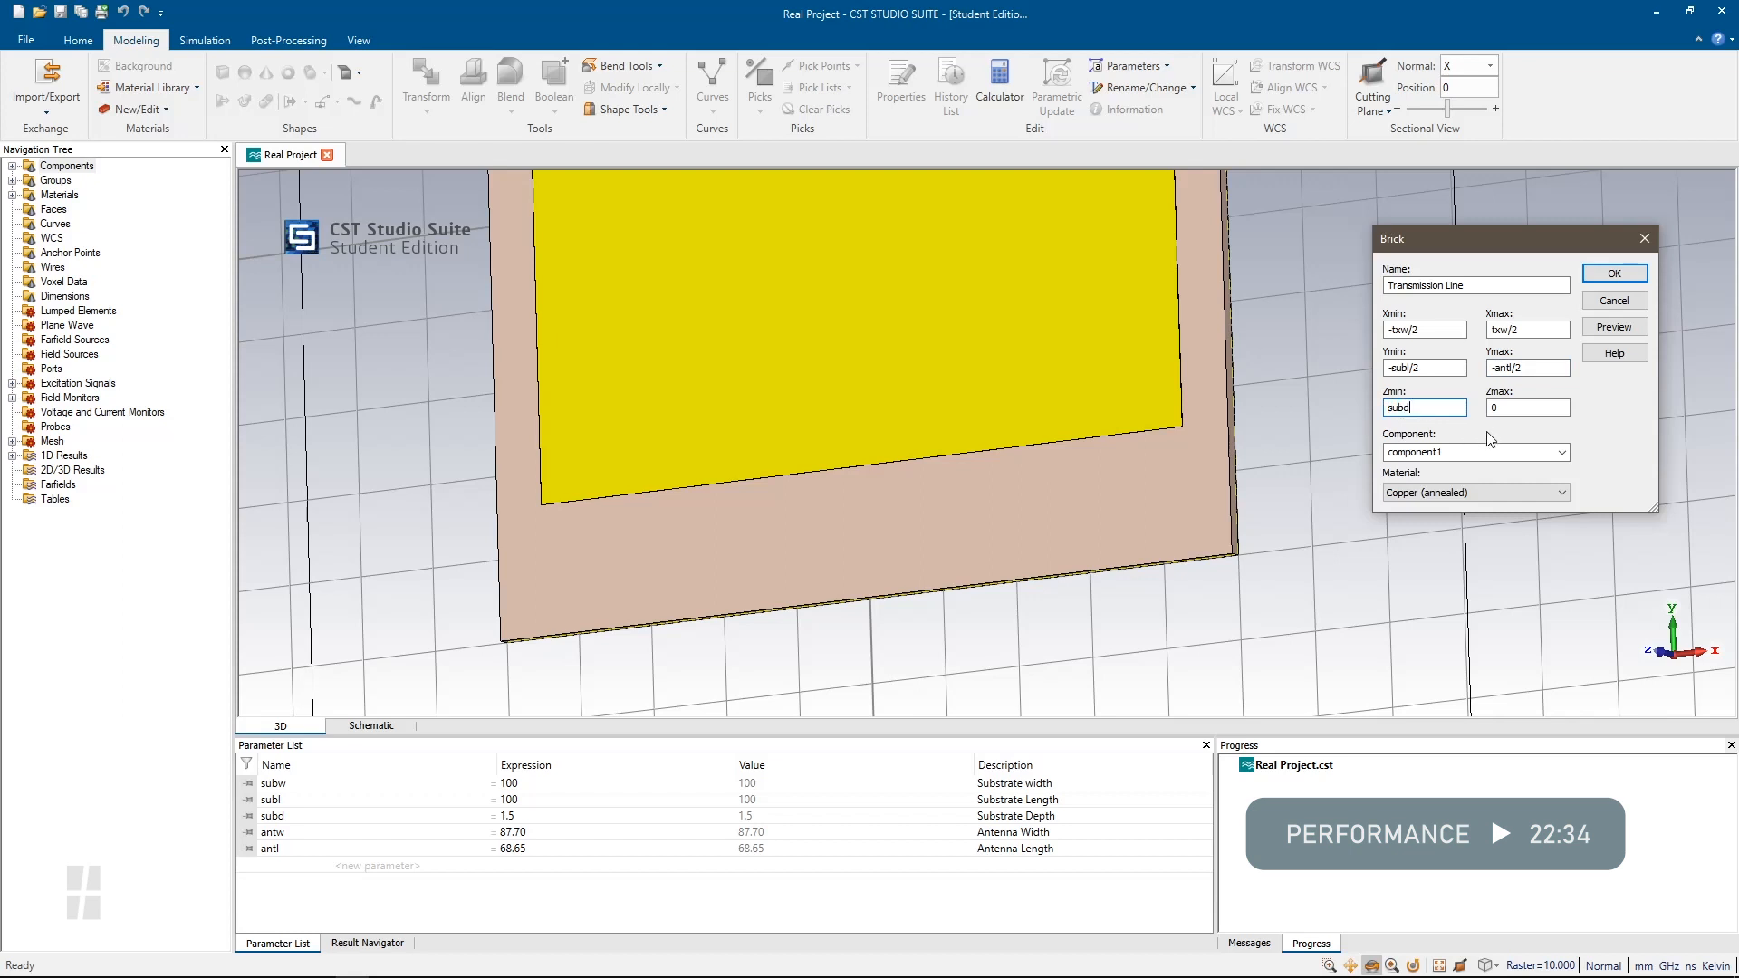
double_click(1492, 408)
type("subd+0.035")
left_click(1471, 492)
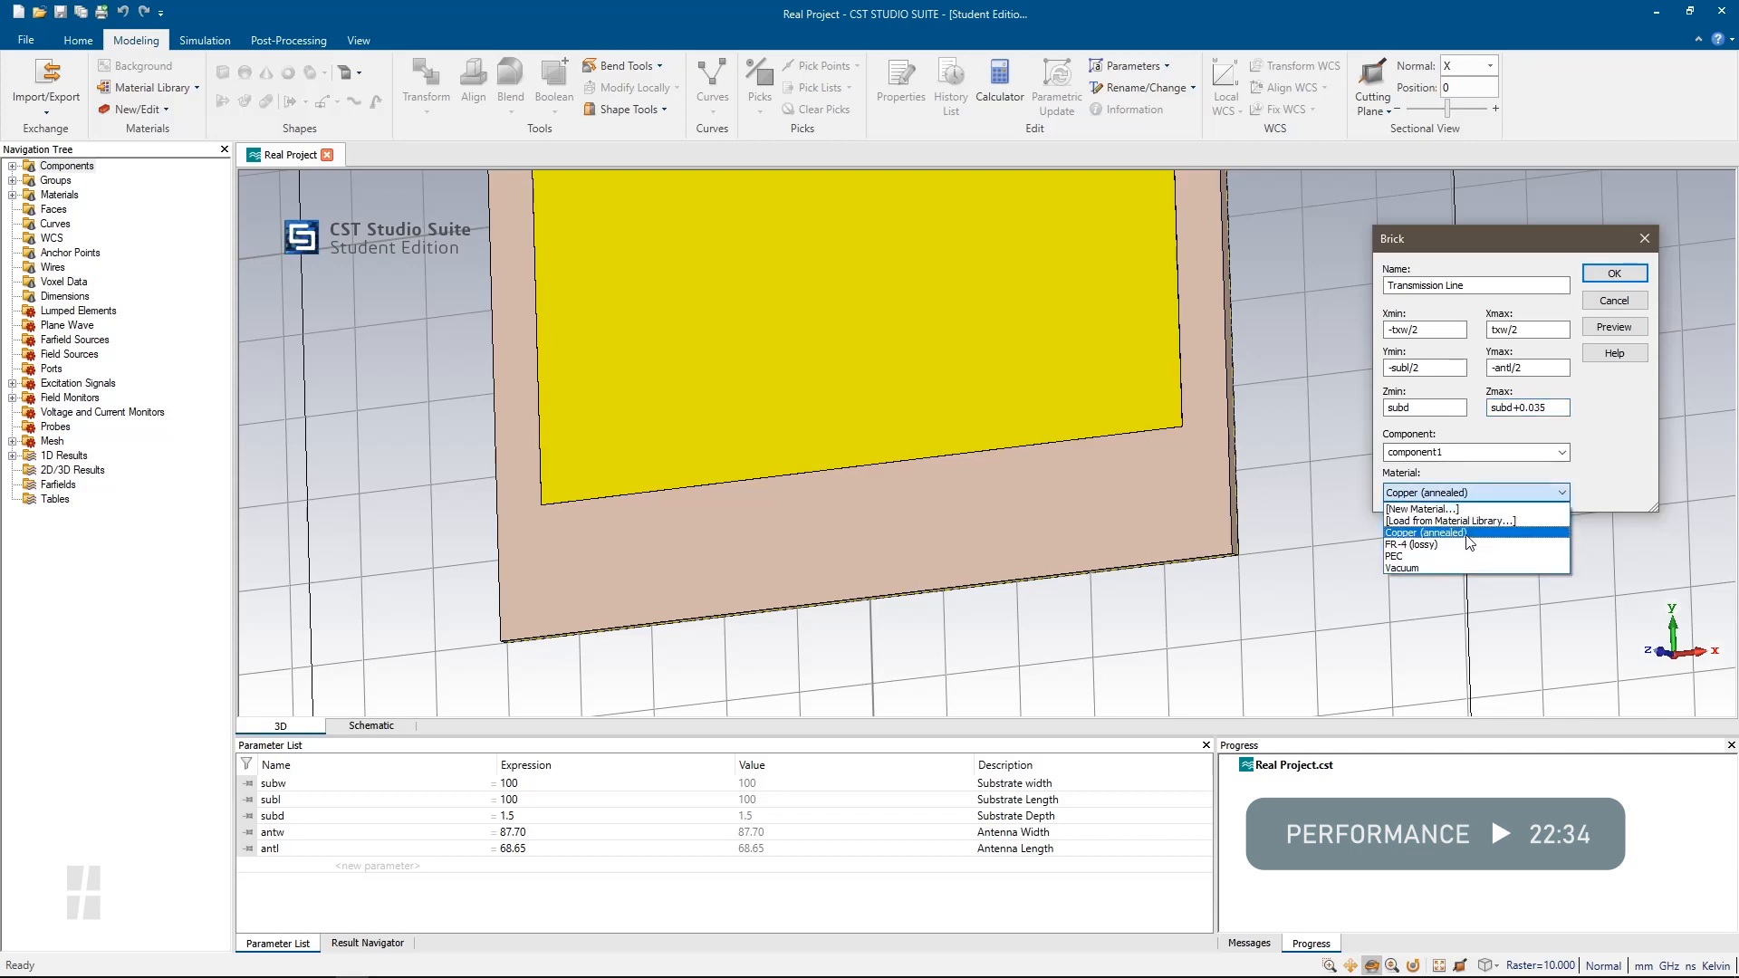
left_click(1471, 498)
Preview the Transmission Line brick, defining the missing parameter txw as 3 with the description "Transmission Line Width"
left_click(1615, 327)
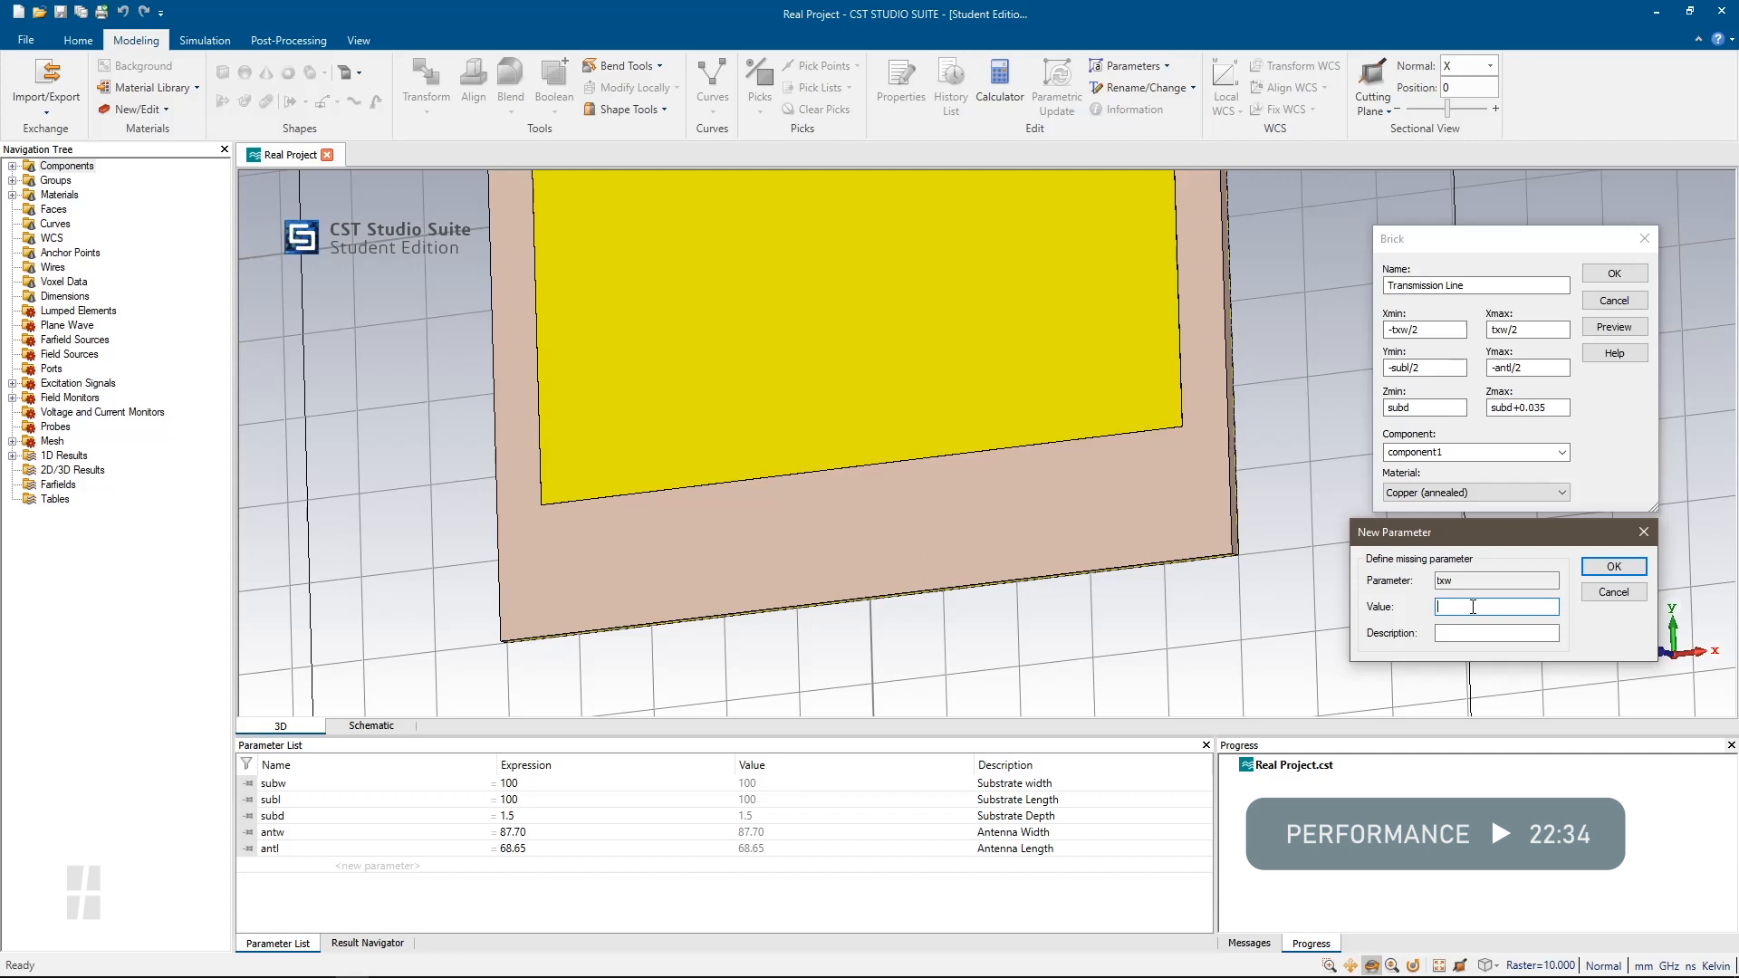
type("3")
left_click(1513, 639)
type("Transmission Line Width")
key("Return")
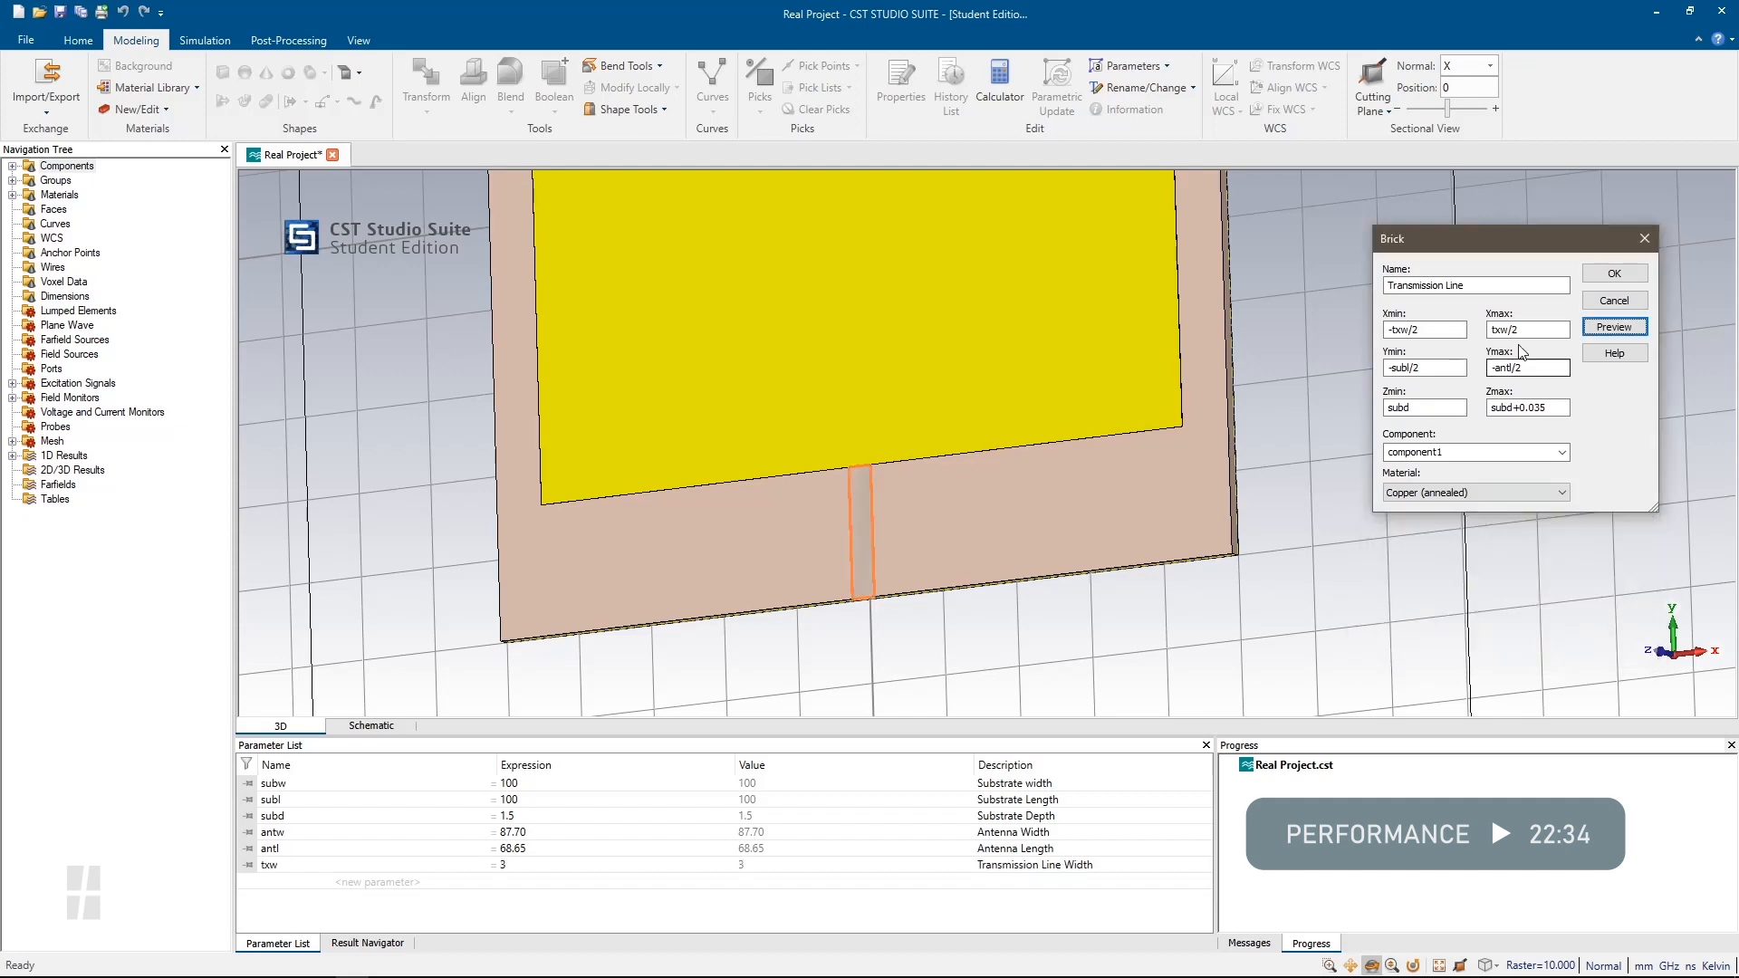
Create the Transmission Line brick, deleting current and parametric results while keeping the result cache
left_click_drag(928, 513, 1046, 561)
left_click(1613, 272)
left_click_drag(1483, 271, 1462, 533)
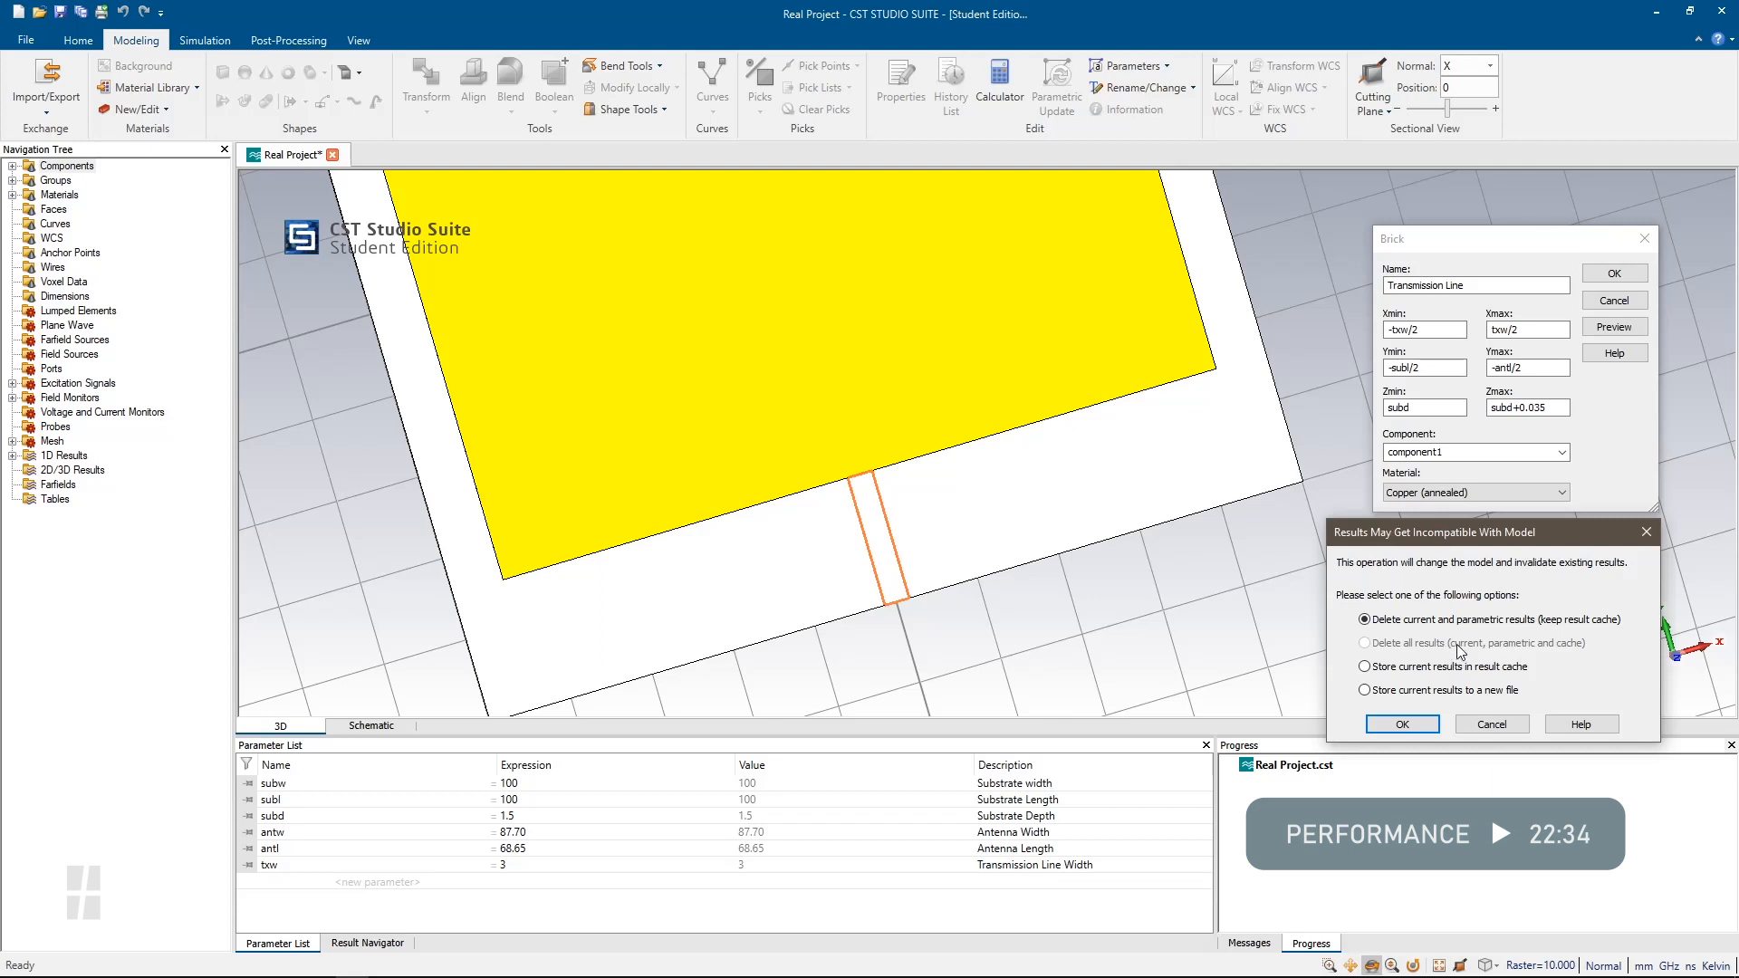
left_click(1403, 725)
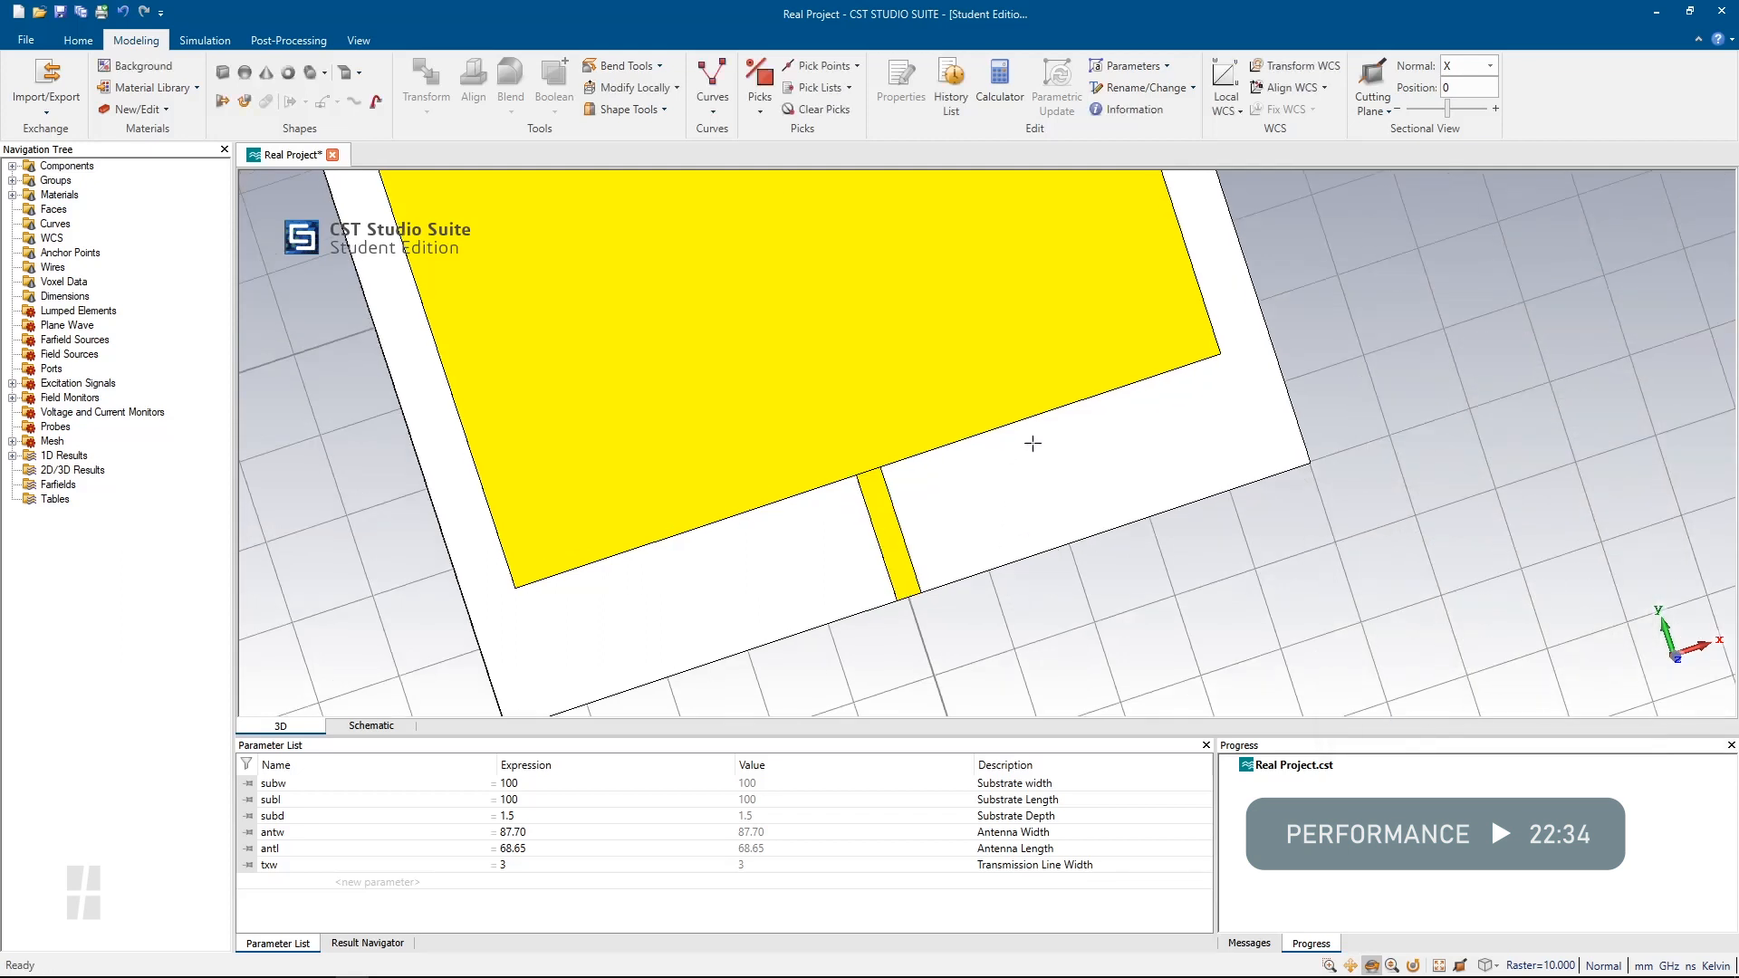
Examine where the transmission line meets the substrate edge and the patch
left_click_drag(1032, 443, 889, 593)
scroll(895, 618, "up", 5)
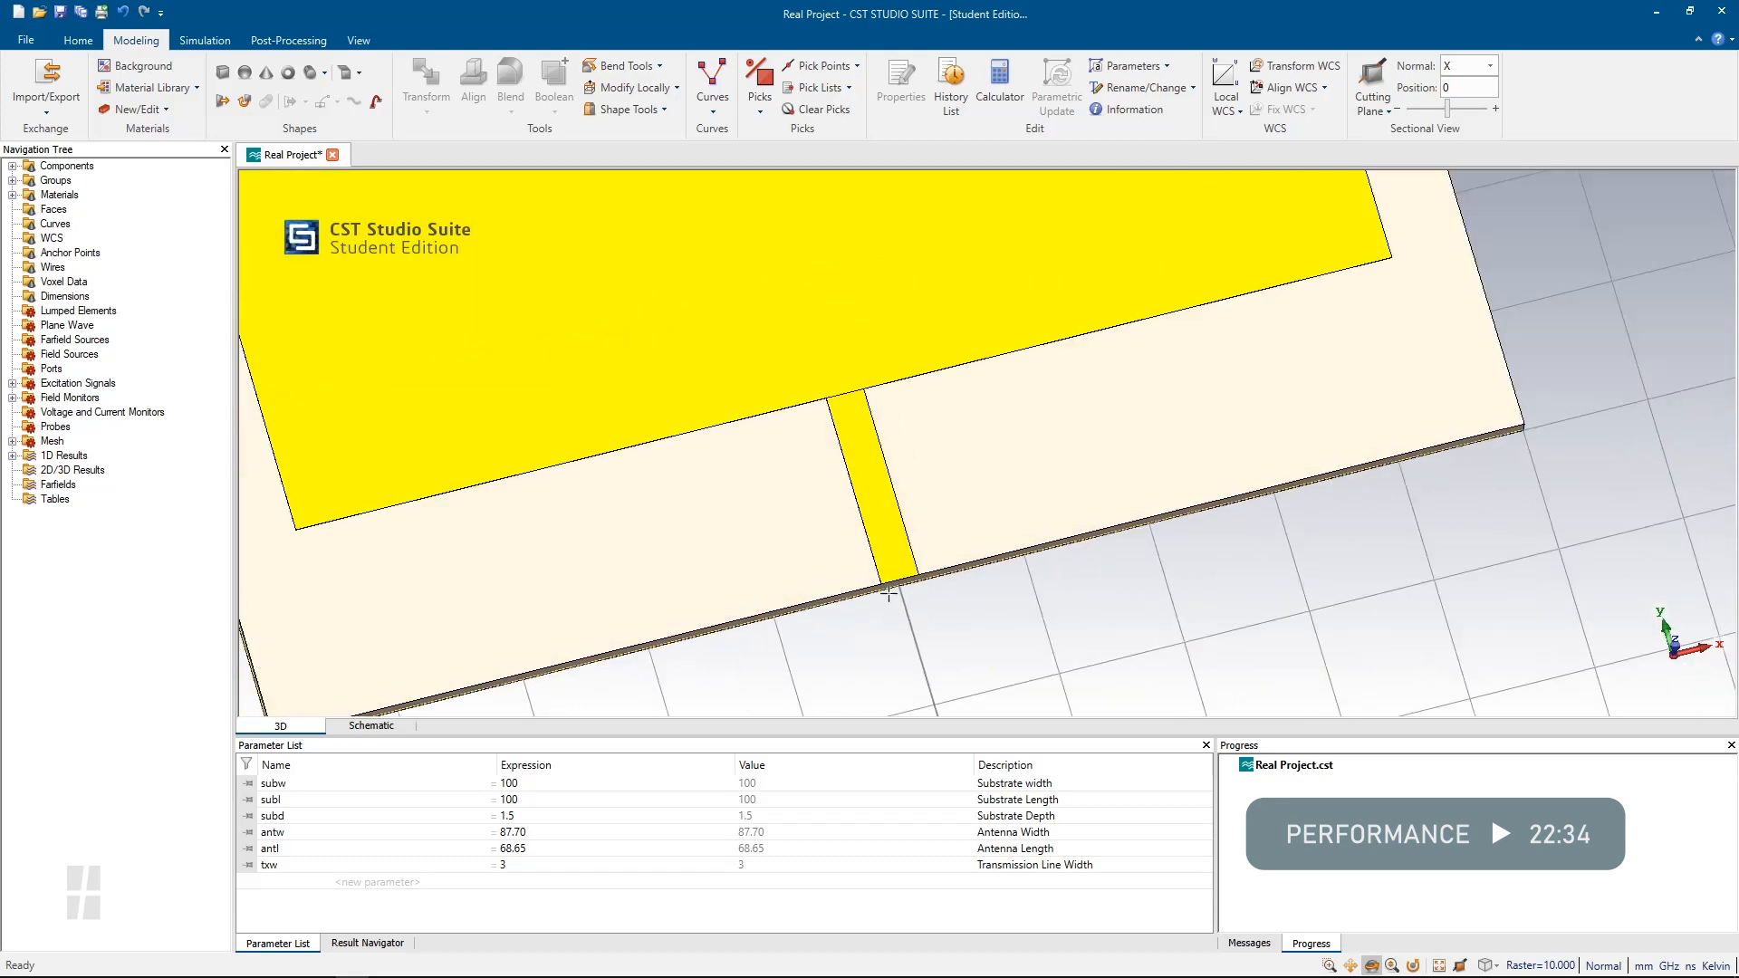
scroll(889, 593, "down", 5)
scroll(884, 593, "up", 2)
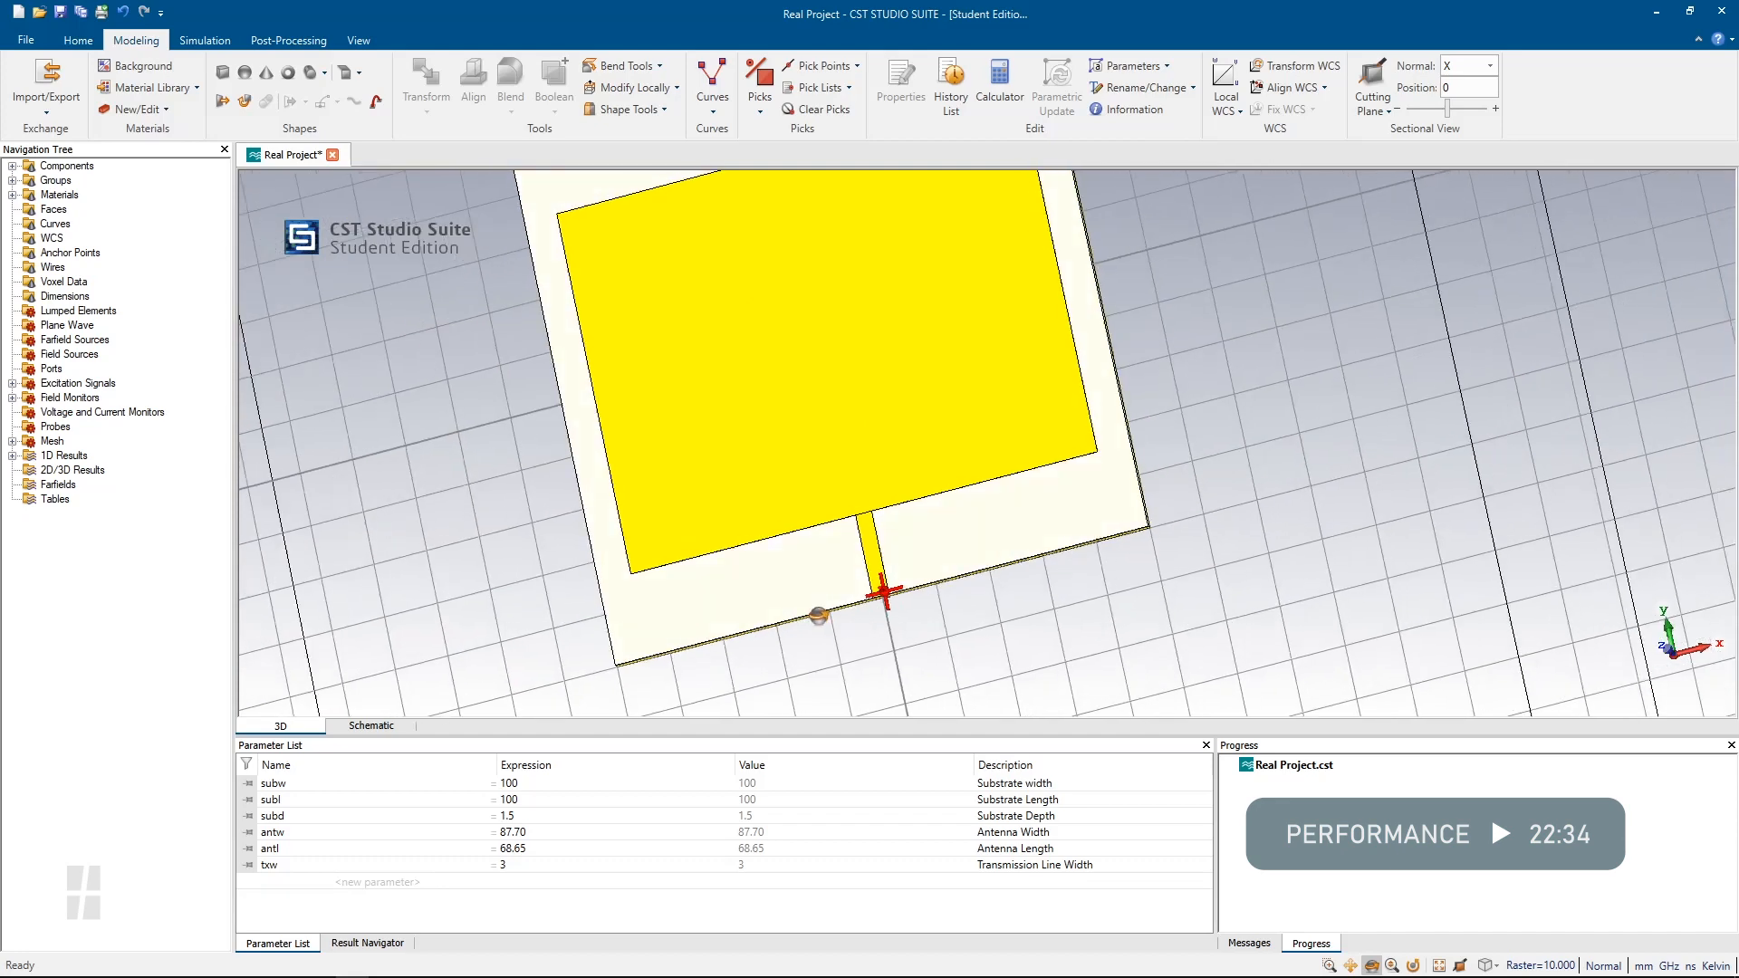
left_click_drag(884, 594, 953, 577)
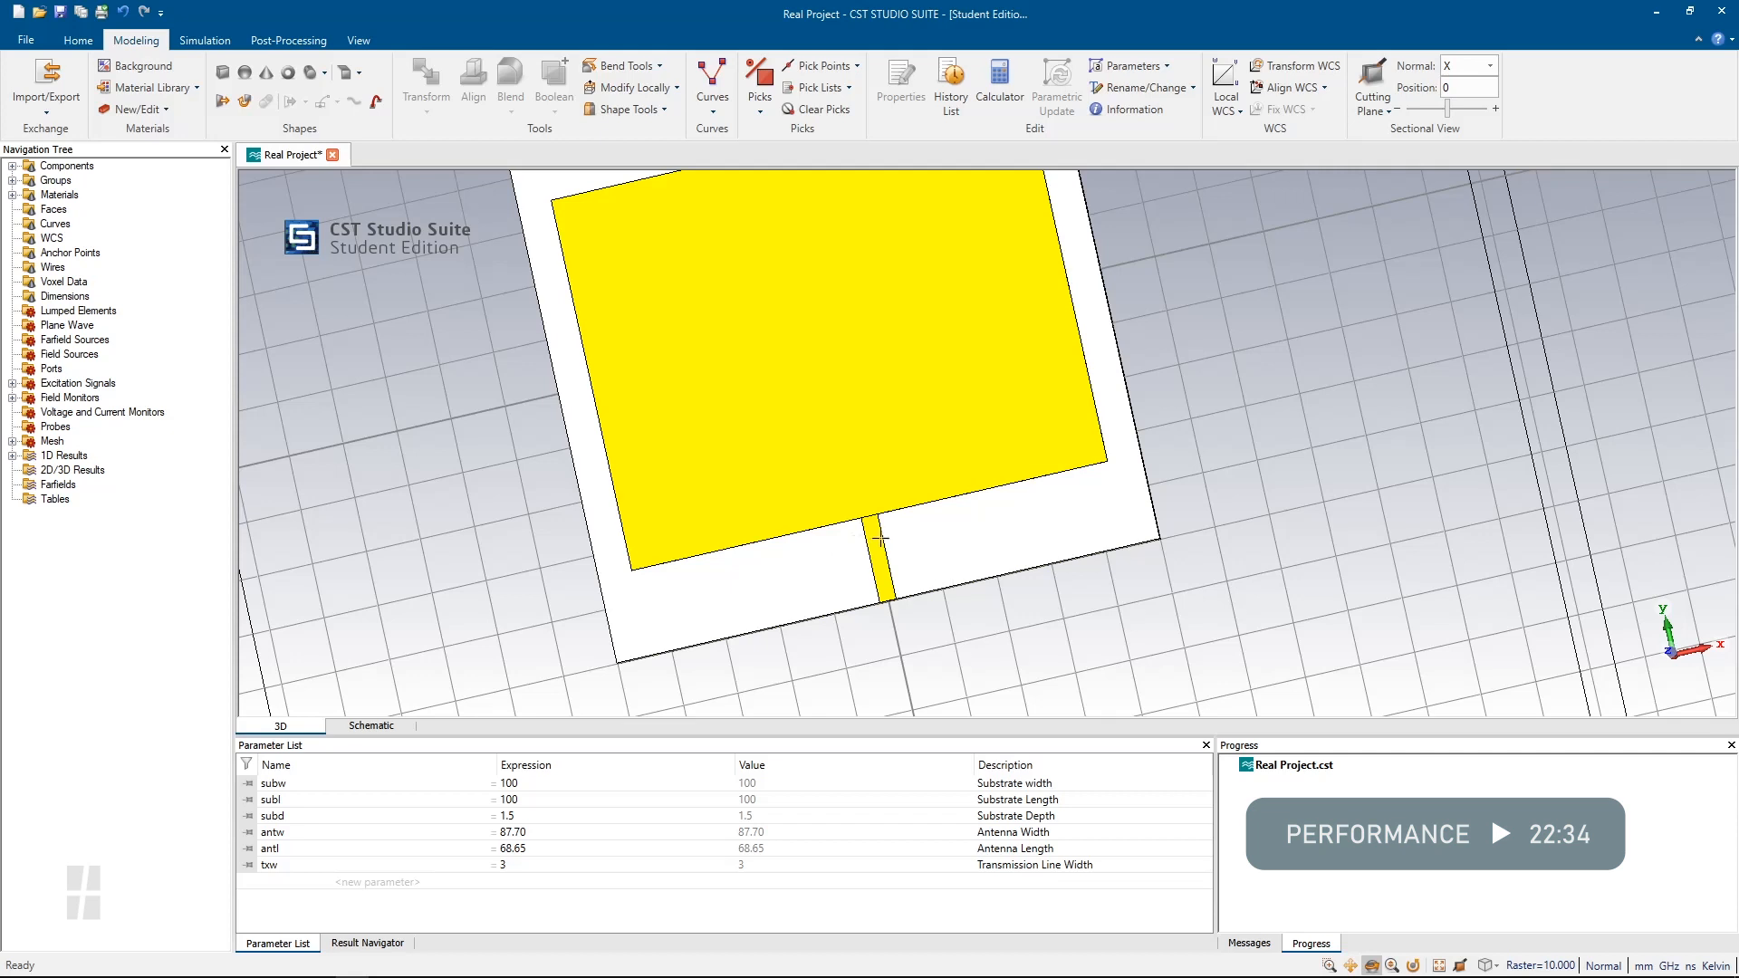
scroll(883, 490, "up", 4)
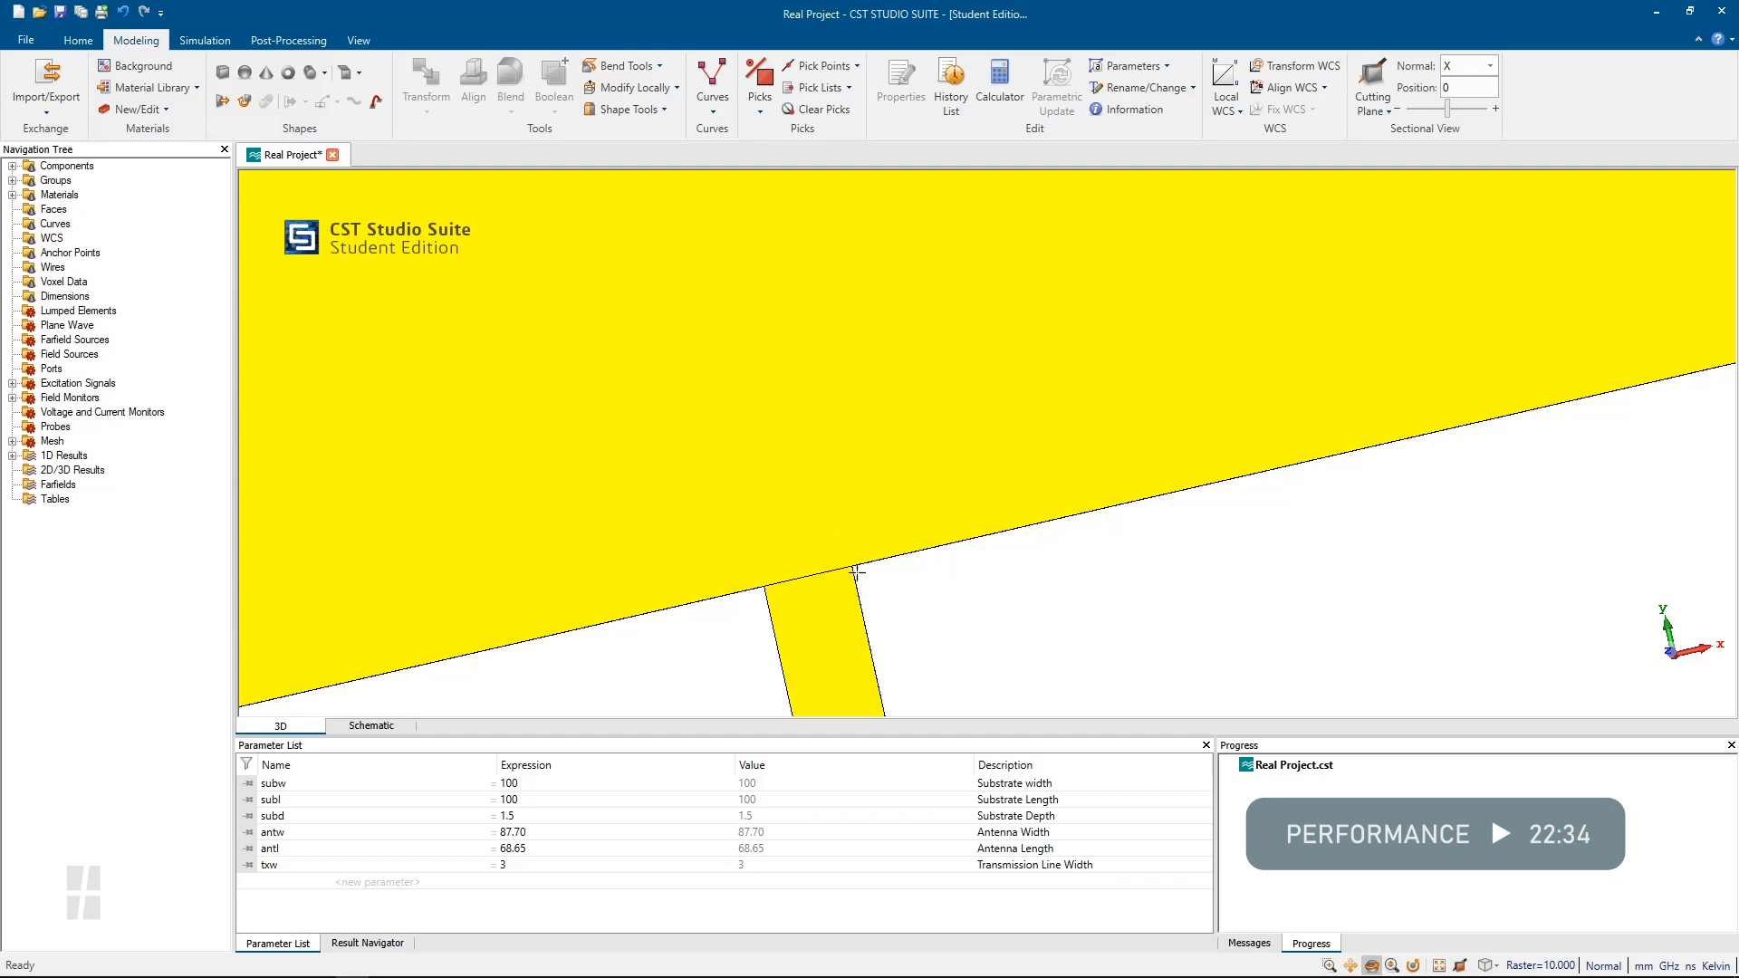
scroll(978, 596, "down", 4)
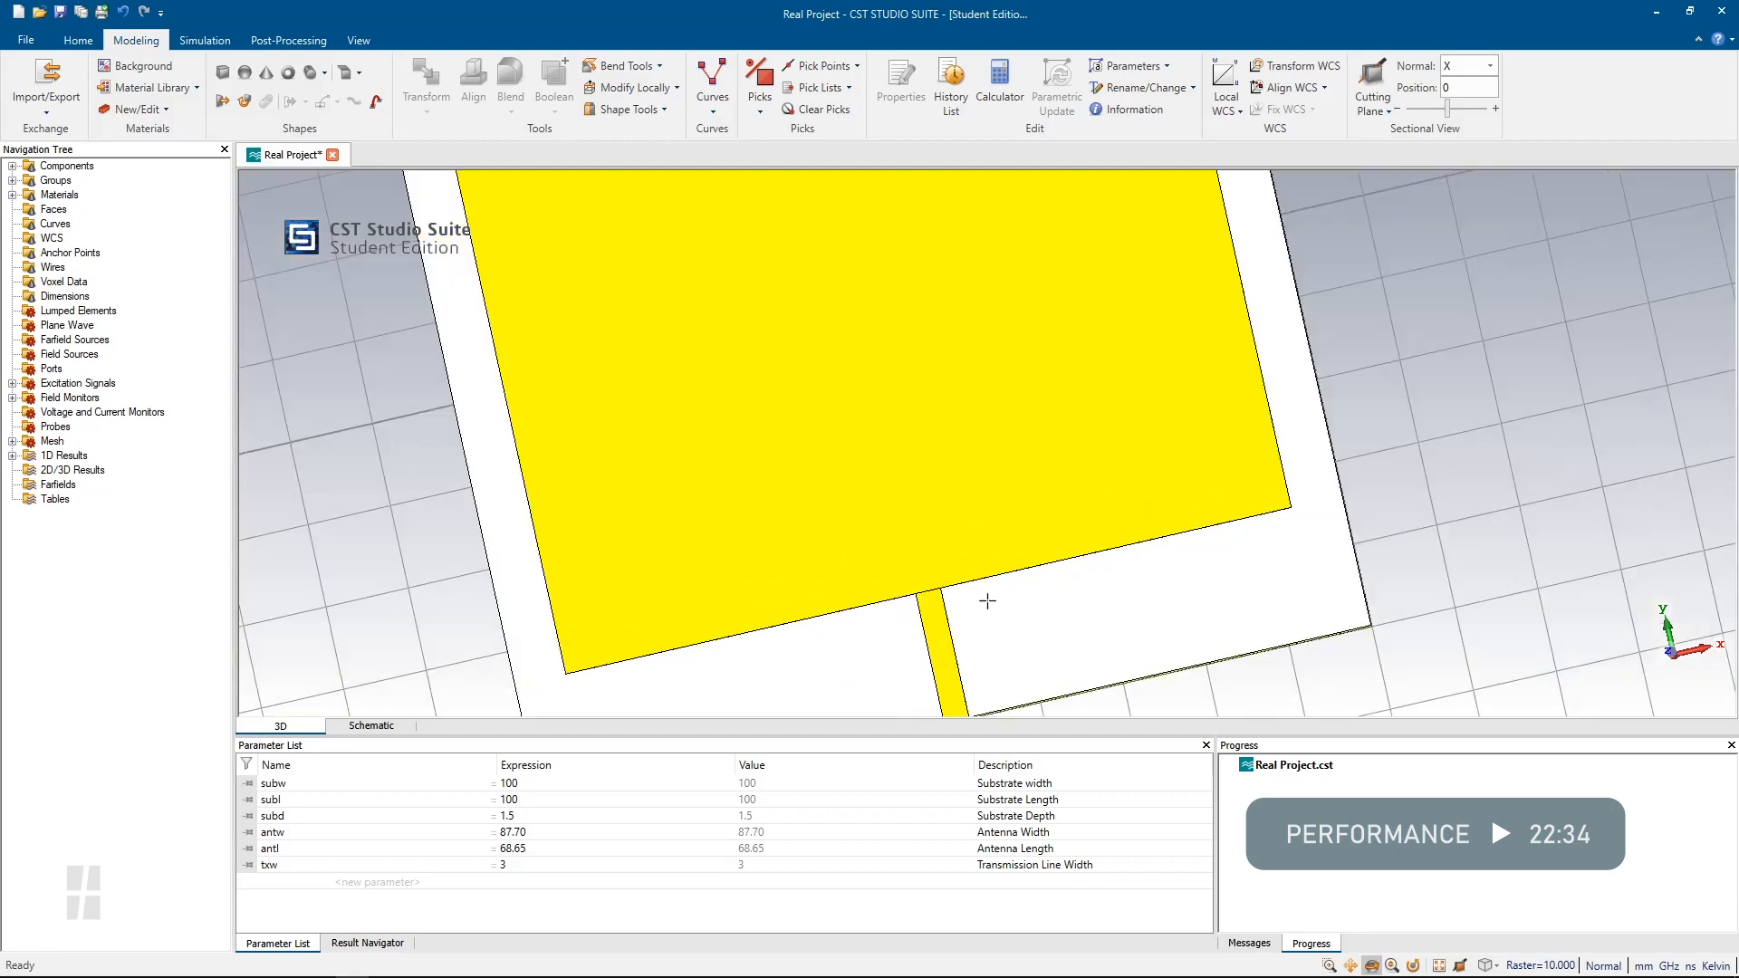
key("p")
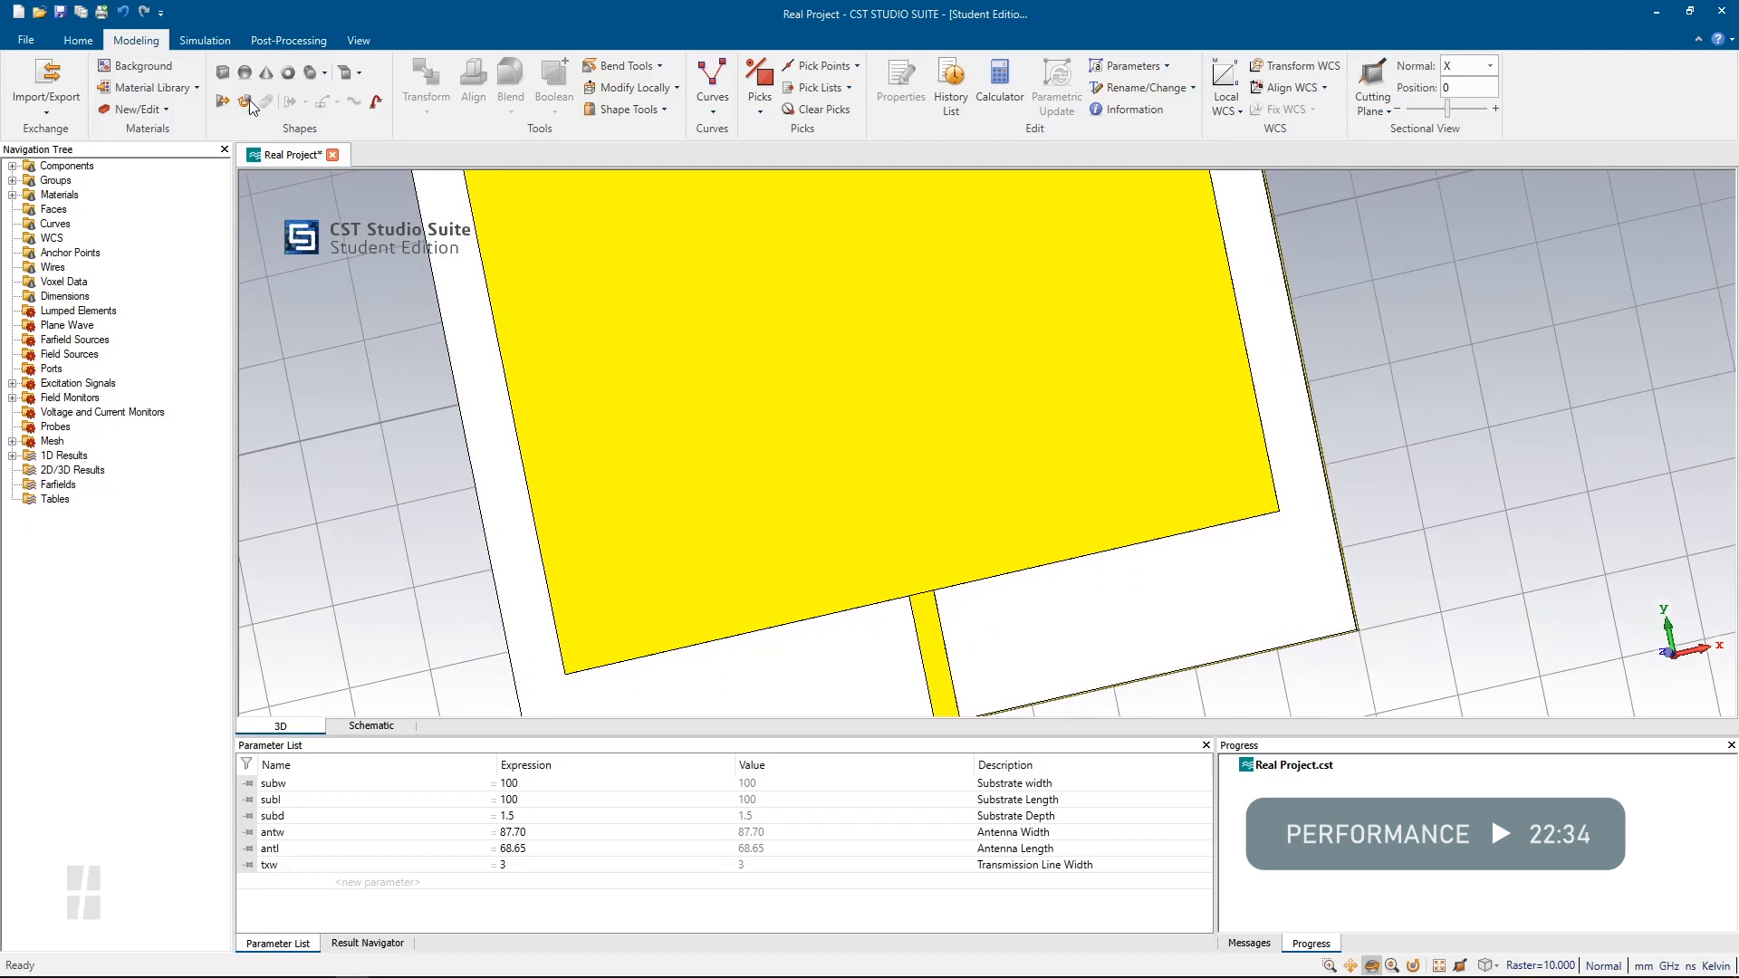
Start a new brick named Inset with its X range from txw/2 to txw/2+insw
key("Escape")
left_click_drag(1568, 29, 1534, 253)
type("Inset")
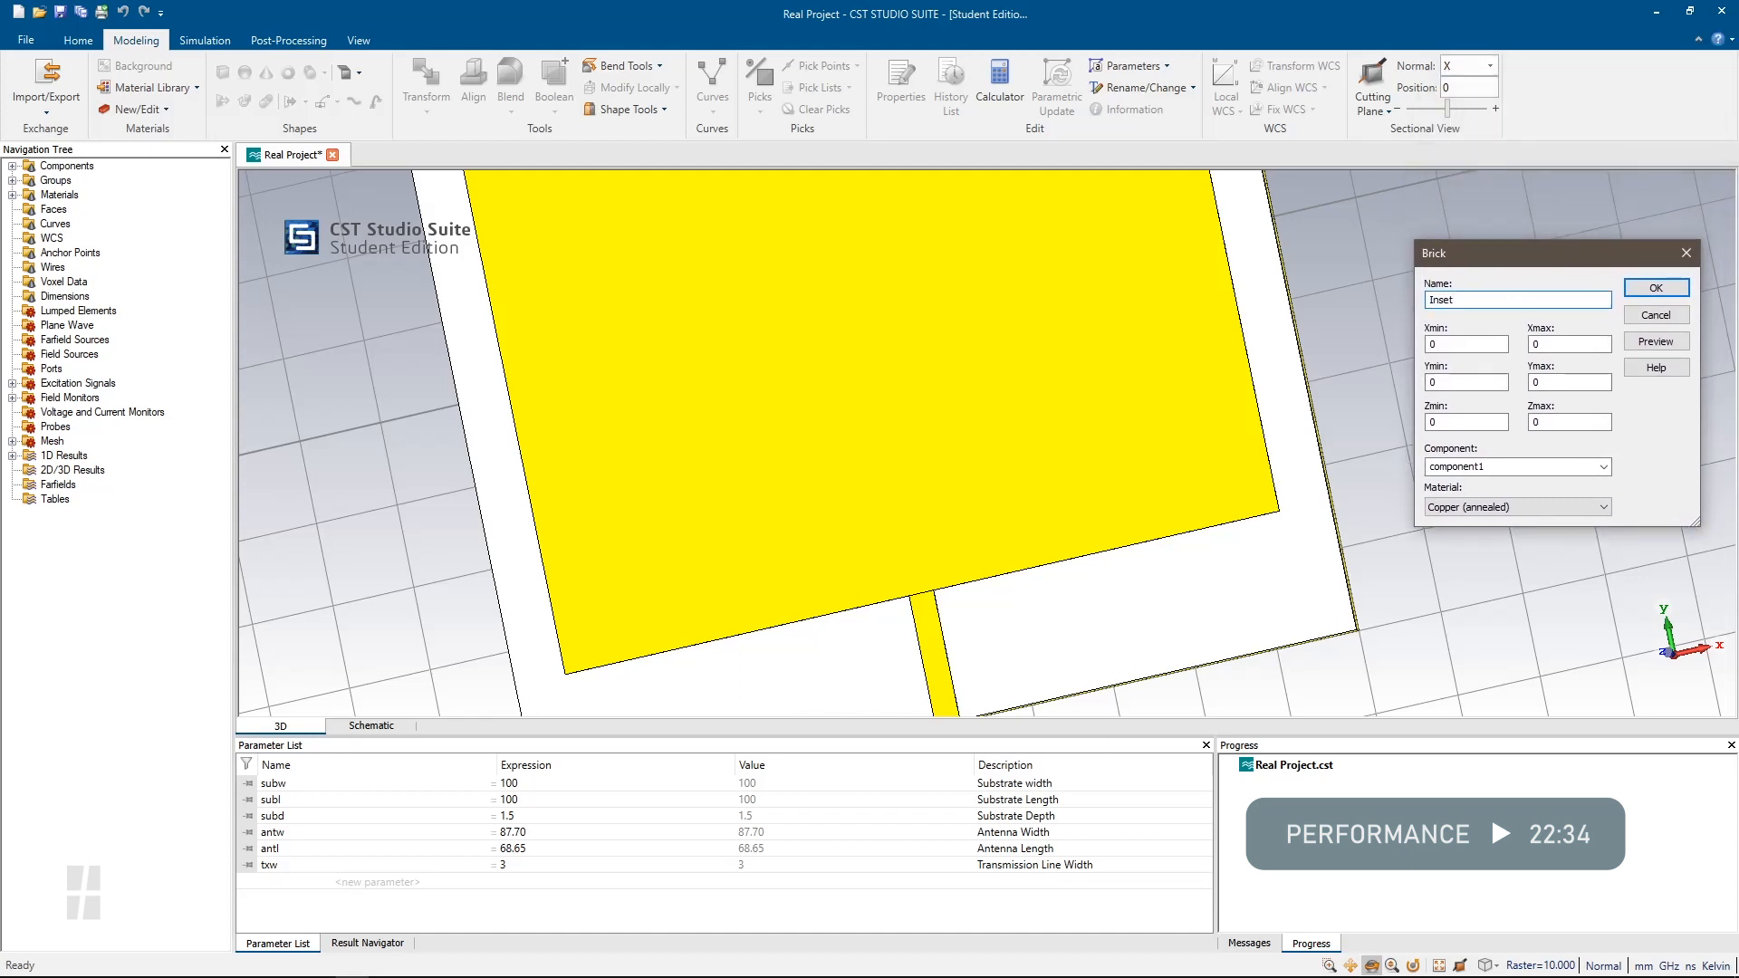
double_click(1462, 345)
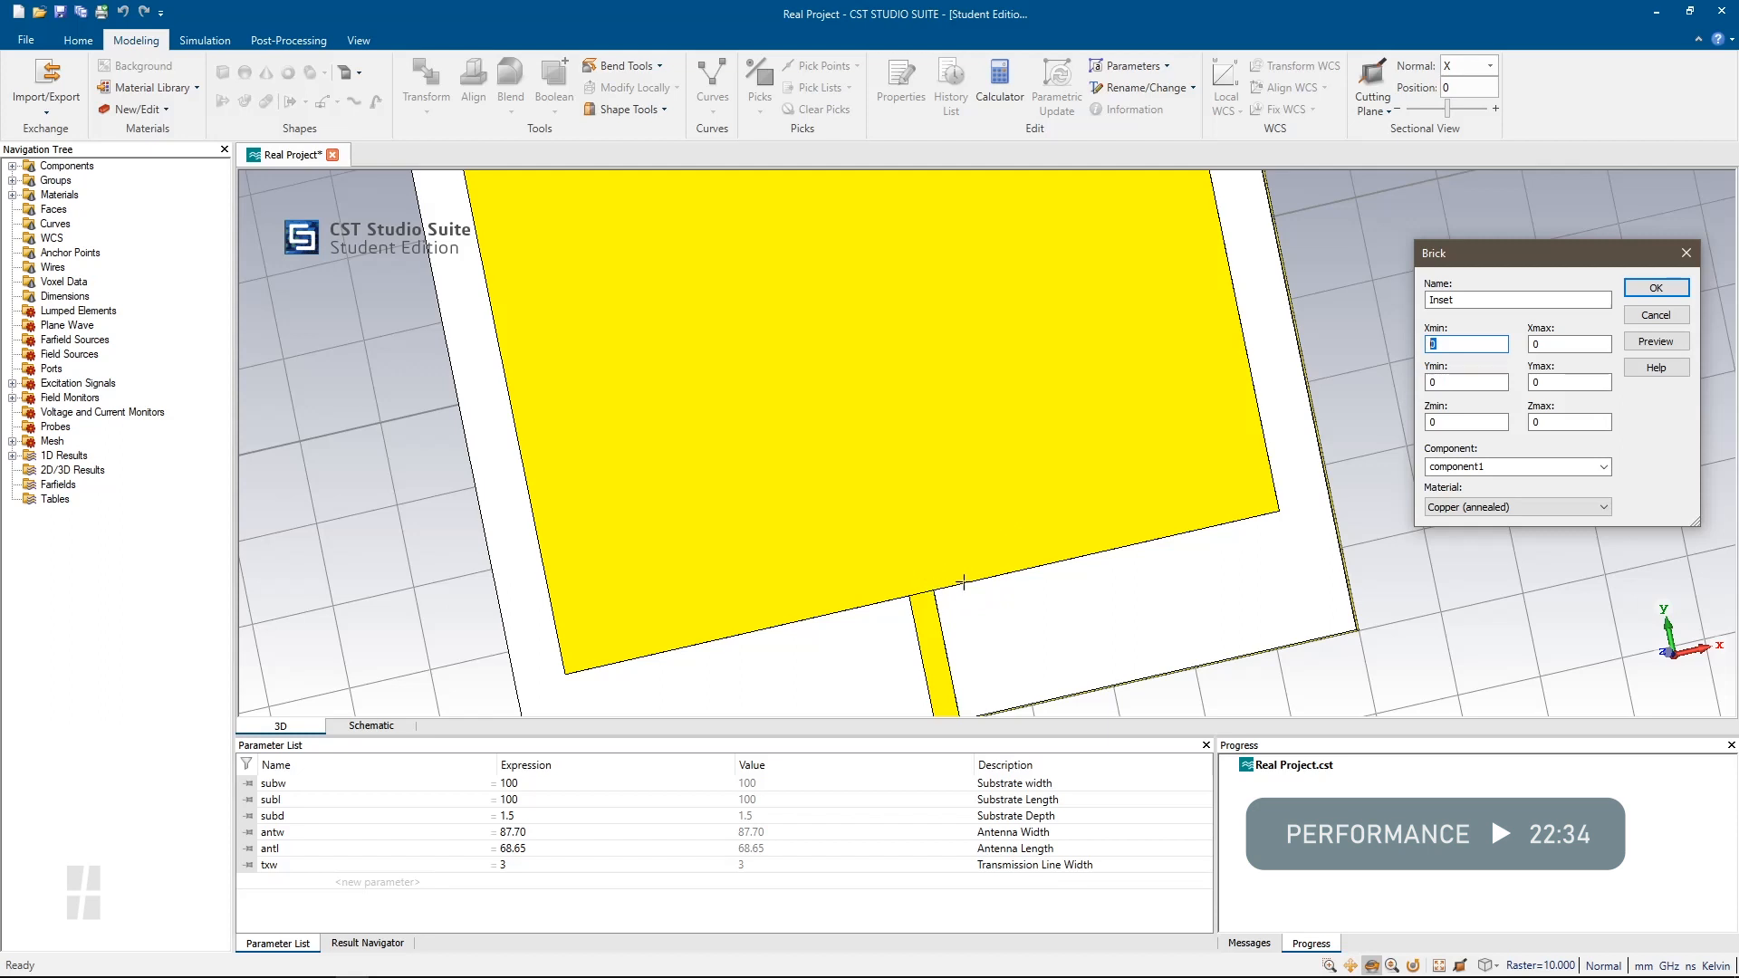
scroll(933, 591, "up", 4)
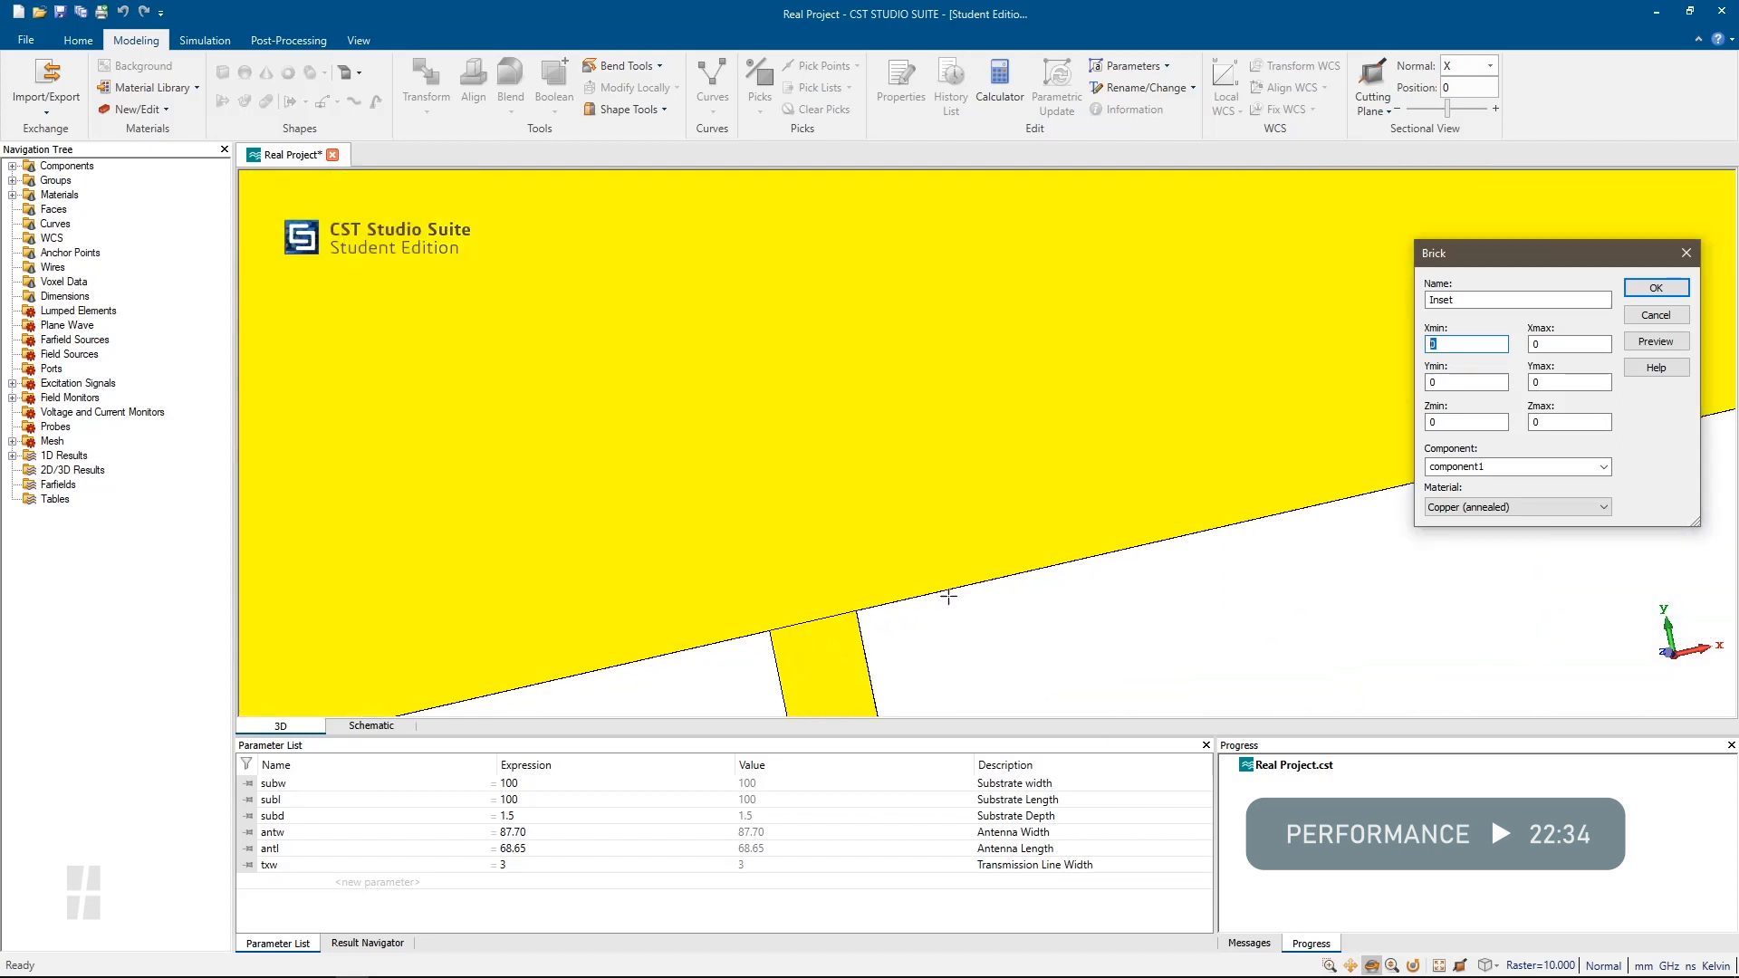
left_click(1470, 344)
key("BackSpace")
type("txw/2")
left_click(1565, 345)
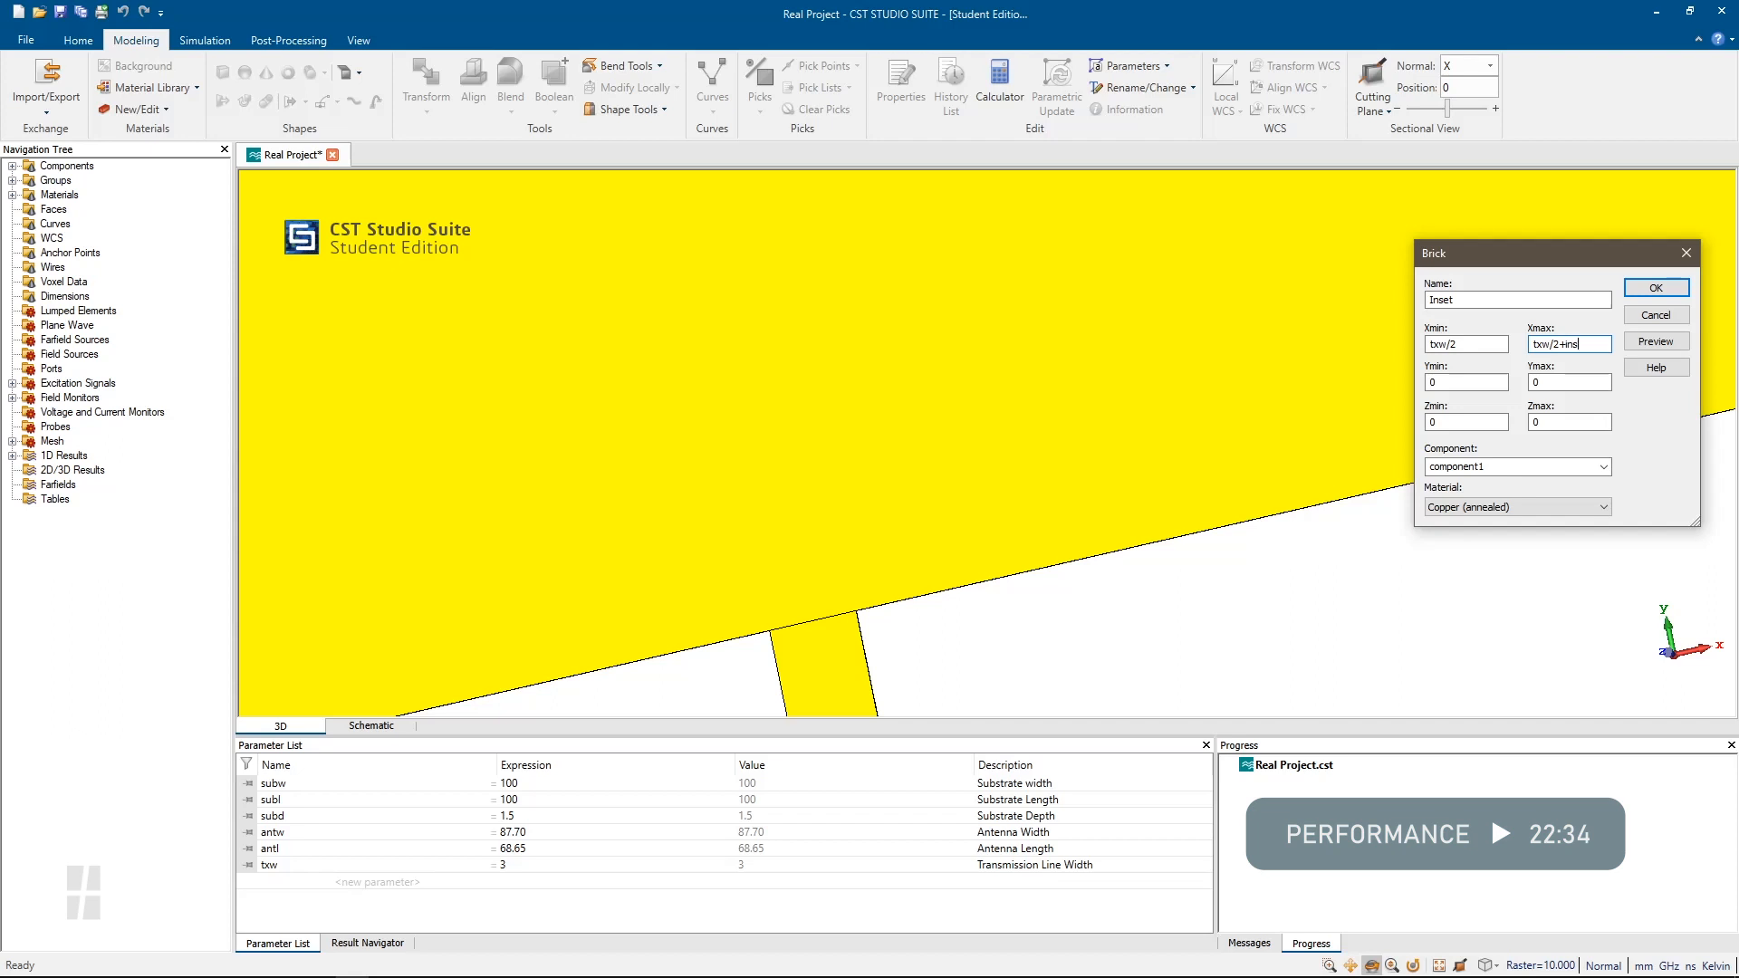
Set the Inset brick's Ymin to -antl/2+insl and its Ymax to -antl/2
left_click(1441, 383)
key("BackSpace")
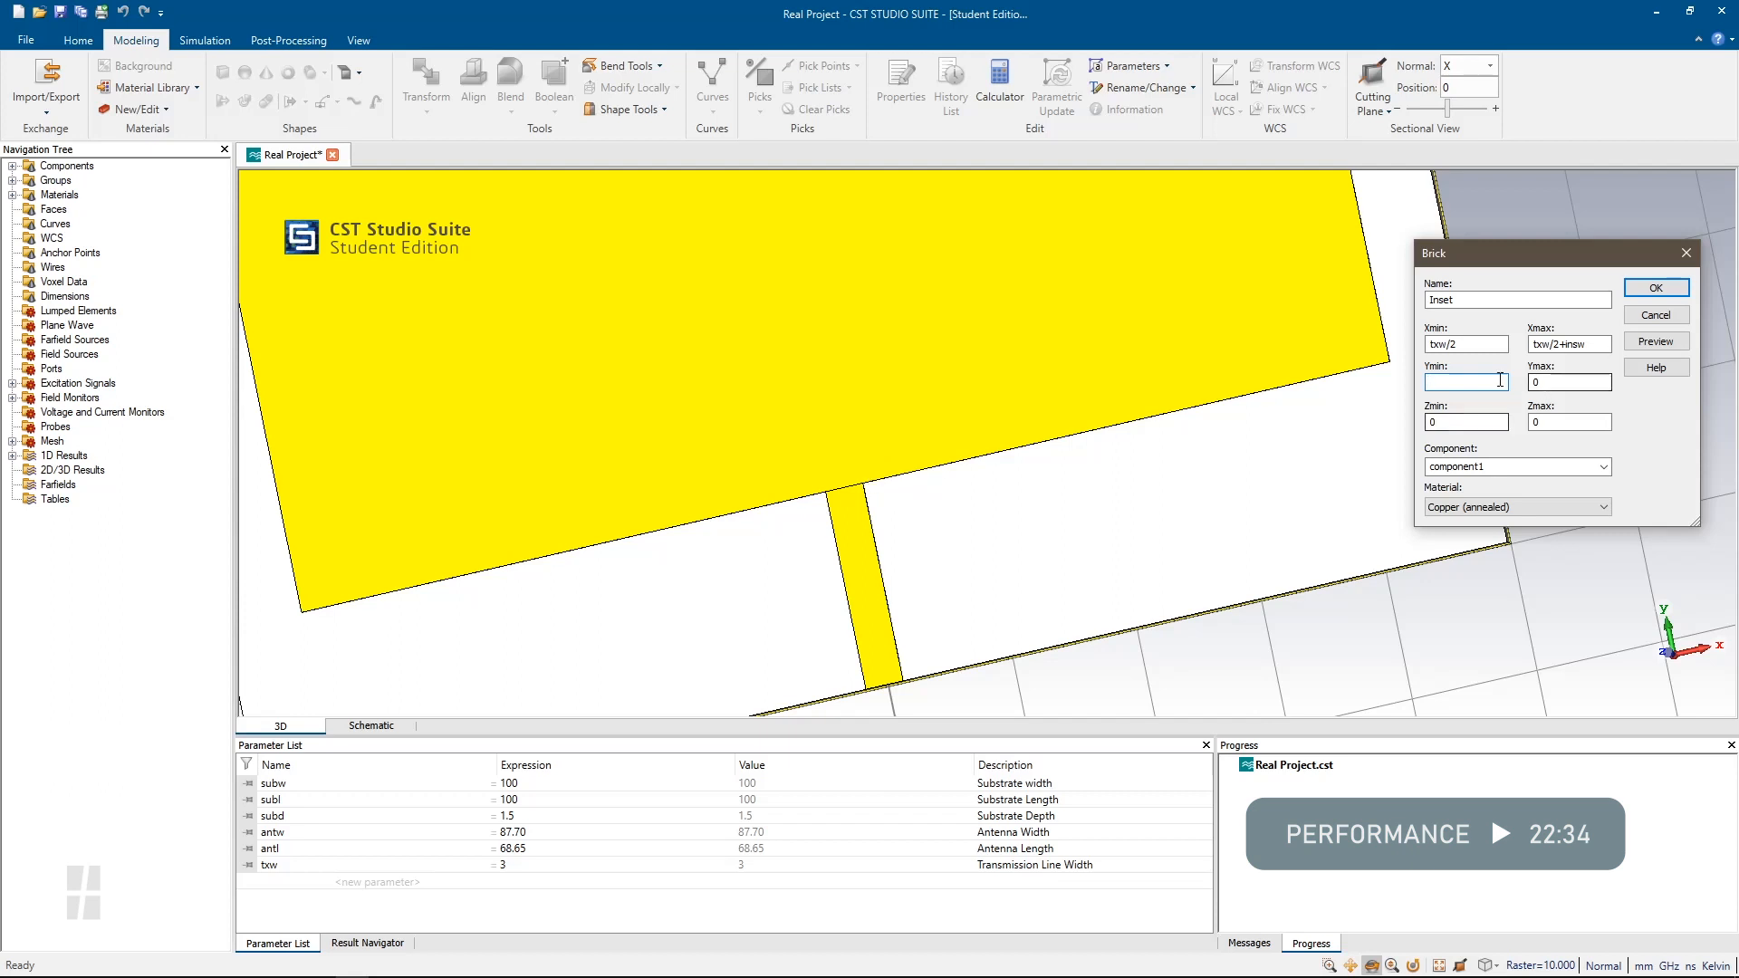
left_click(1549, 383)
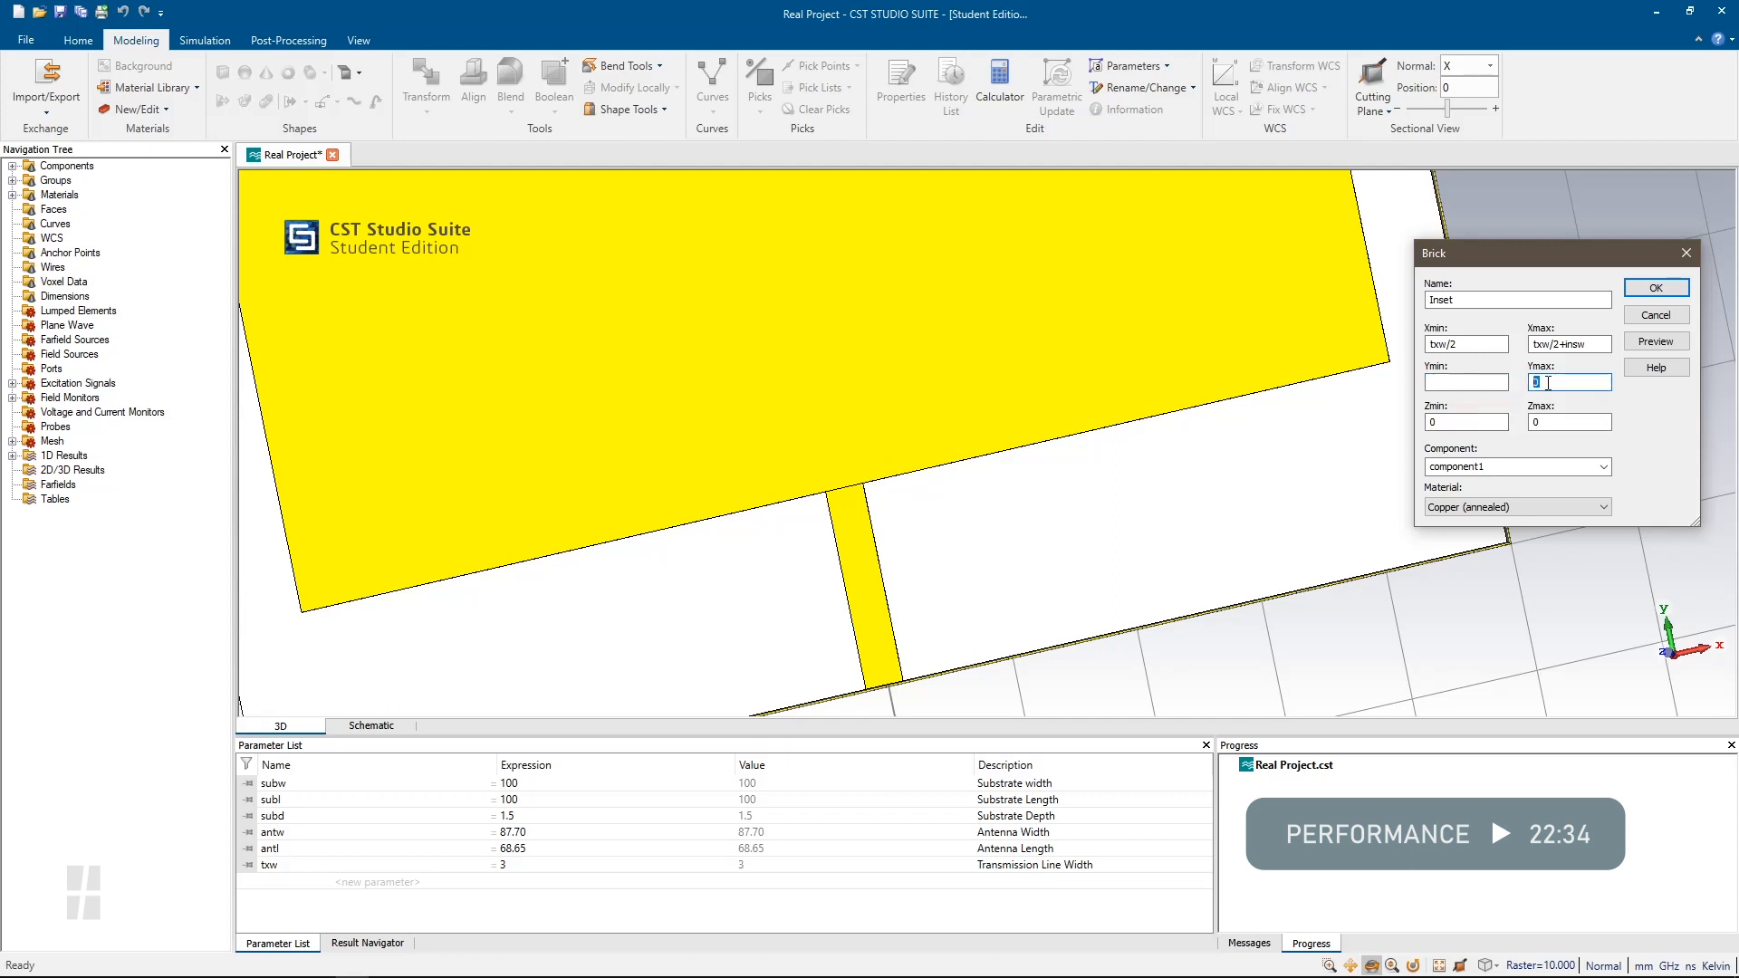
type("an")
type("-")
left_click(1472, 386)
type("-antl/2")
Set the Inset brick's Z range from subd to subd+0.035
double_click(1452, 423)
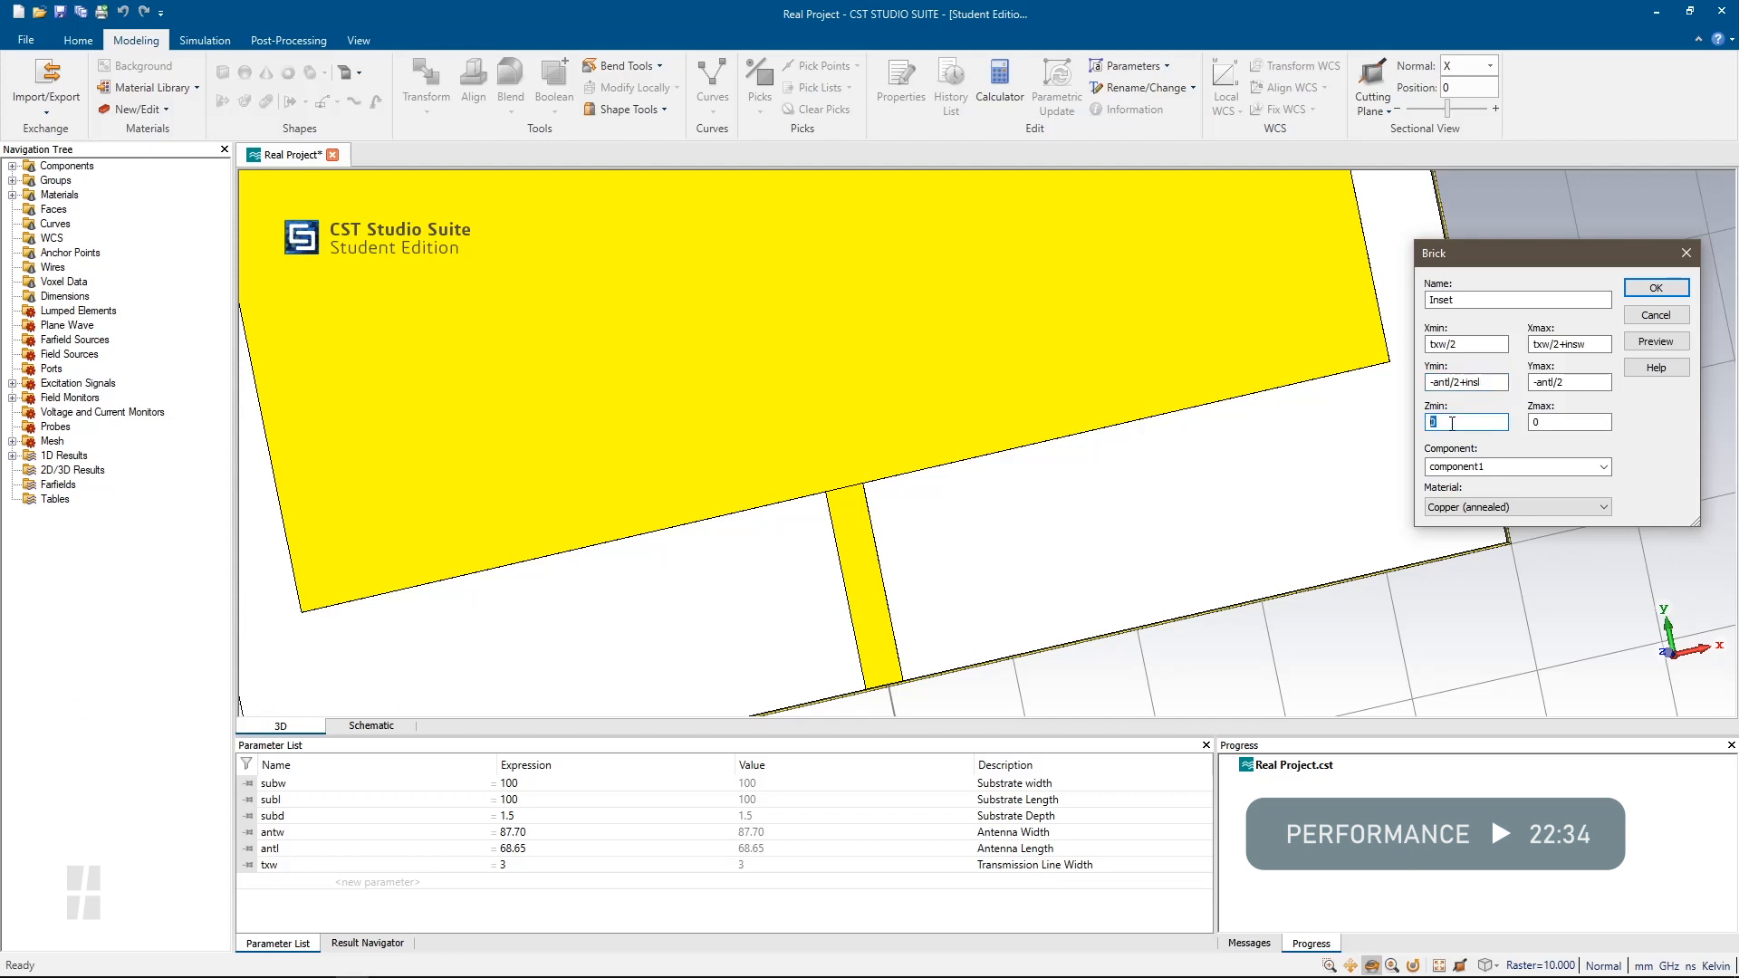
type("subd")
key("Tab")
type("subd+0.035")
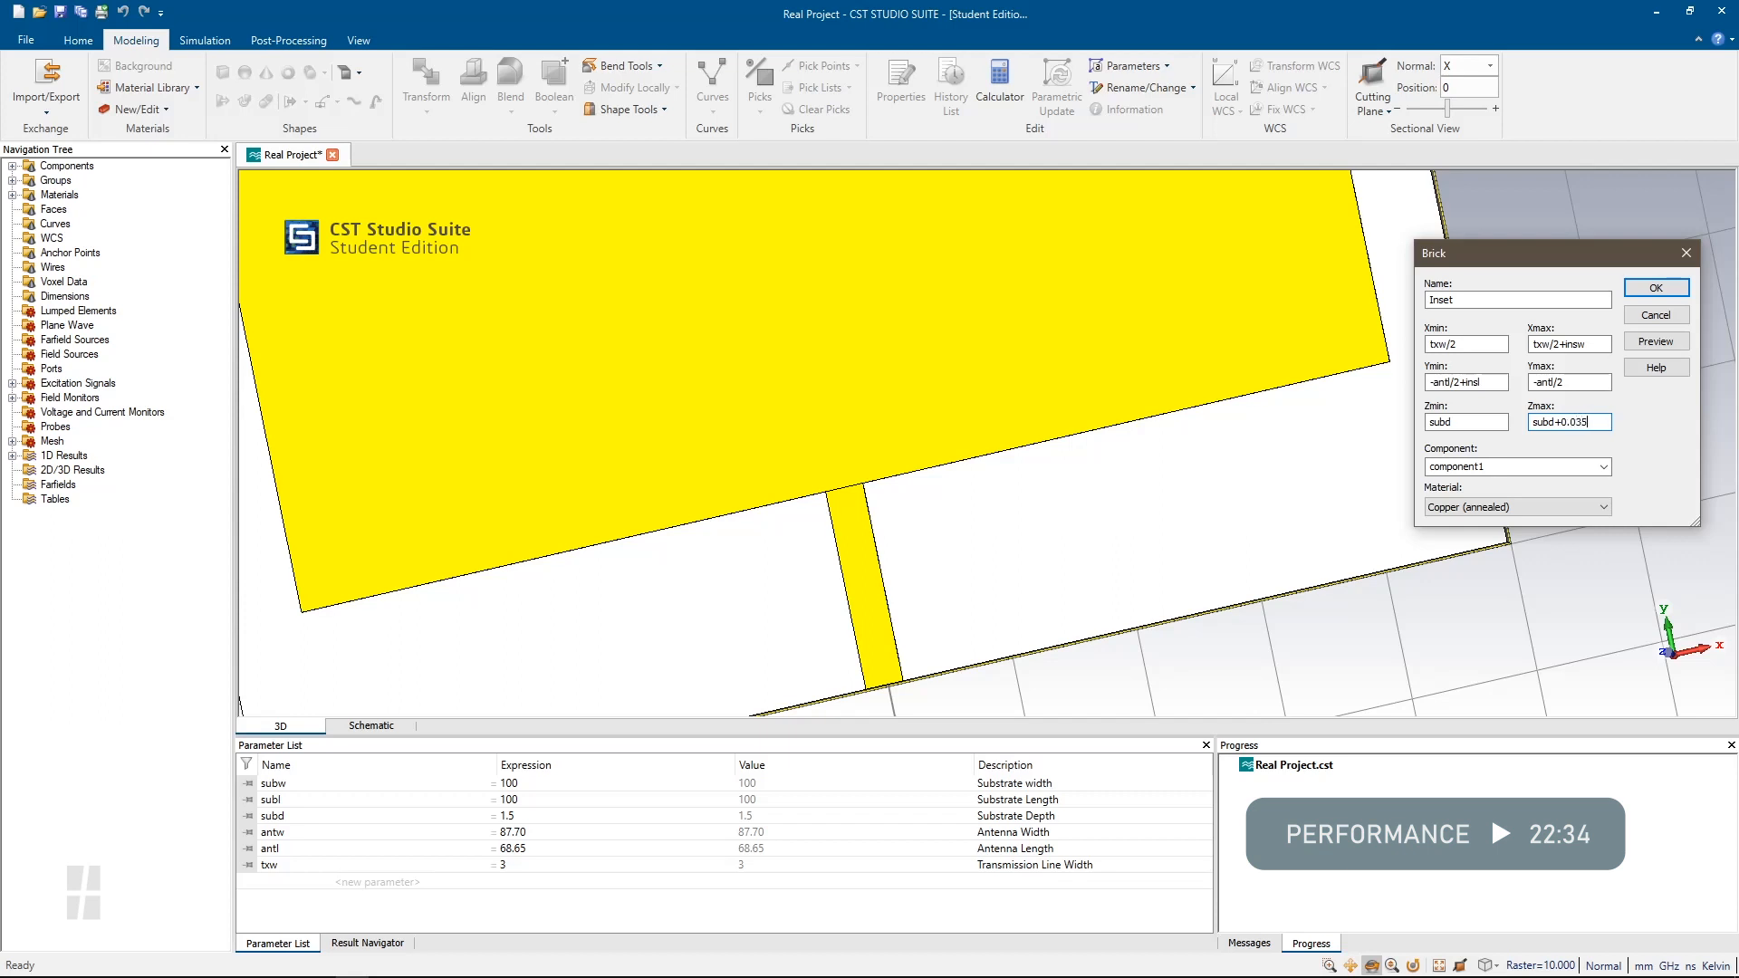
Preview the Inset brick and define the missing parameter insw as 1.5 with the description Inset width
left_click(1655, 341)
left_click_drag(1470, 337, 1455, 555)
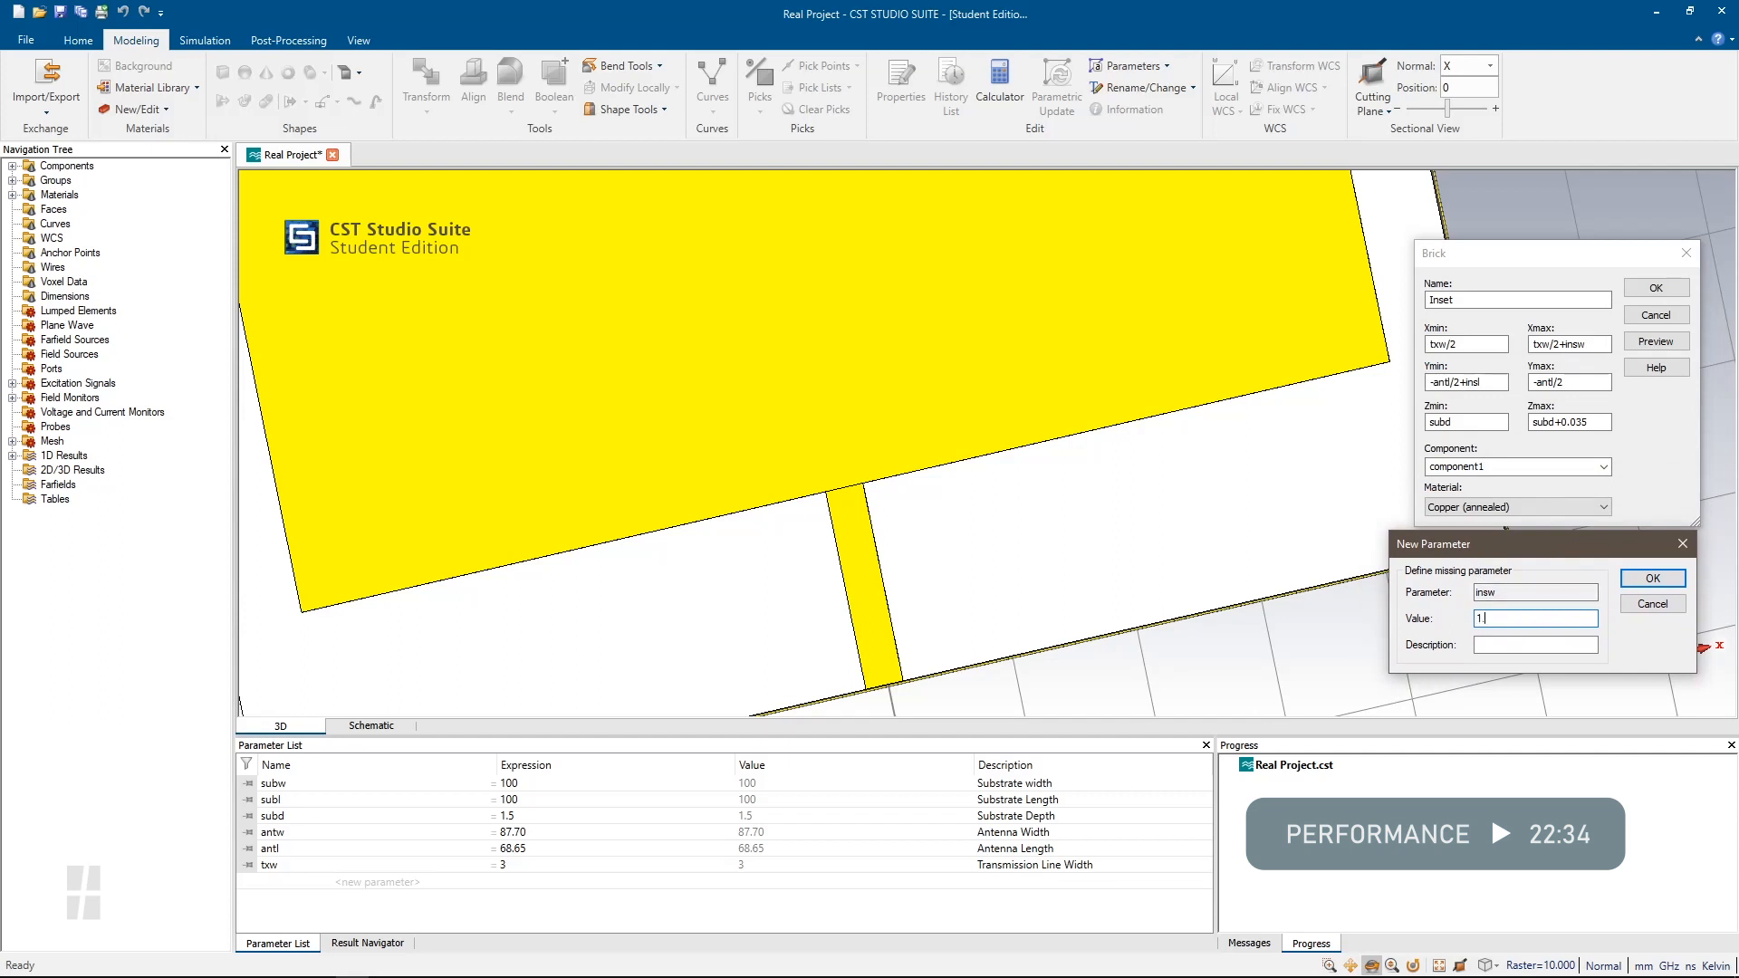
type("1.5")
left_click(1524, 647)
key("Return")
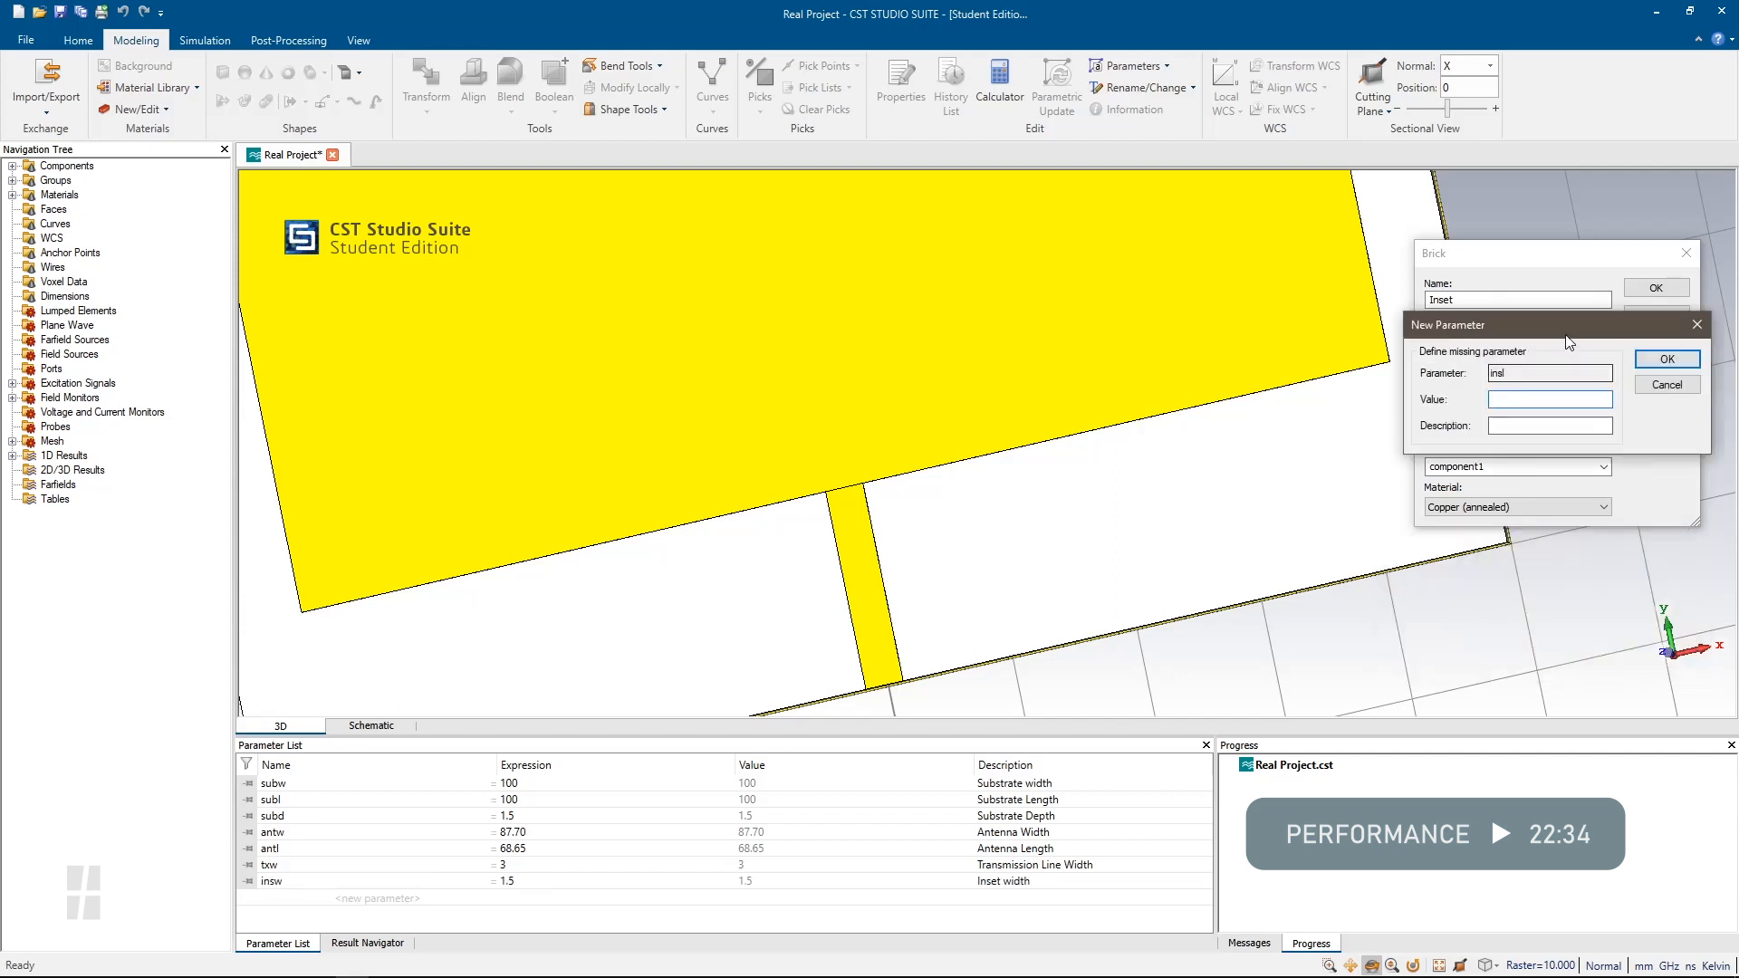
Define the parameter insl as 5.16 with the description Inset Length, and create the Inset brick
left_click_drag(1563, 334, 1558, 545)
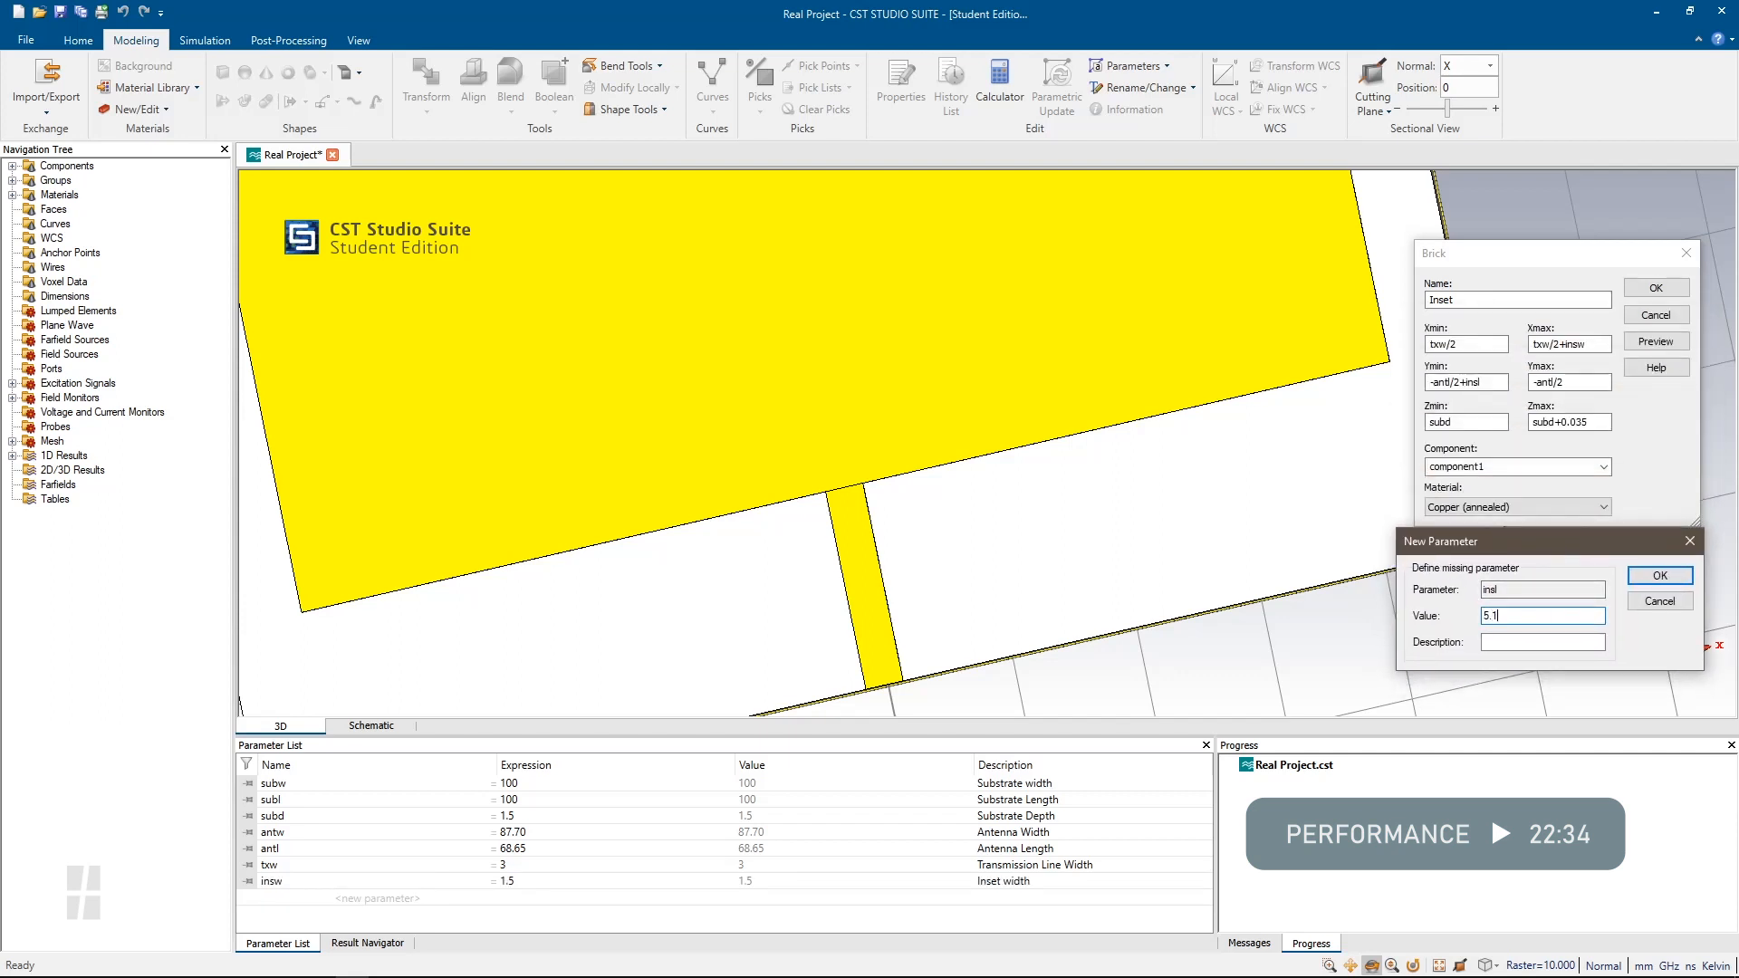
key("Tab")
type("Inset Length")
left_click(1647, 574)
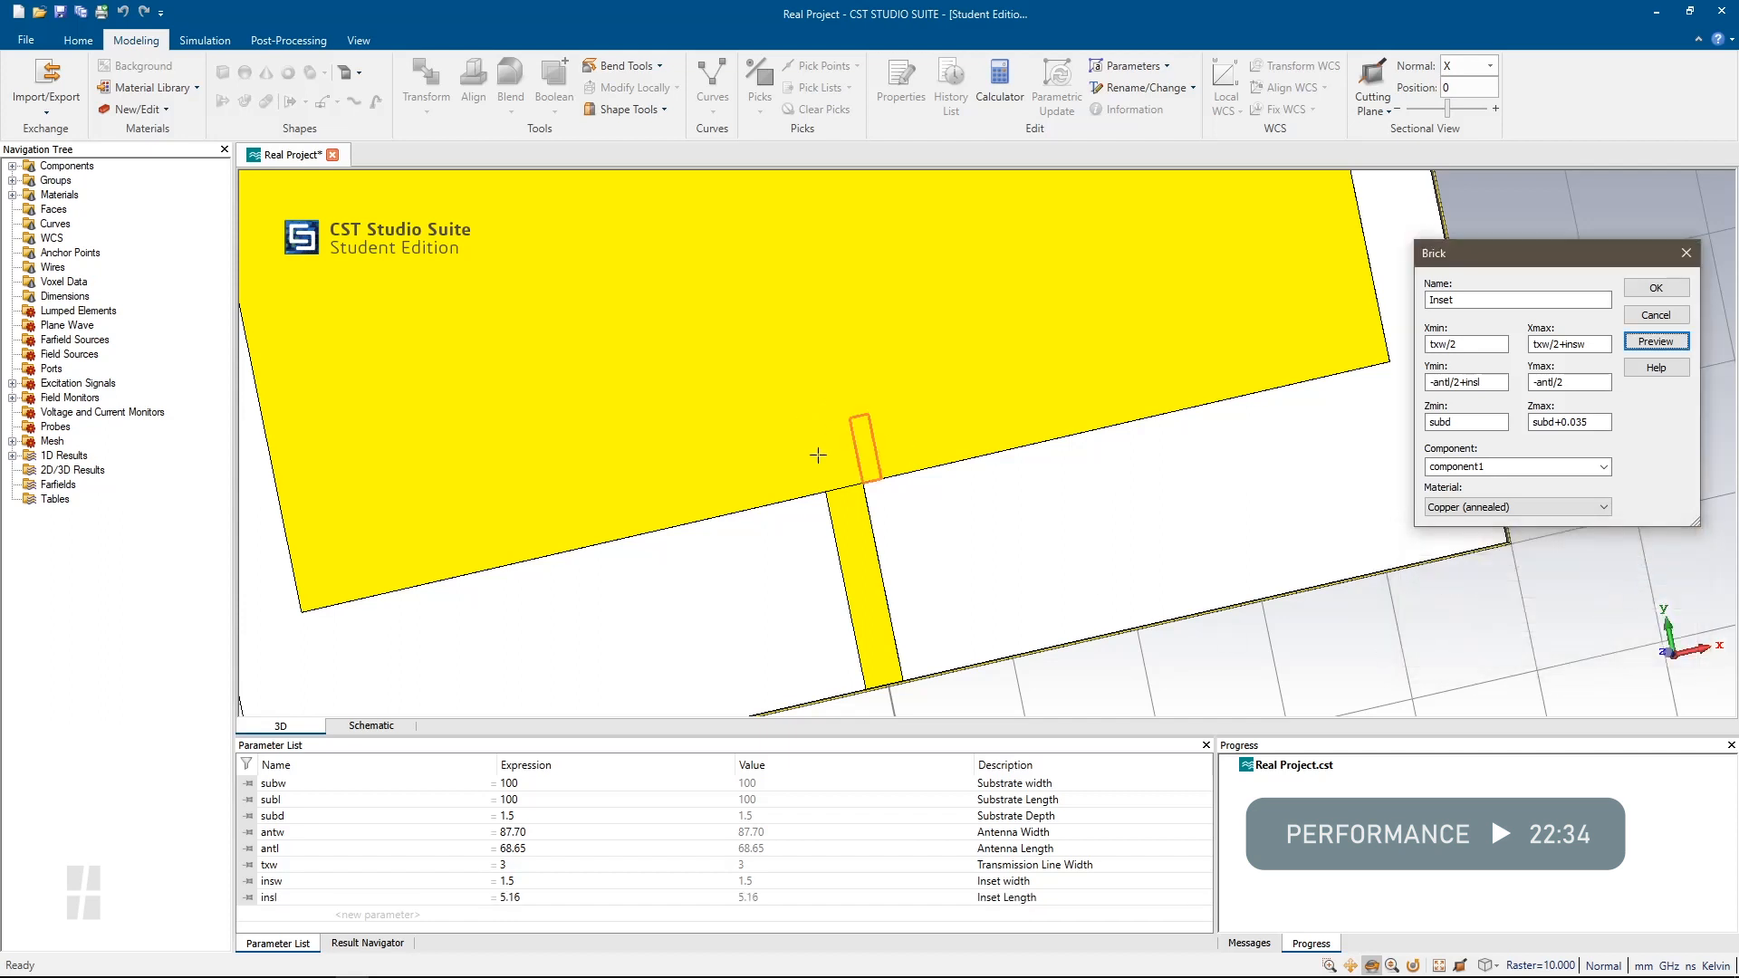
left_click(1656, 288)
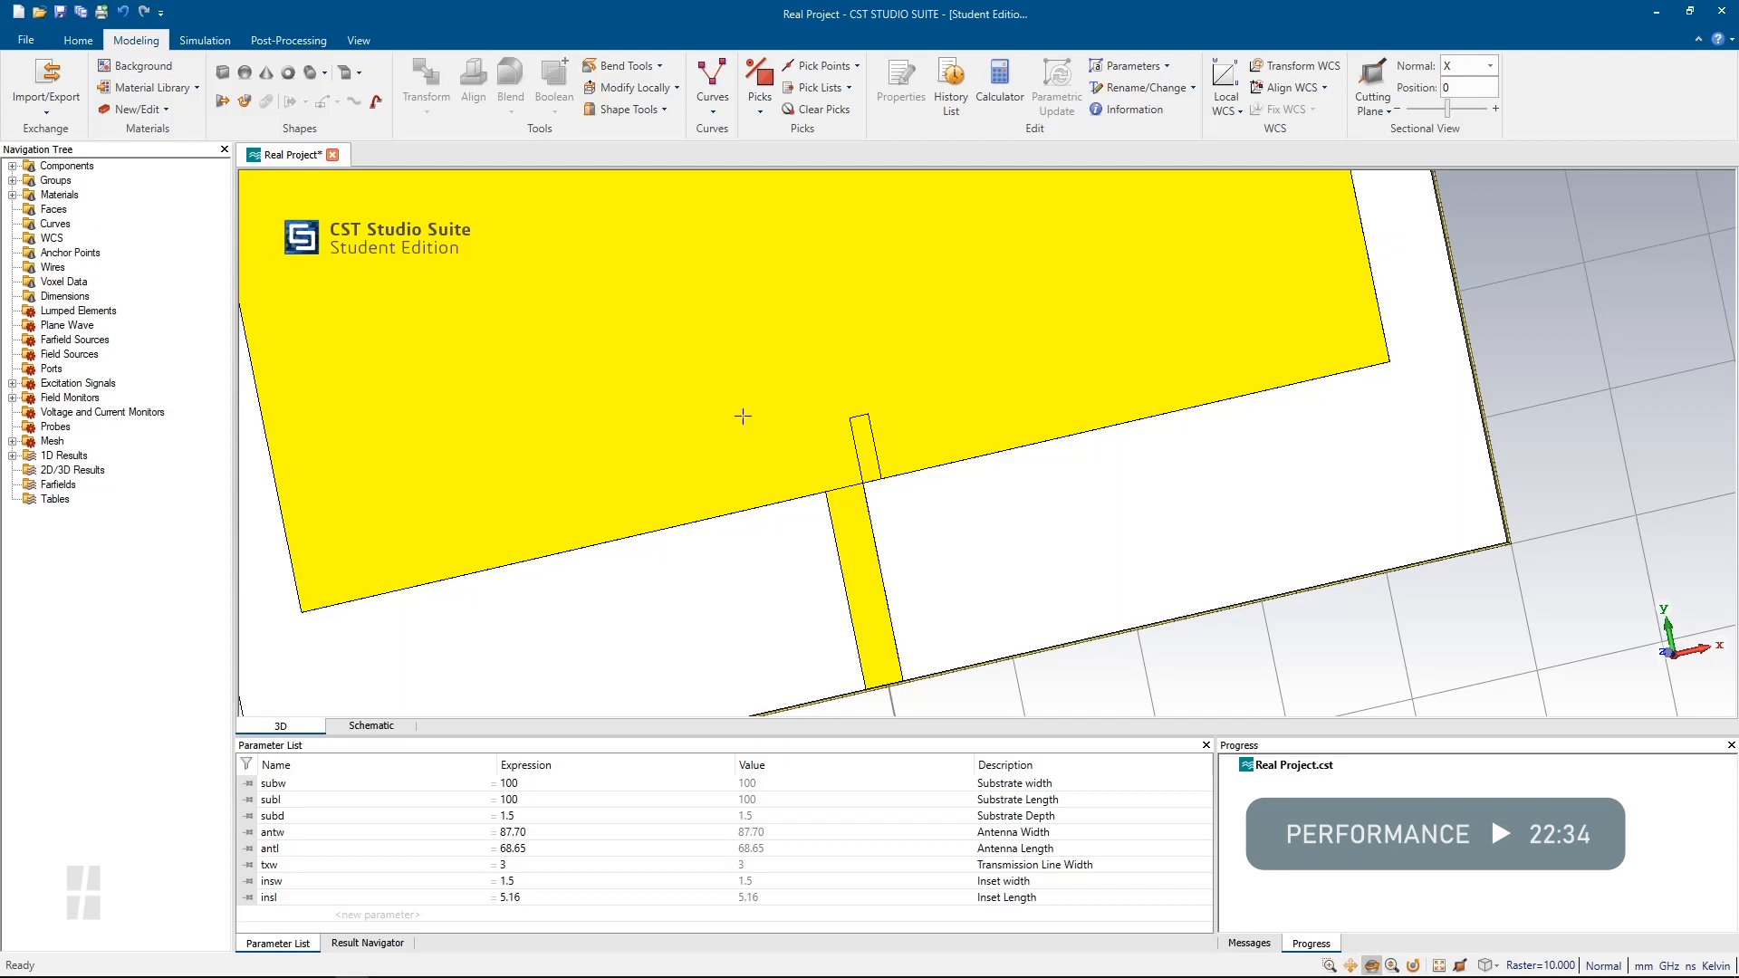
Mirror the Inset solid about a plane with normal X = 1, as a copy united with the original
left_click(13, 167)
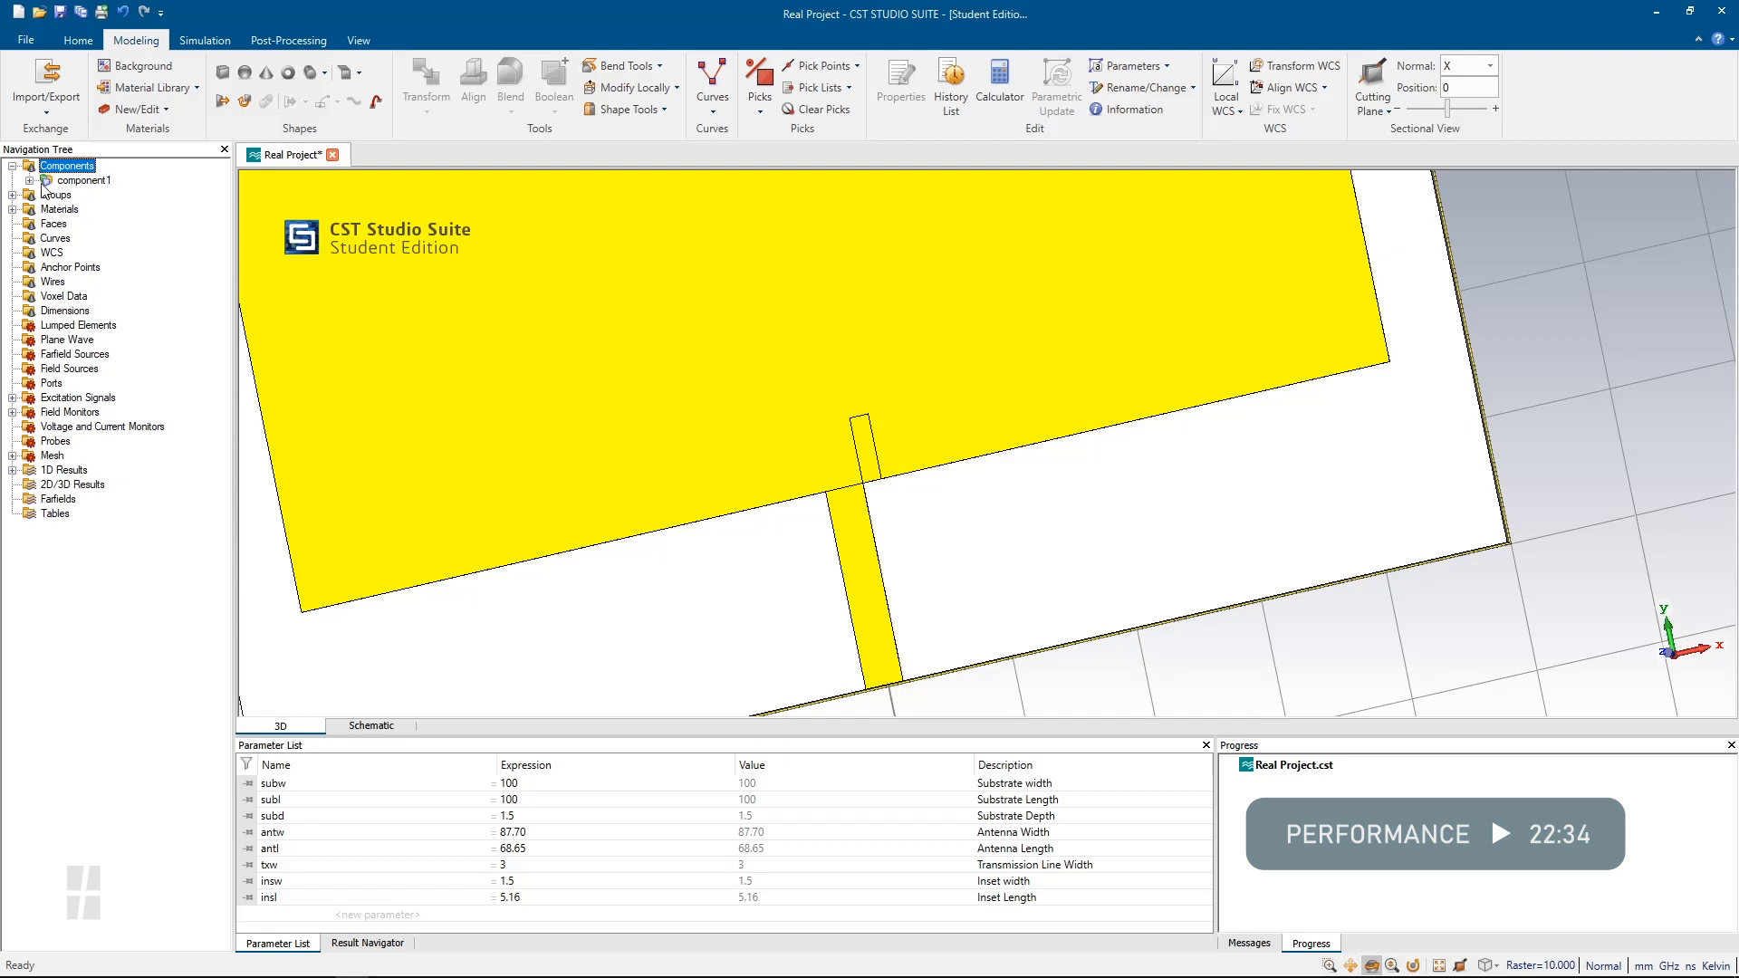
left_click(30, 181)
left_click(95, 224)
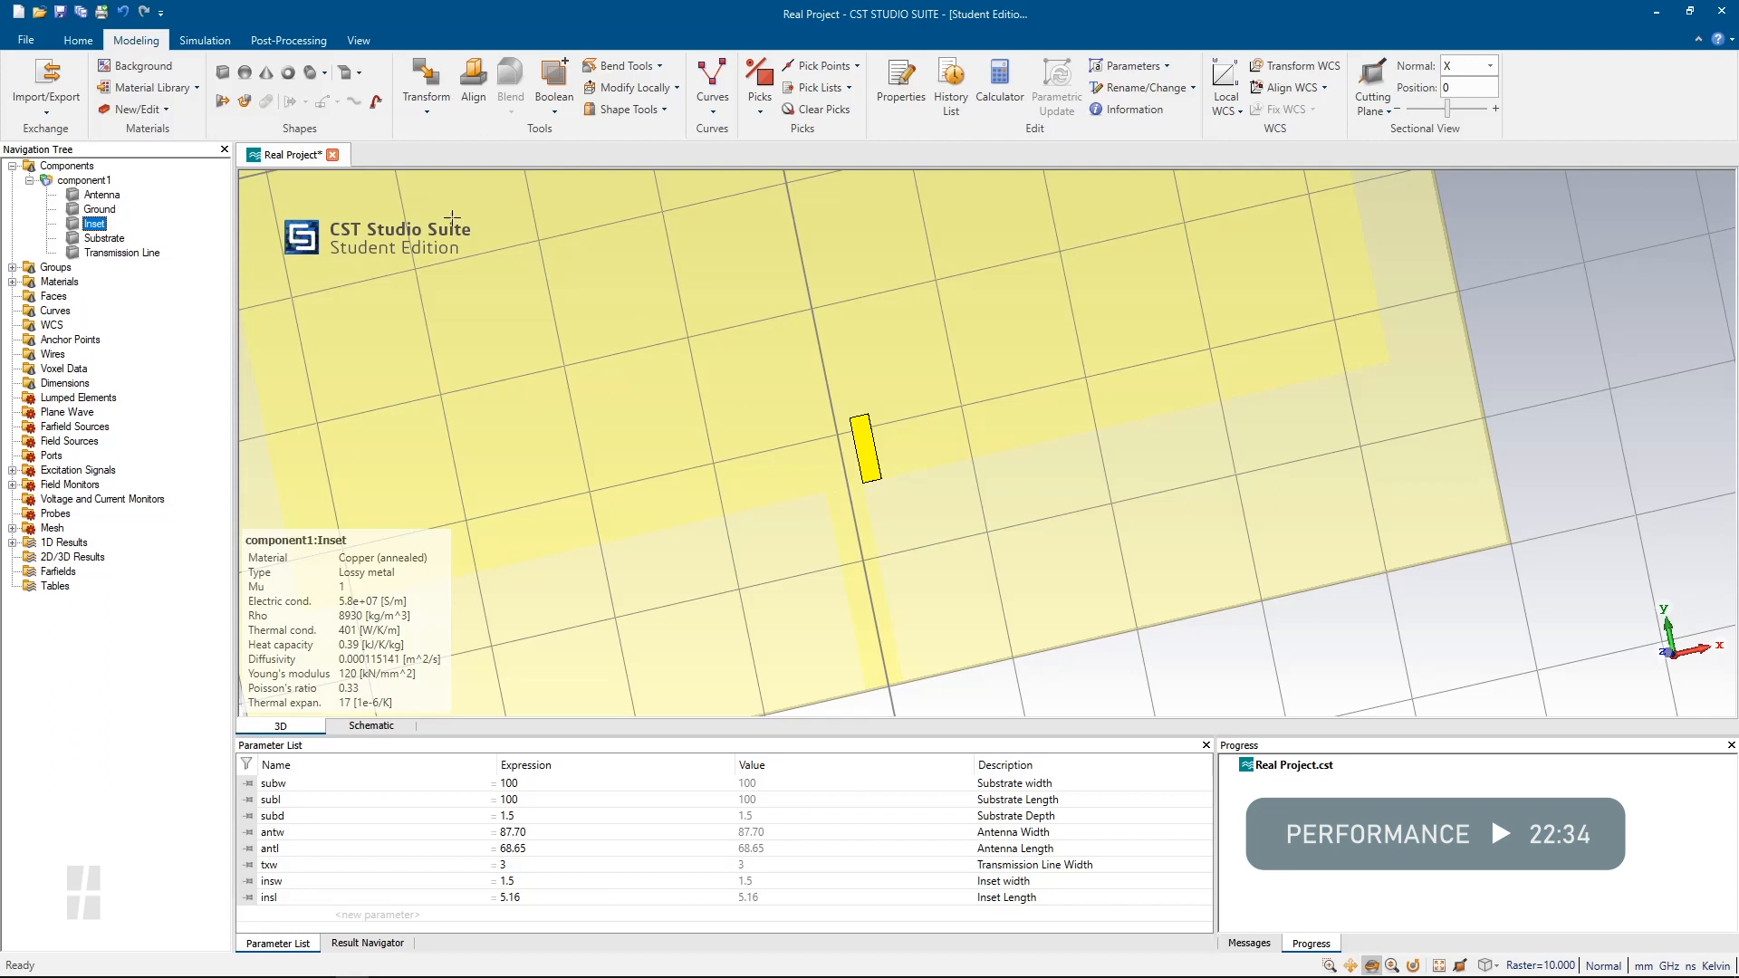
left_click(427, 106)
left_click(445, 211)
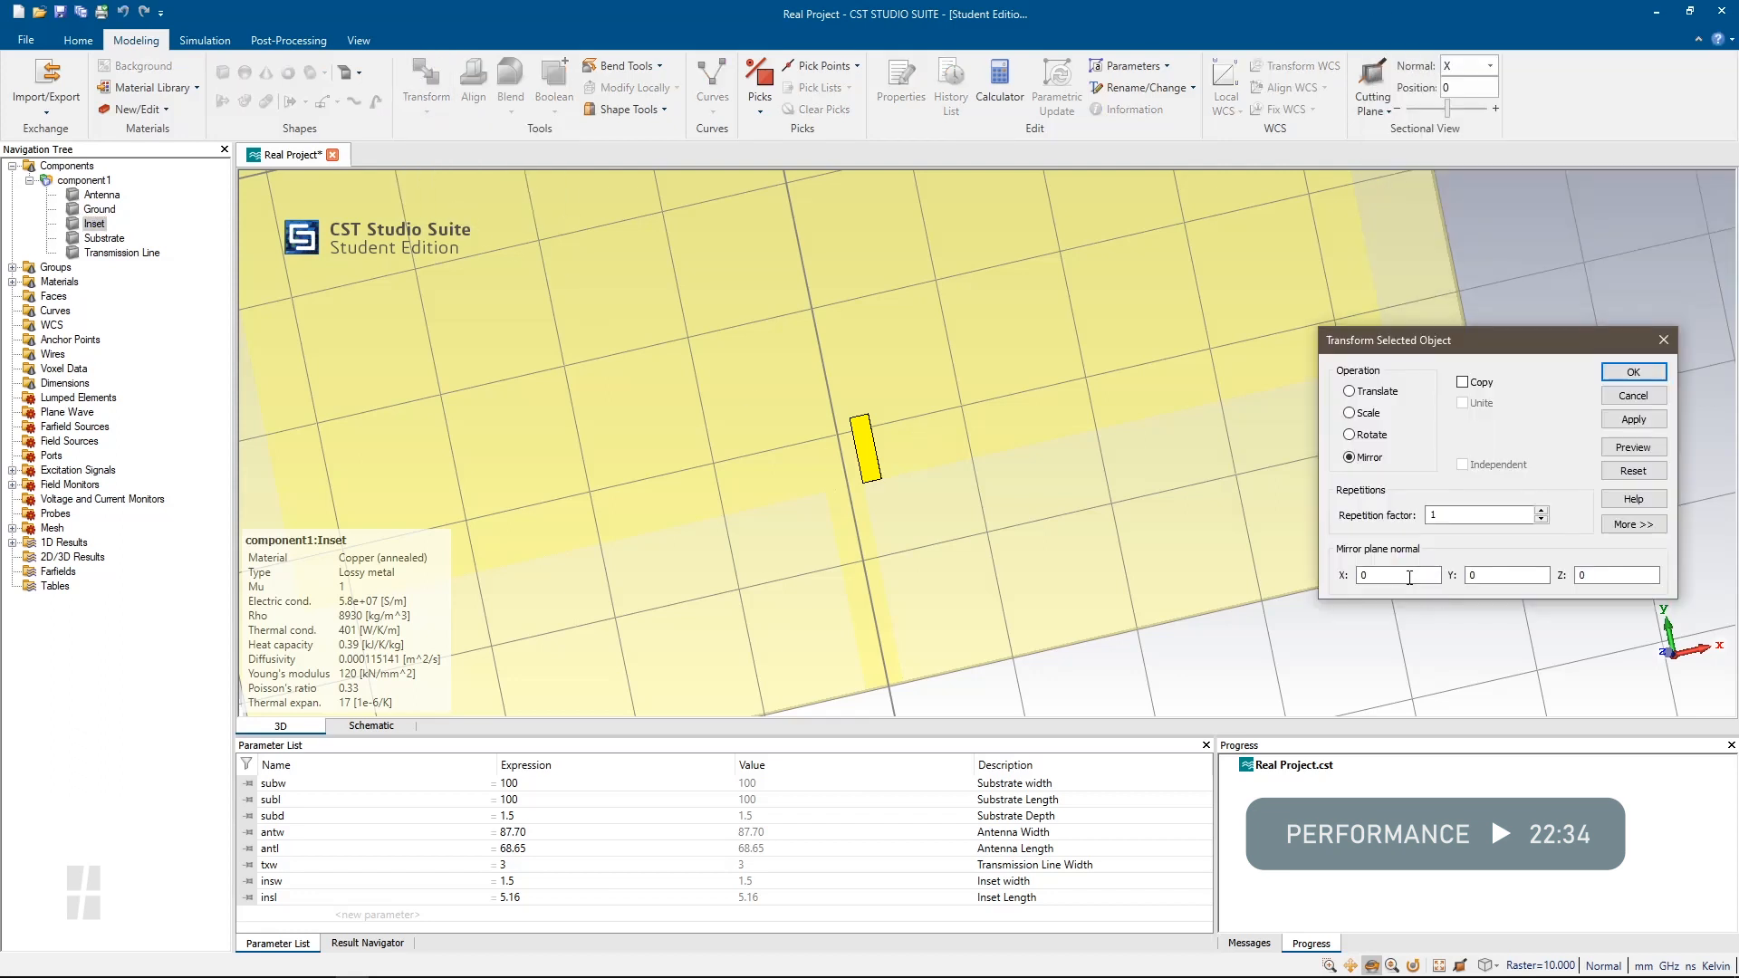
double_click(1408, 577)
type("1")
left_click(1464, 383)
left_click(1464, 404)
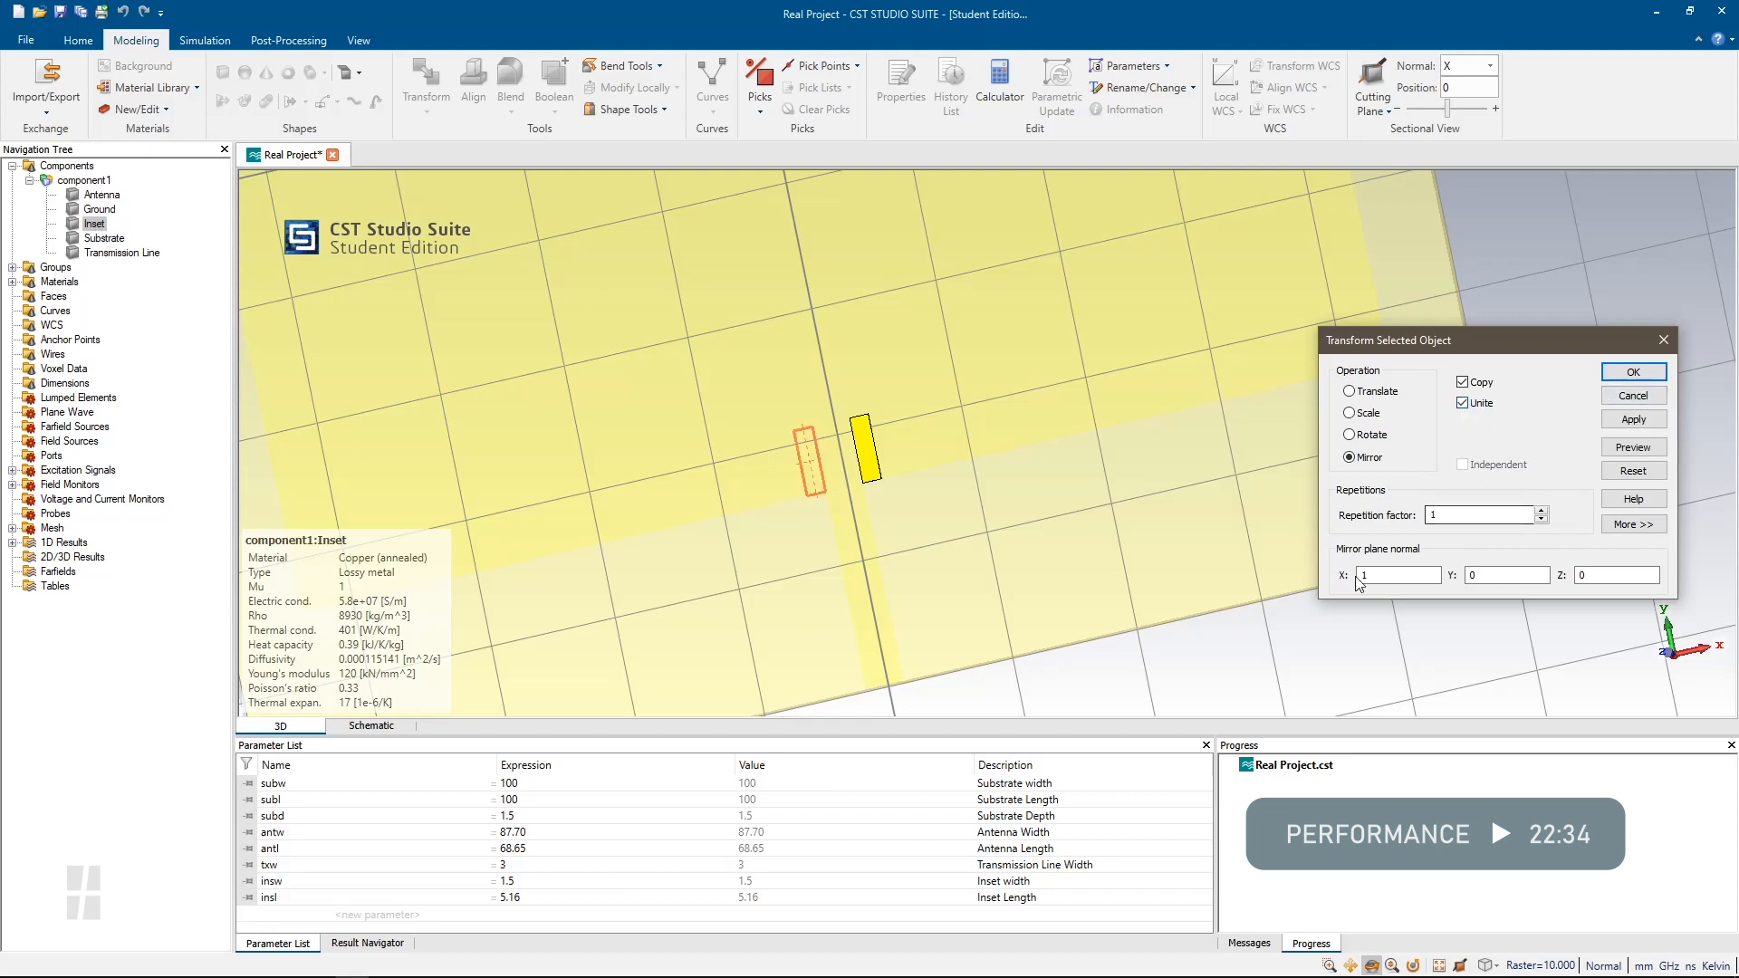
left_click(1653, 384)
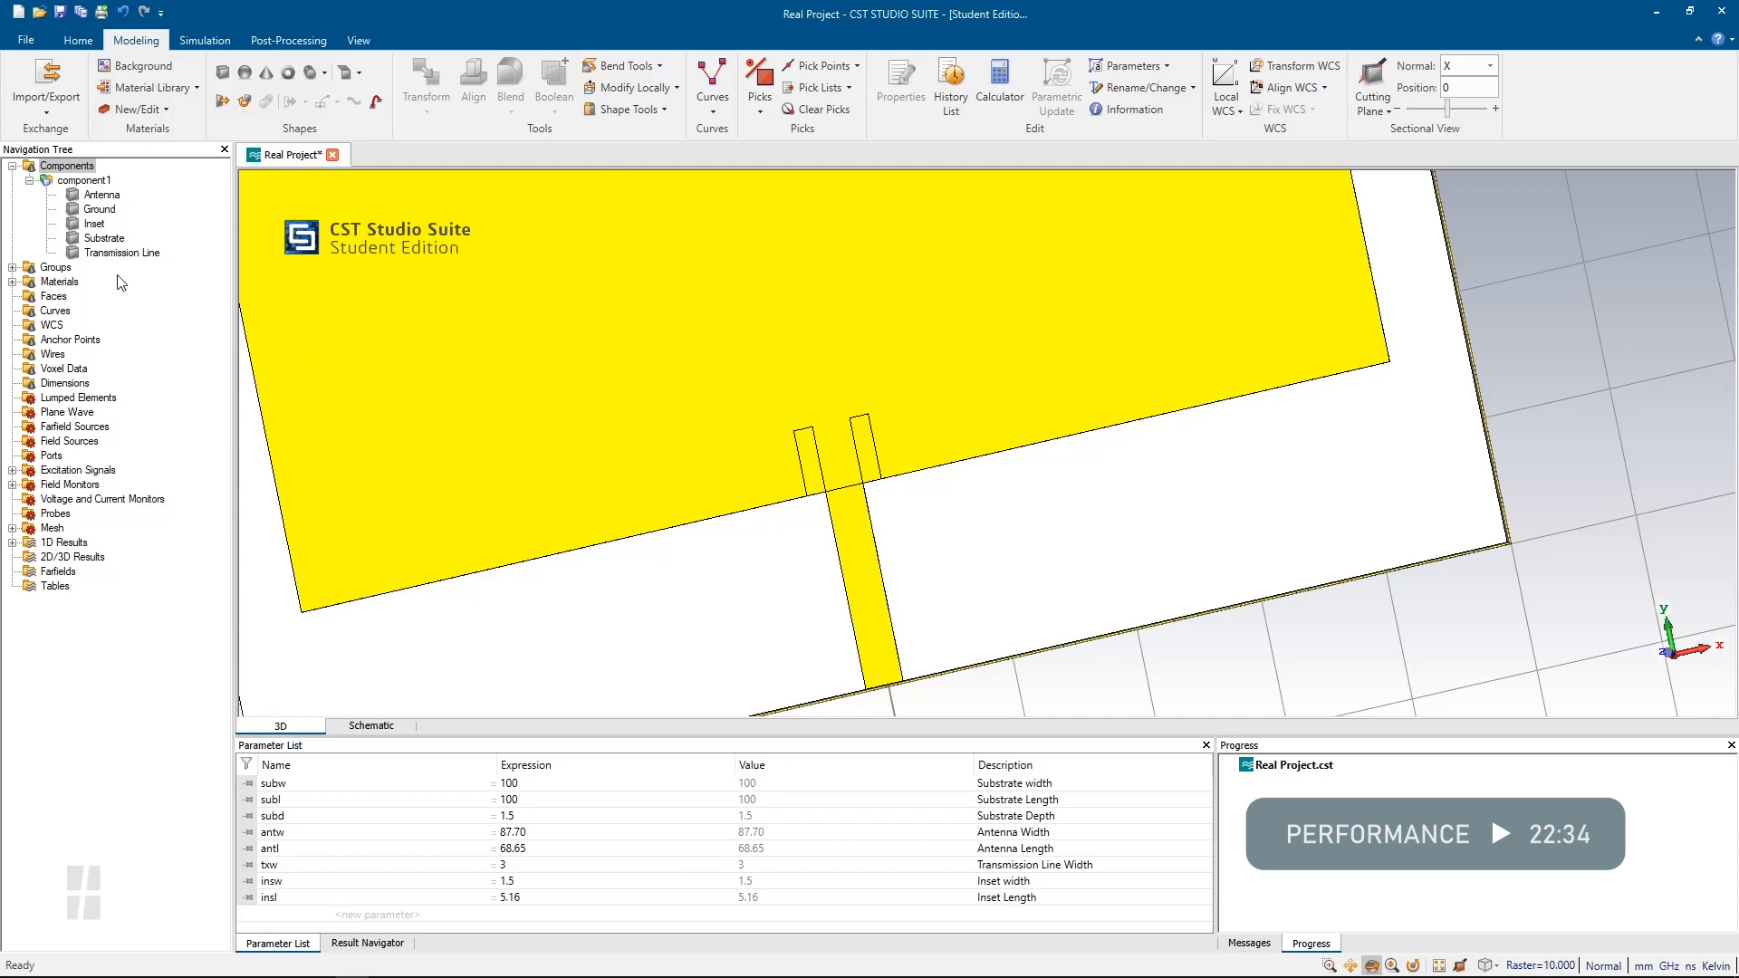
Subtract the Inset solid from the Antenna patch and show all components again
left_click(102, 196)
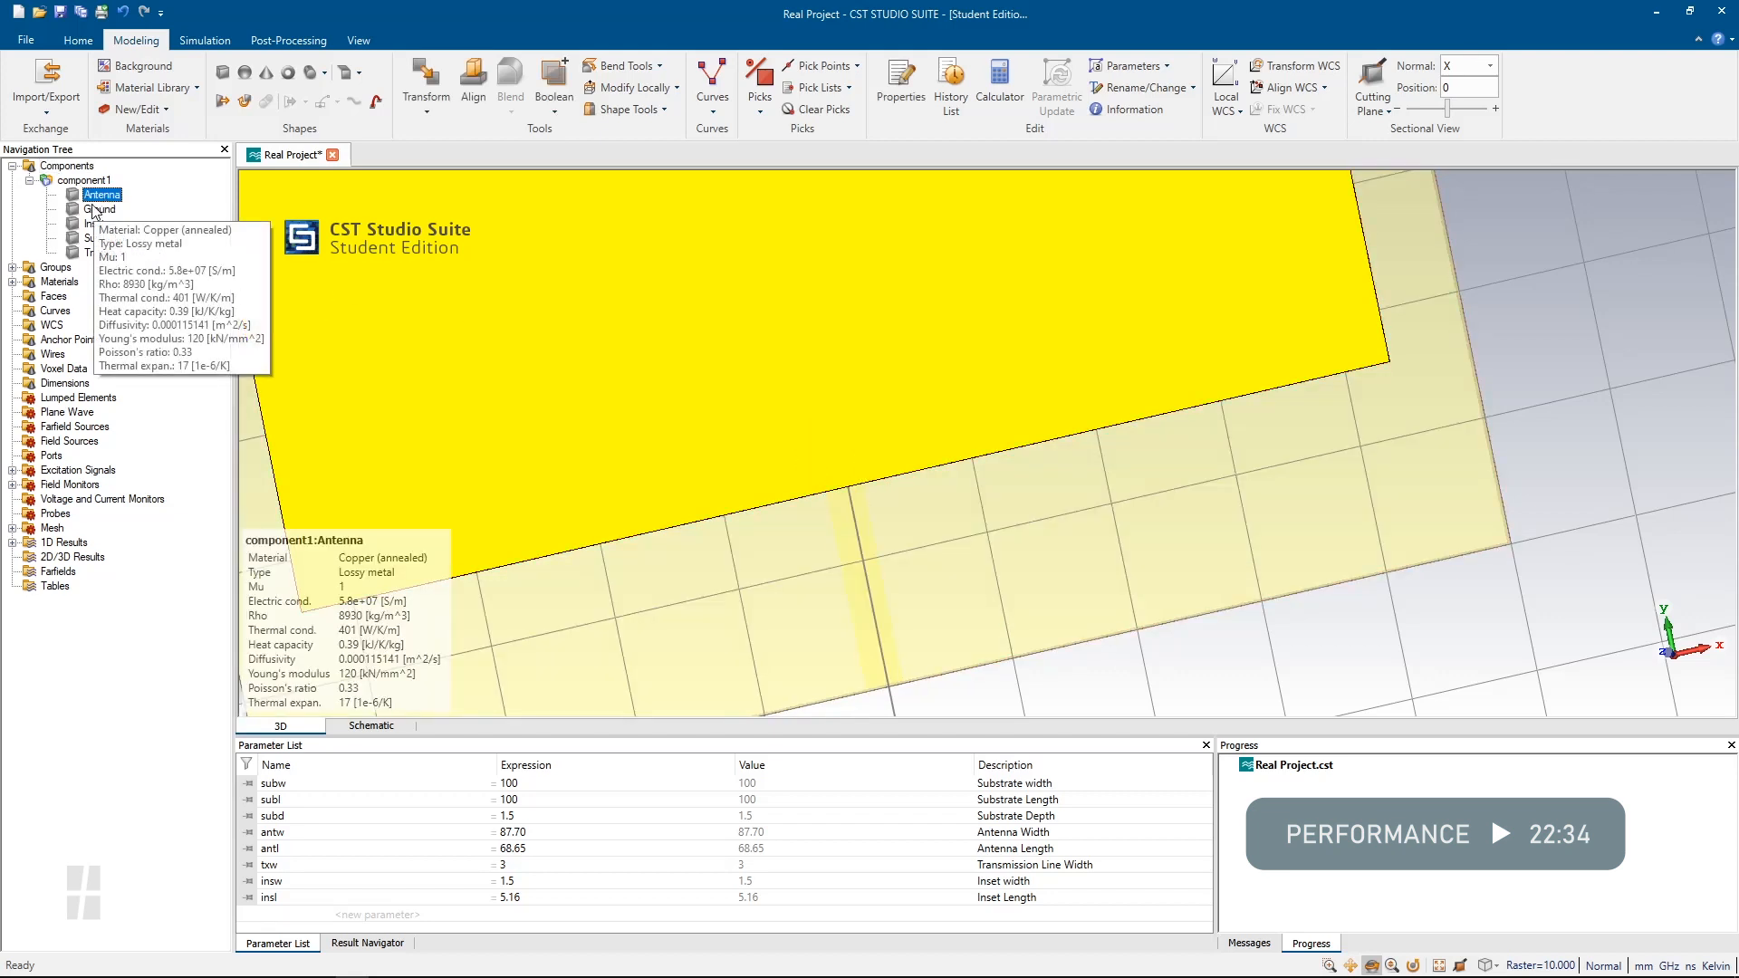
key("minus")
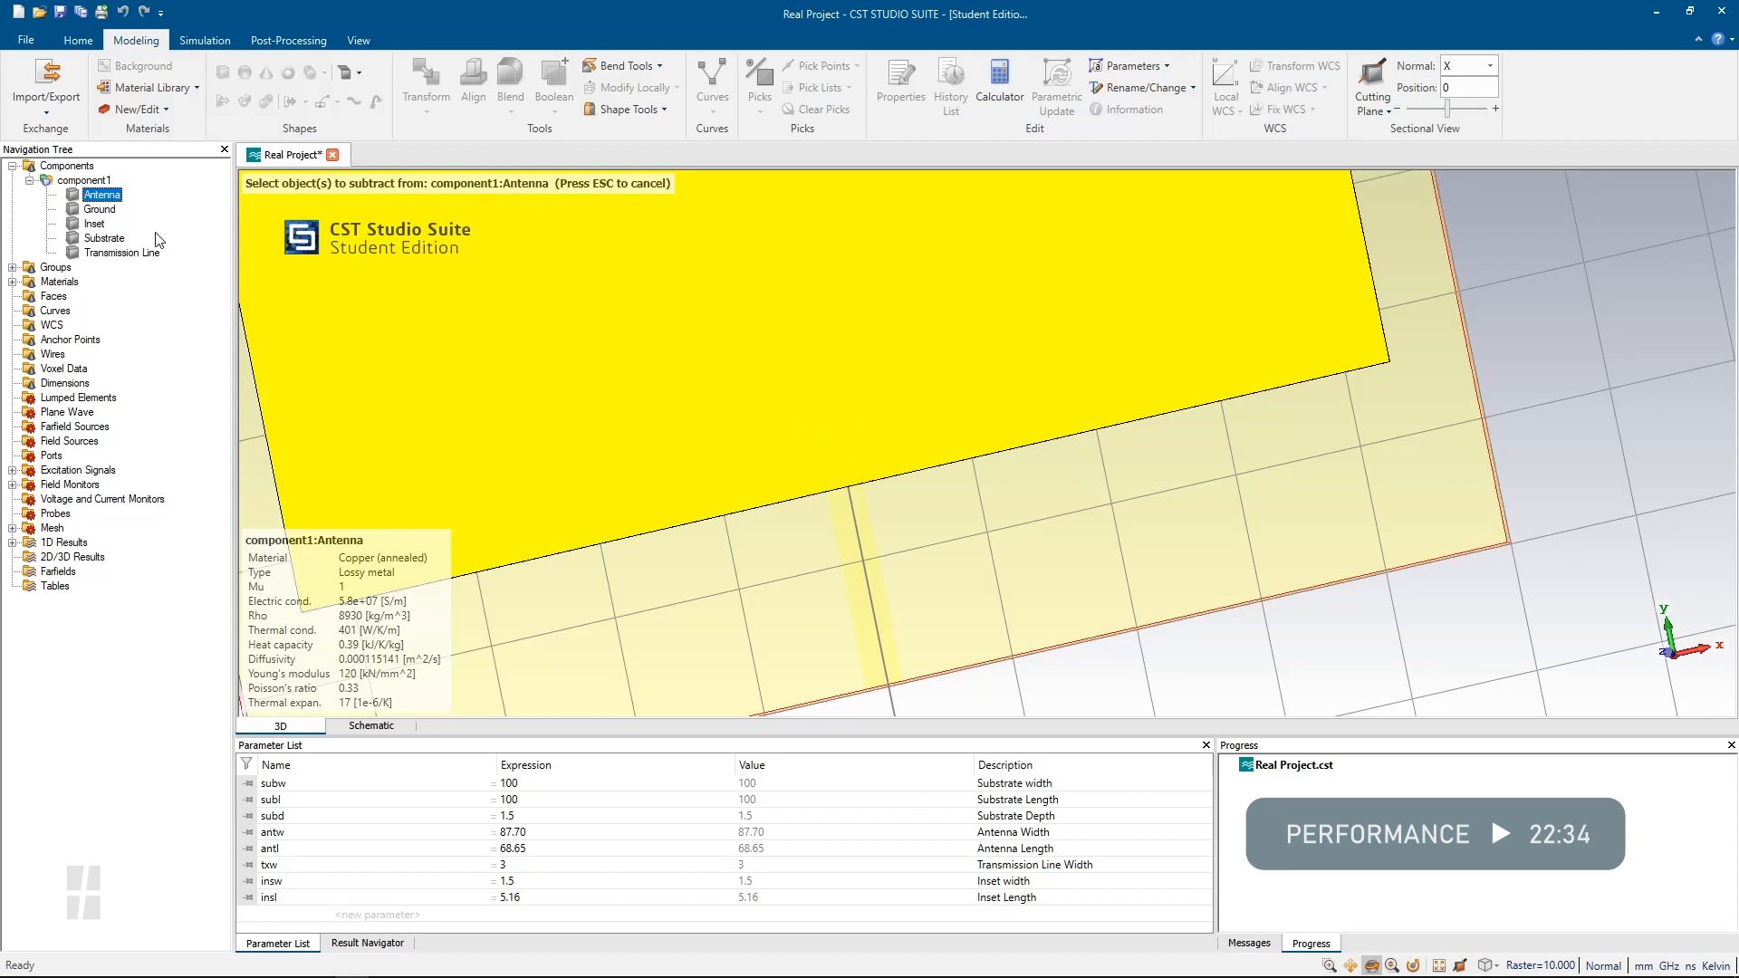
left_click(97, 226)
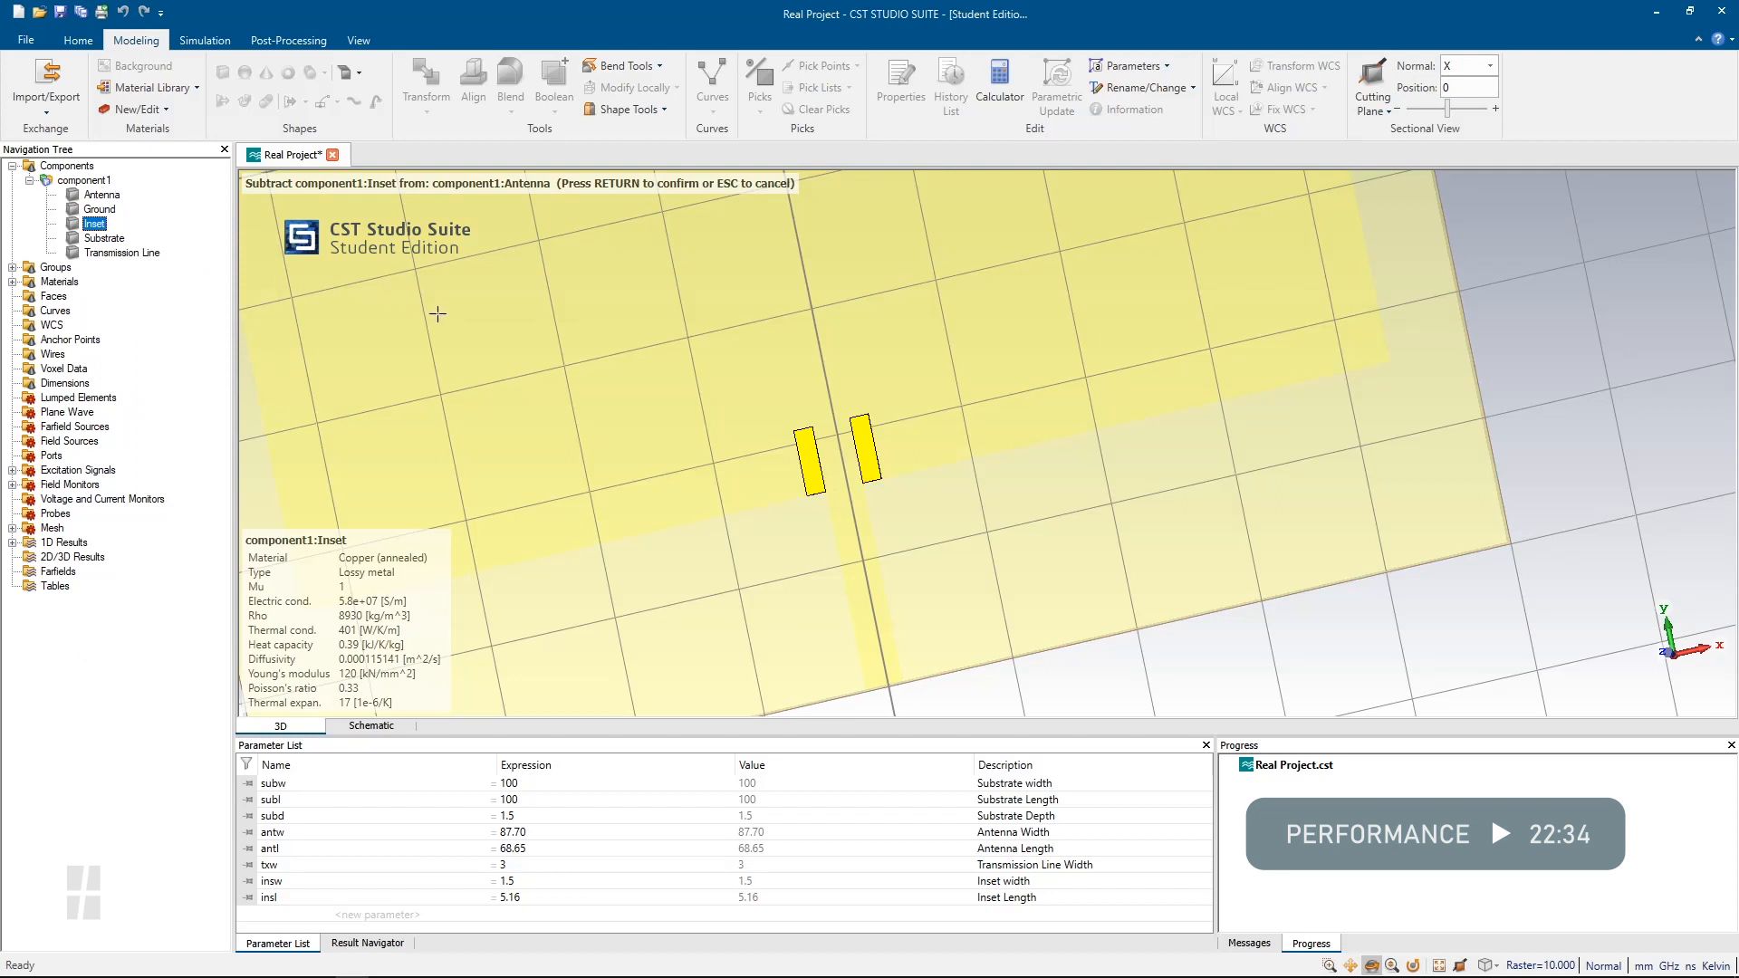
key("Return")
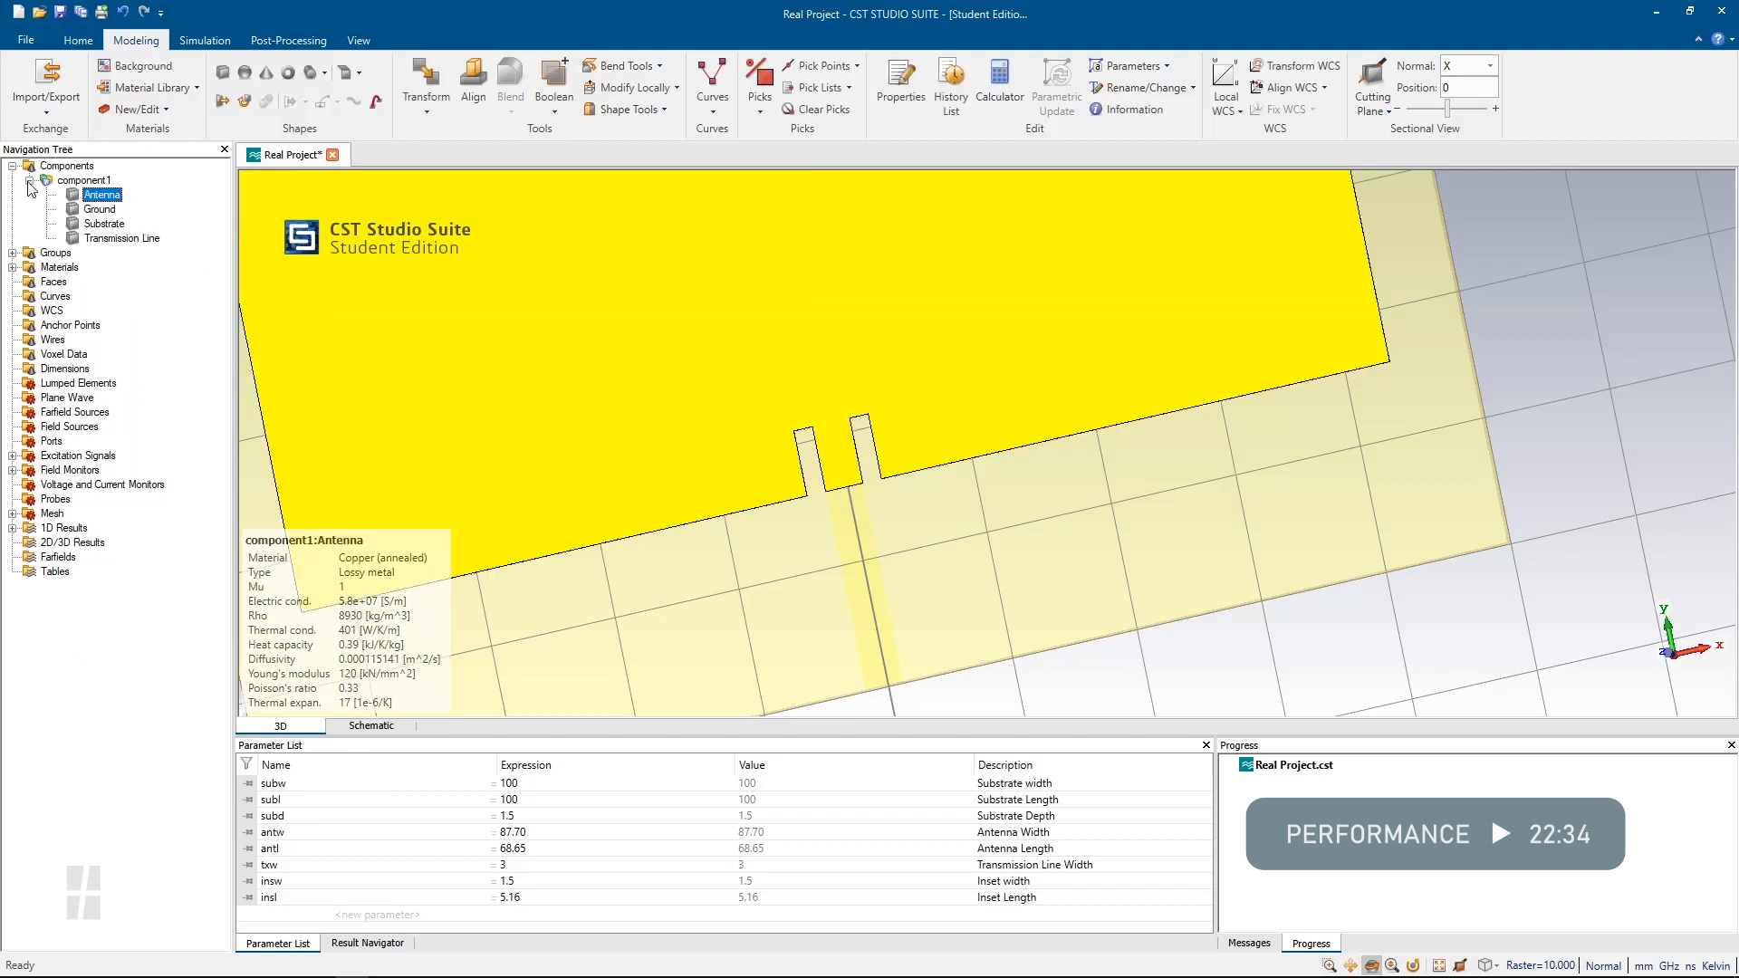
left_click(67, 166)
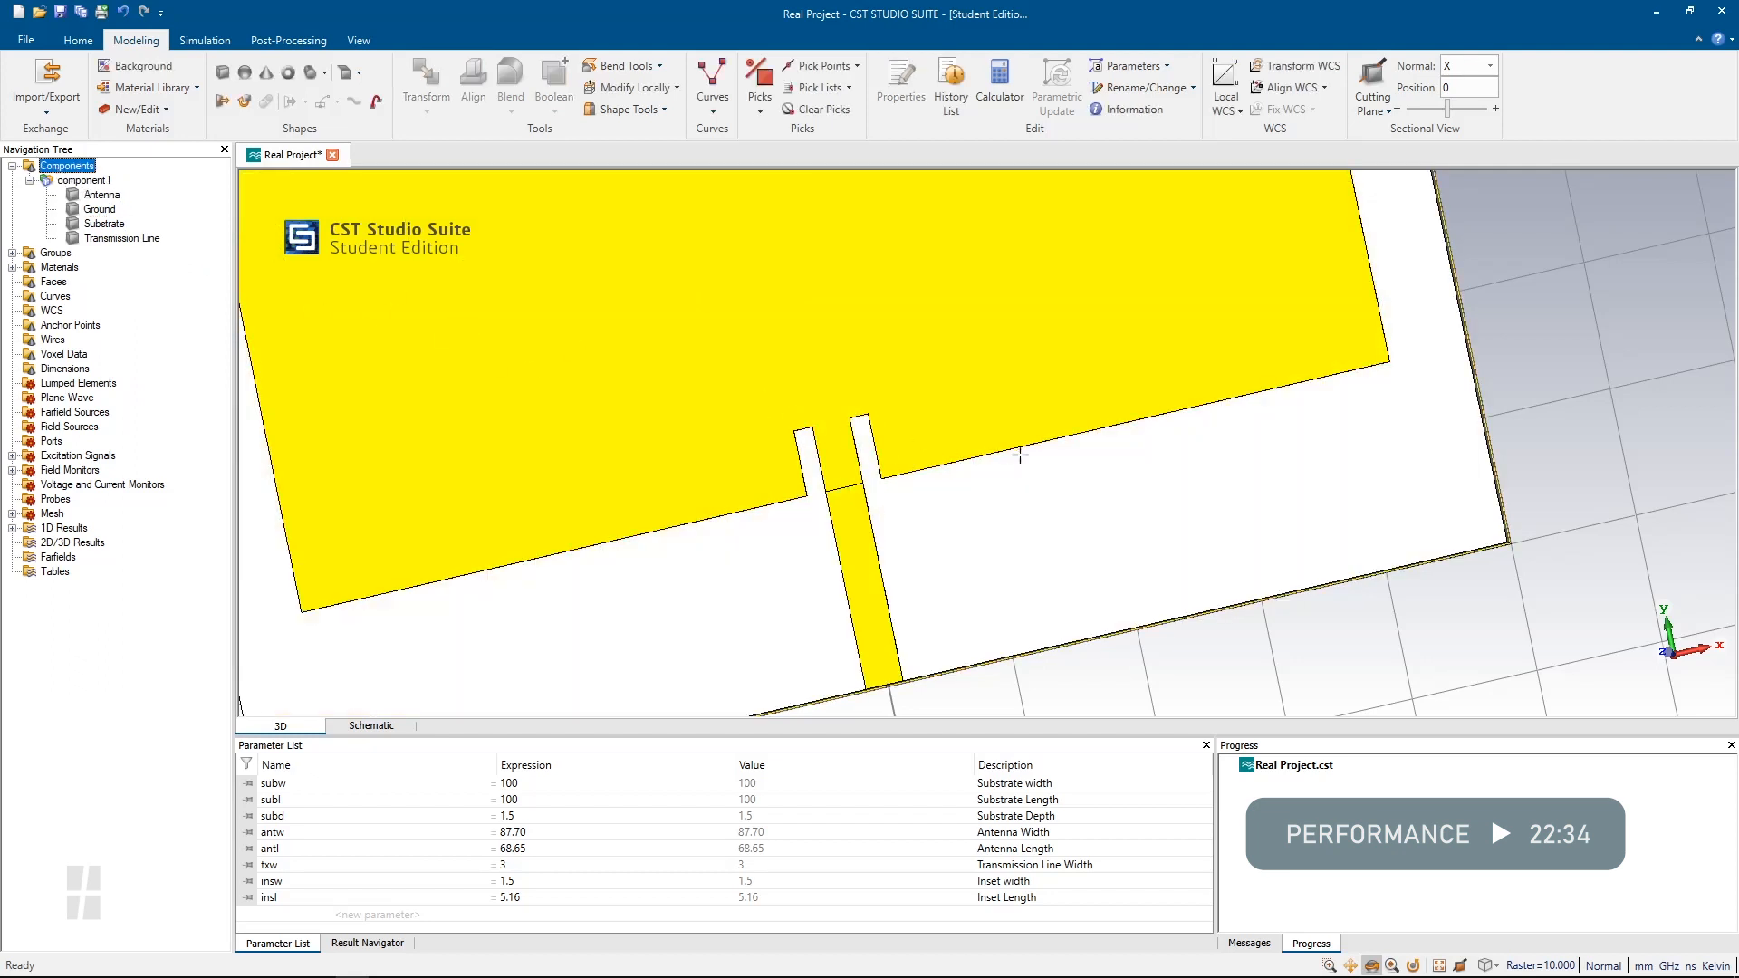
Pick the thin end face of the transmission line at the substrate's front edge
scroll(980, 569, "down", 5)
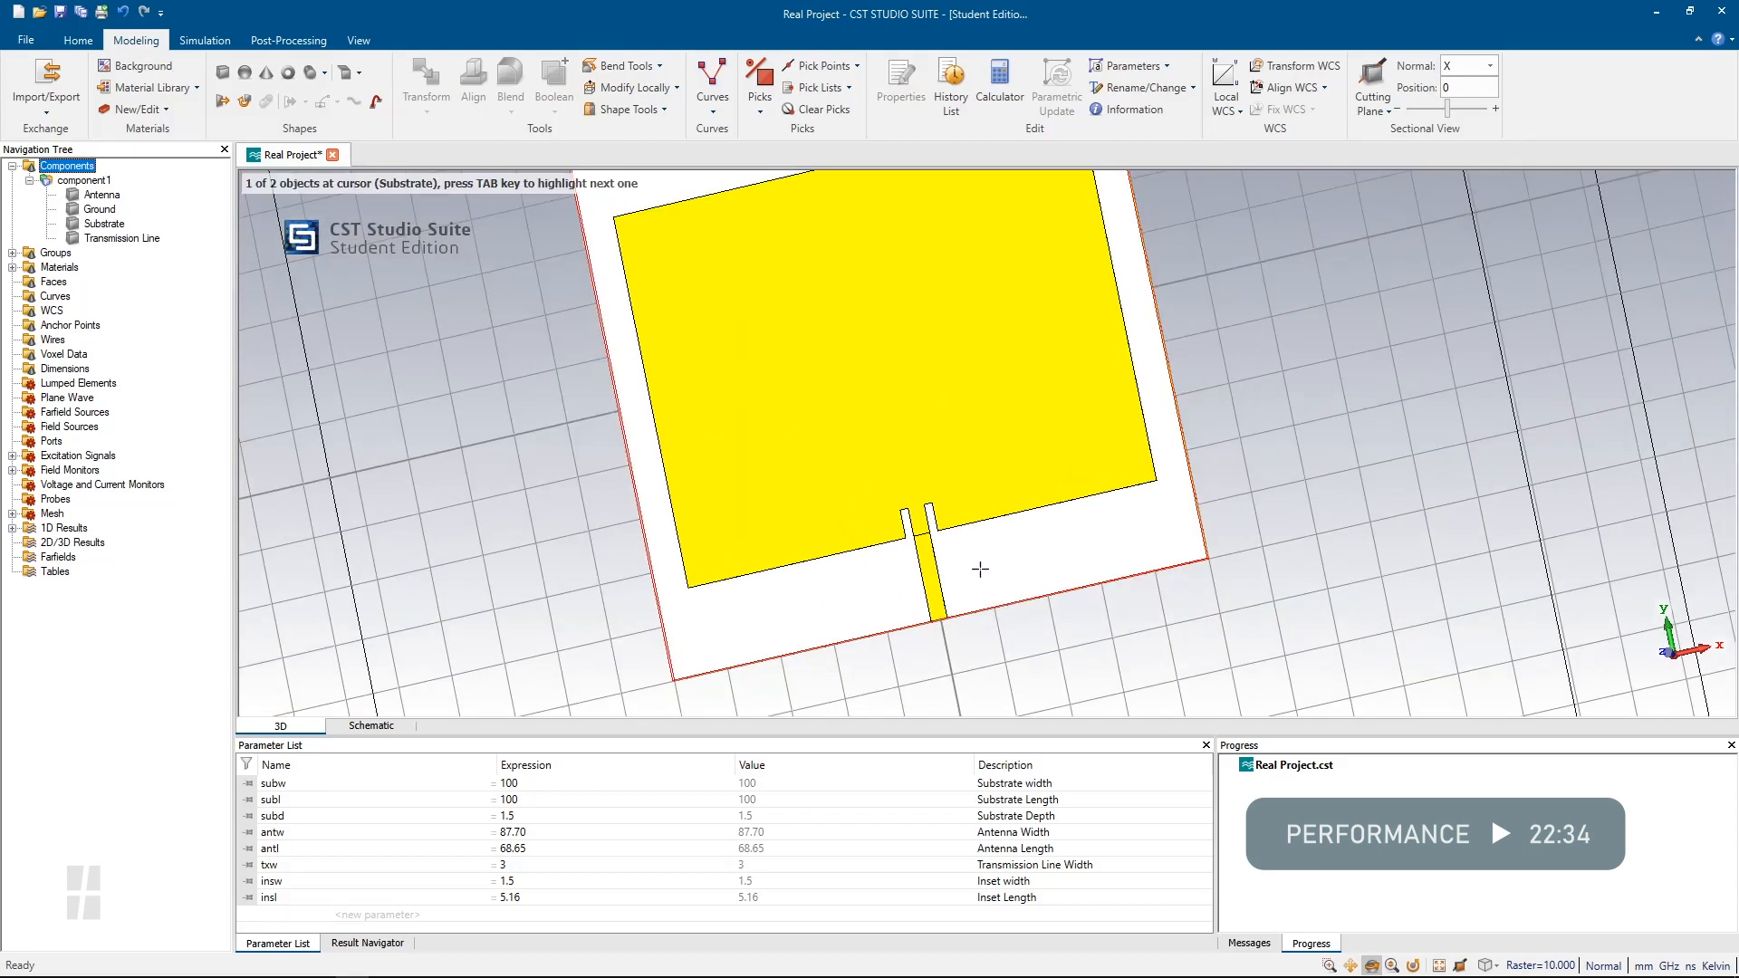
mouse_move(980, 569)
left_mouse_down()
mouse_move(1040, 465)
mouse_move(1009, 478)
mouse_move(1064, 480)
left_mouse_up()
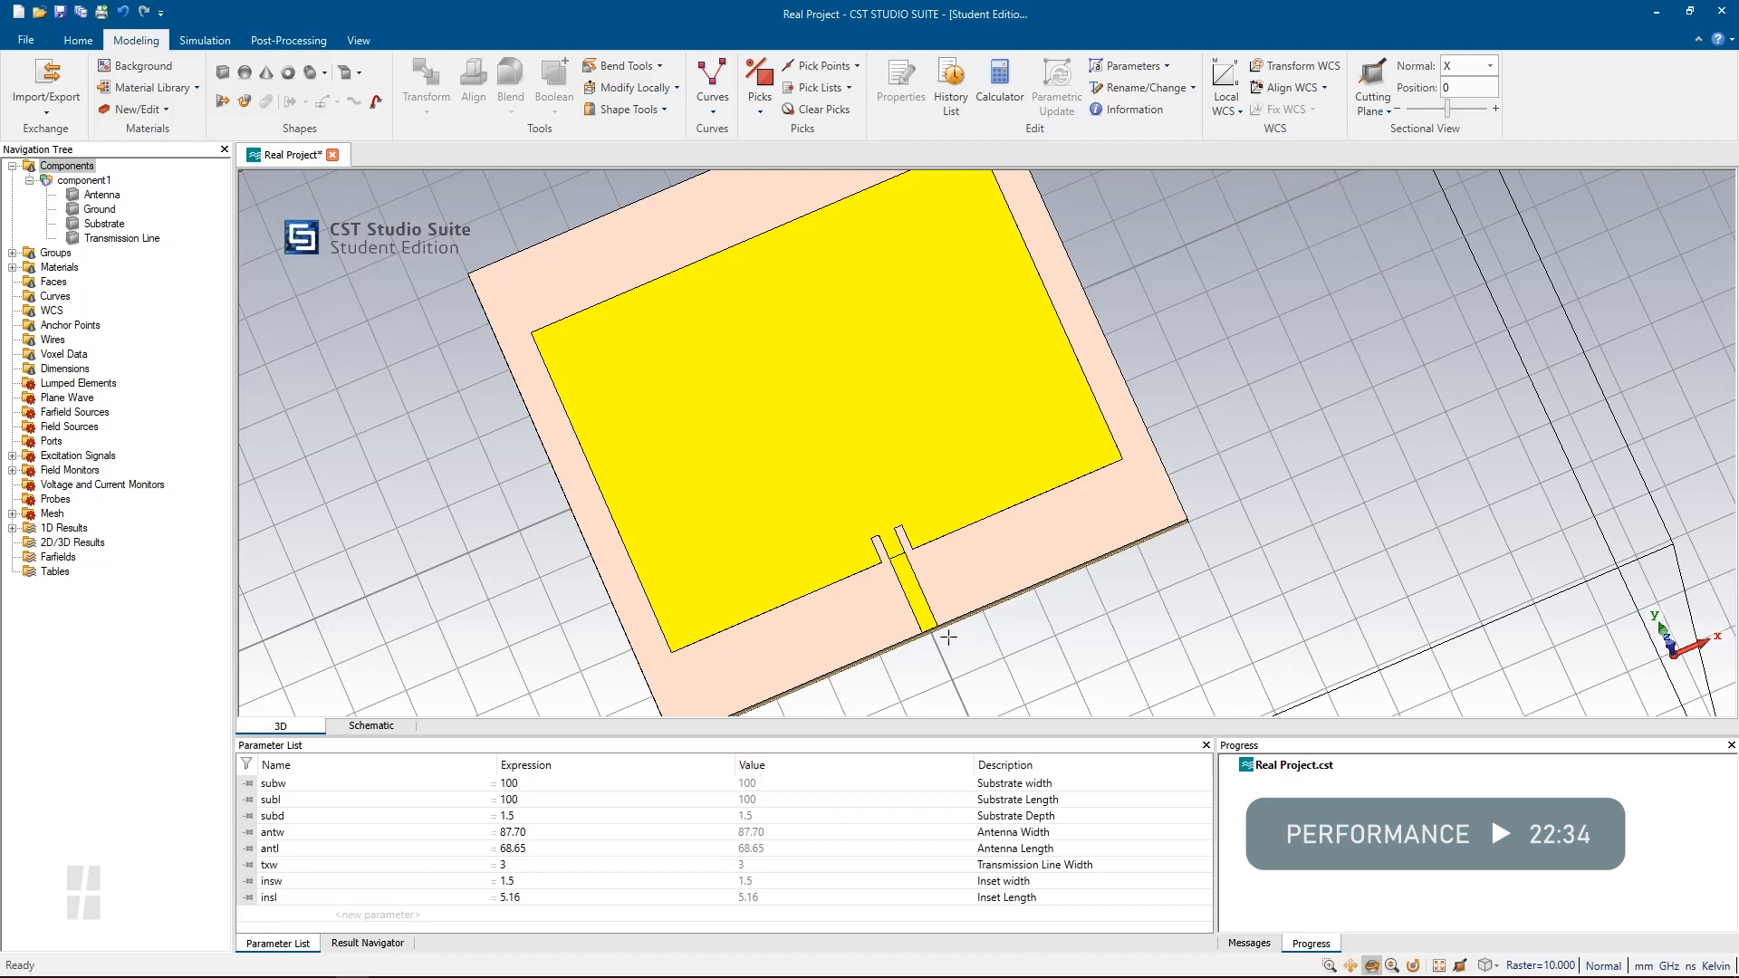
scroll(948, 637, "up", 3)
mouse_move(915, 640)
left_mouse_down()
mouse_move(824, 521)
mouse_move(868, 447)
mouse_move(874, 504)
left_mouse_up()
scroll(868, 447, "up", 4)
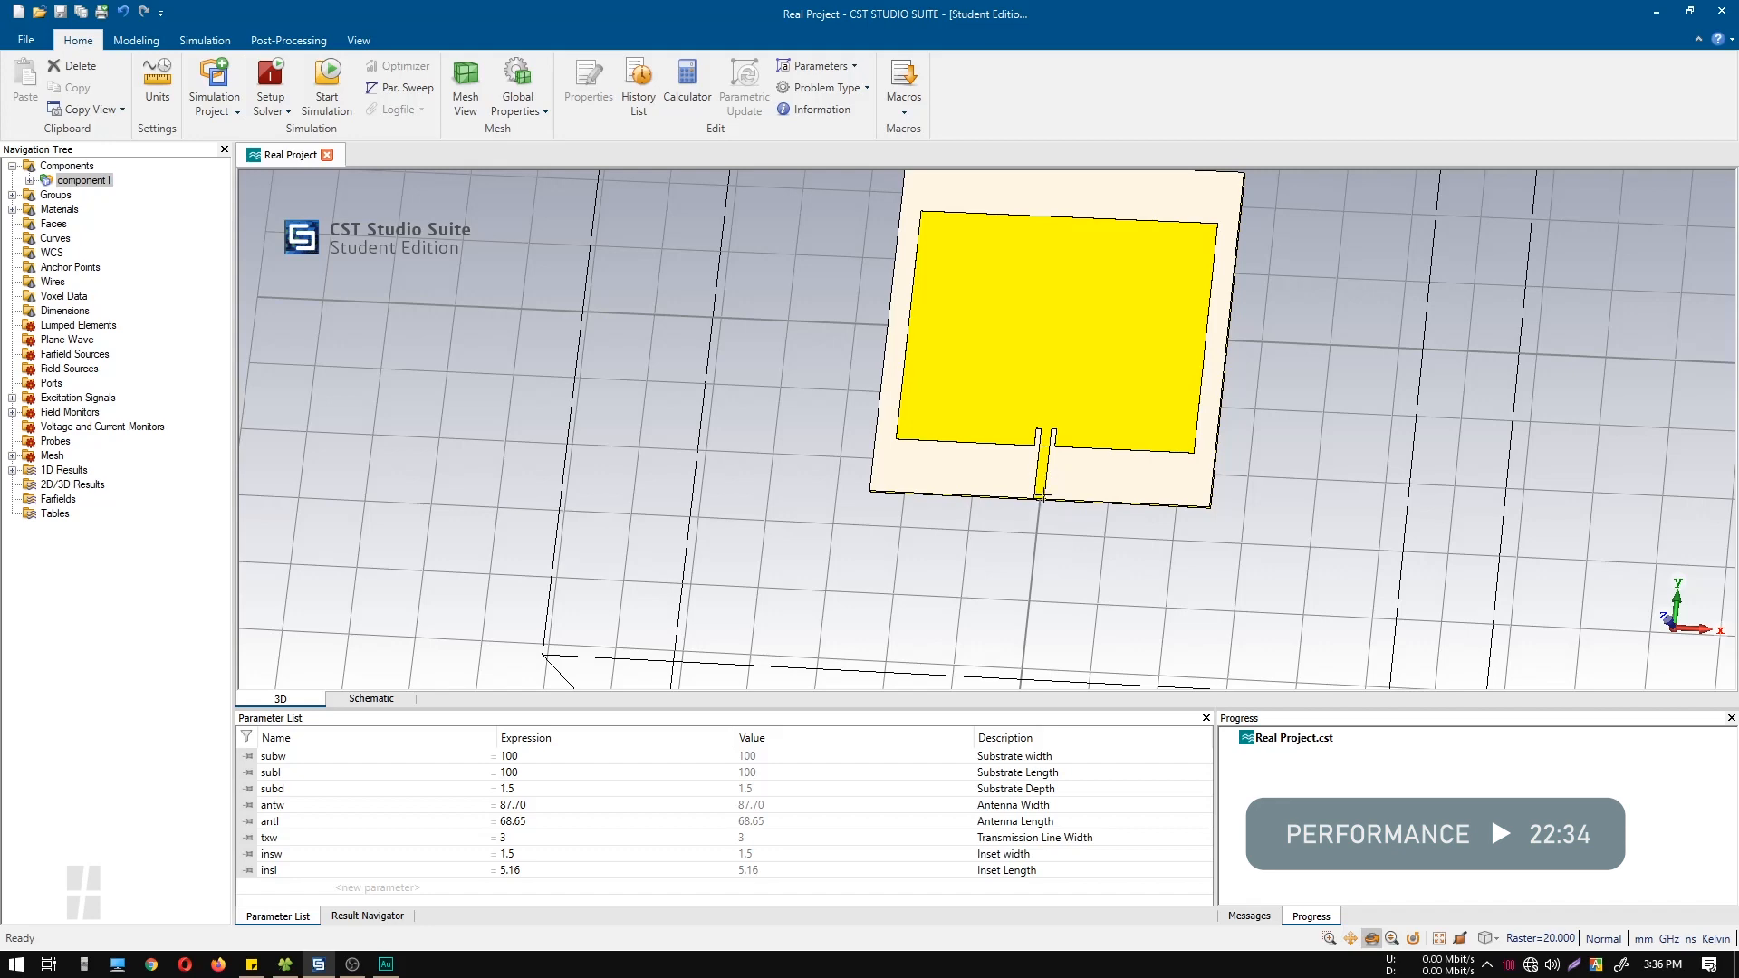
scroll(1040, 495, "up", 3)
scroll(1038, 507, "up", 3)
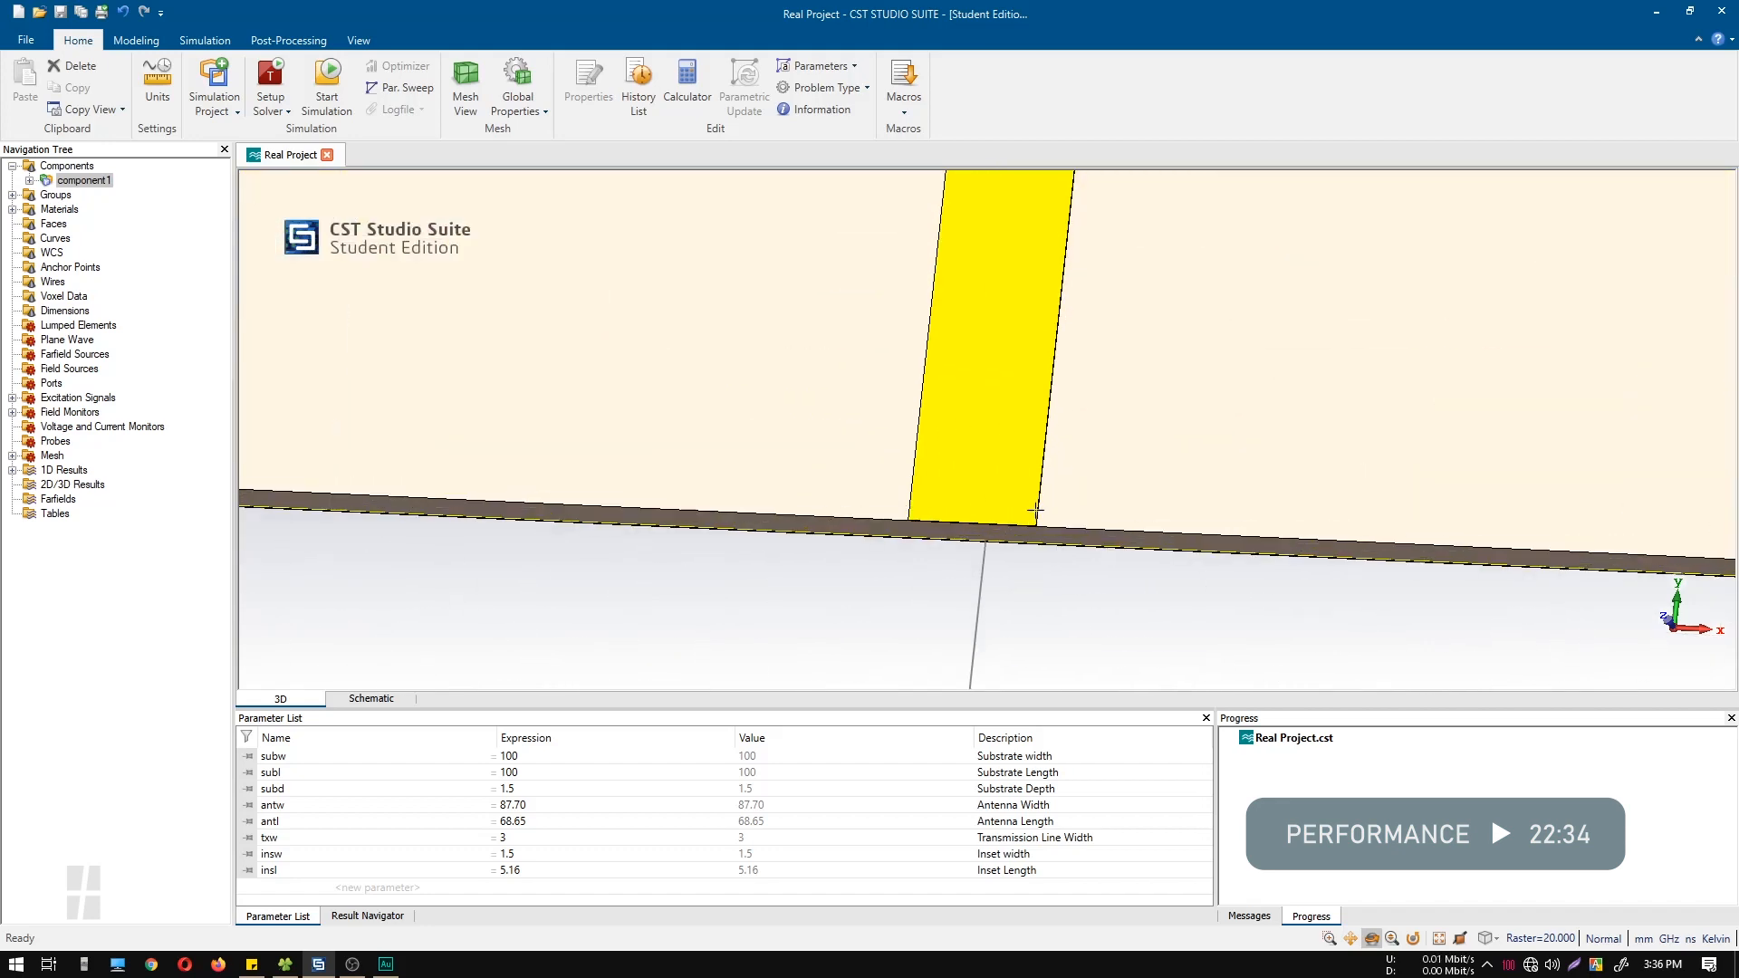
mouse_move(1025, 533)
left_mouse_down()
mouse_move(1024, 485)
mouse_move(996, 473)
left_mouse_up()
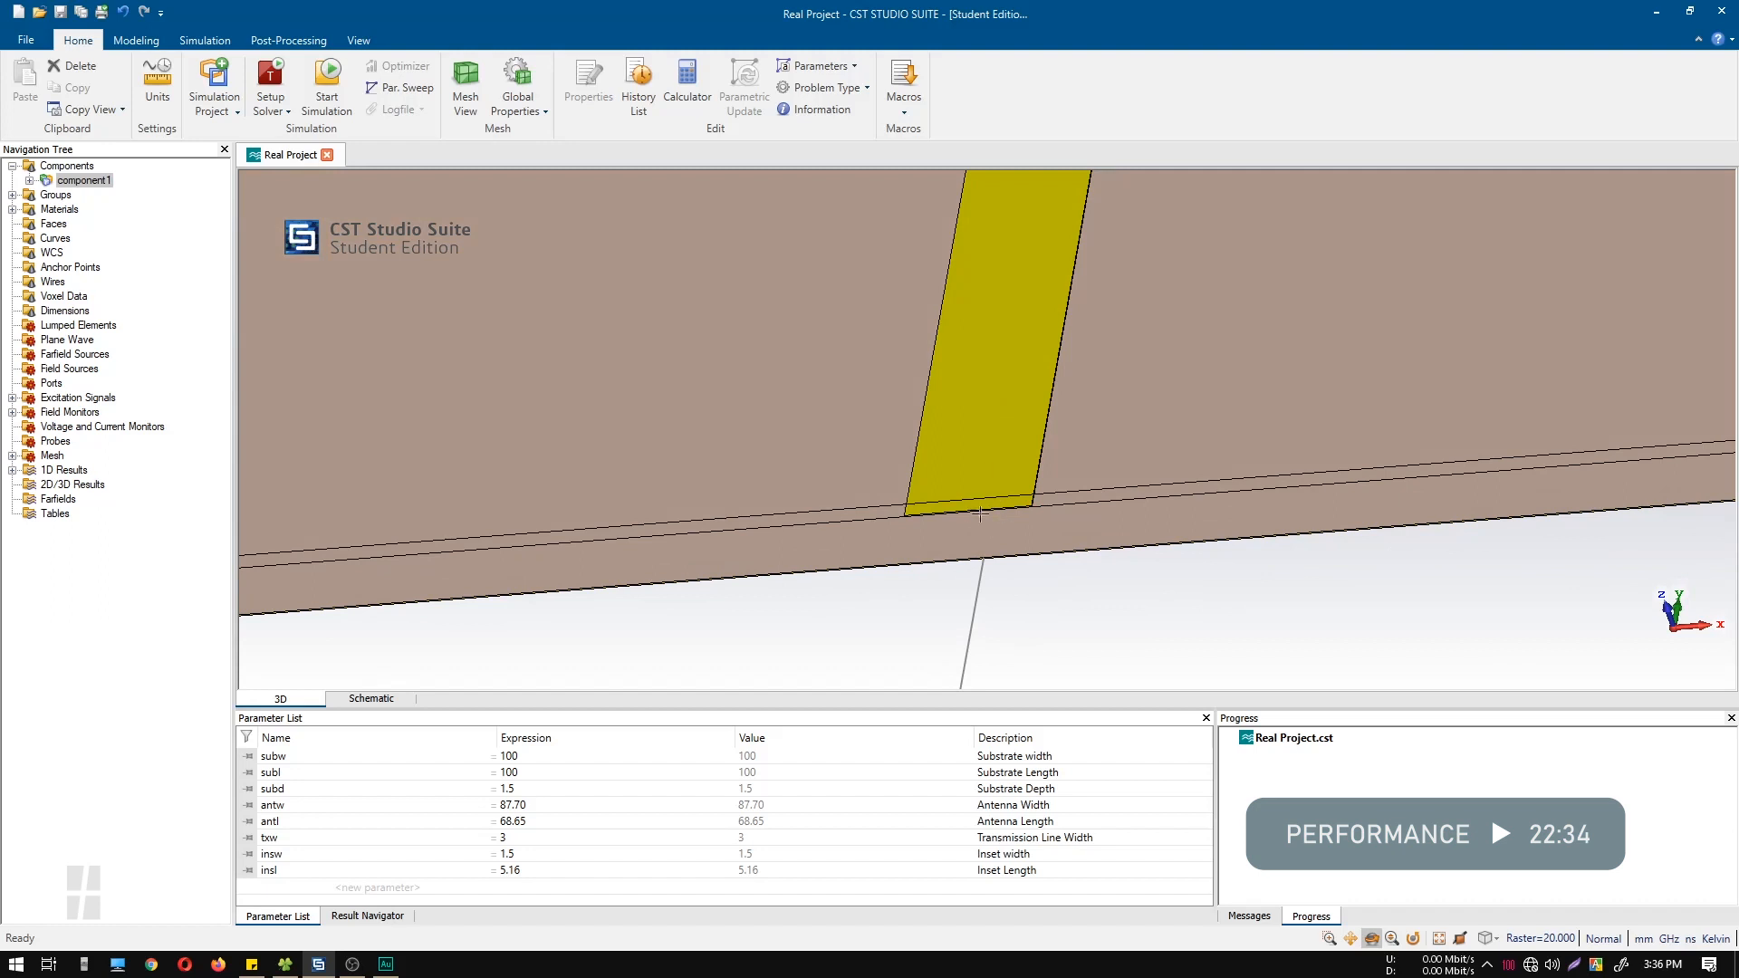
scroll(981, 513, "up", 2)
left_click_drag(984, 543, 936, 416)
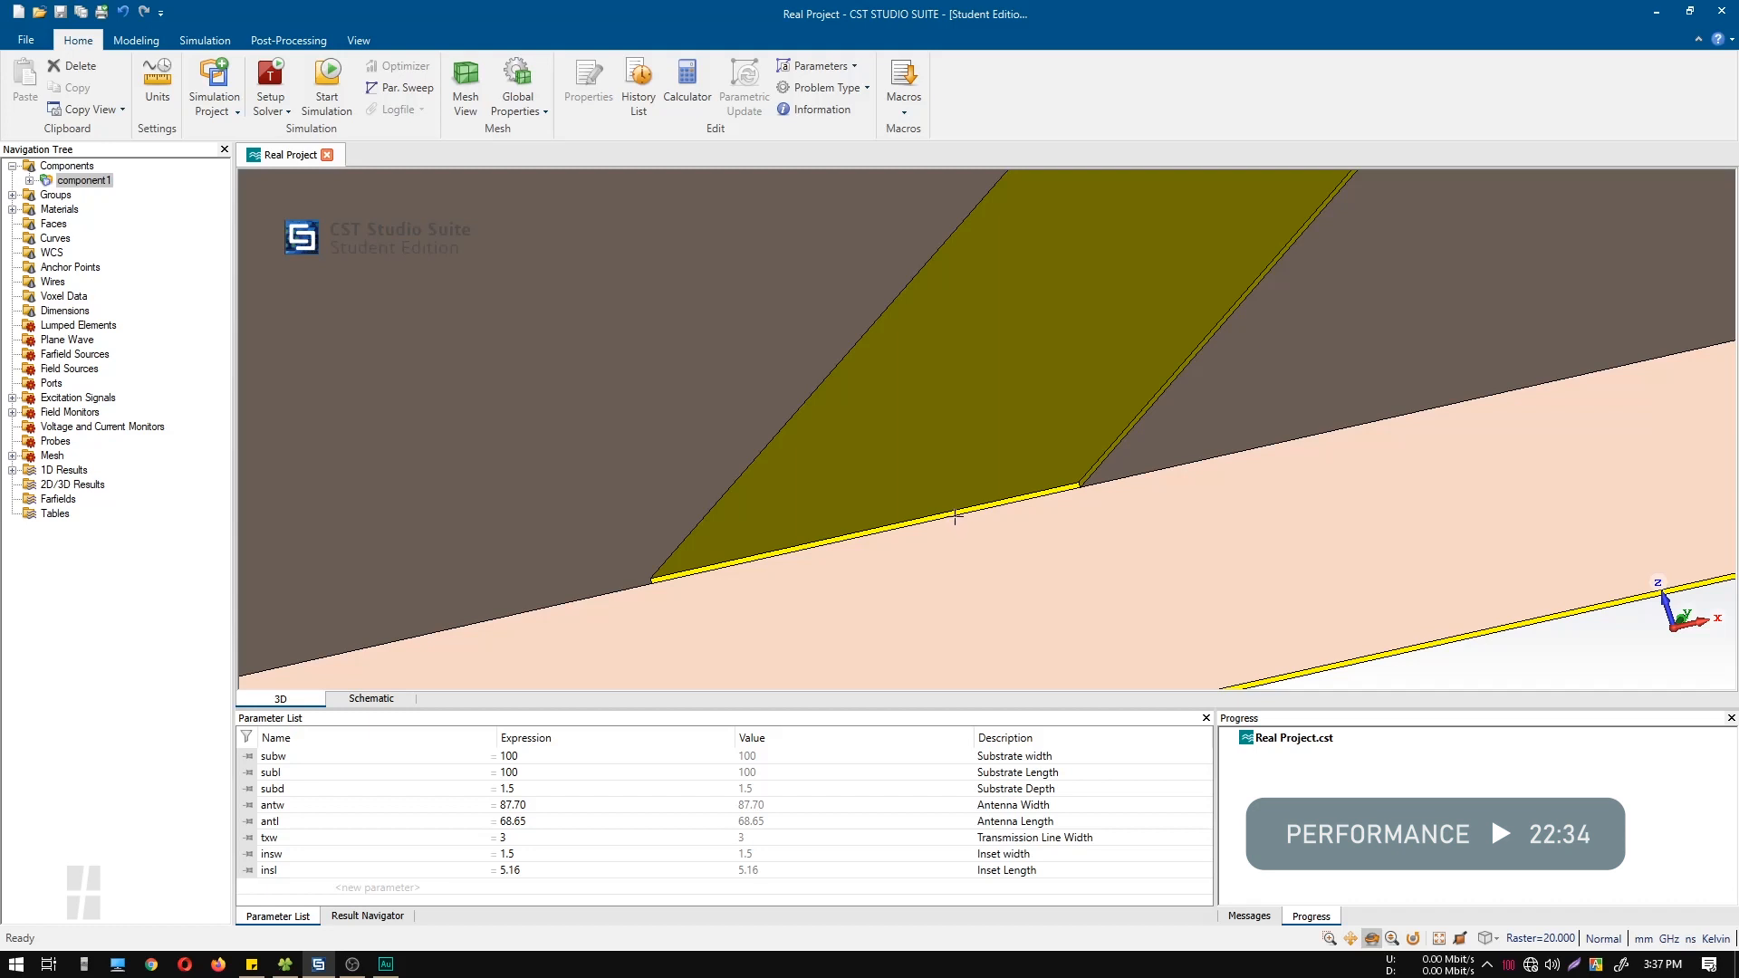
key("f")
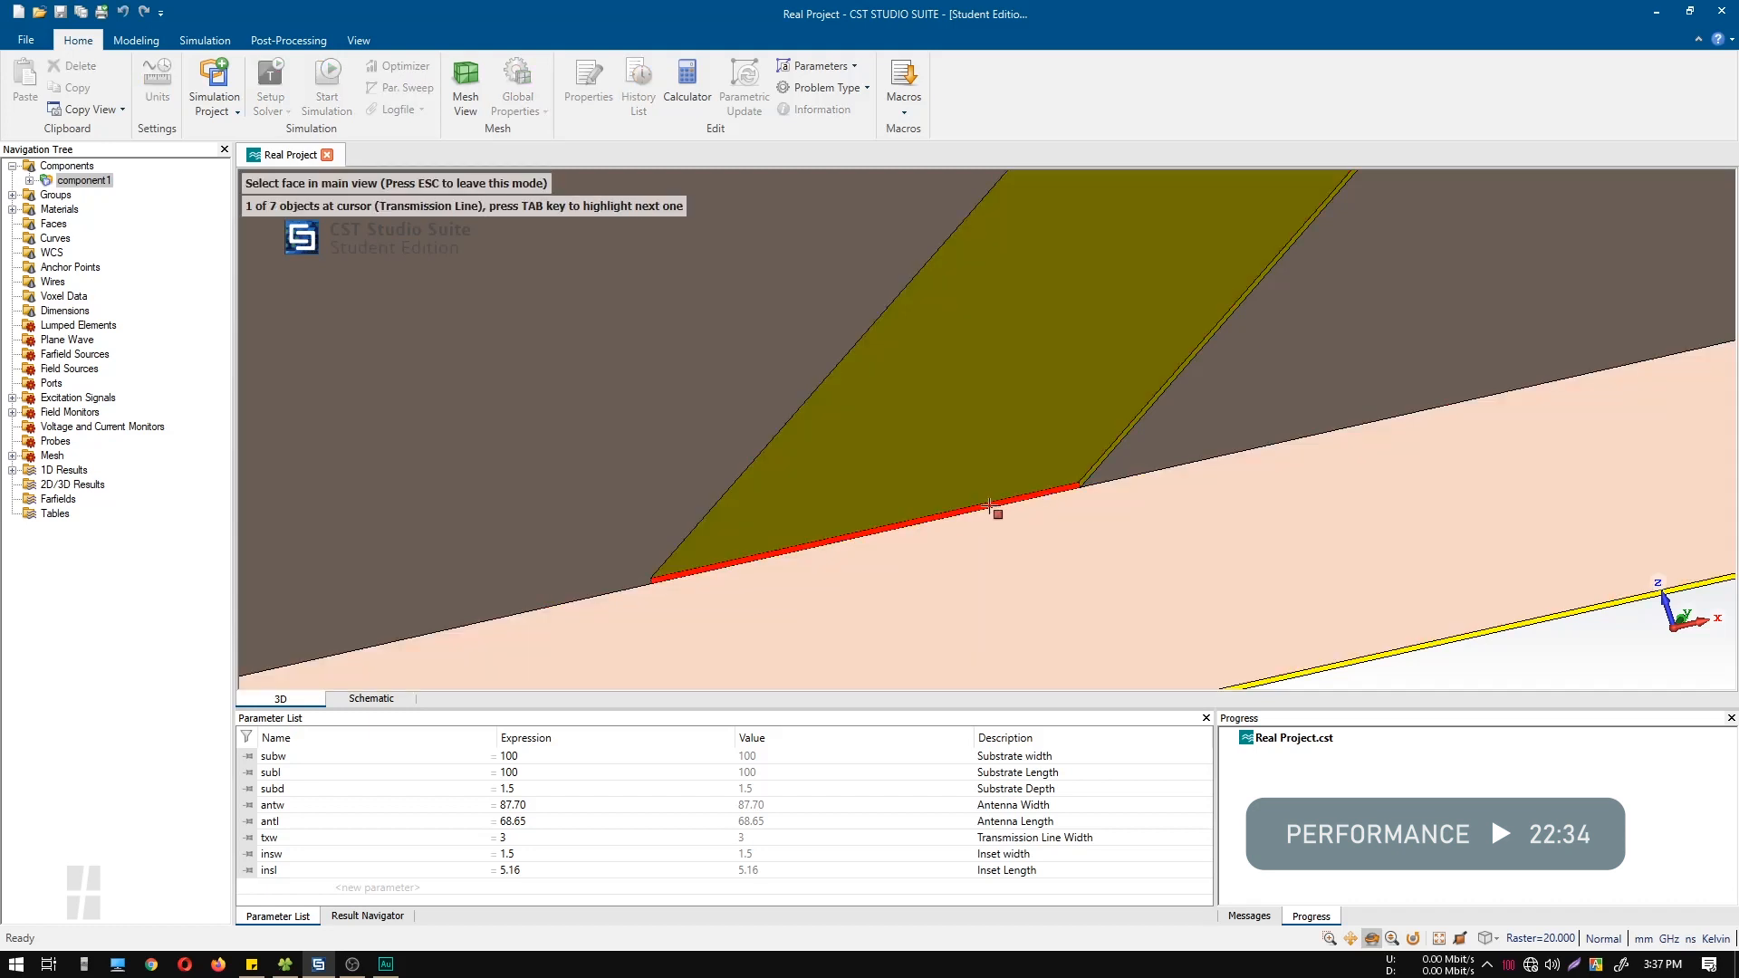
left_click(990, 506)
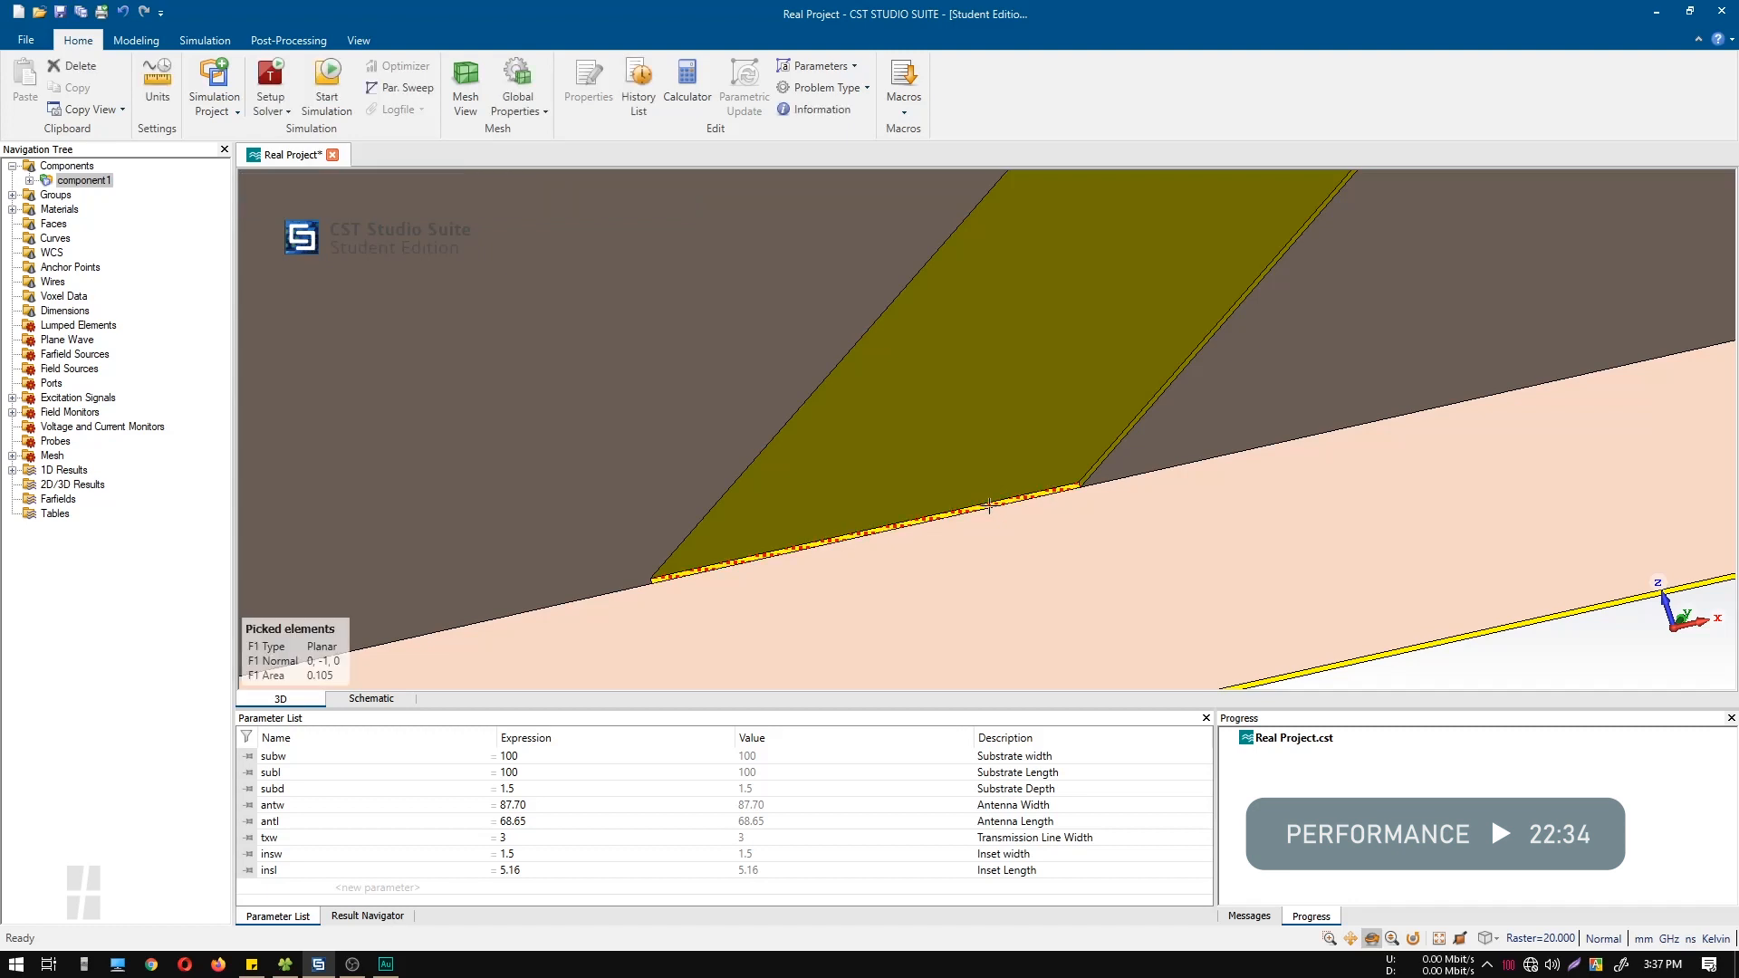
scroll(990, 501, "up", 4)
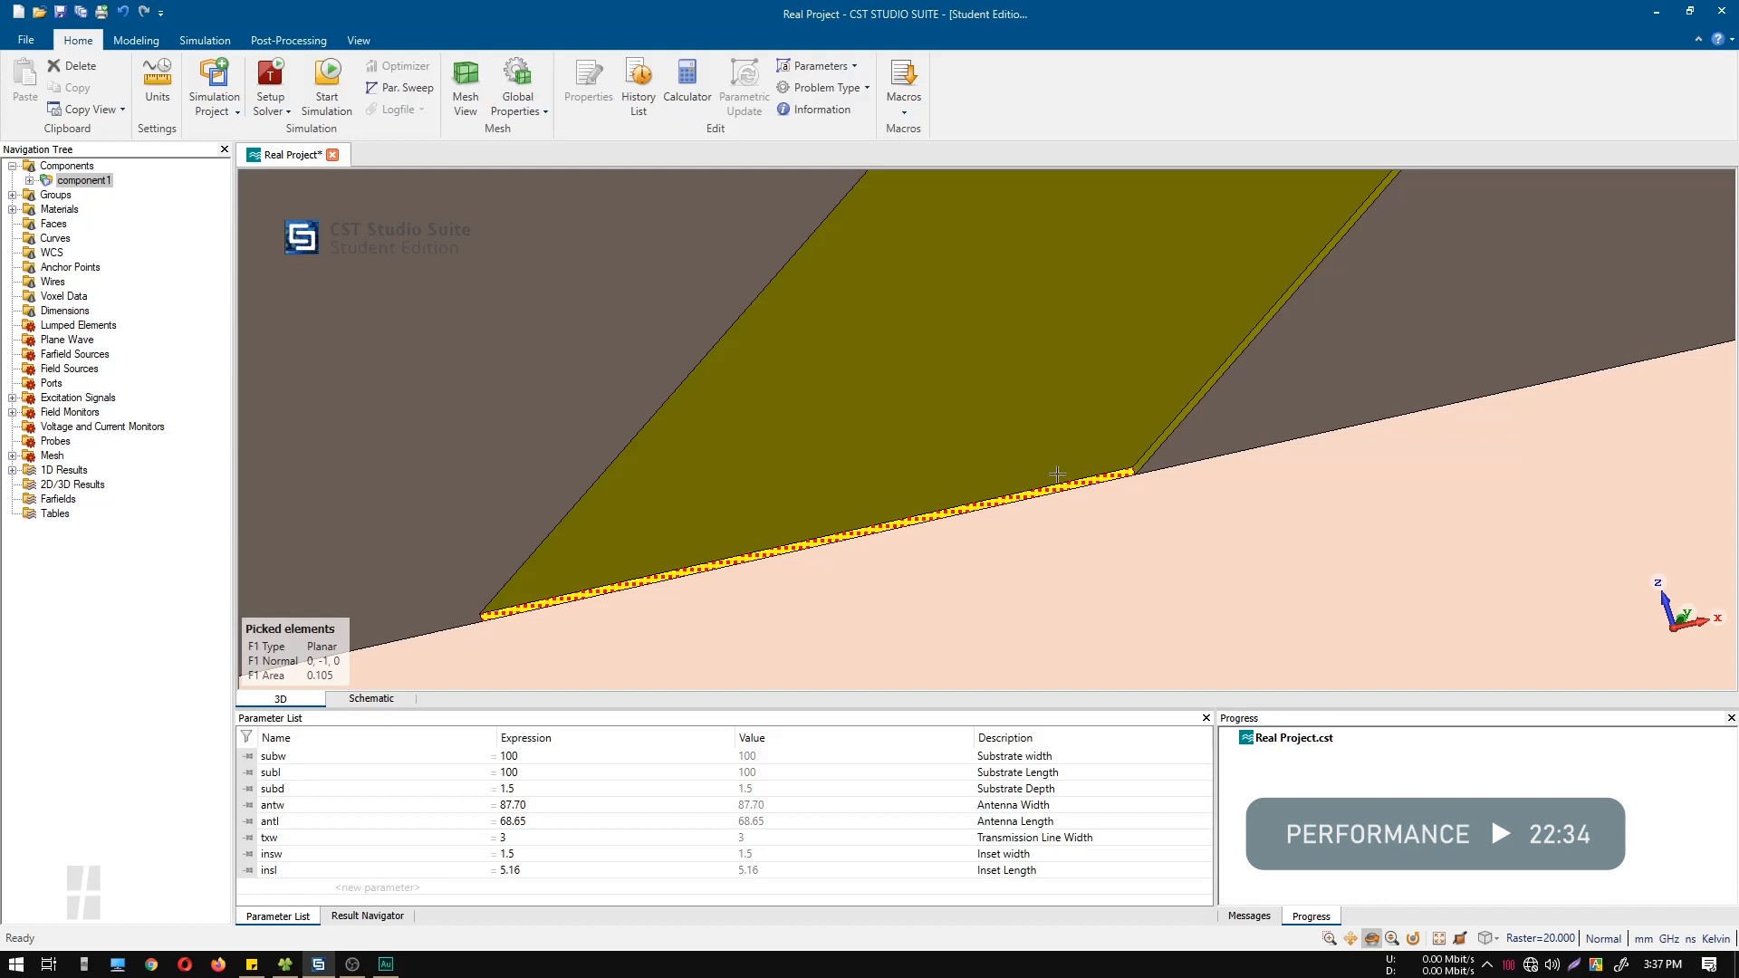
Run the port extension coefficient macro for the microstrip type and calculate the coefficient k
left_click(913, 104)
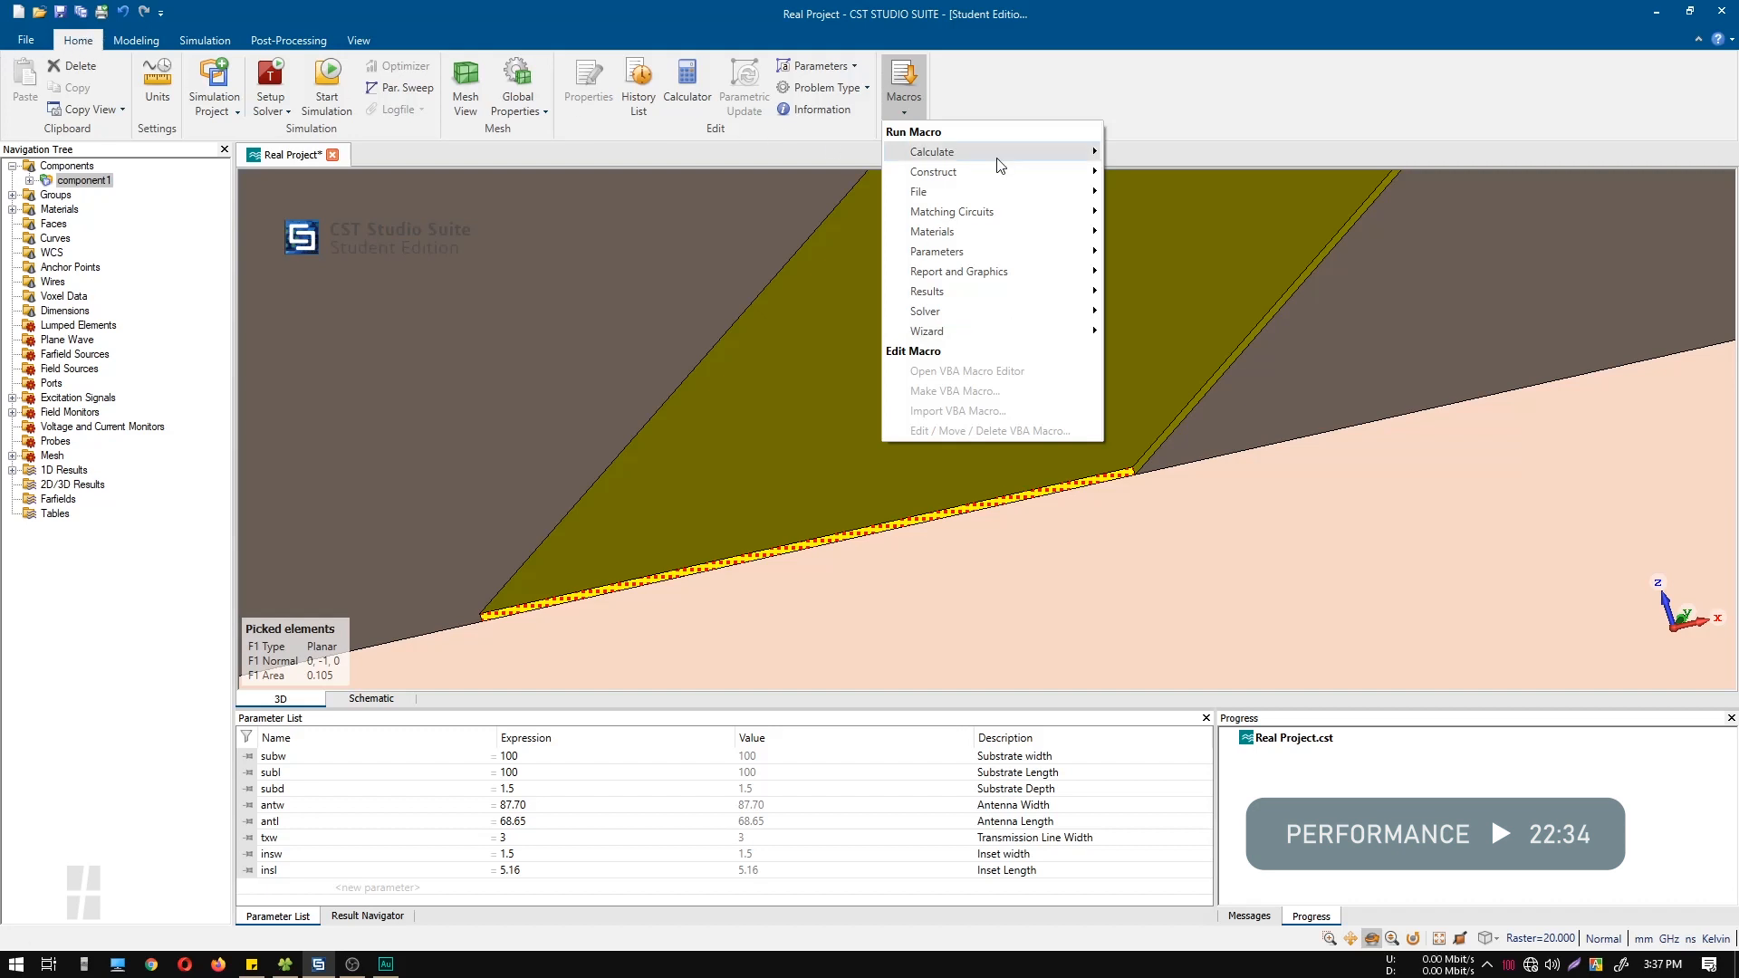
mouse_move(955, 313)
mouse_move(1177, 453)
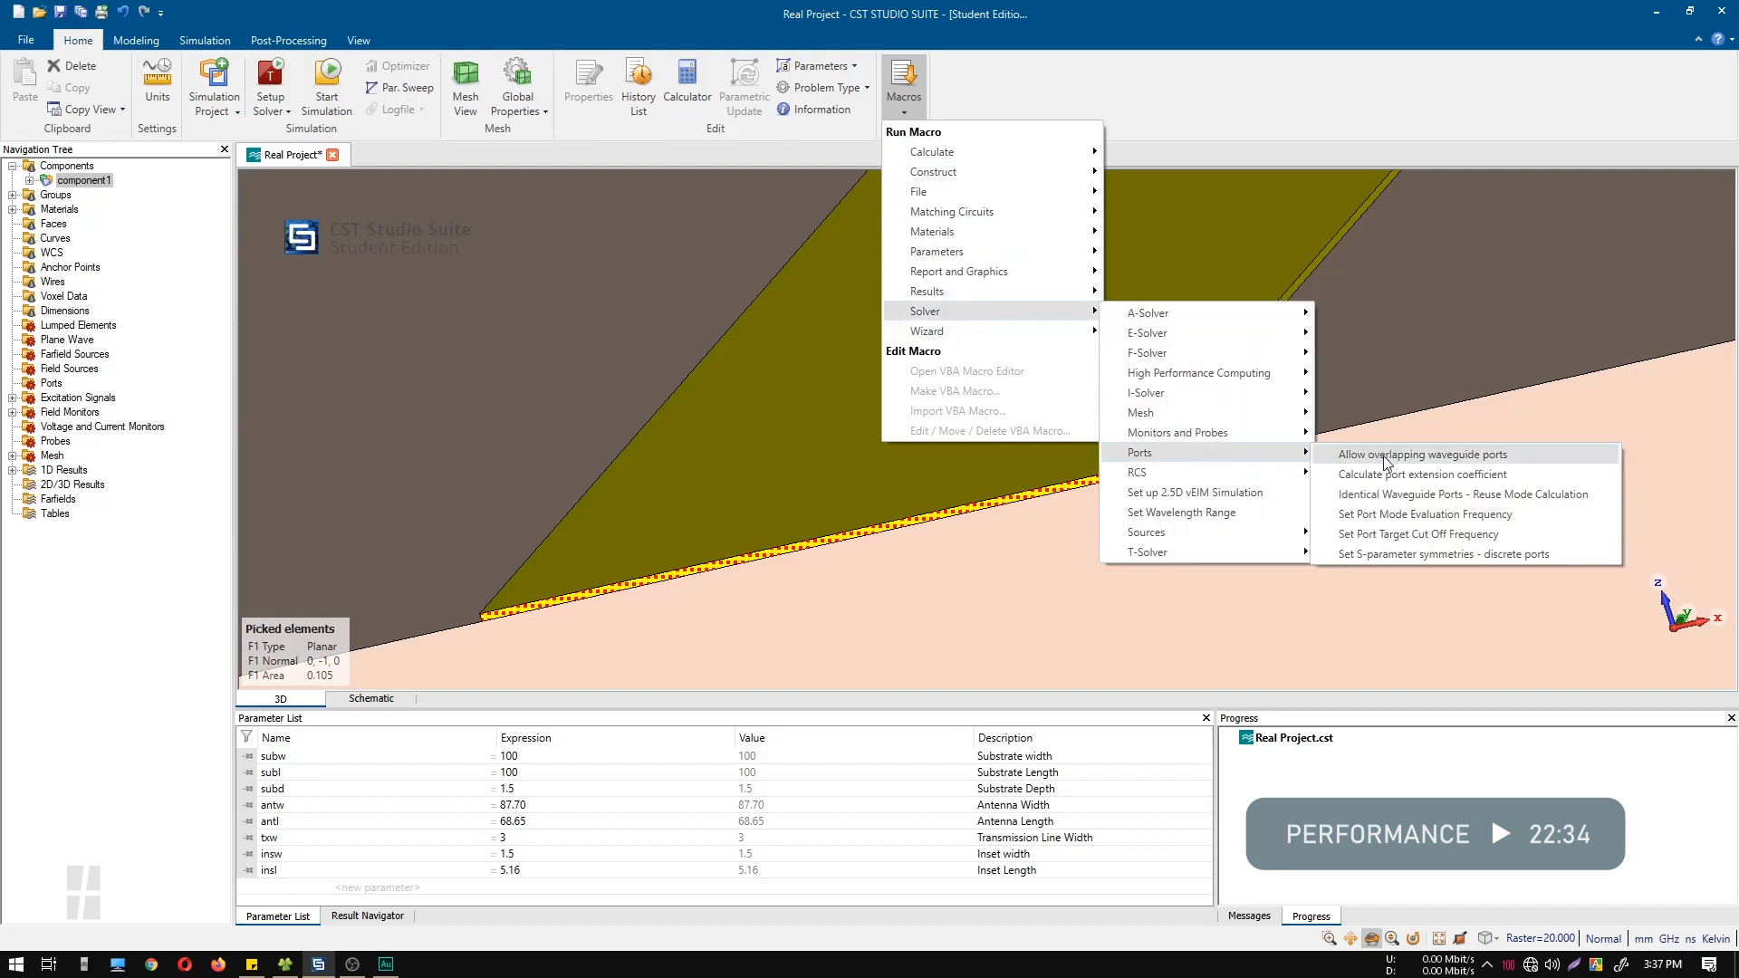
left_click(1524, 471)
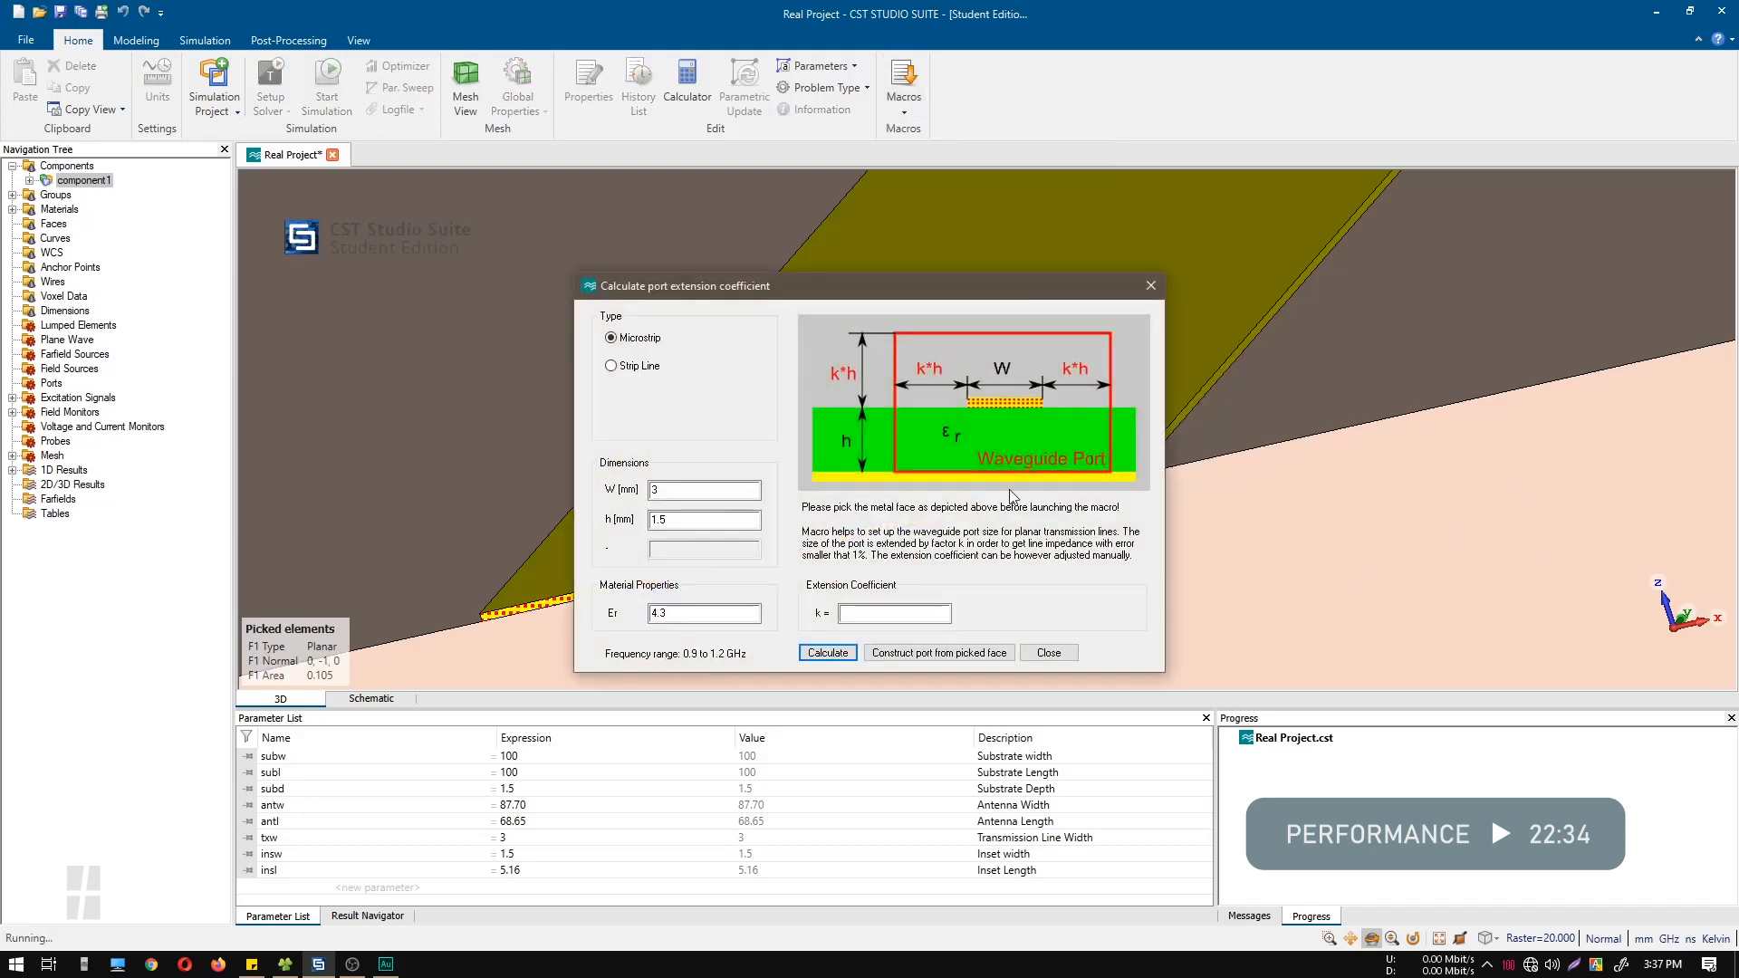
left_click_drag(919, 283, 1300, 288)
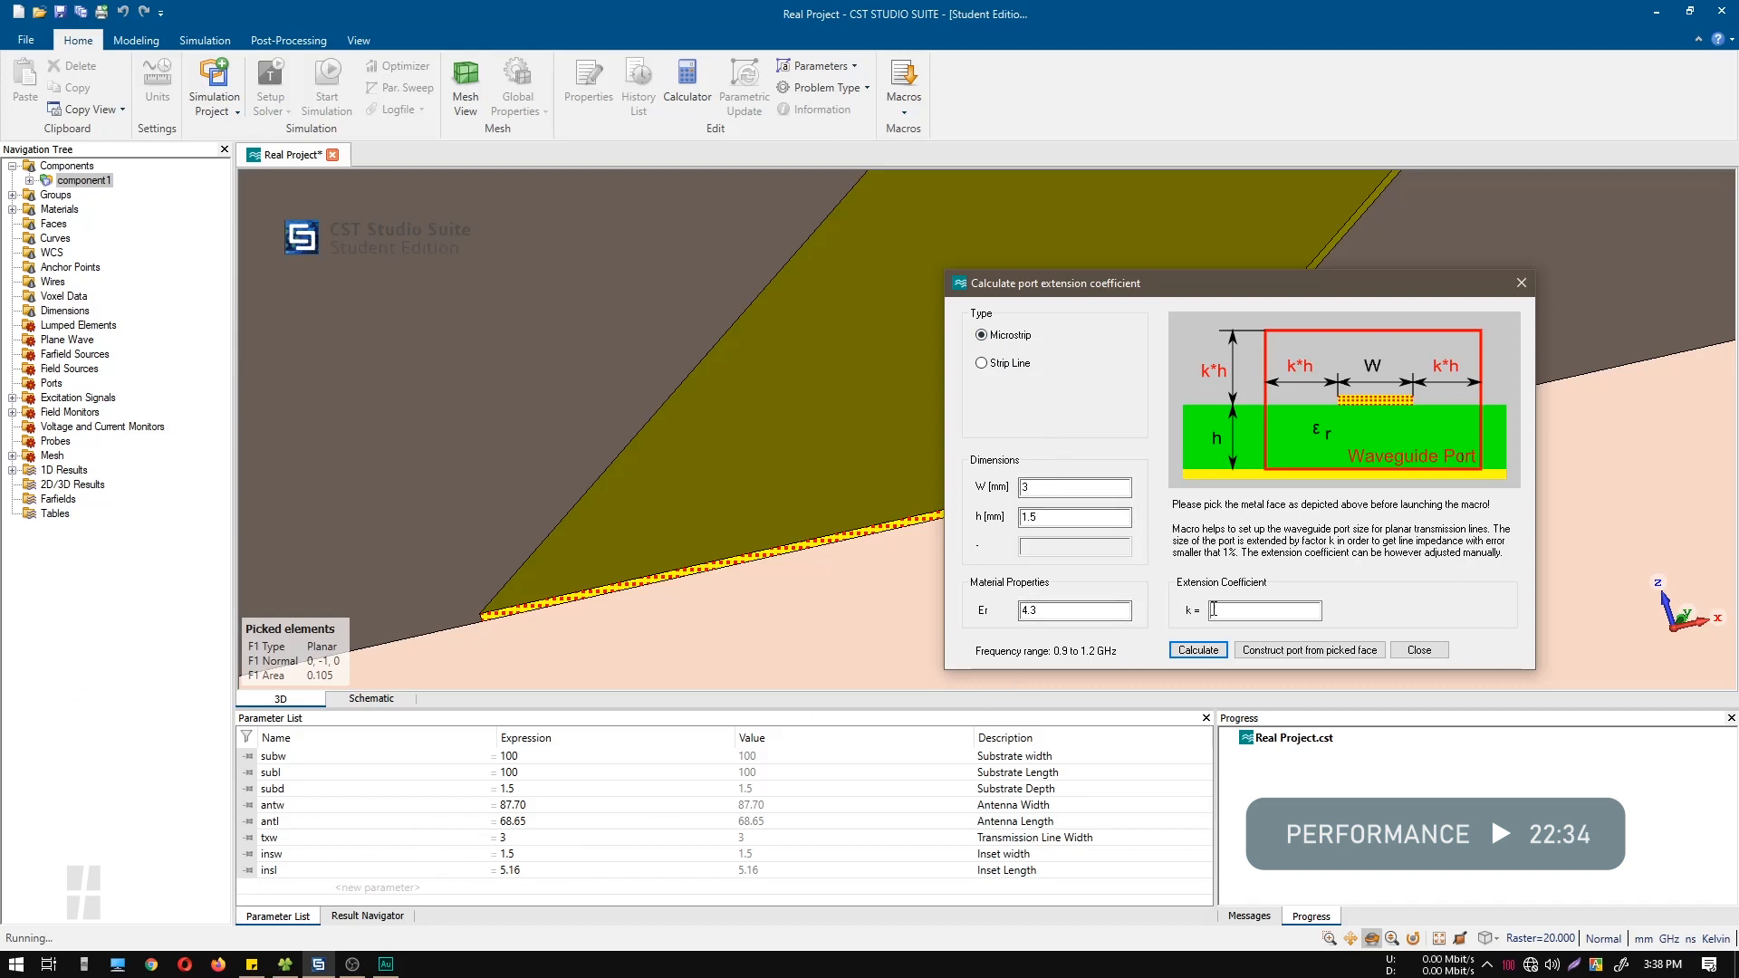
left_click(1199, 650)
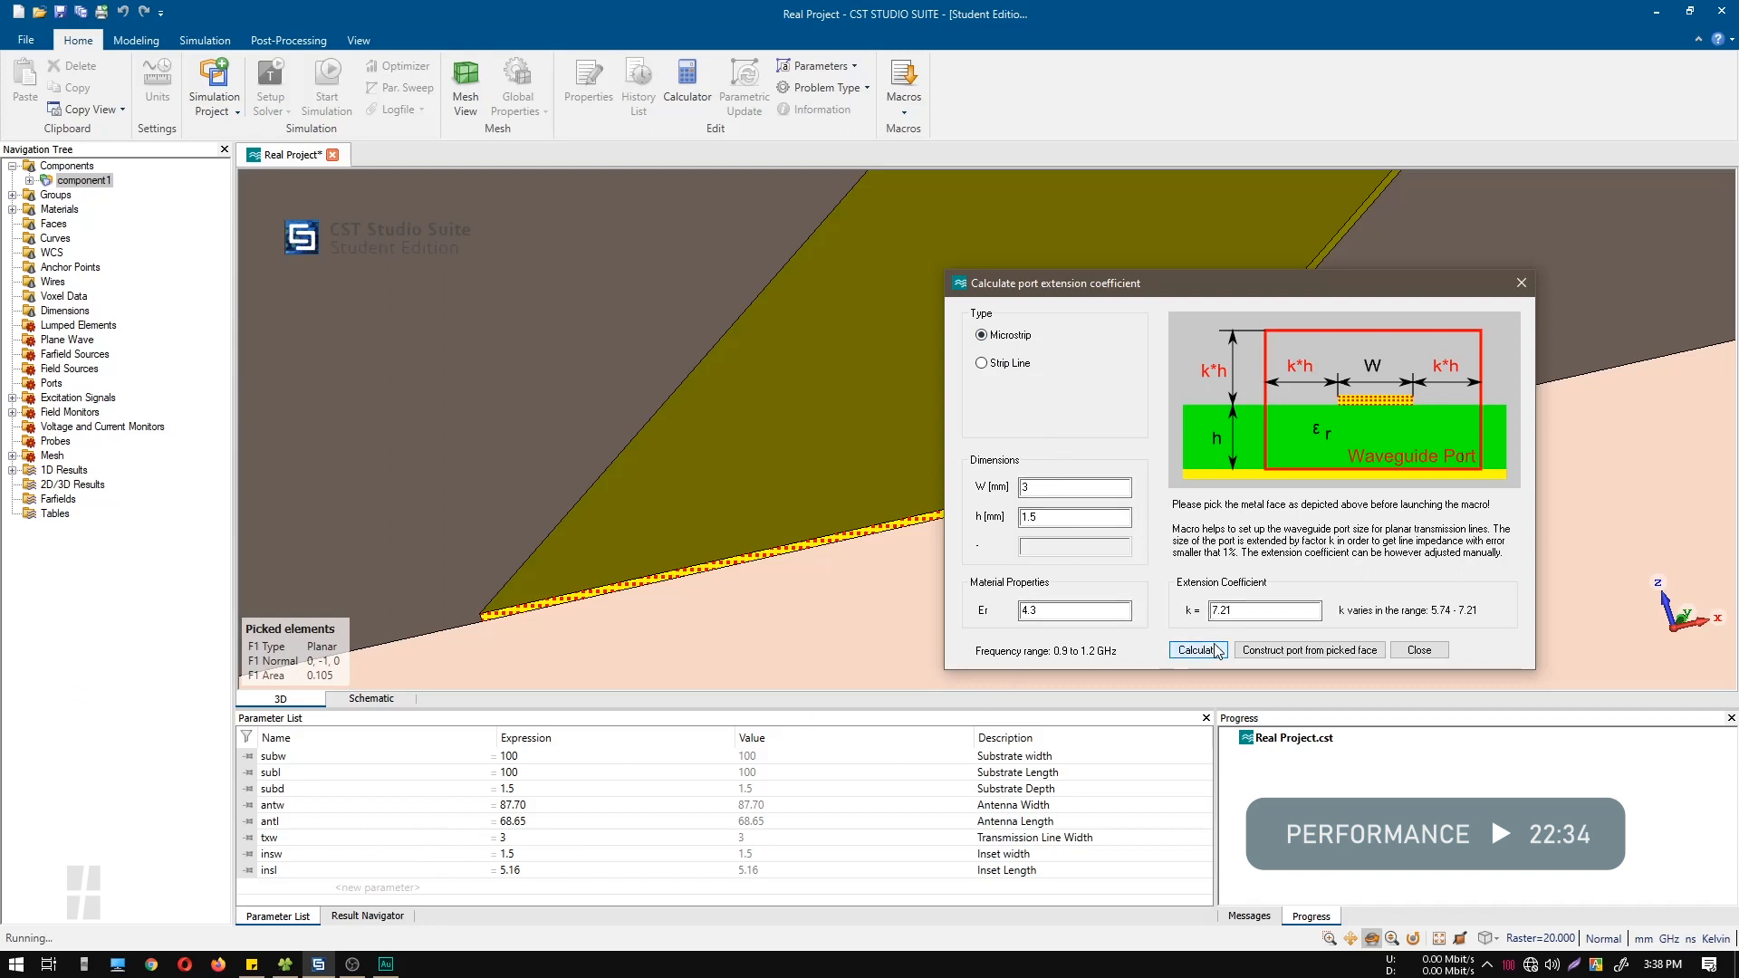
Construct the waveguide port from the picked transmission line face, close the macro and view the port on the whole antenna
left_click(1375, 652)
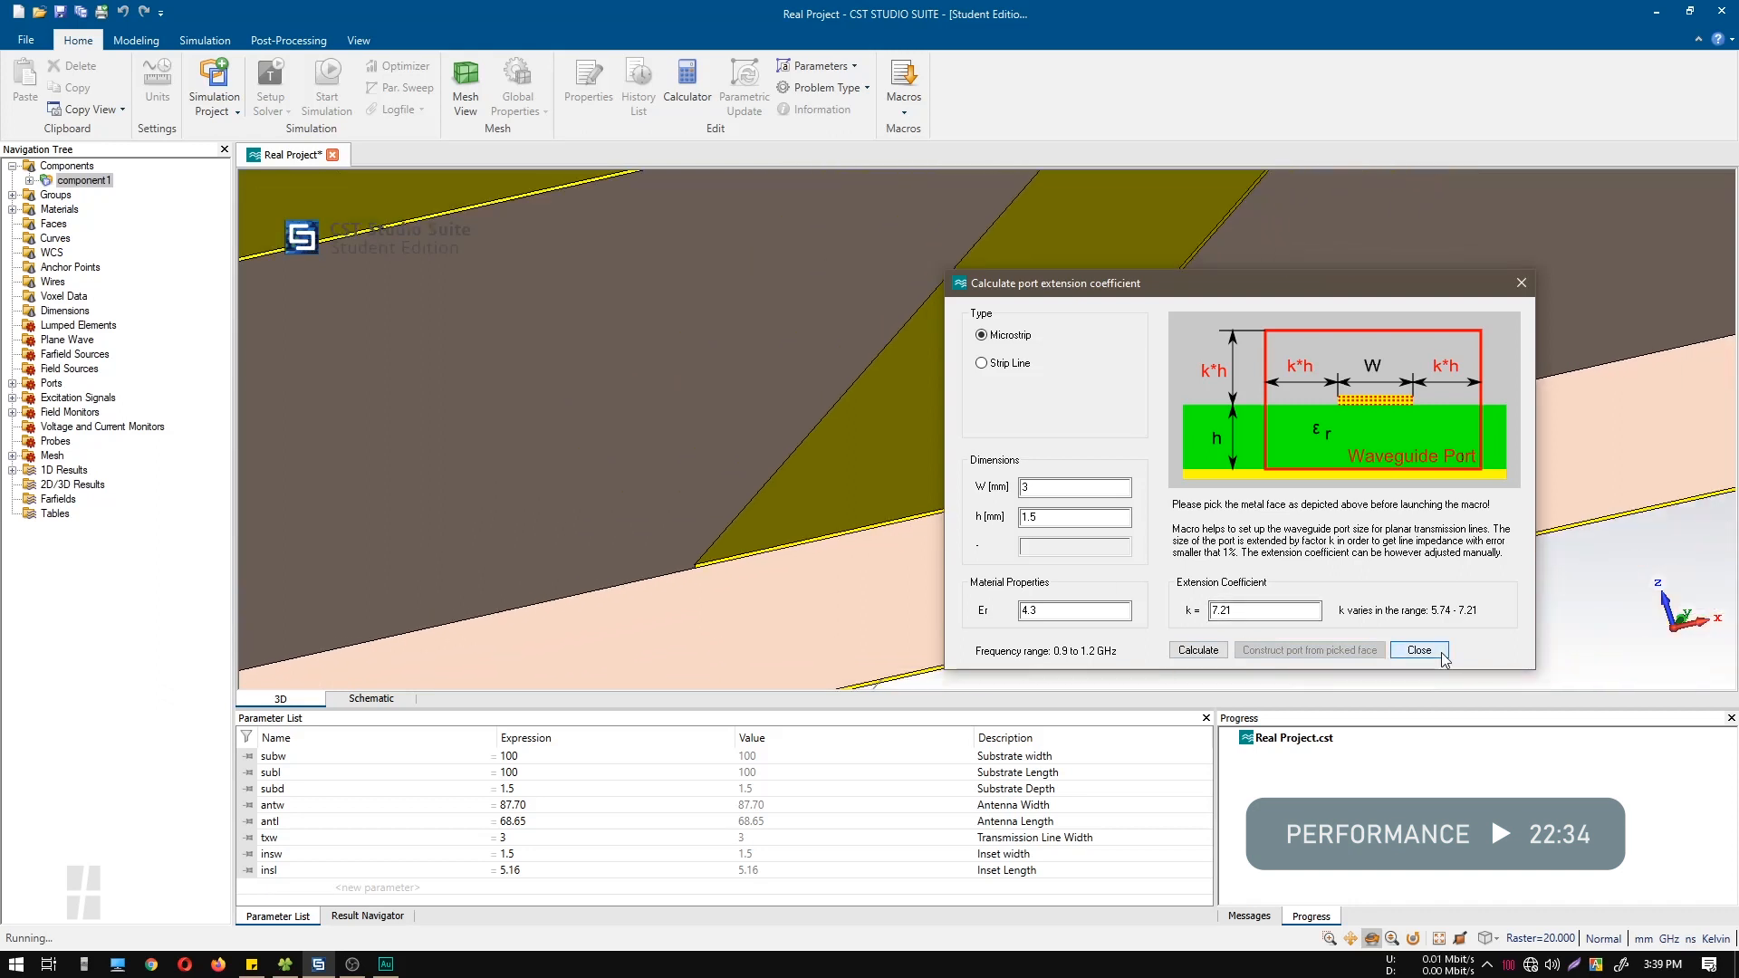
left_click(1418, 651)
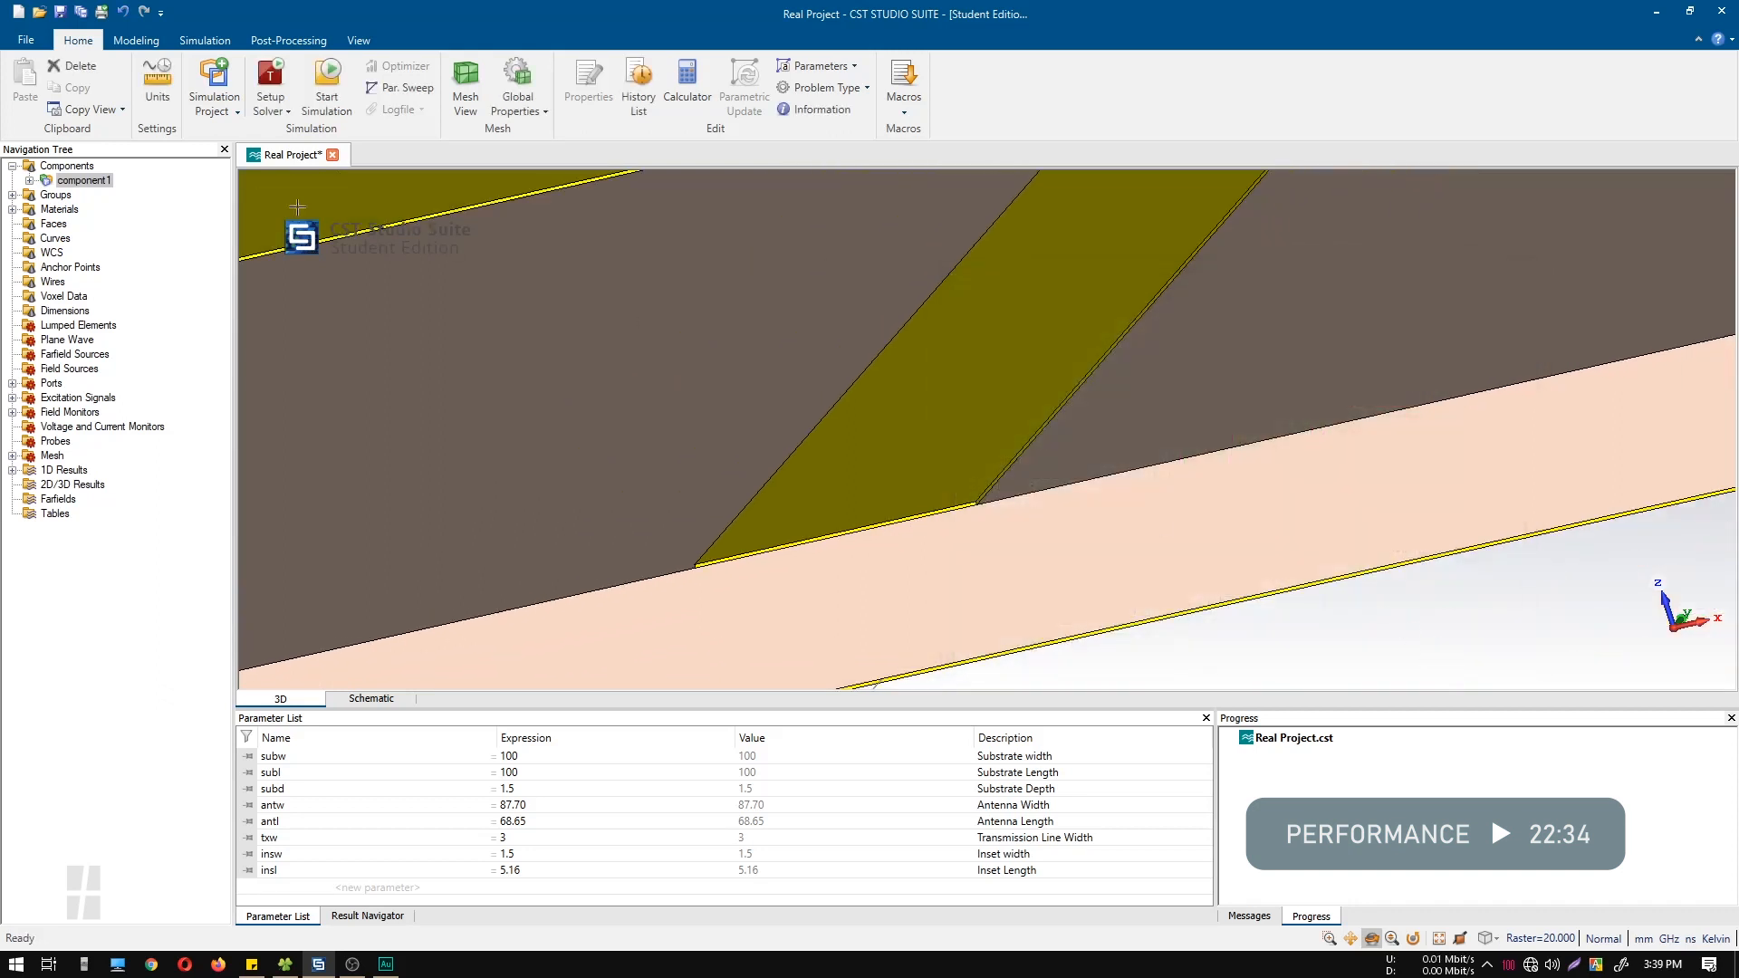
left_click(58, 166)
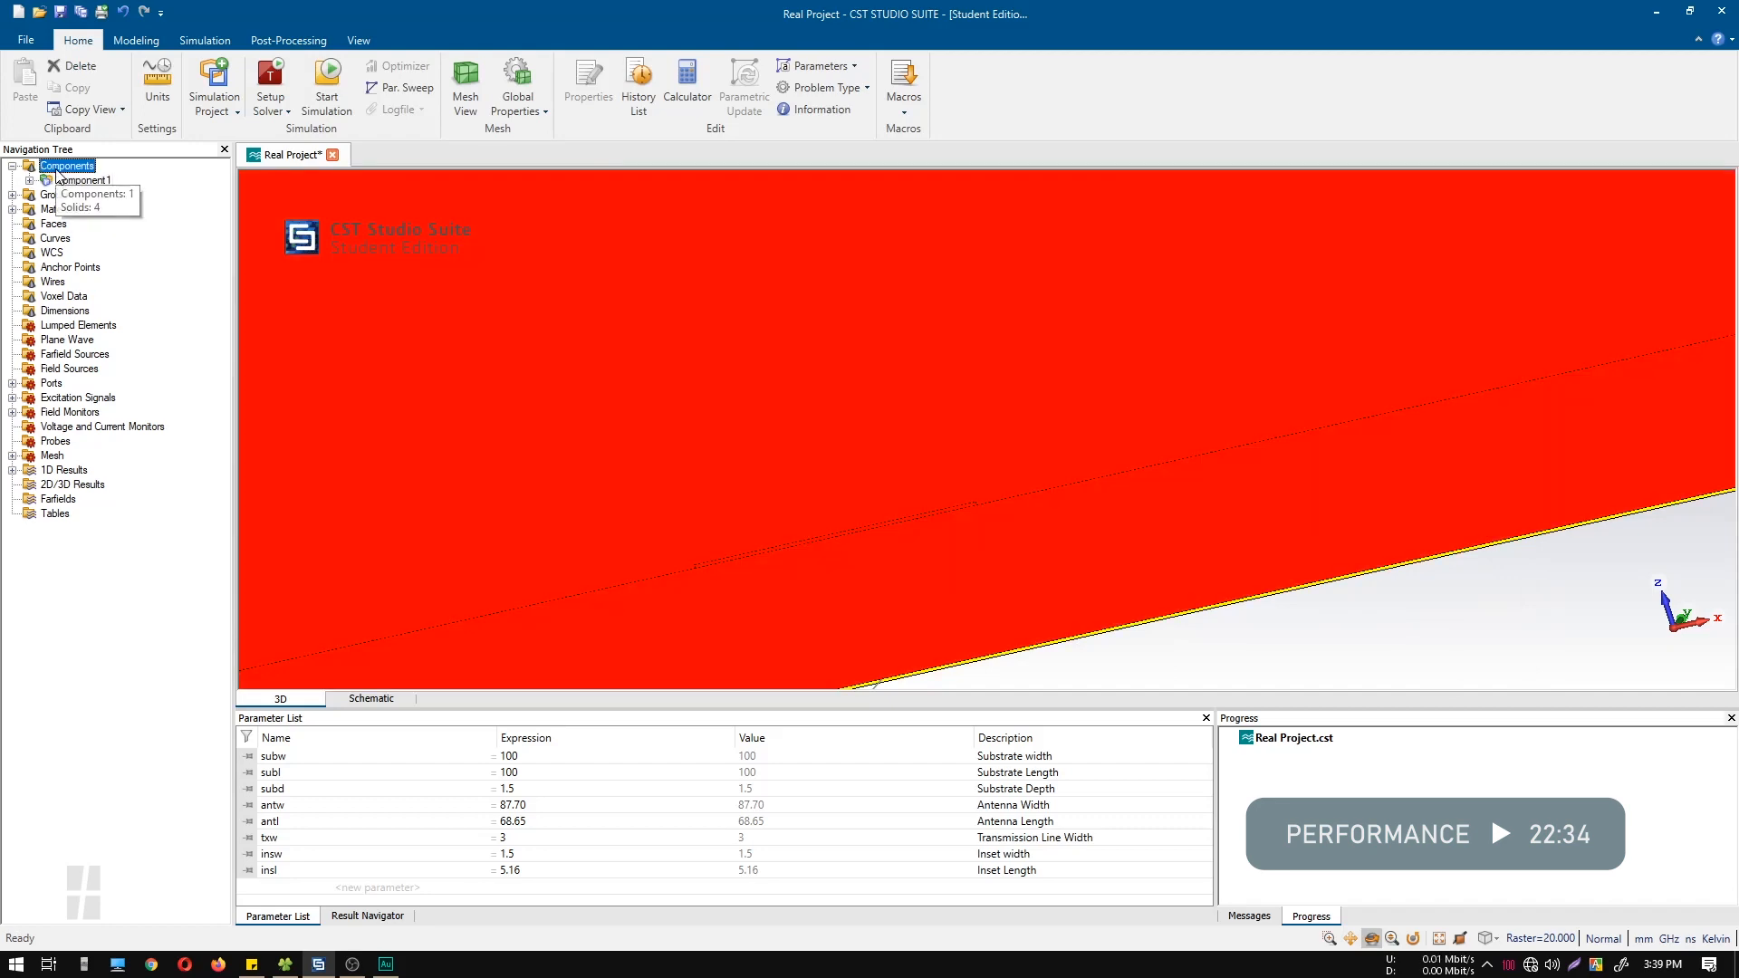
scroll(707, 354, "down", 4)
mouse_move(779, 301)
left_mouse_down()
mouse_move(877, 470)
mouse_move(691, 551)
mouse_move(767, 633)
mouse_move(844, 414)
mouse_move(941, 559)
mouse_move(933, 531)
left_mouse_up()
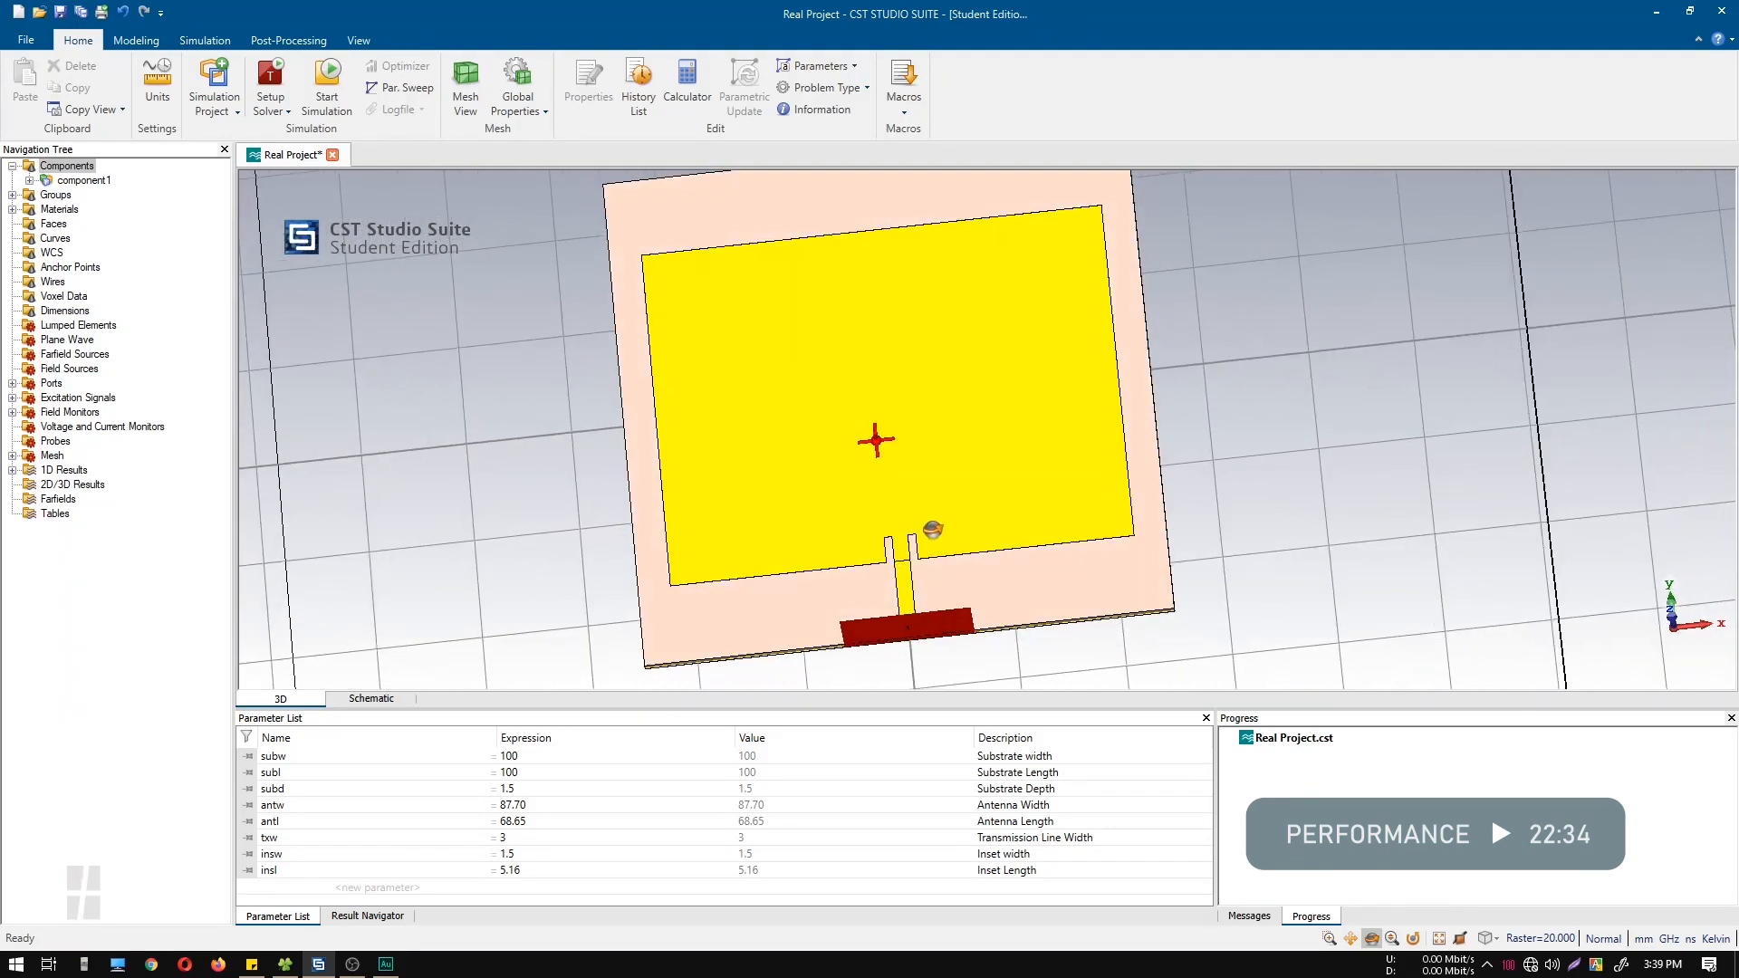
Start the analytical line impedance calculation macro and choose the Thin Microstrip setup
left_click(910, 105)
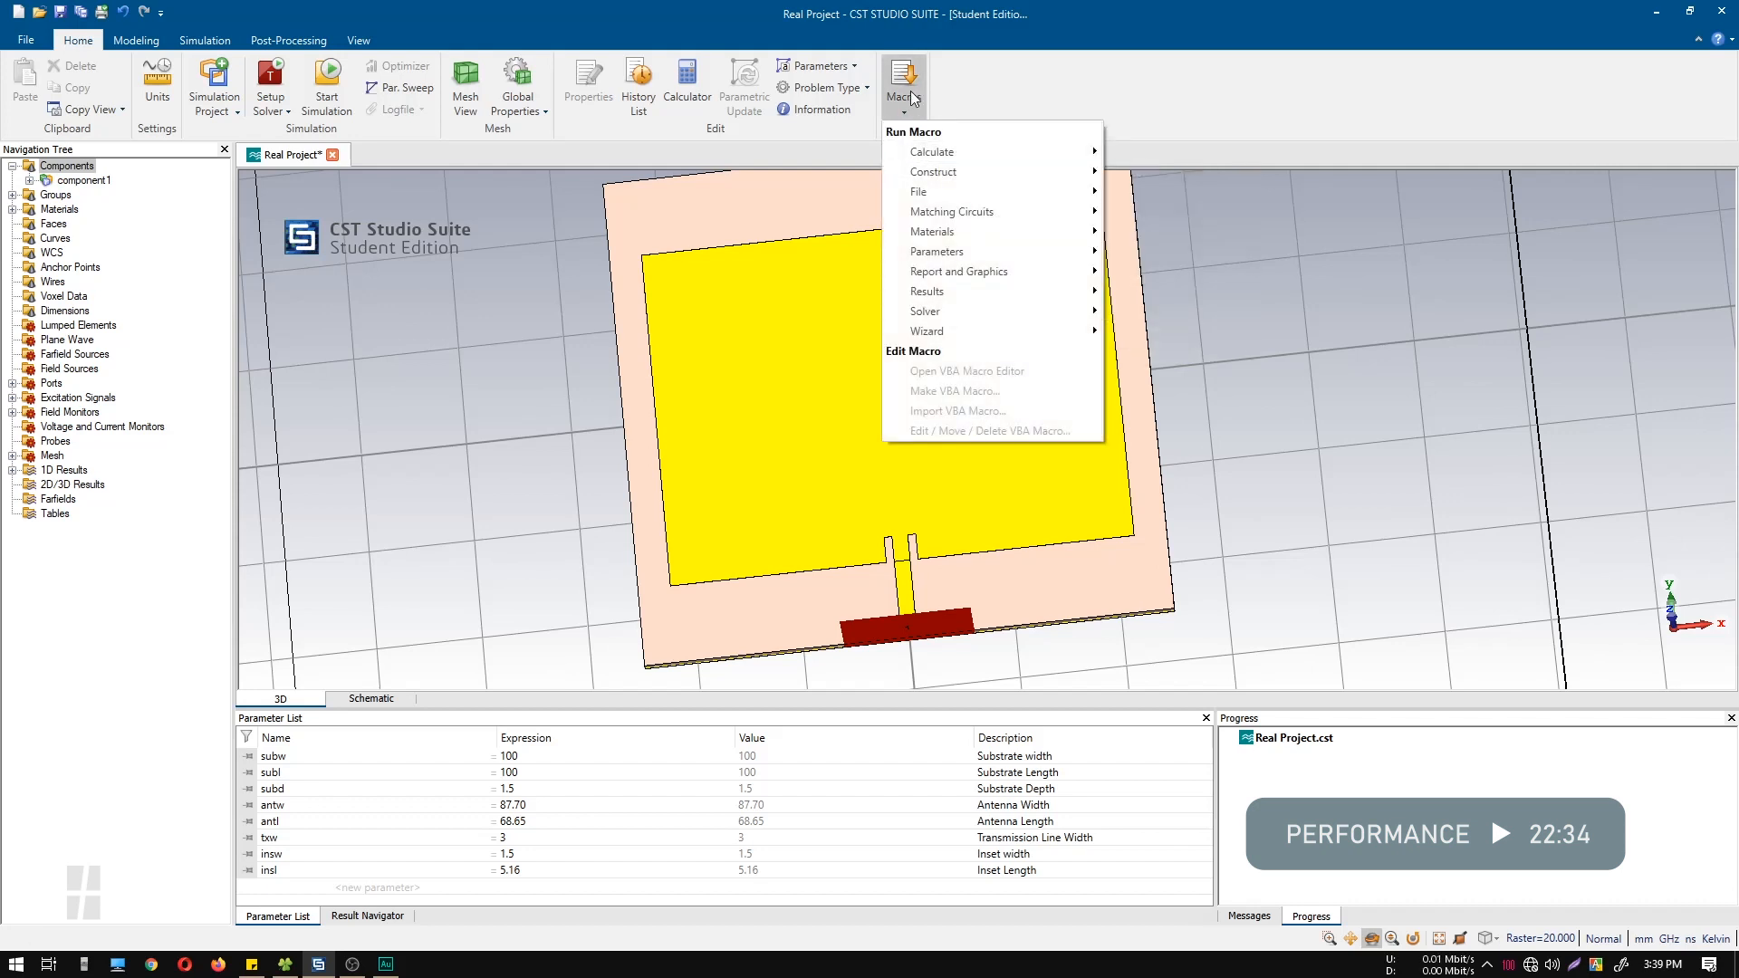
mouse_move(988, 154)
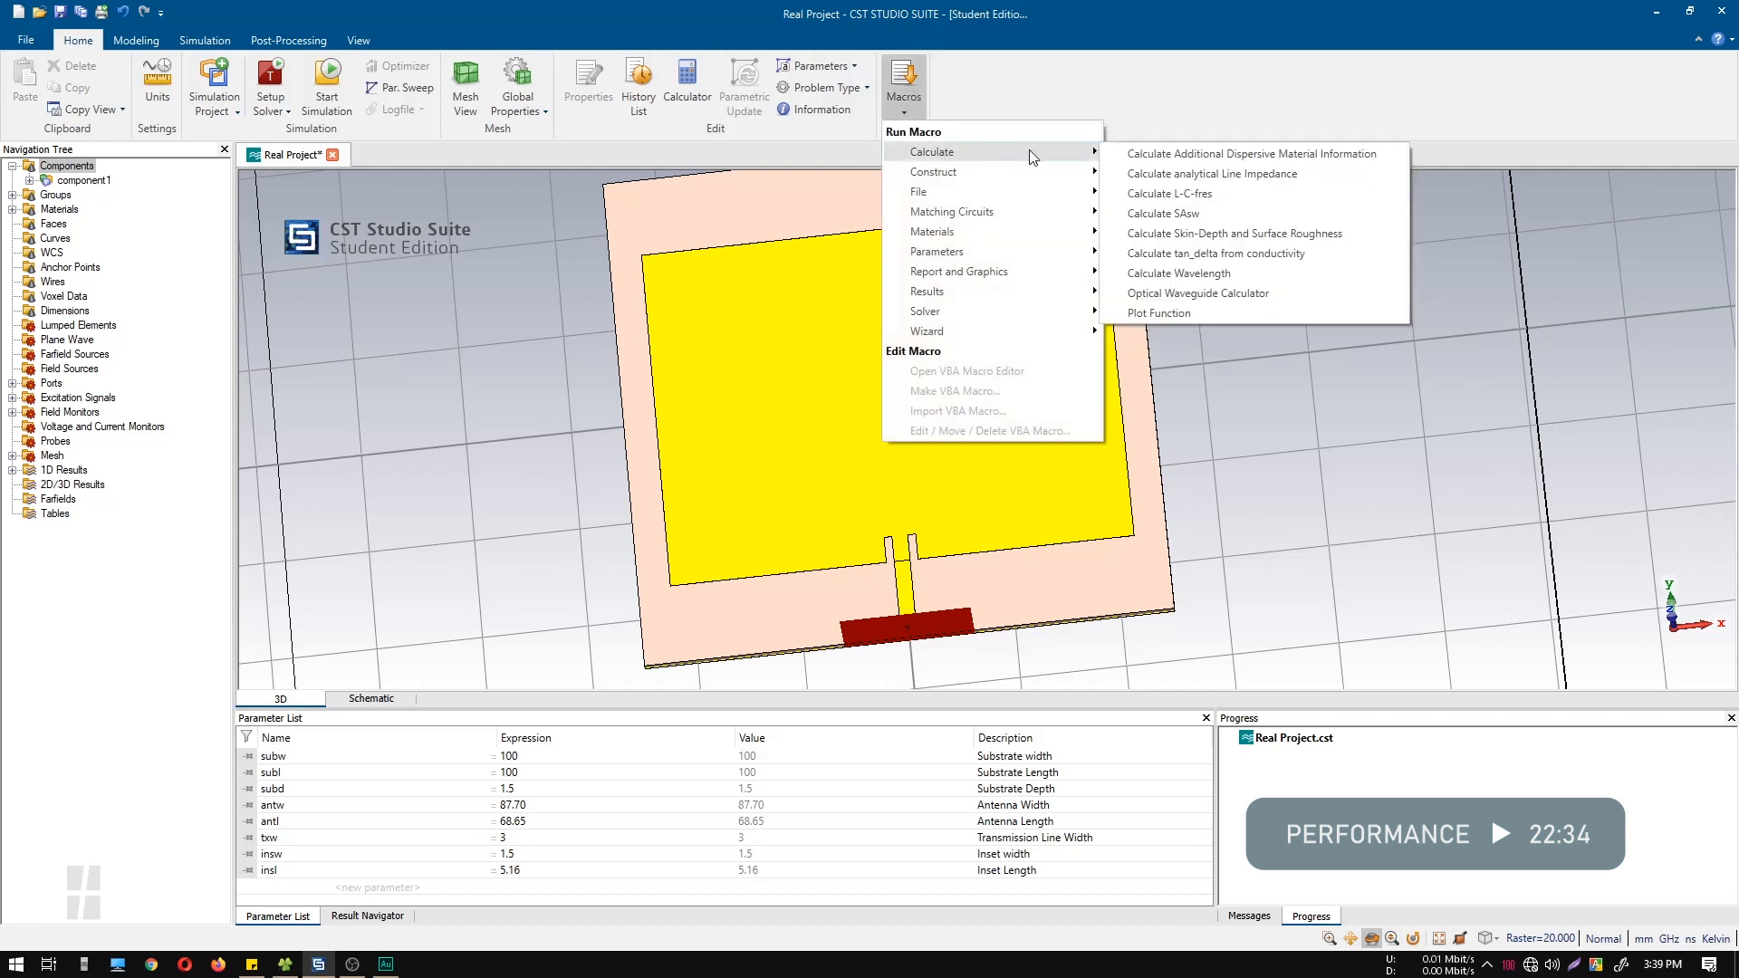
left_click(1318, 175)
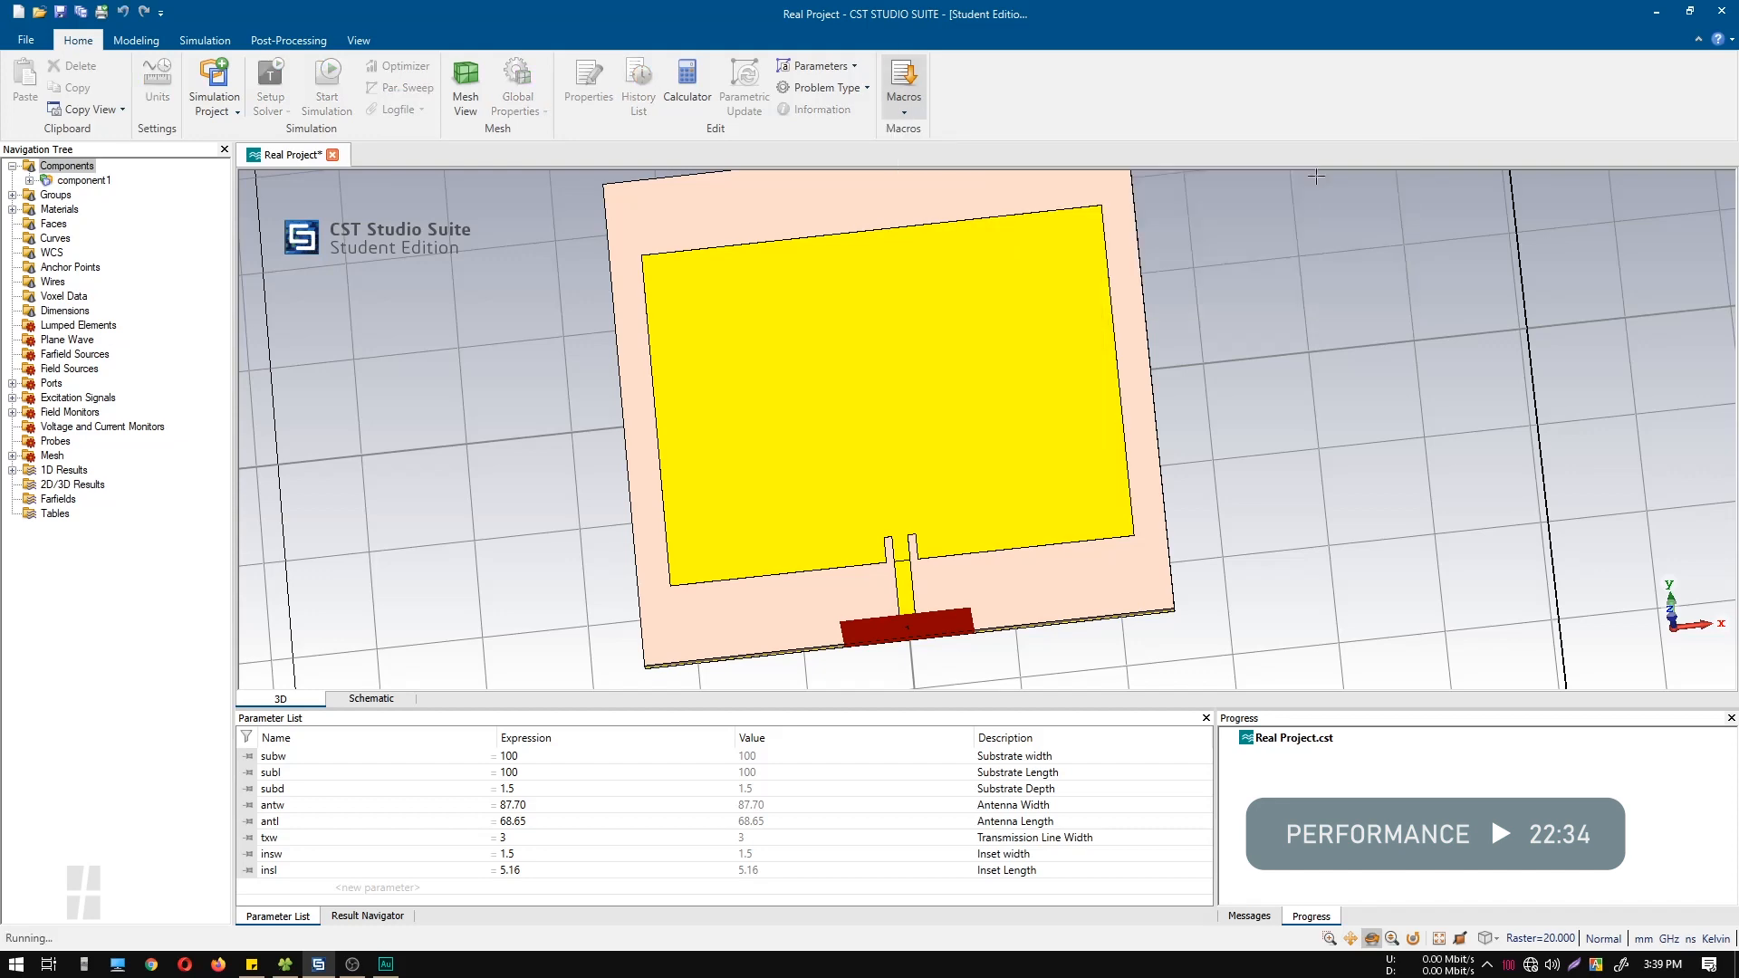
left_click(732, 331)
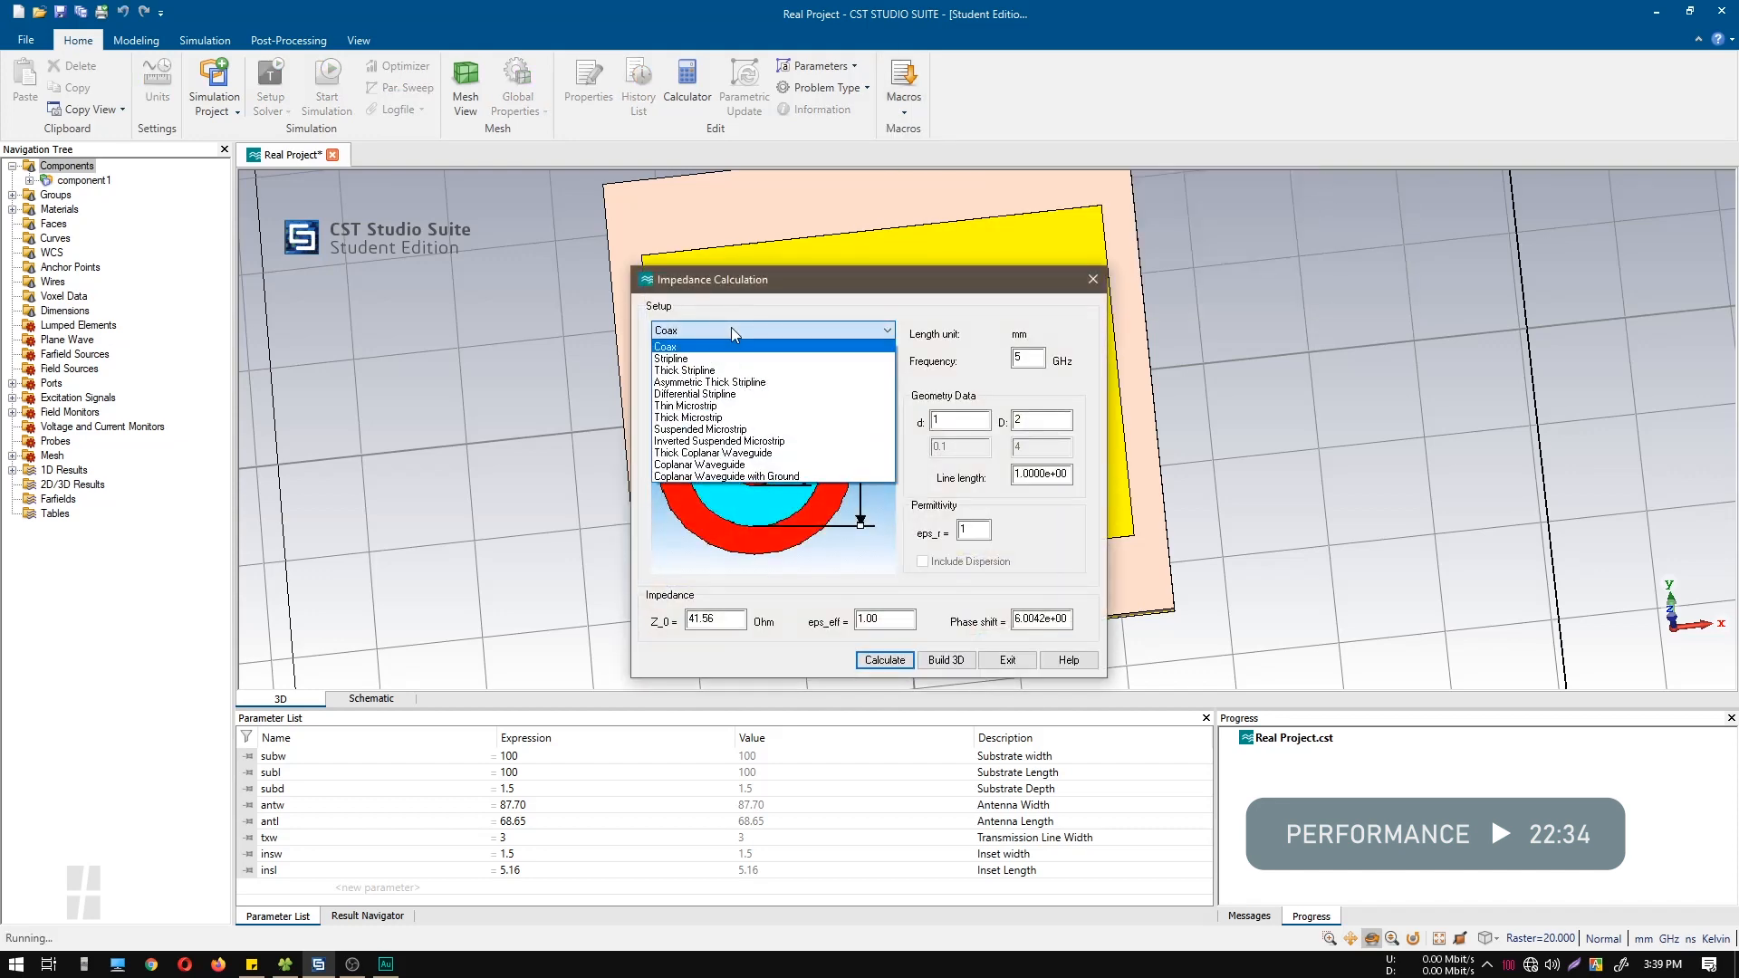
left_click(733, 405)
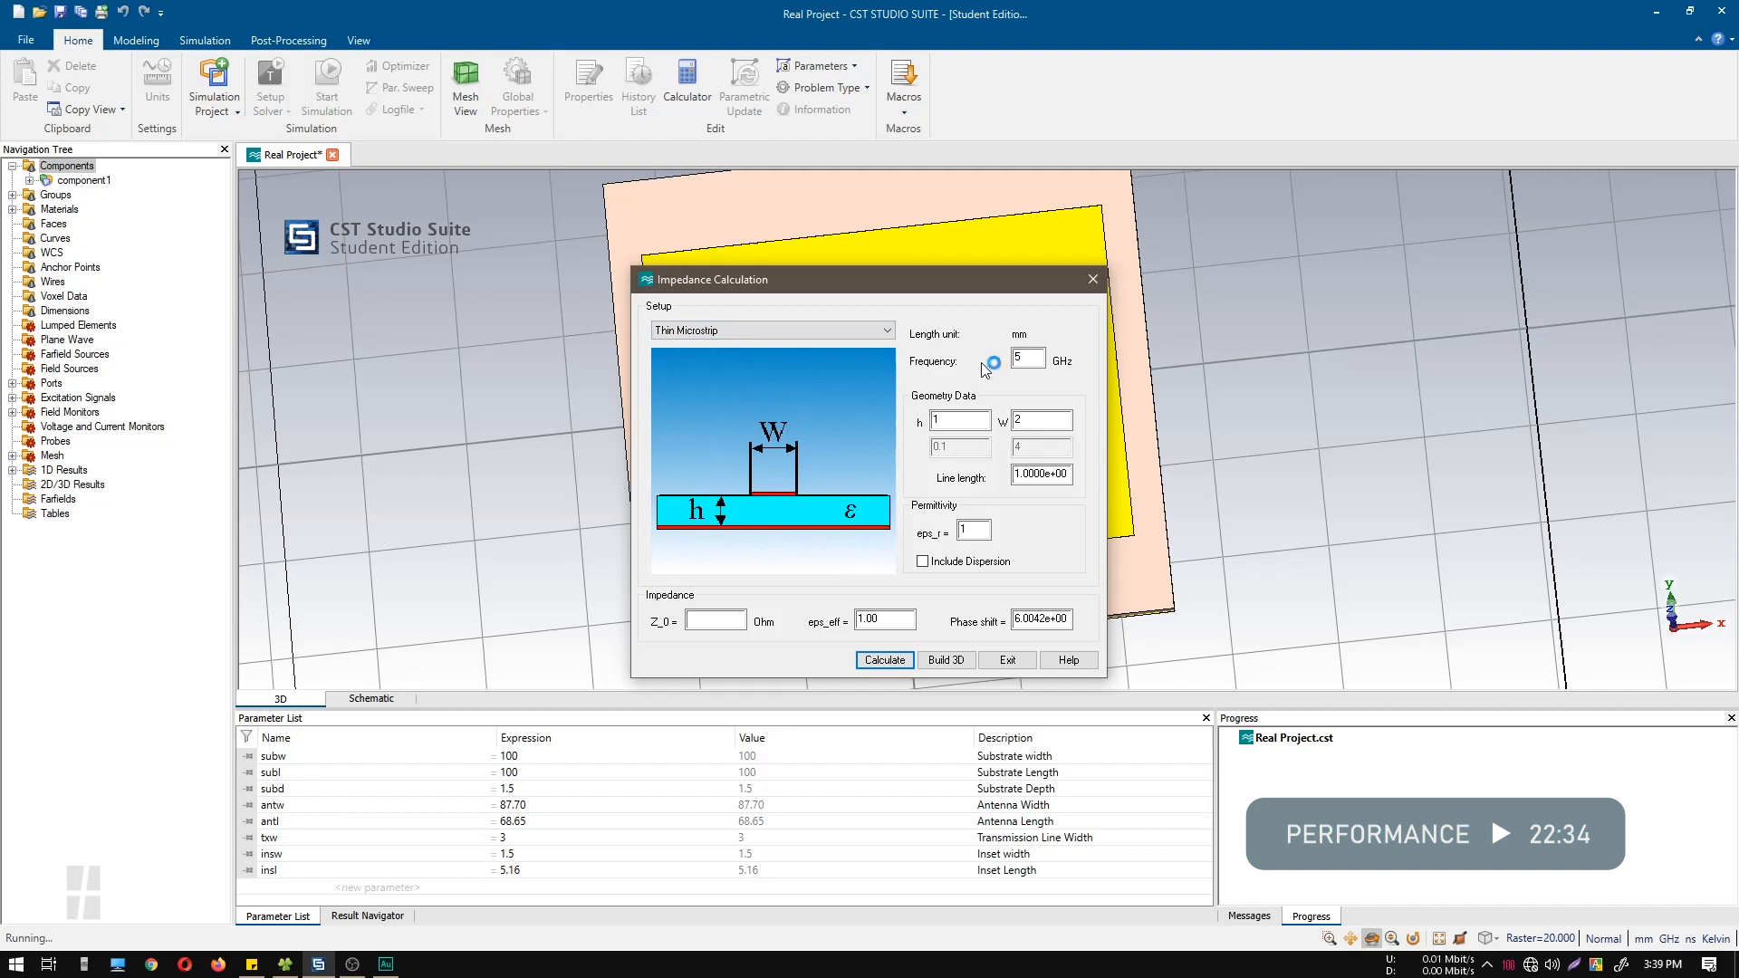
Calculate the microstrip impedance at 1.05 GHz with height 1.5 mm, width 3 mm and relative permittivity 4.3
double_click(1018, 357)
type("1.05")
key("Tab")
type("1.5")
double_click(1018, 419)
type("3")
left_click(982, 535)
type("4.3")
left_click(904, 665)
left_click_drag(711, 623, 692, 621)
left_click(725, 619)
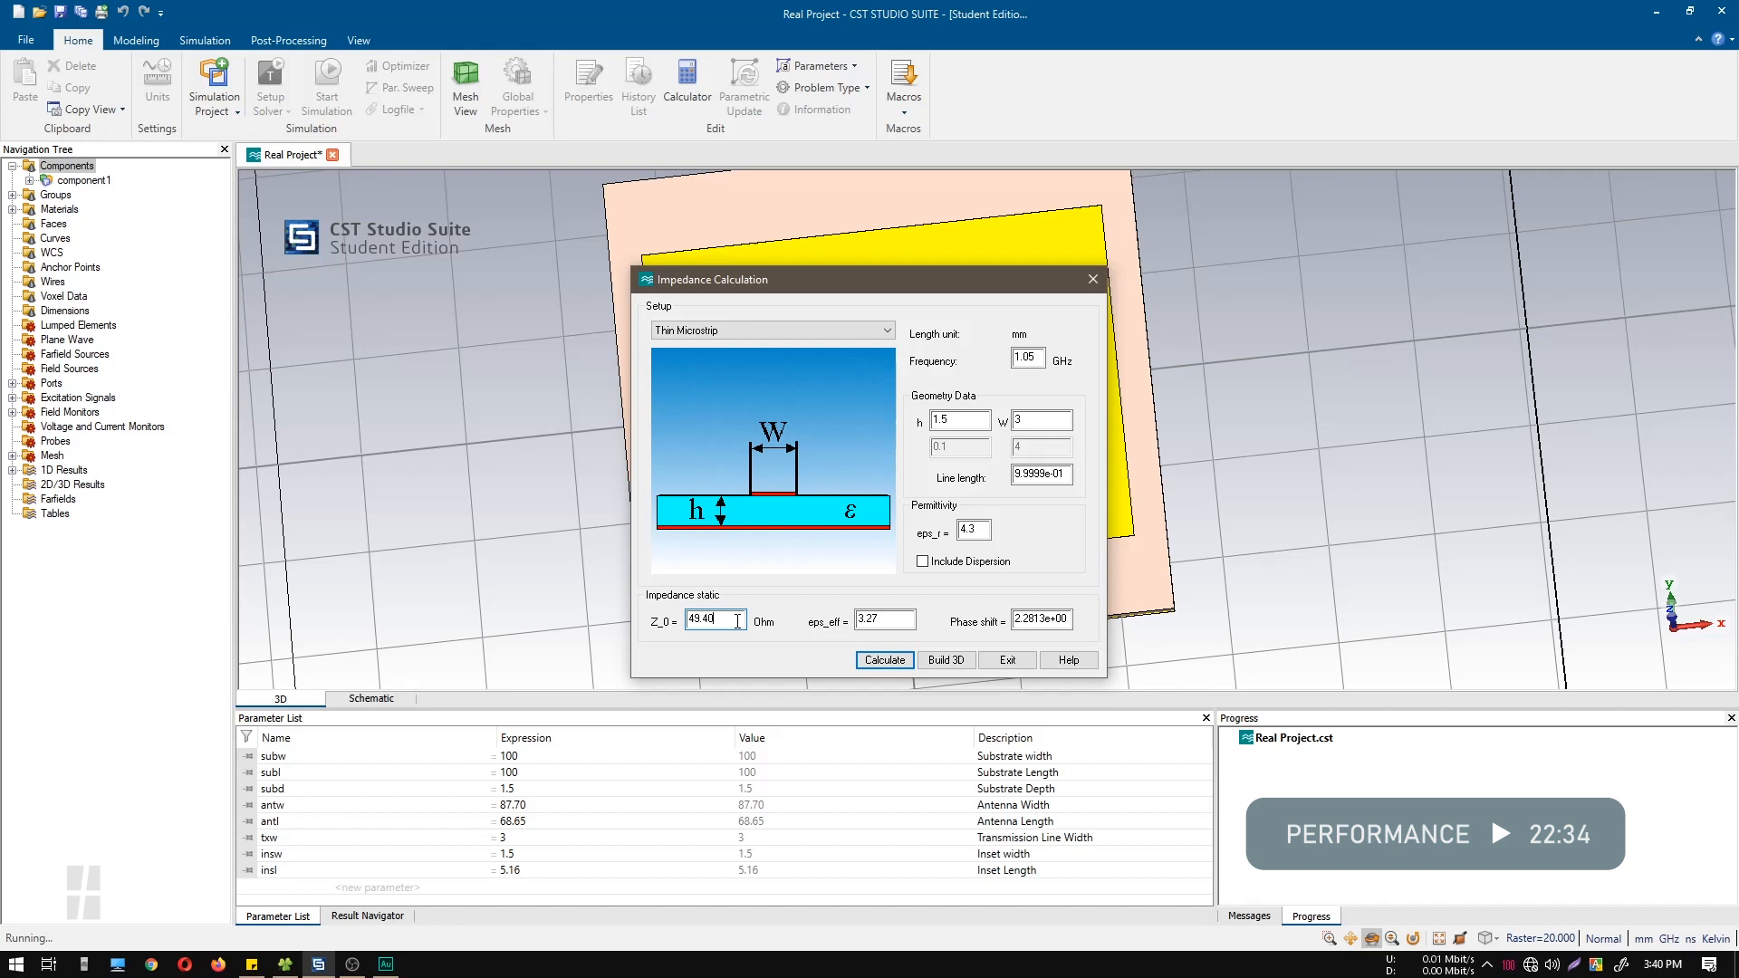
Tune the microstrip width to 2.94 mm for an impedance of about 50 ohms, recalculating each trial, and exit the calculator
left_click(1038, 420)
left_click(879, 667)
double_click(1015, 421)
key("Return")
double_click(1024, 421)
type("9")
key("Return")
left_click(1029, 421)
type("5")
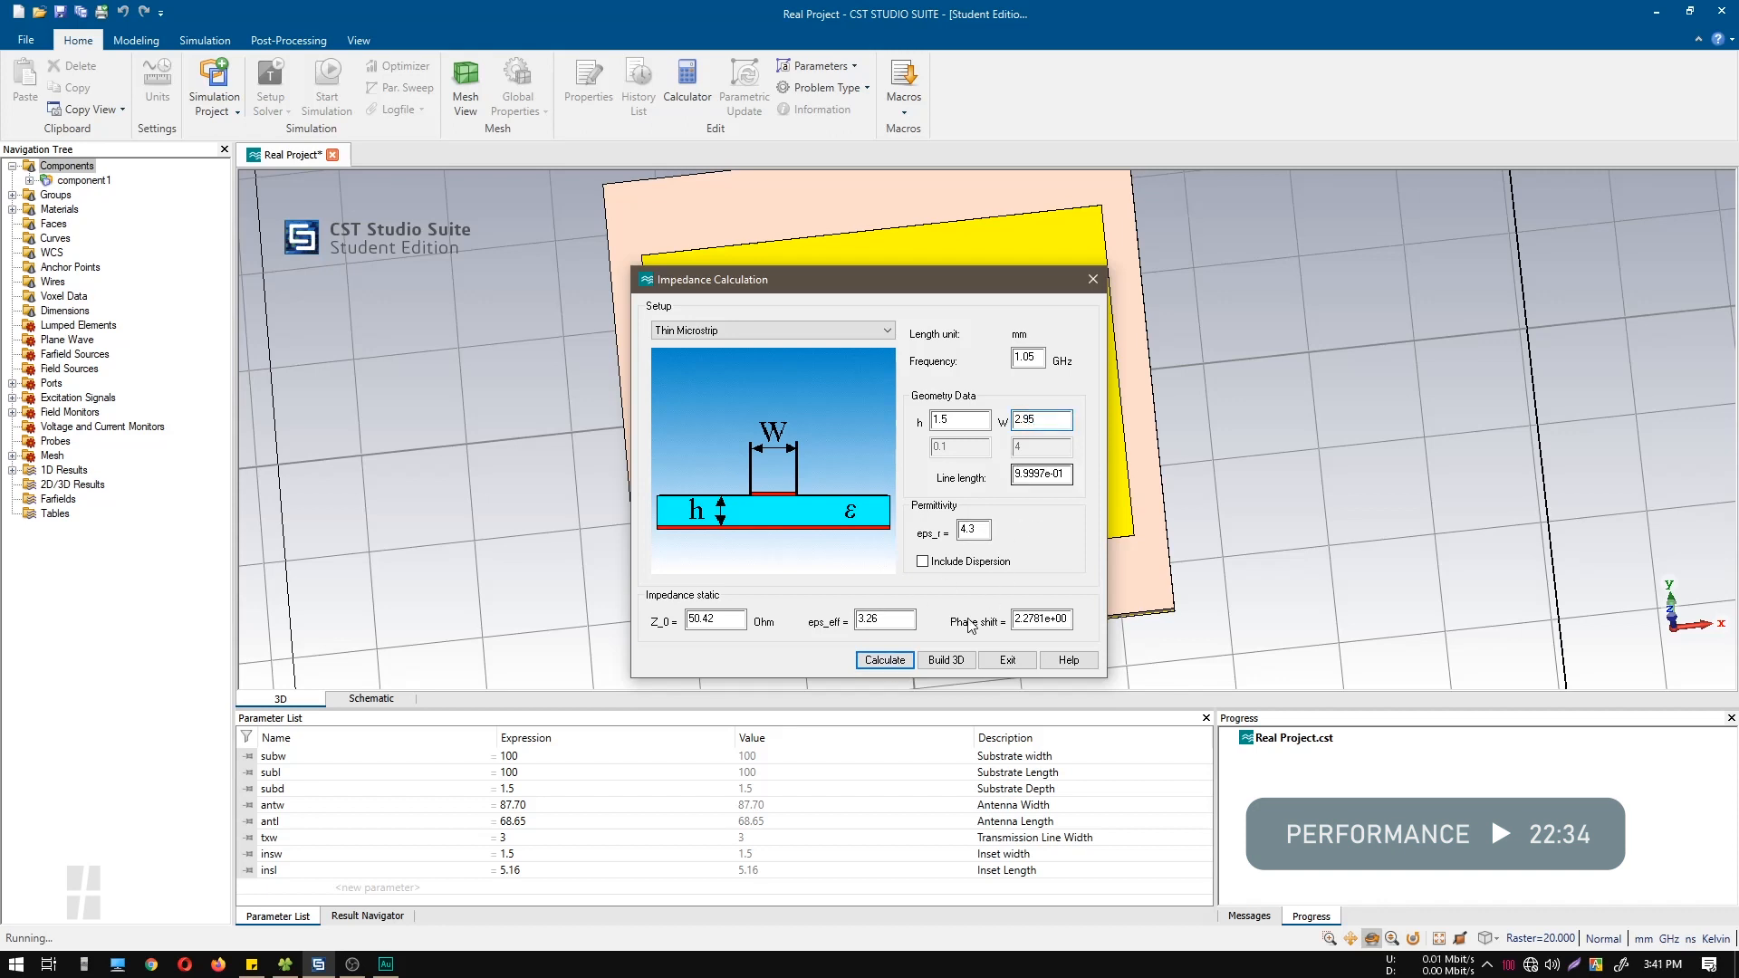
key("Return")
left_click(893, 665)
double_click(1034, 420)
left_click(1007, 660)
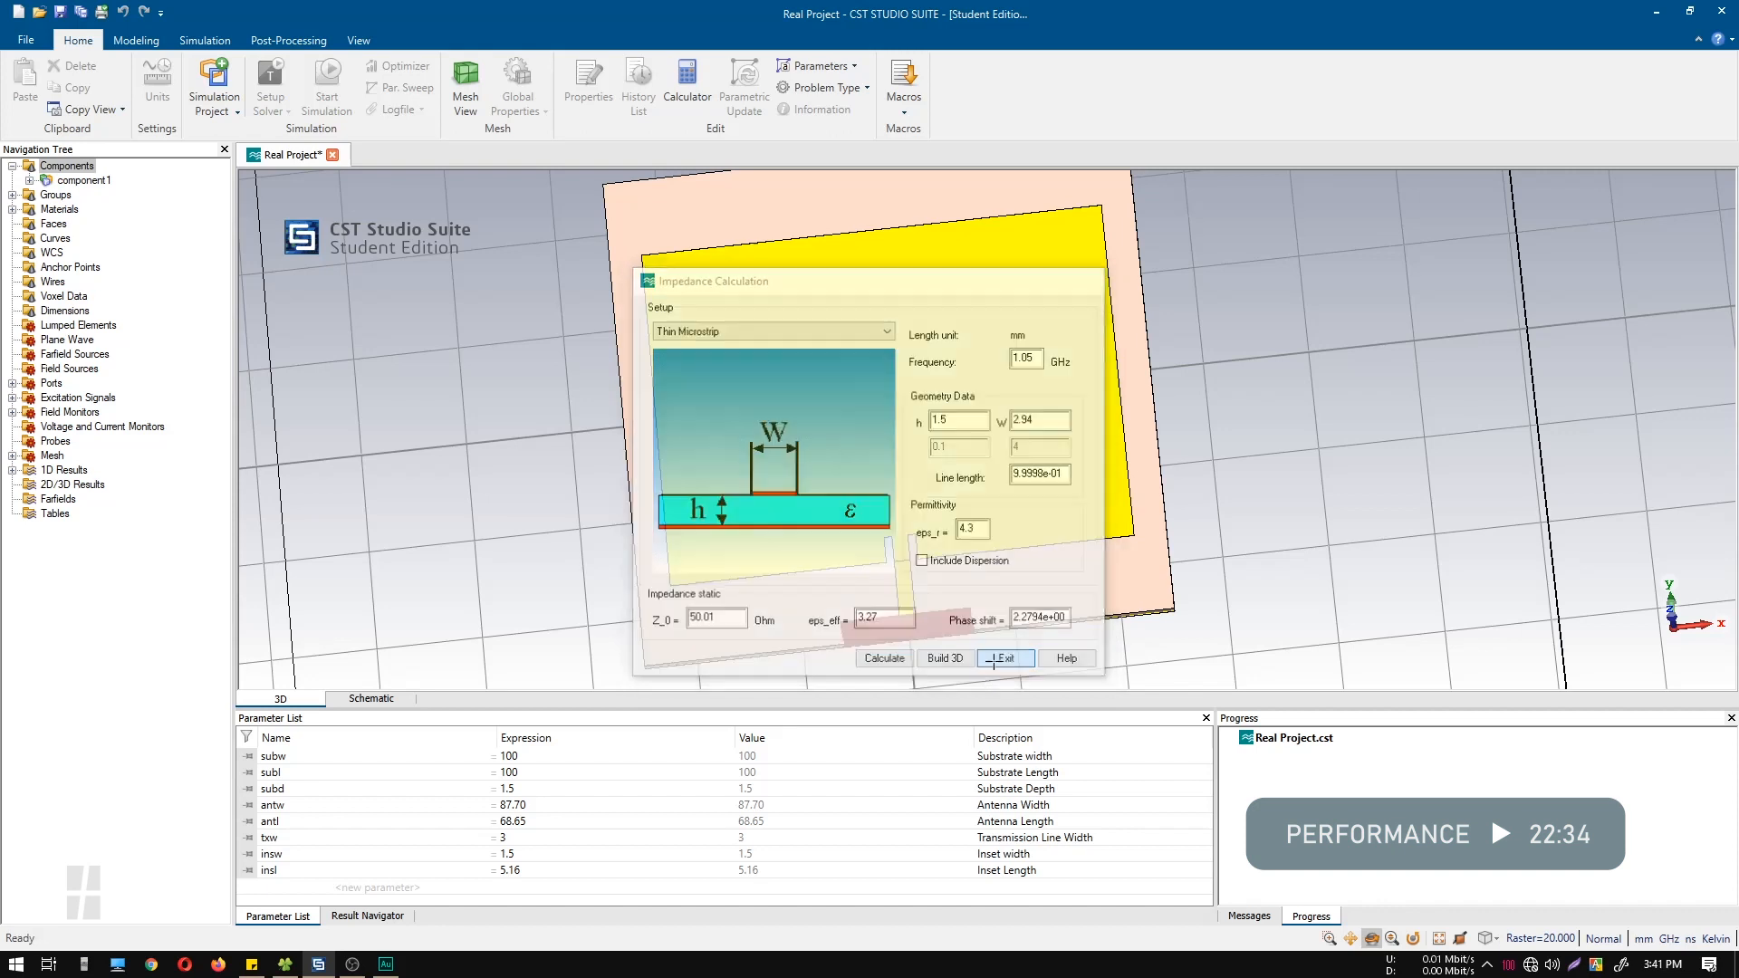
Set the transmission line width parameter txw to 2.94 and update the parametric model
left_click(508, 839)
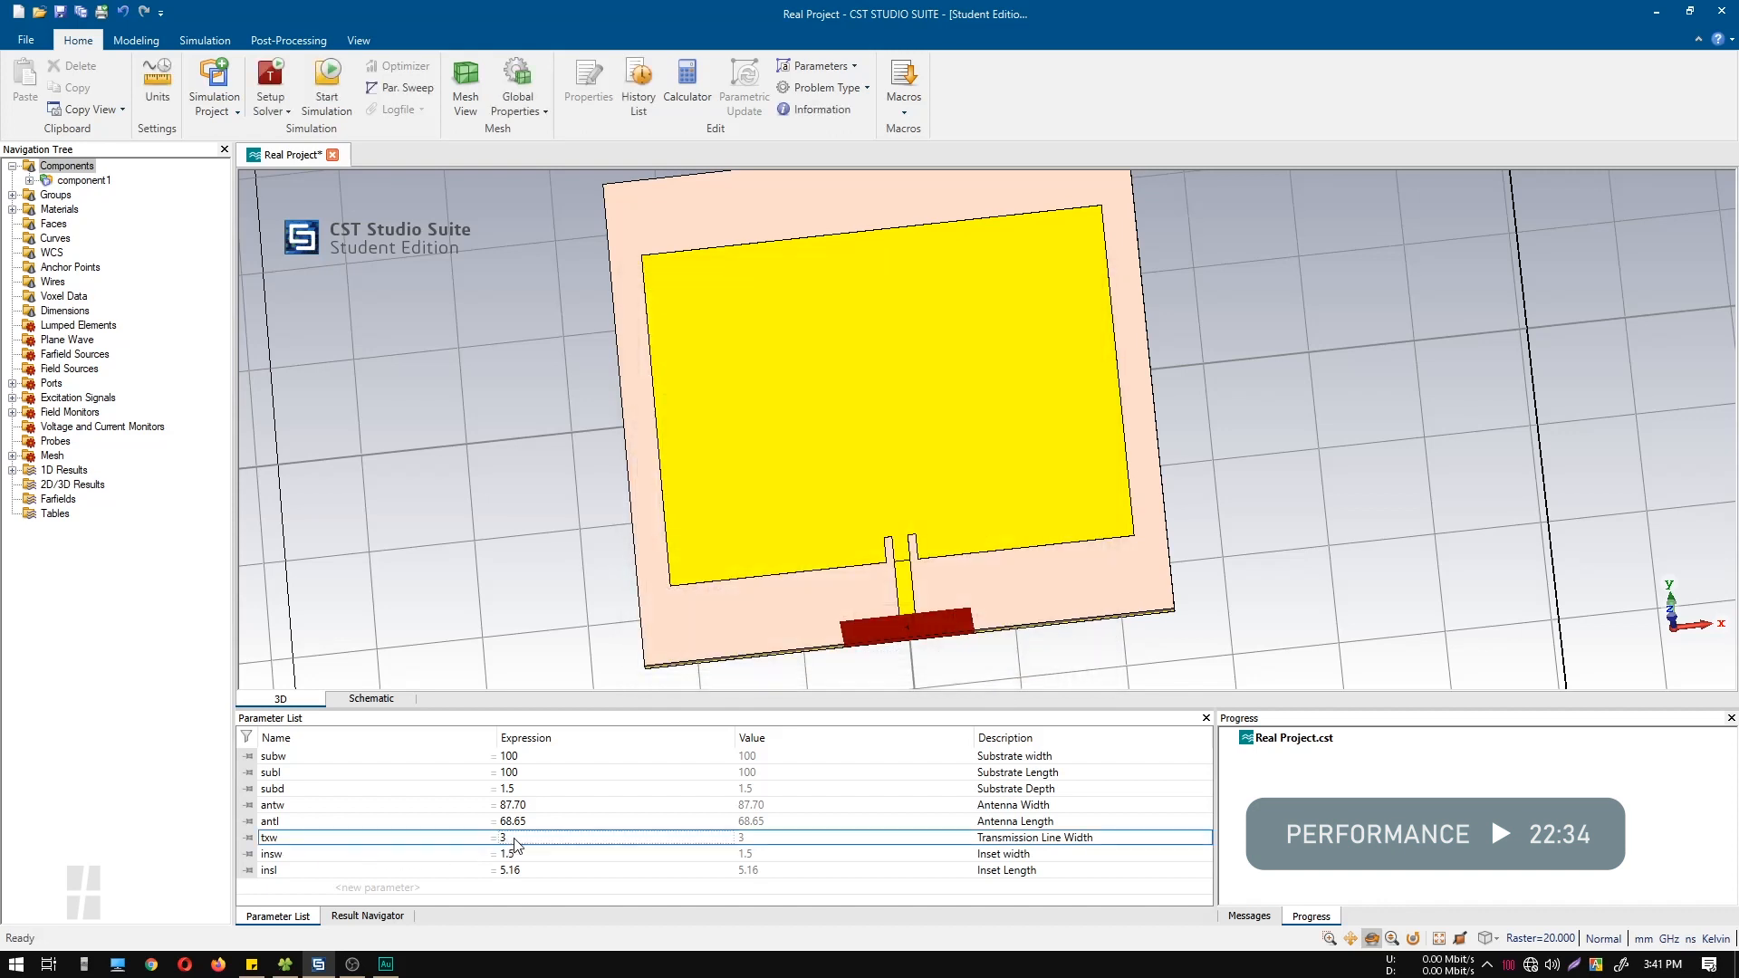
left_click(514, 839)
type("2.94")
key("Return")
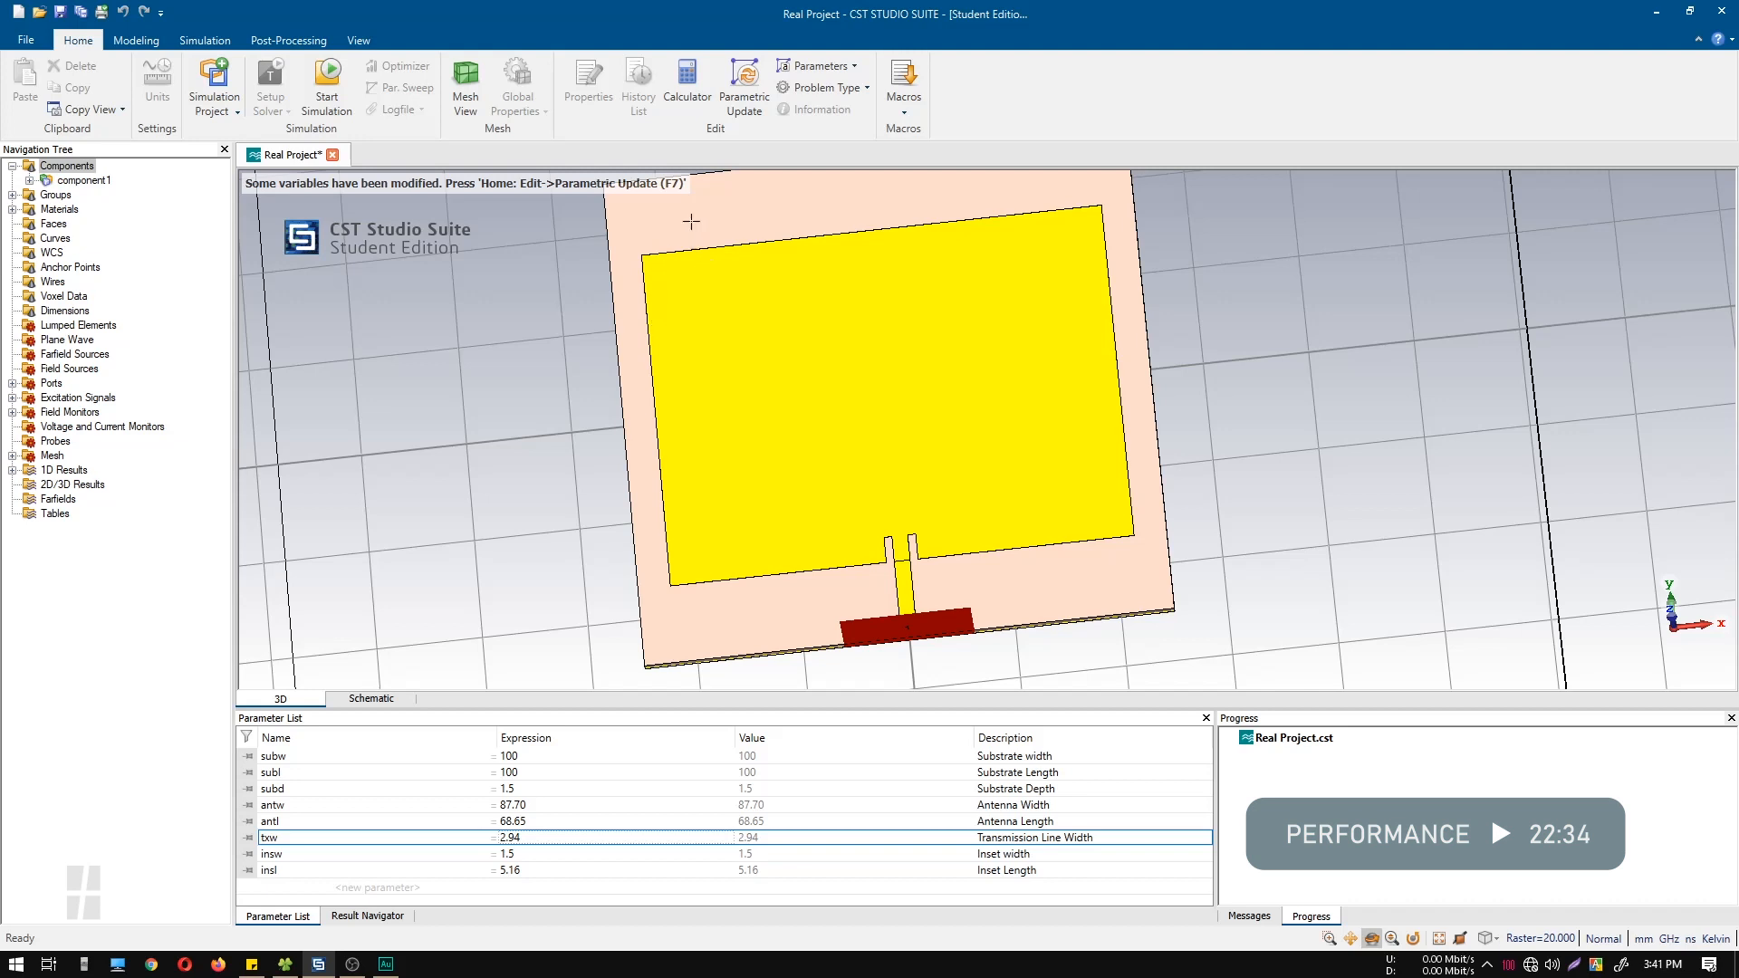
key("F7")
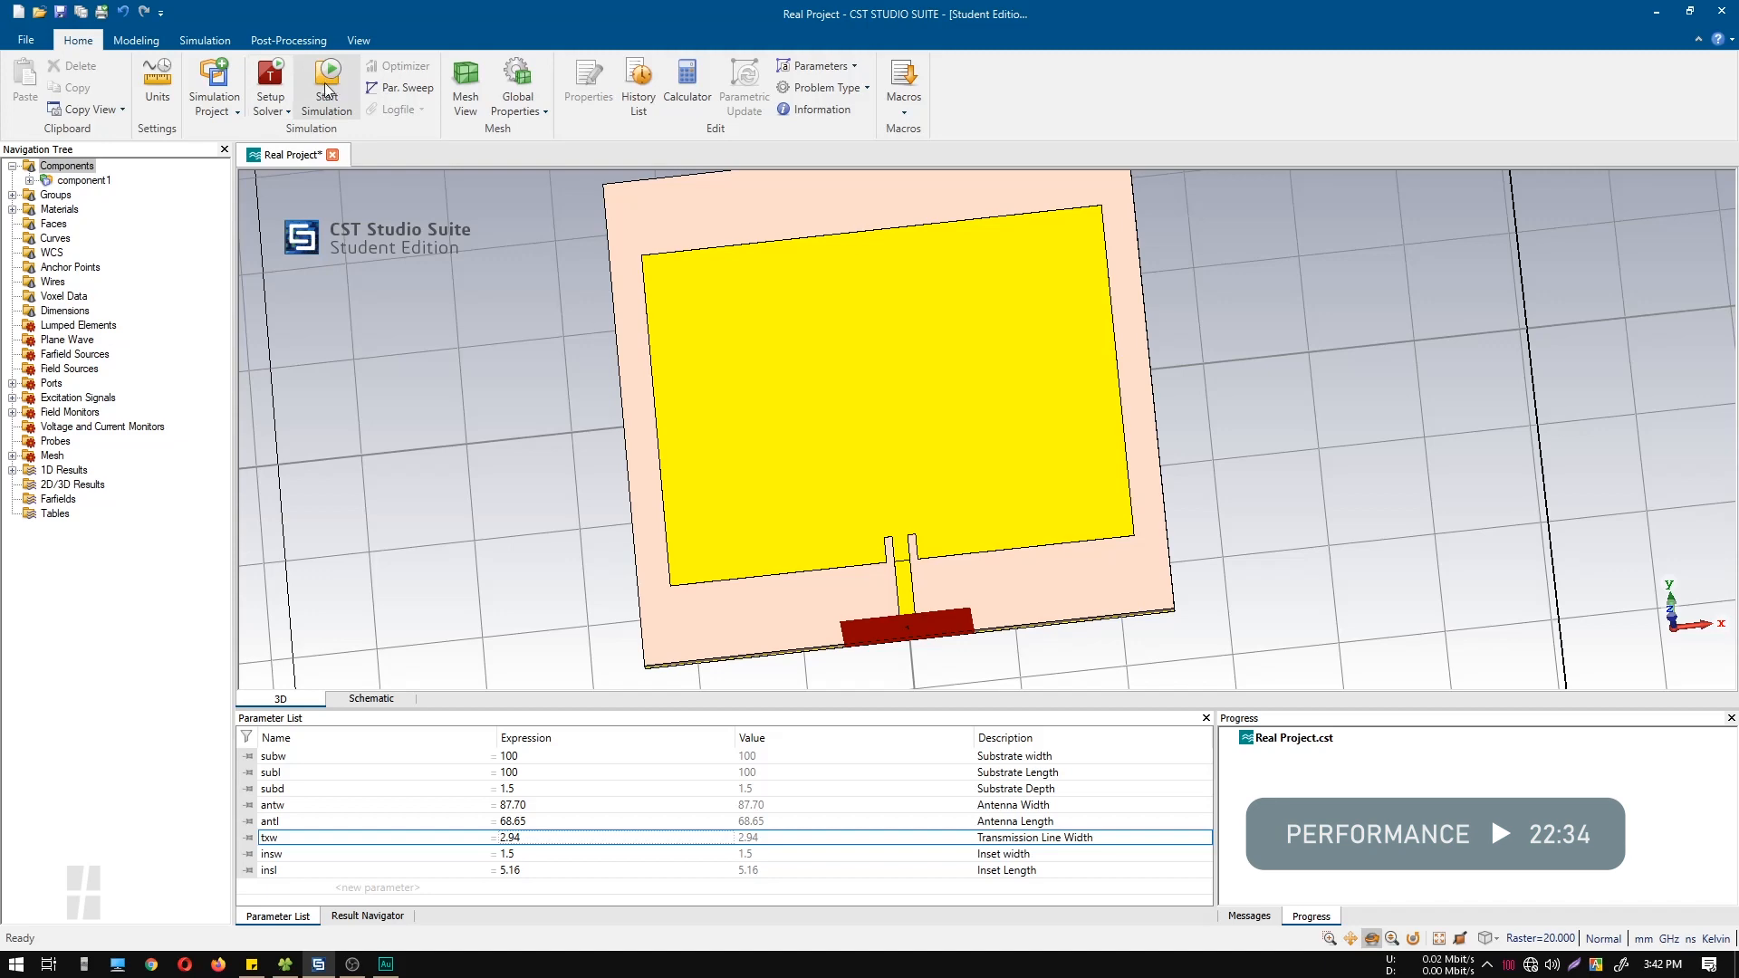
Run the time domain solver with its existing settings and display the S-parameters plot in the 1D results
left_click(283, 76)
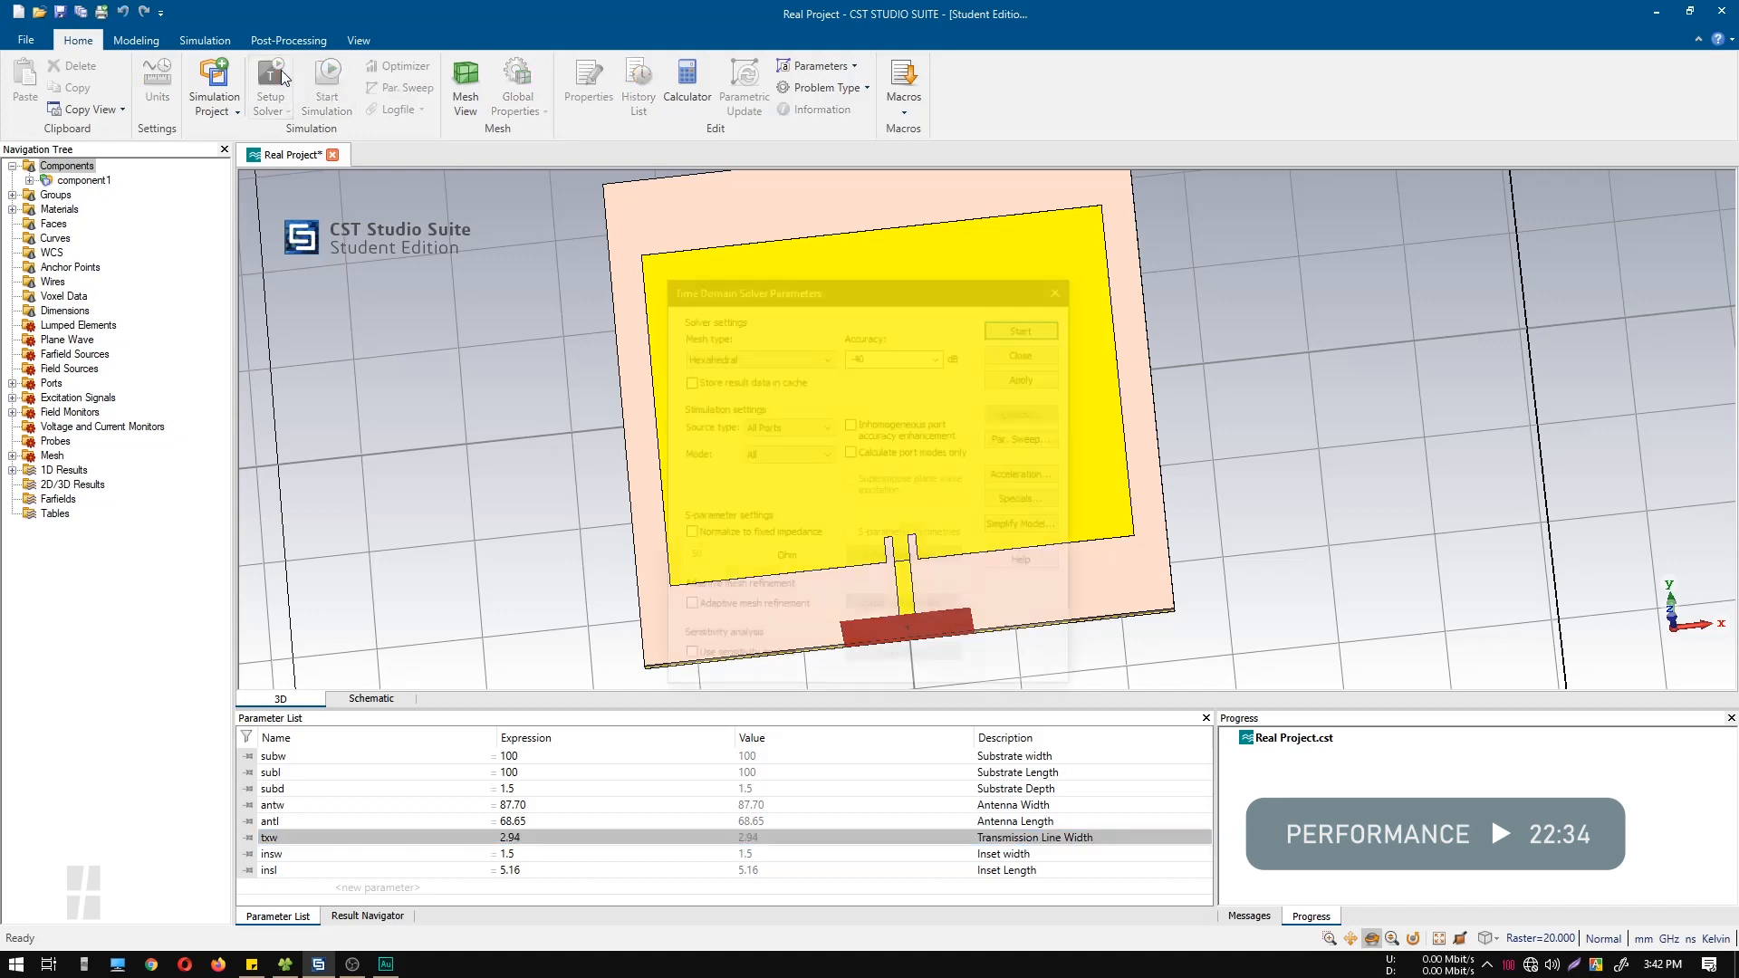
left_click(1049, 326)
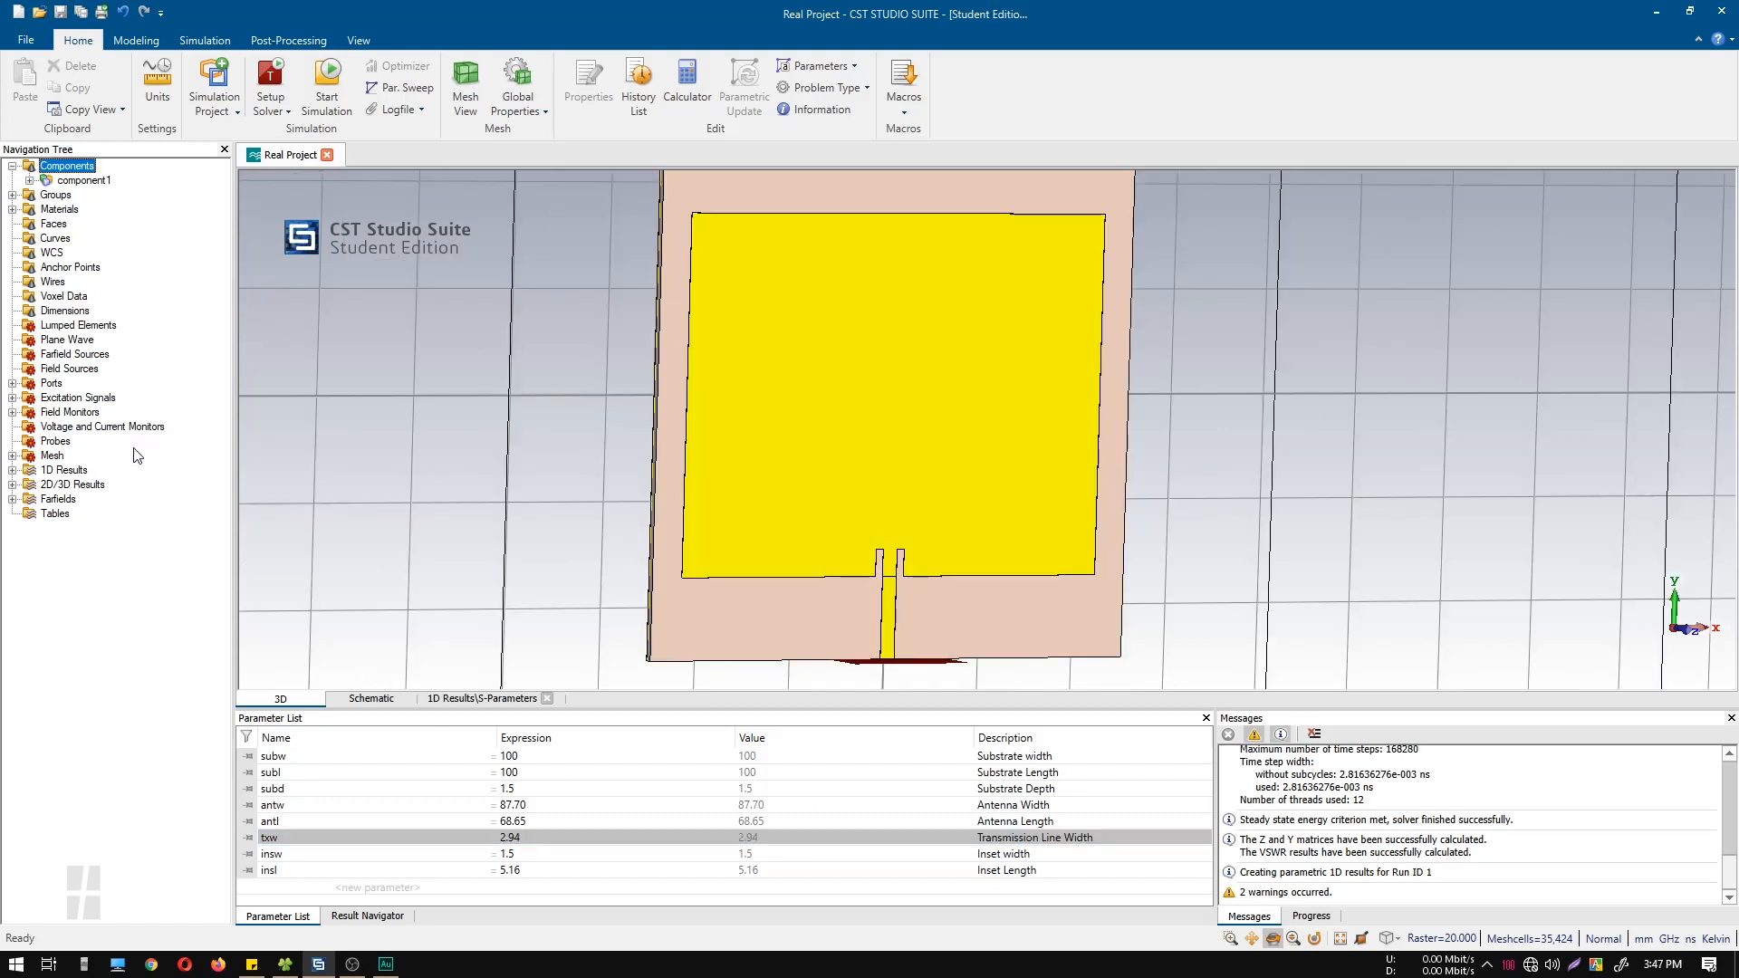
left_click(12, 470)
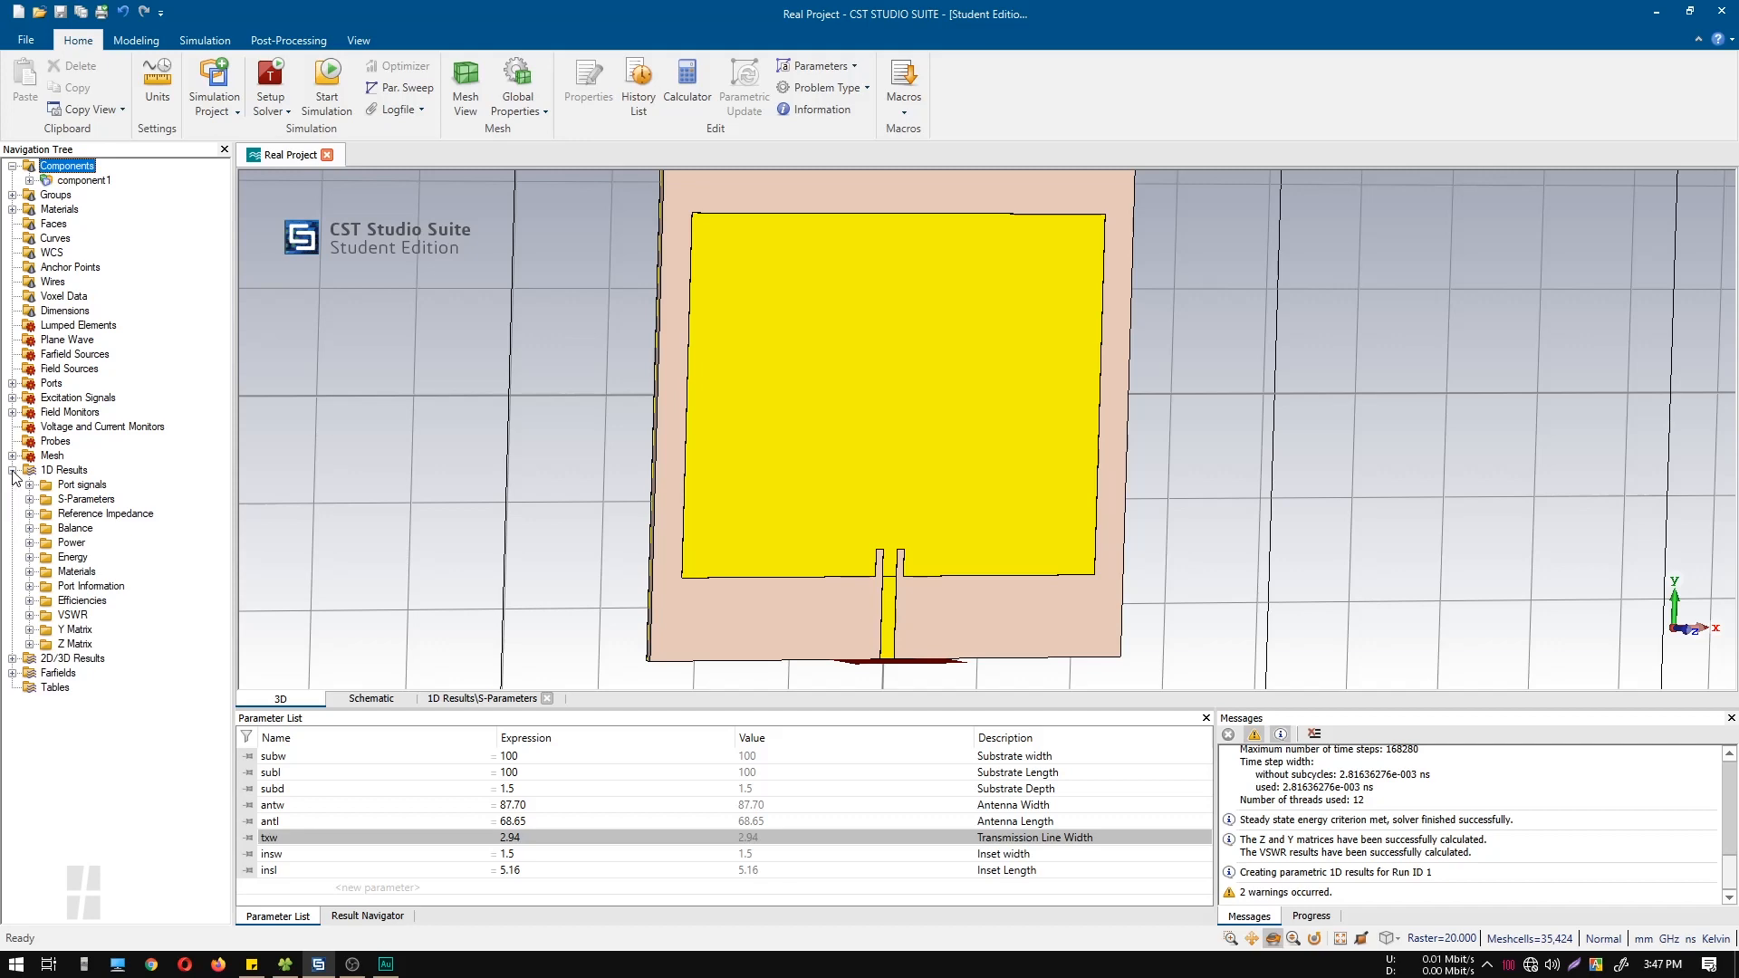
left_click(97, 500)
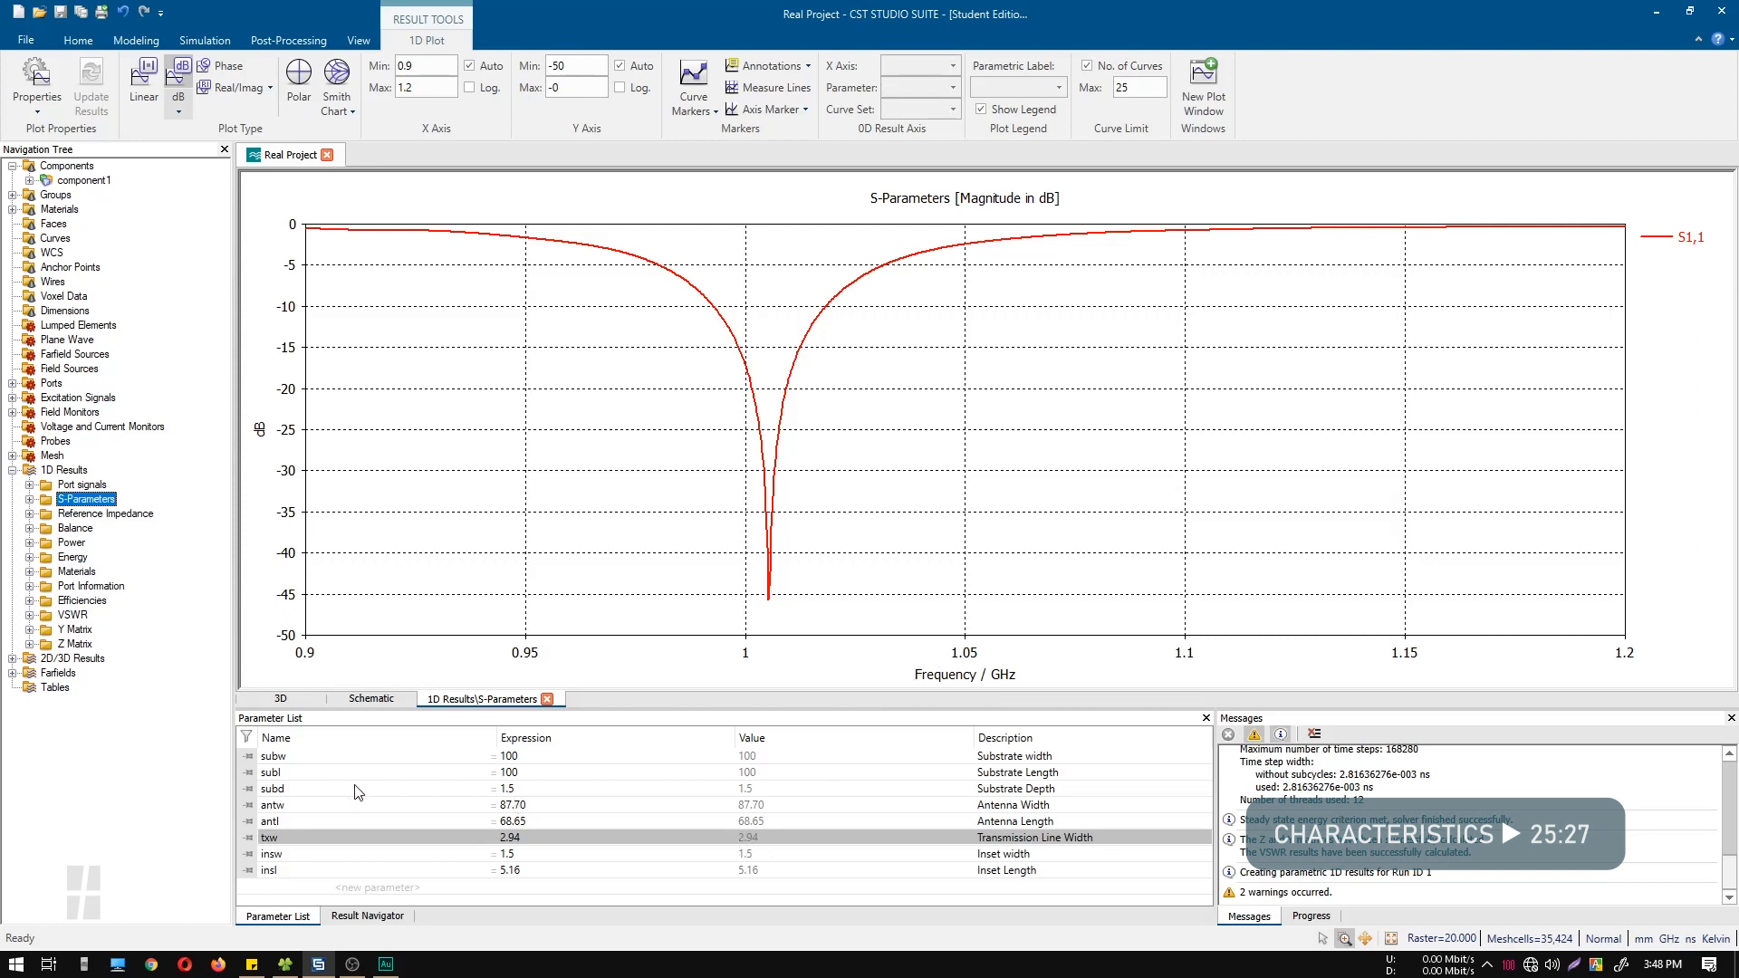
Set the antenna width parameter antw to 85.7, deleting the current results while keeping parametric results and cache
left_click(308, 824)
left_click(314, 807)
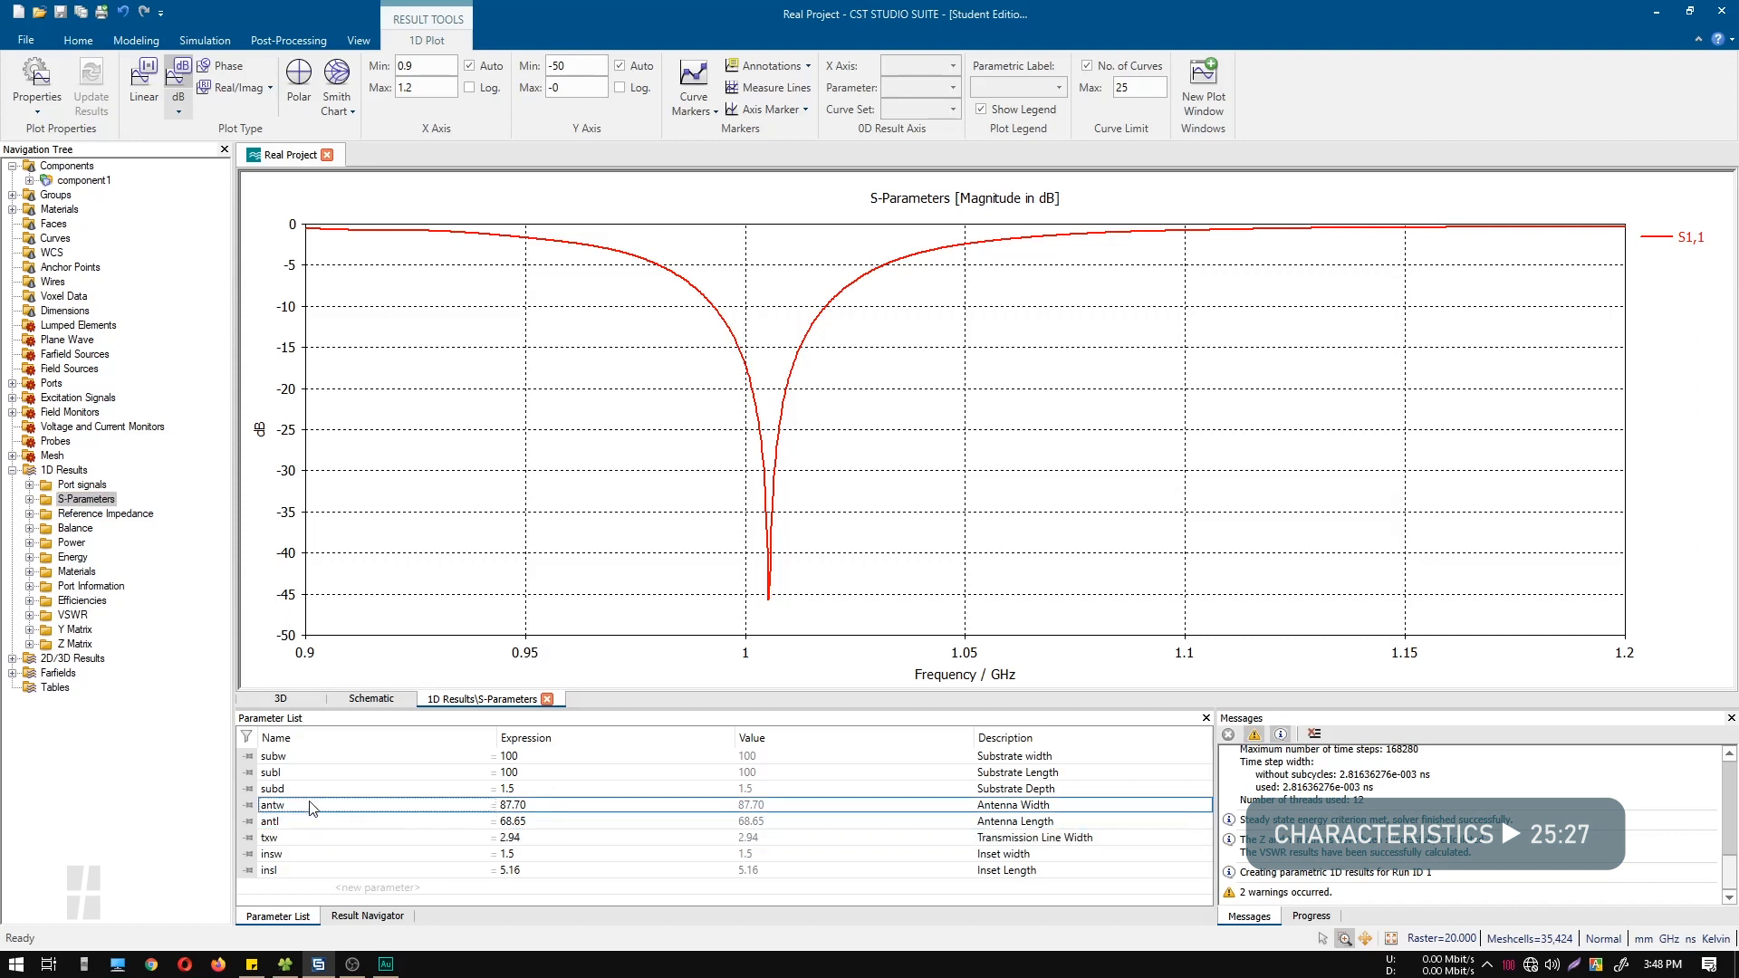
left_click(516, 825)
double_click(537, 804)
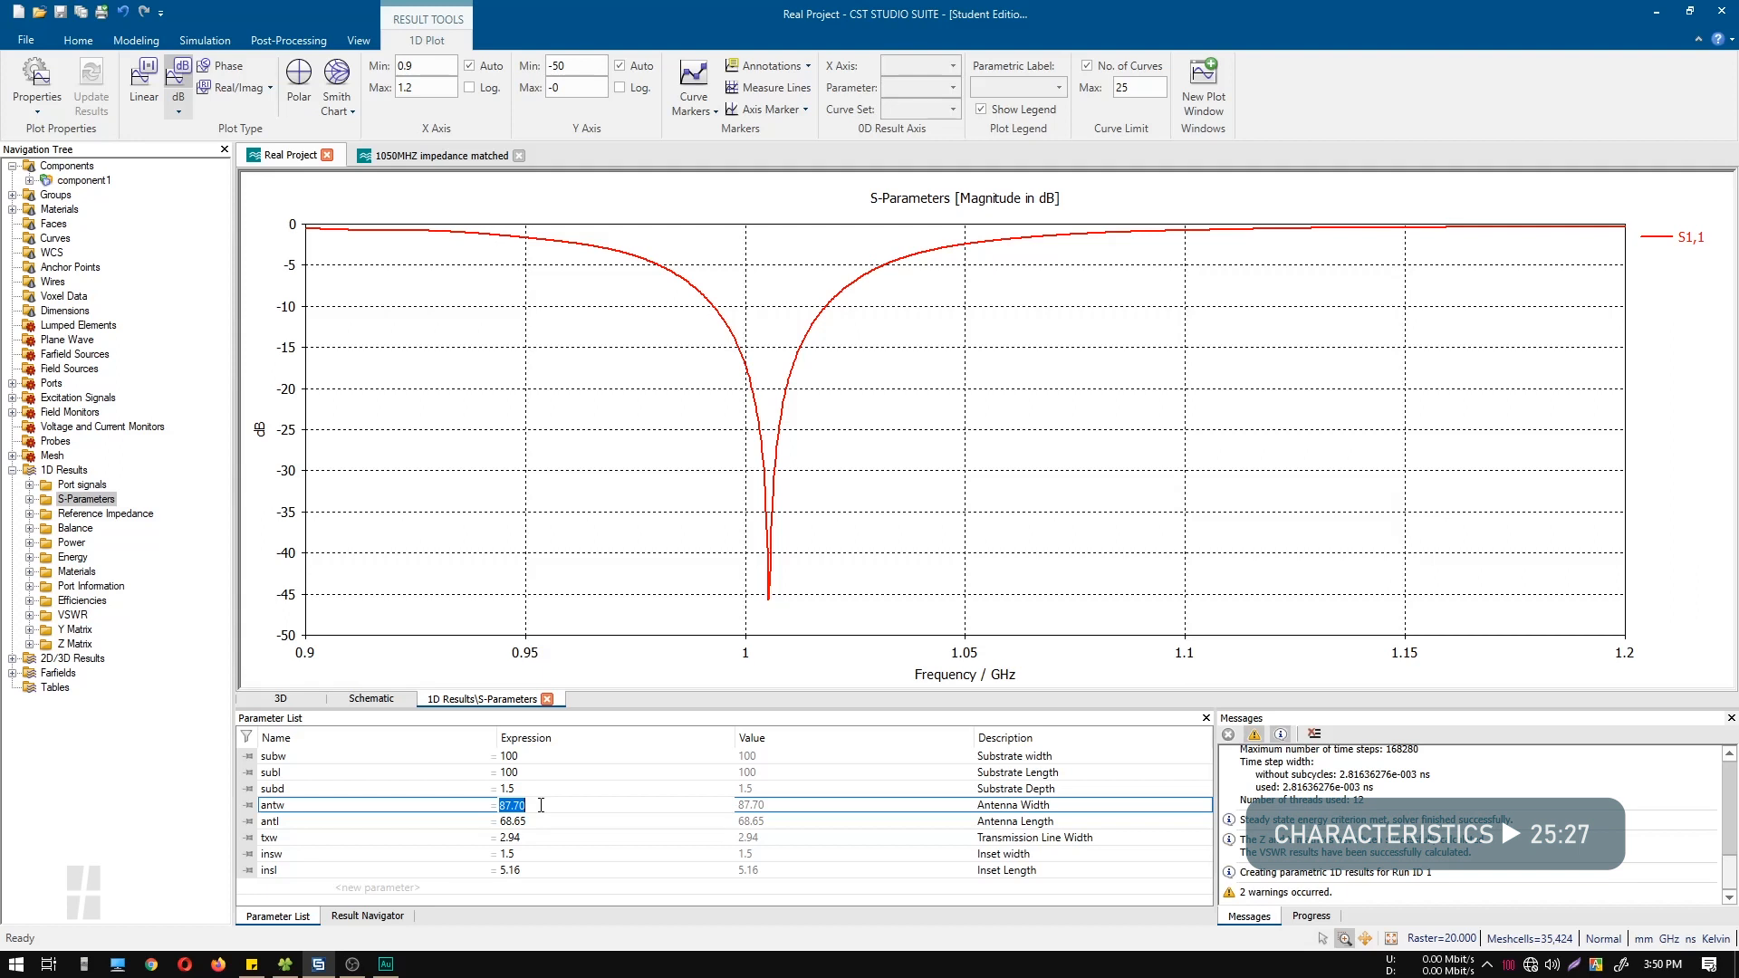
type("8")
key("Return")
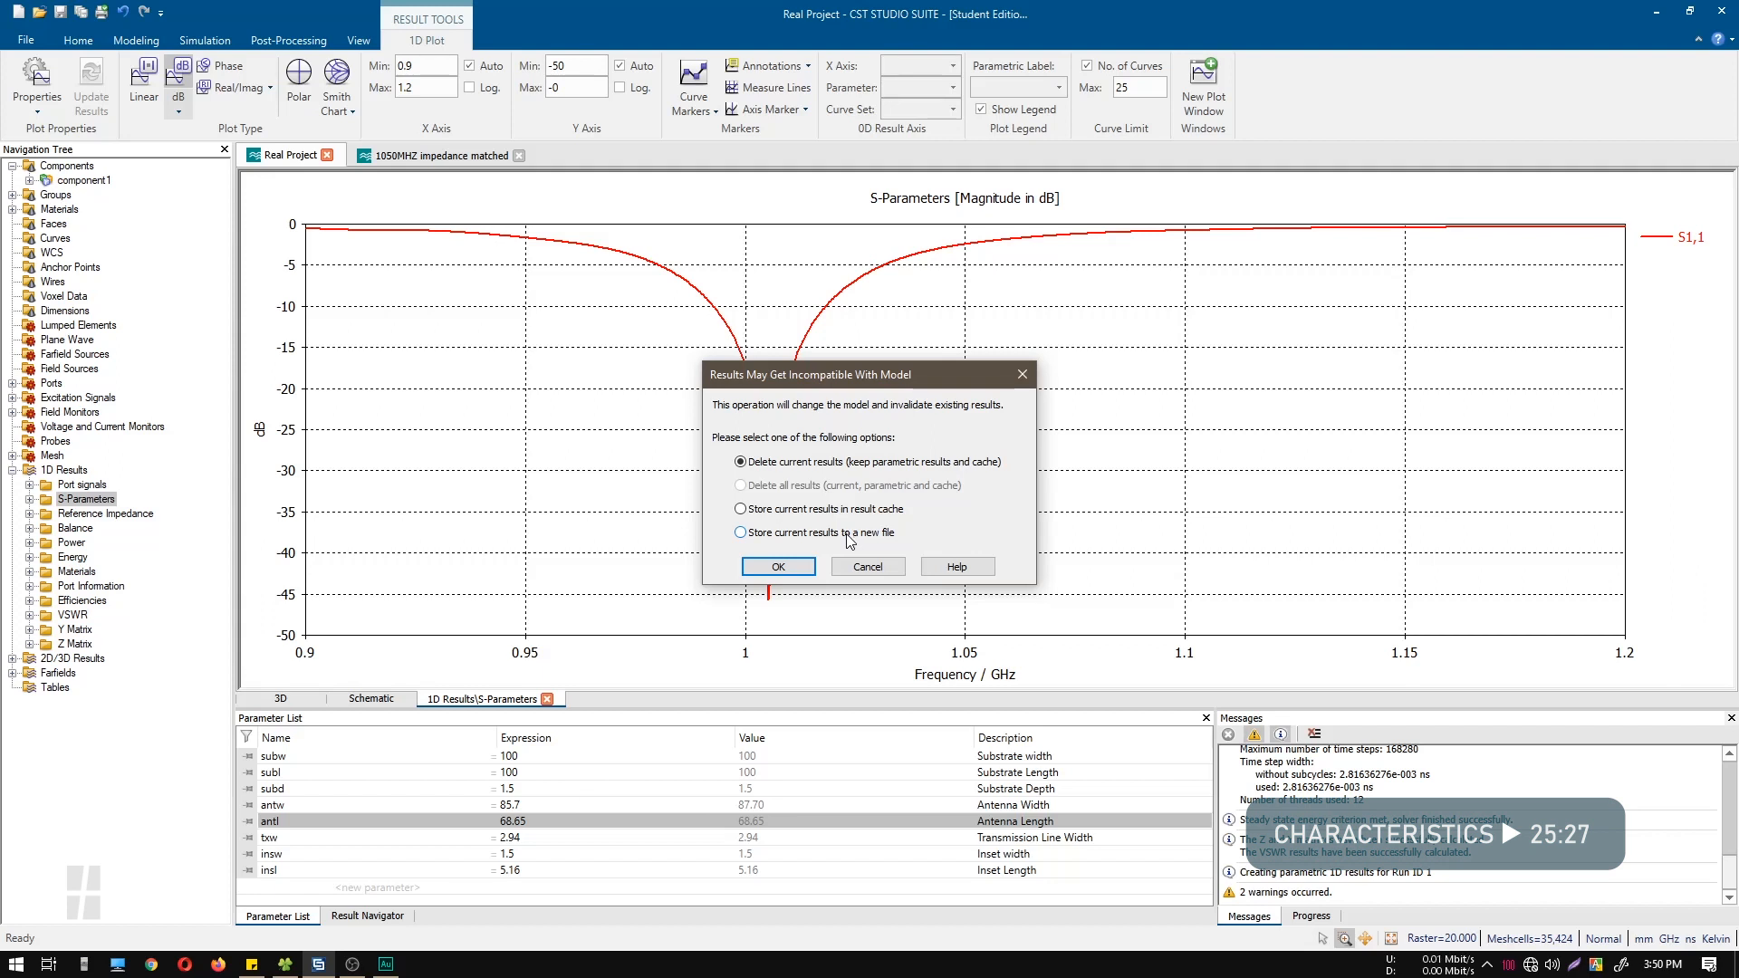
left_click(801, 575)
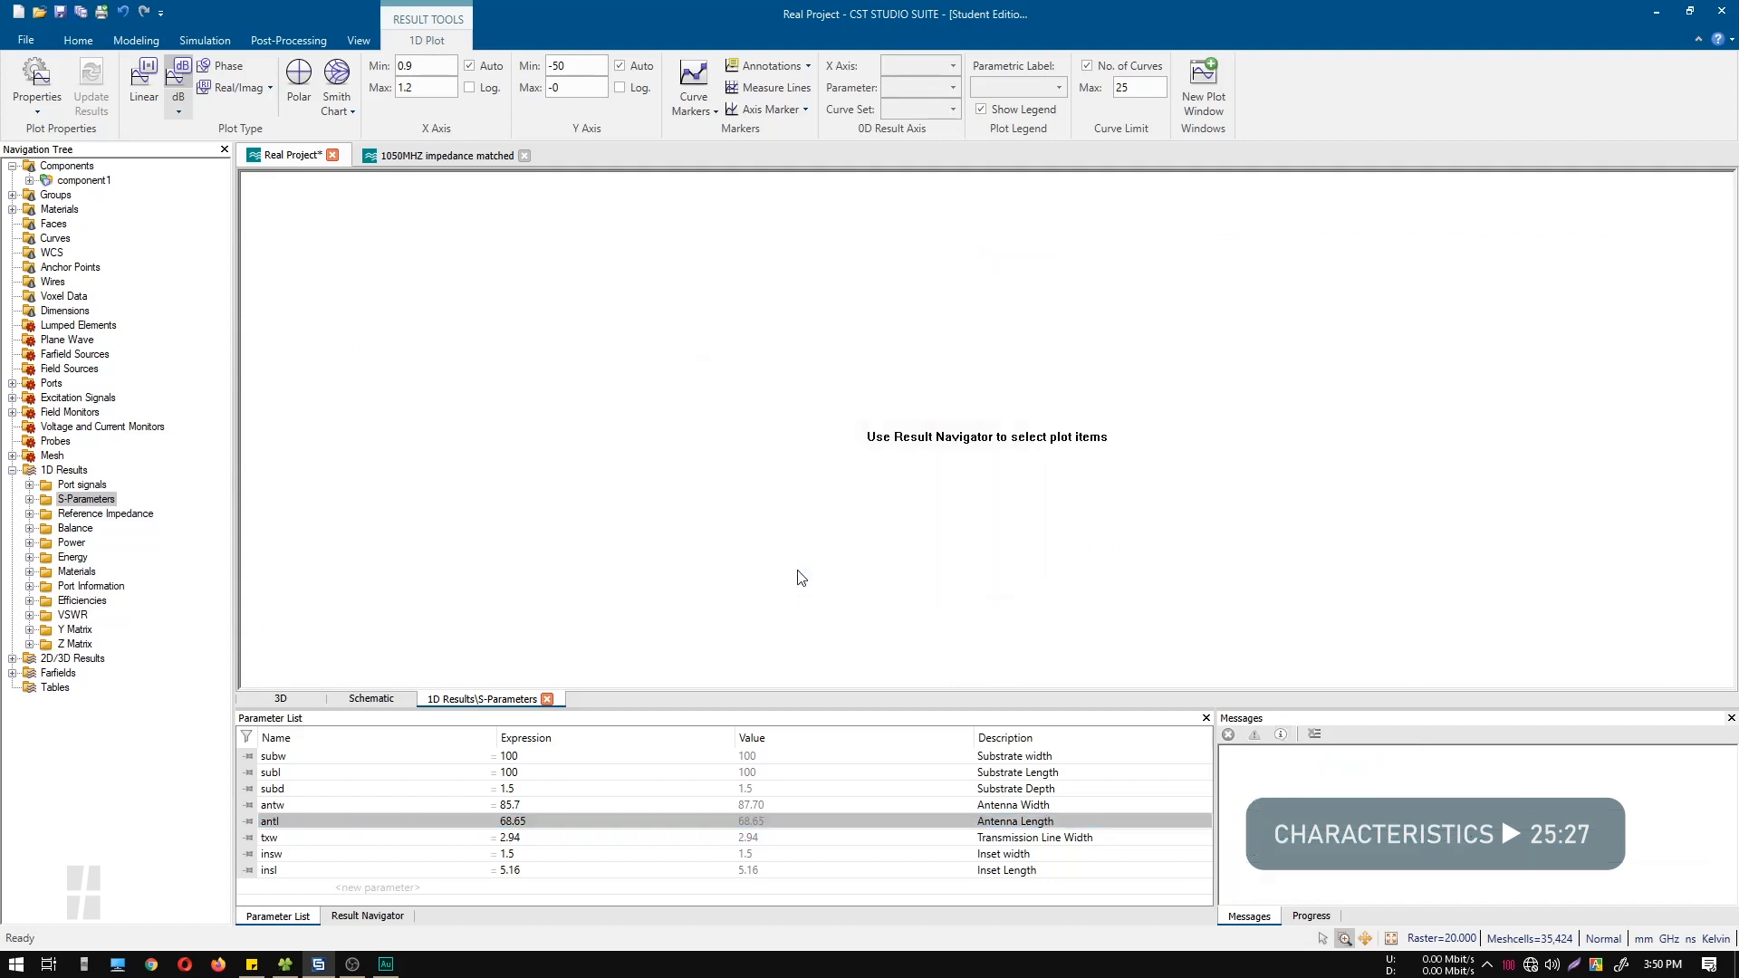
left_click(520, 808)
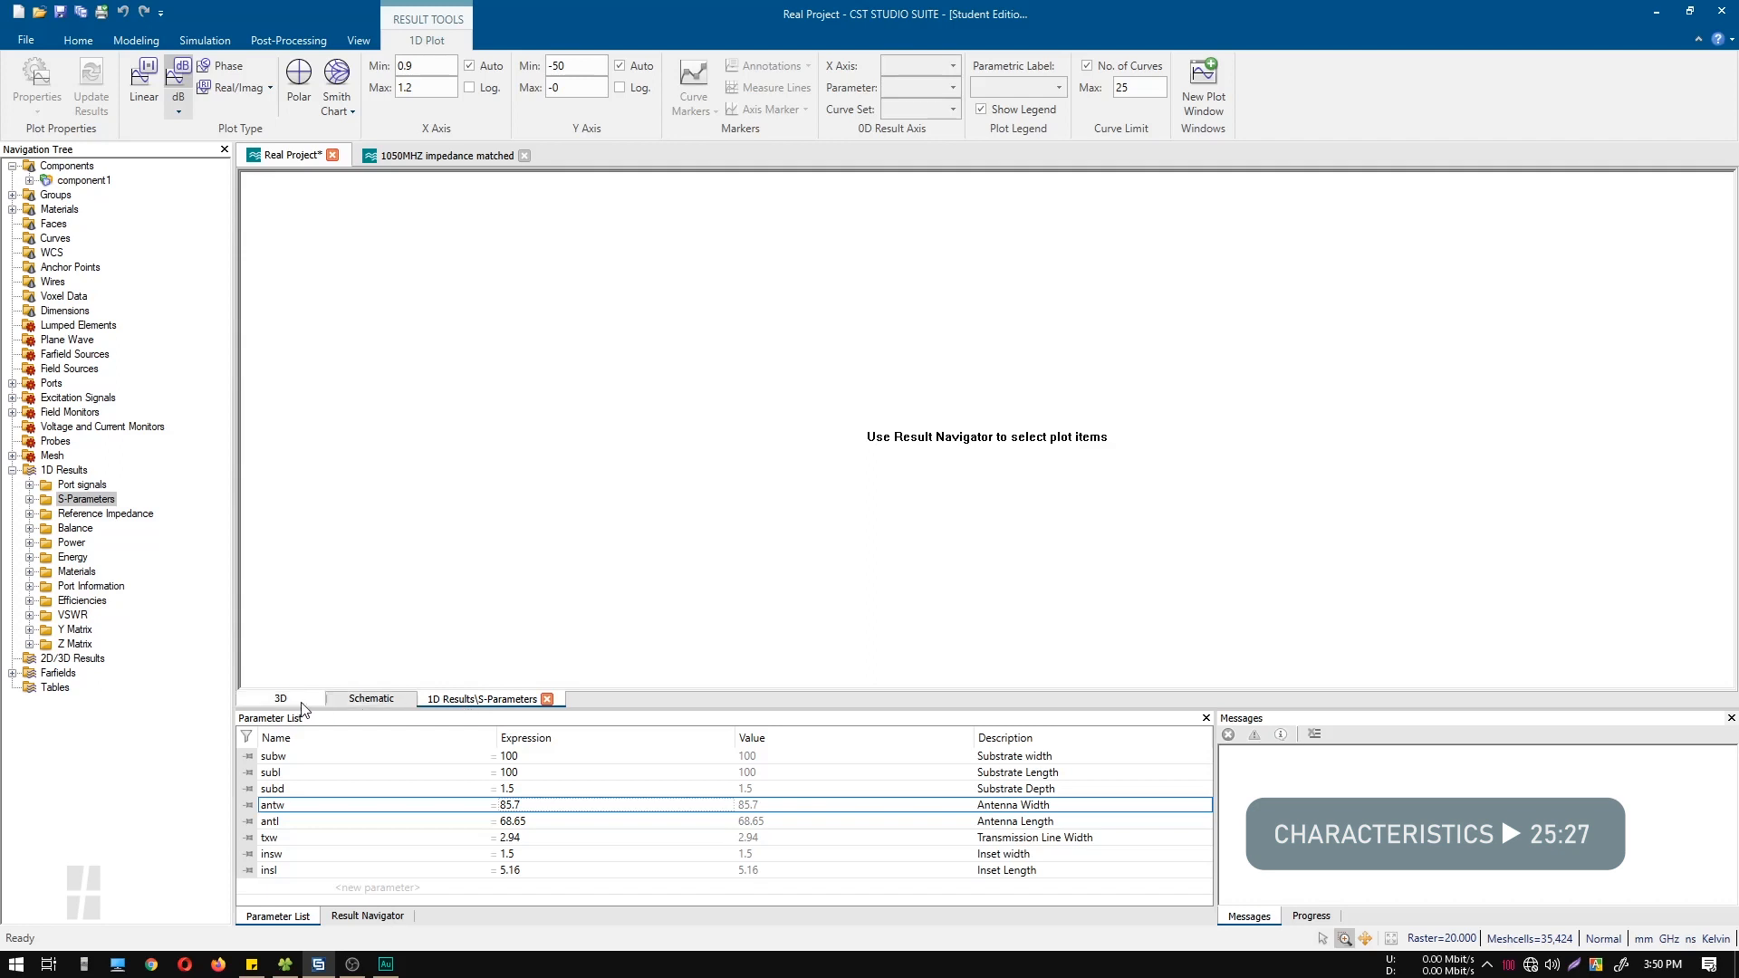
Set the antenna length parameter antl to 65.78 and show the patch in the 3D view
left_click(527, 822)
left_click(537, 821)
type("65.78")
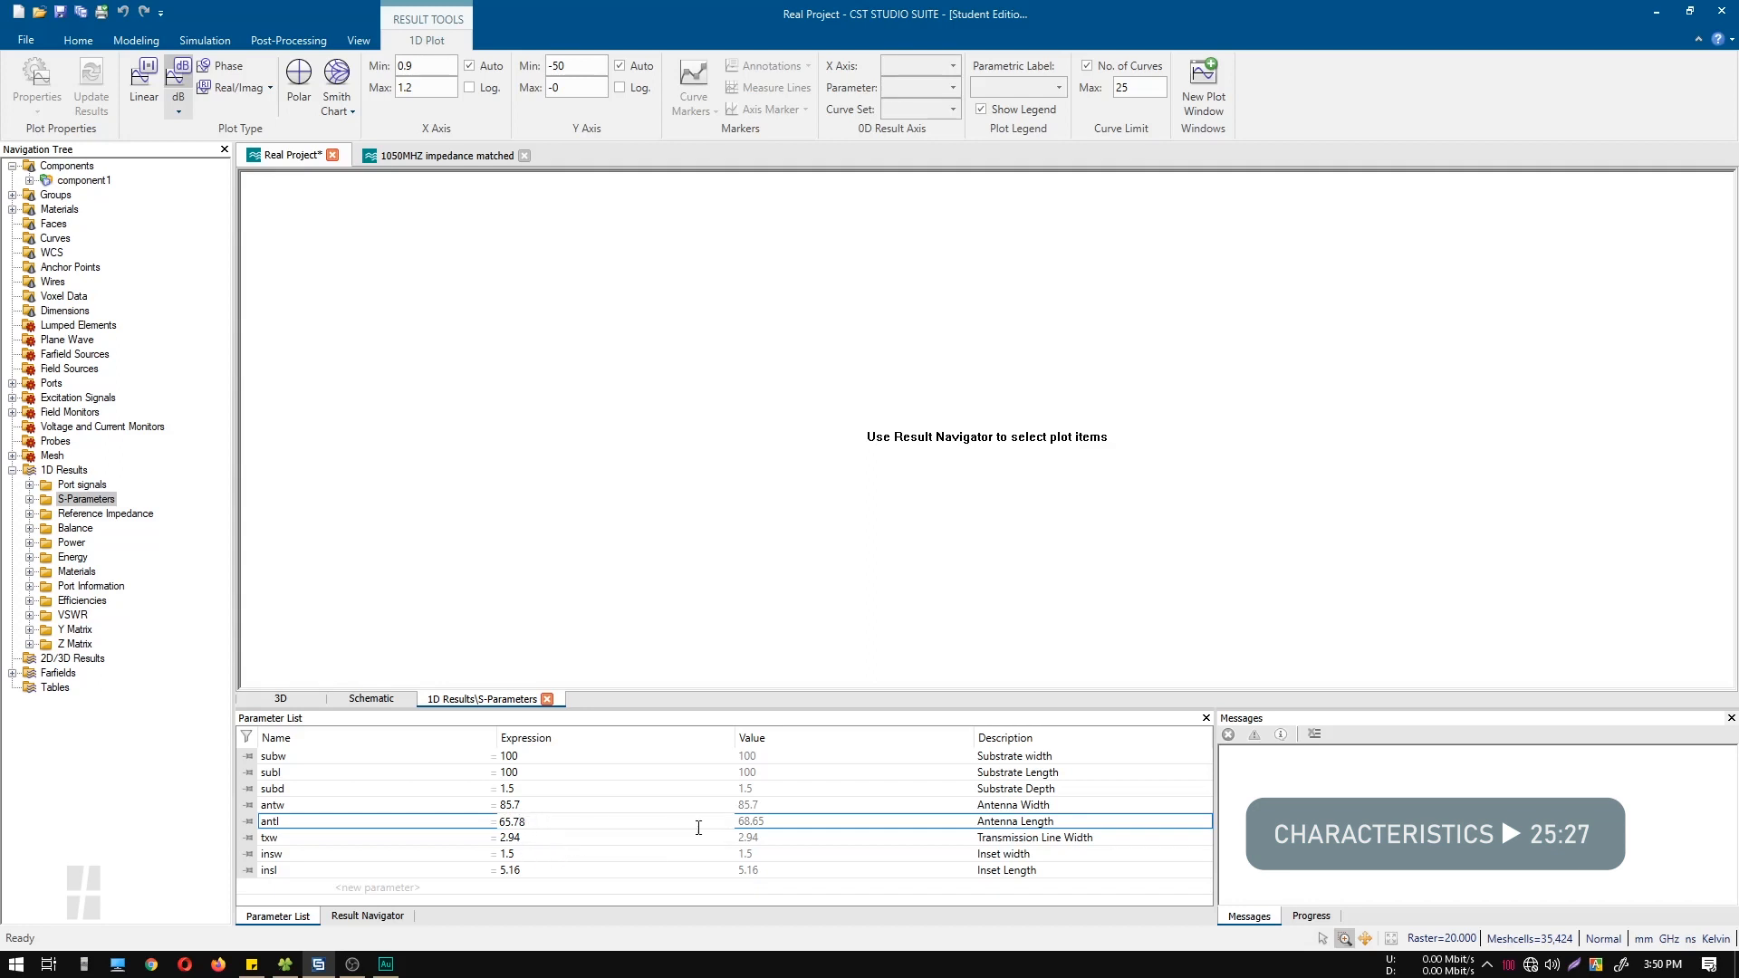
left_click(612, 855)
left_click(553, 822)
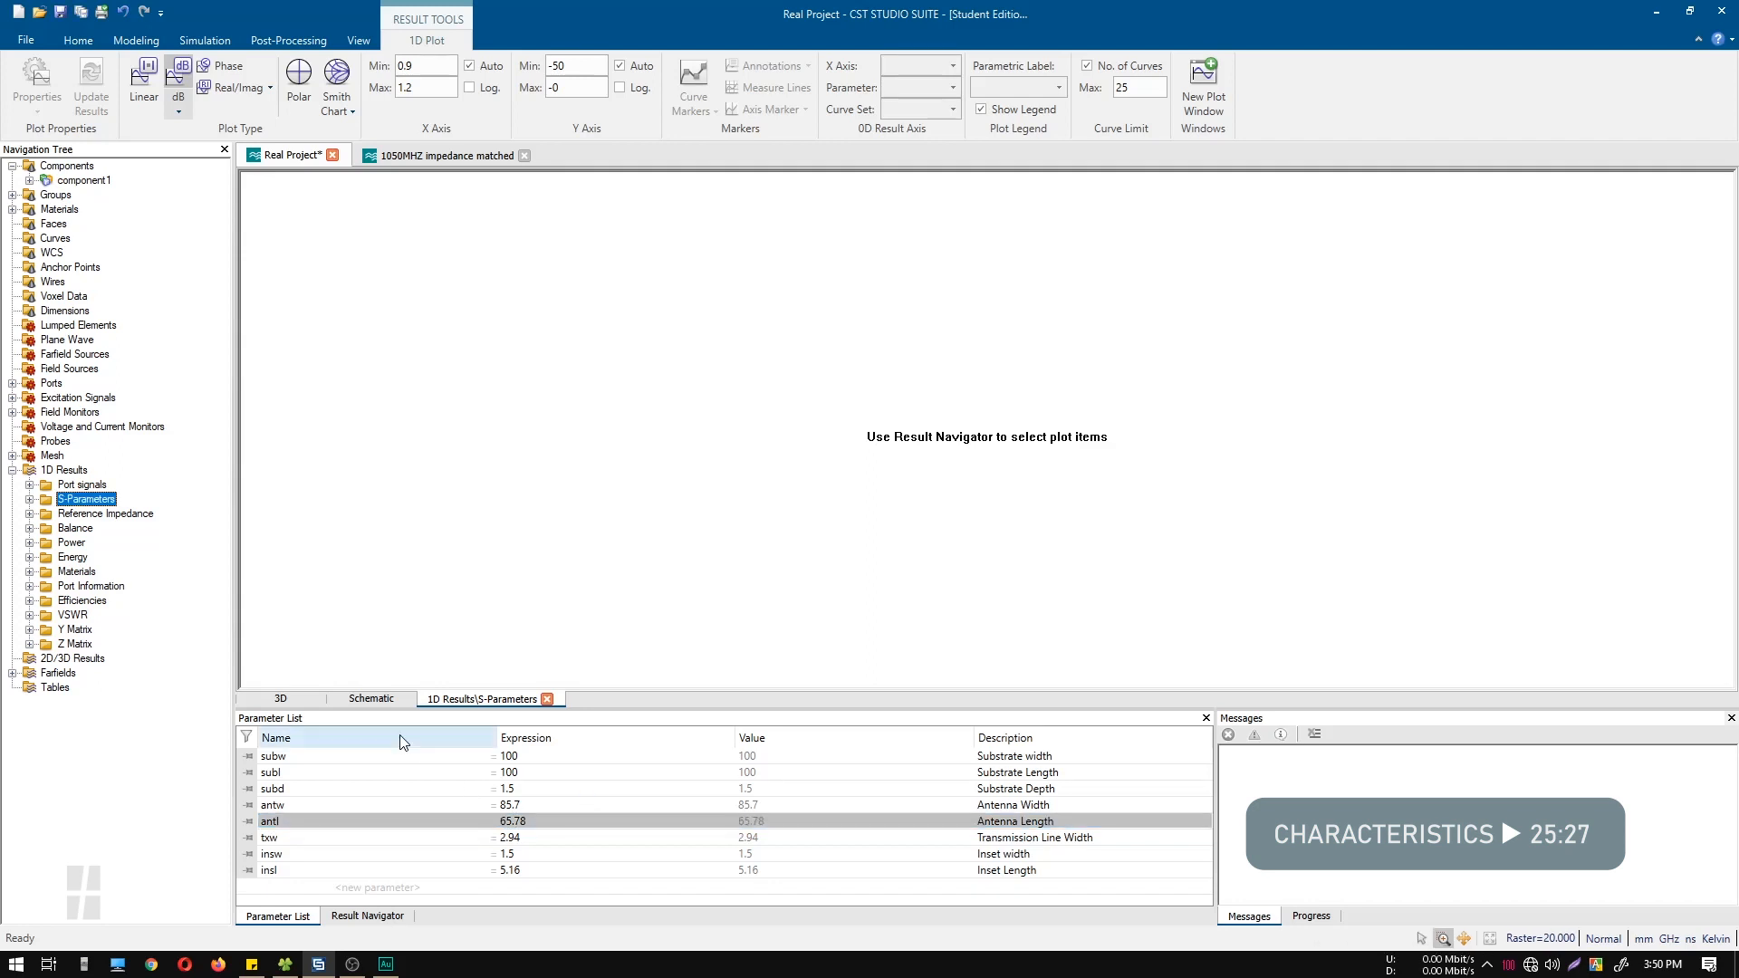
left_click(280, 700)
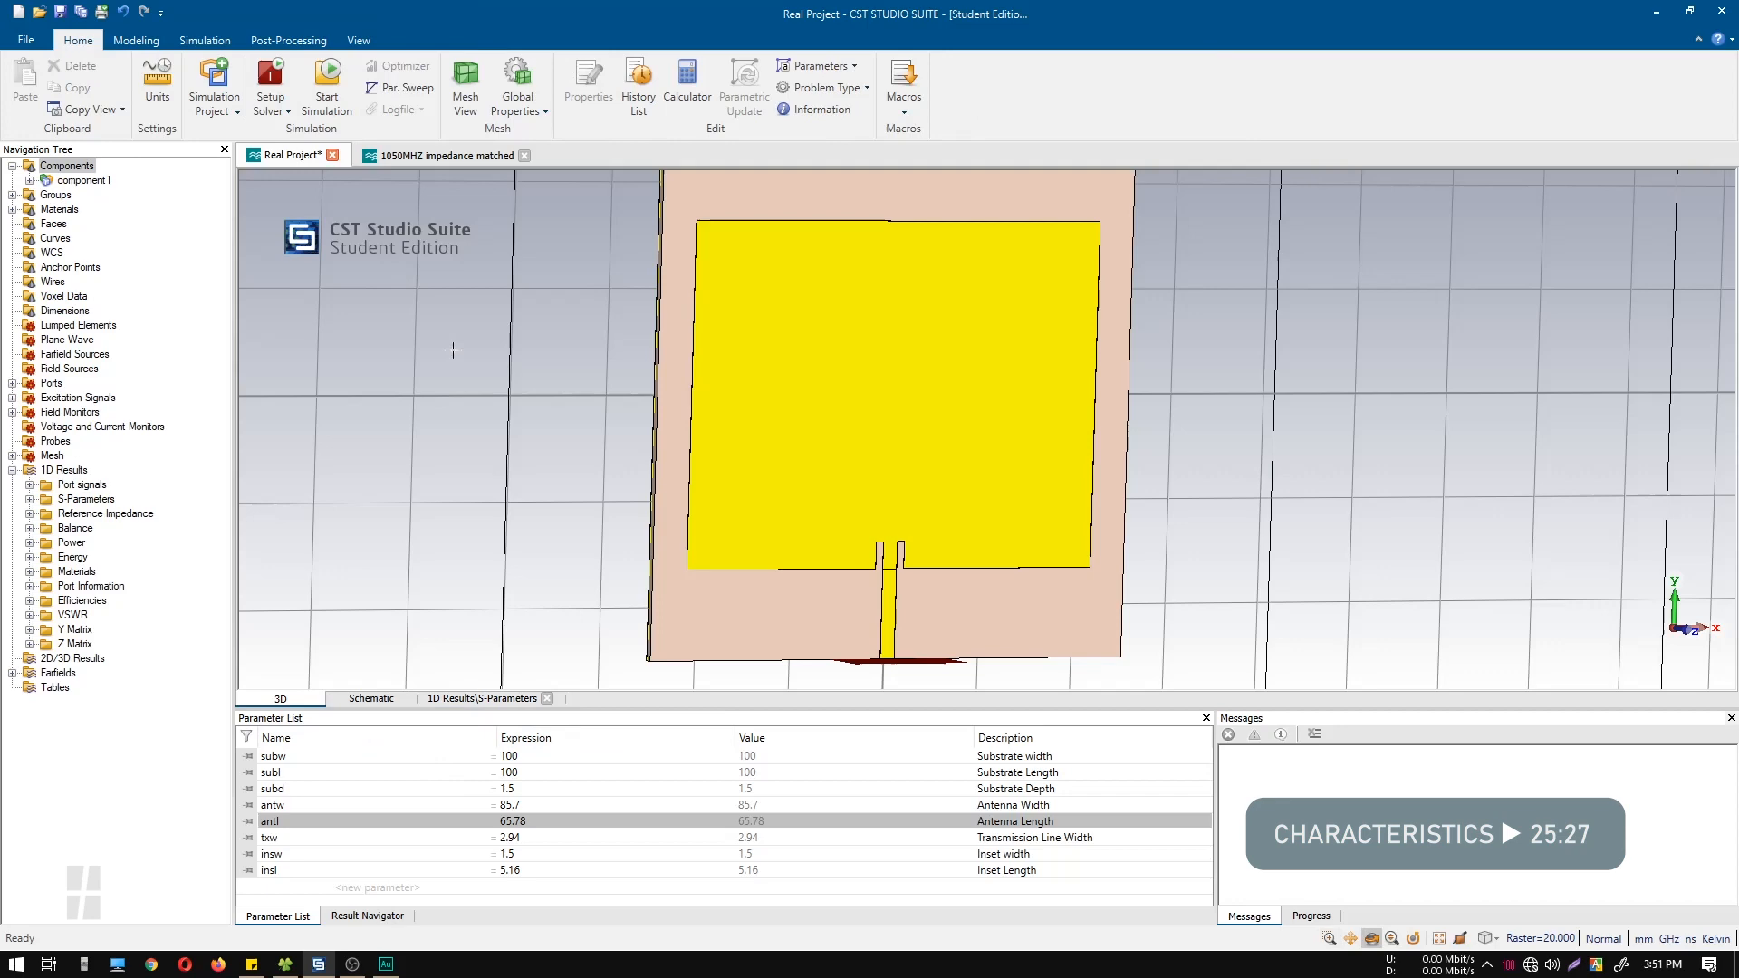
Rerun the time domain solver on the resized patch and display the new S-parameters plot
left_click(269, 86)
left_click(1049, 330)
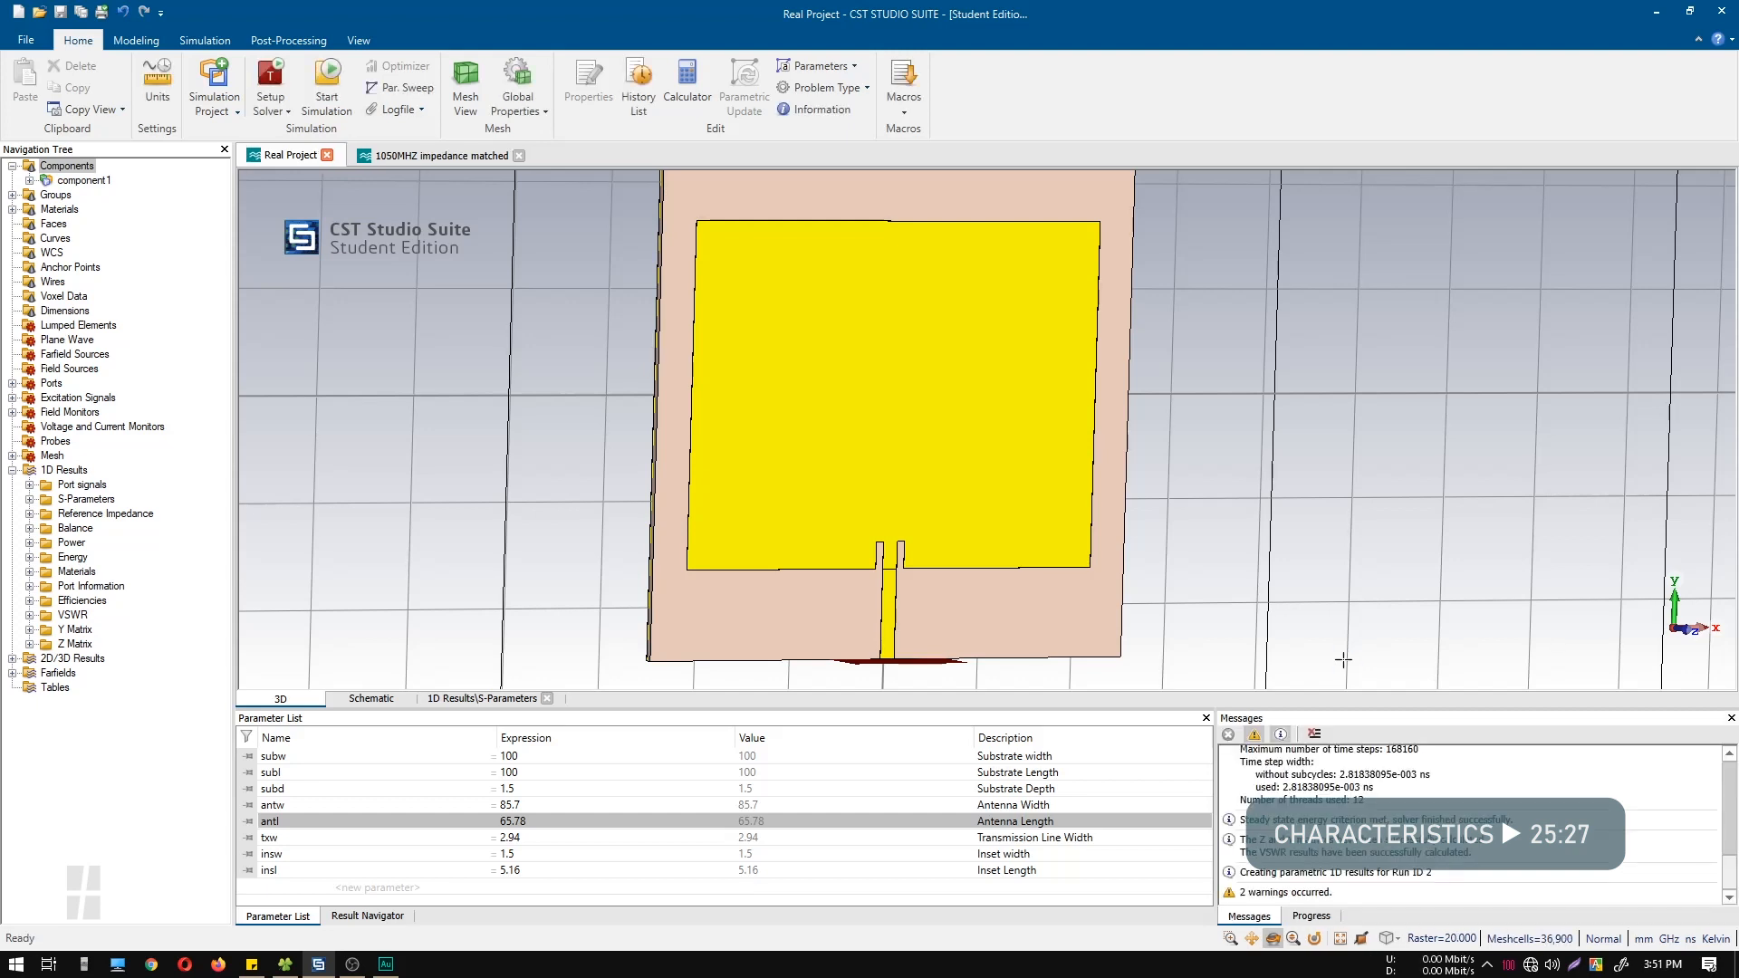
left_click(84, 499)
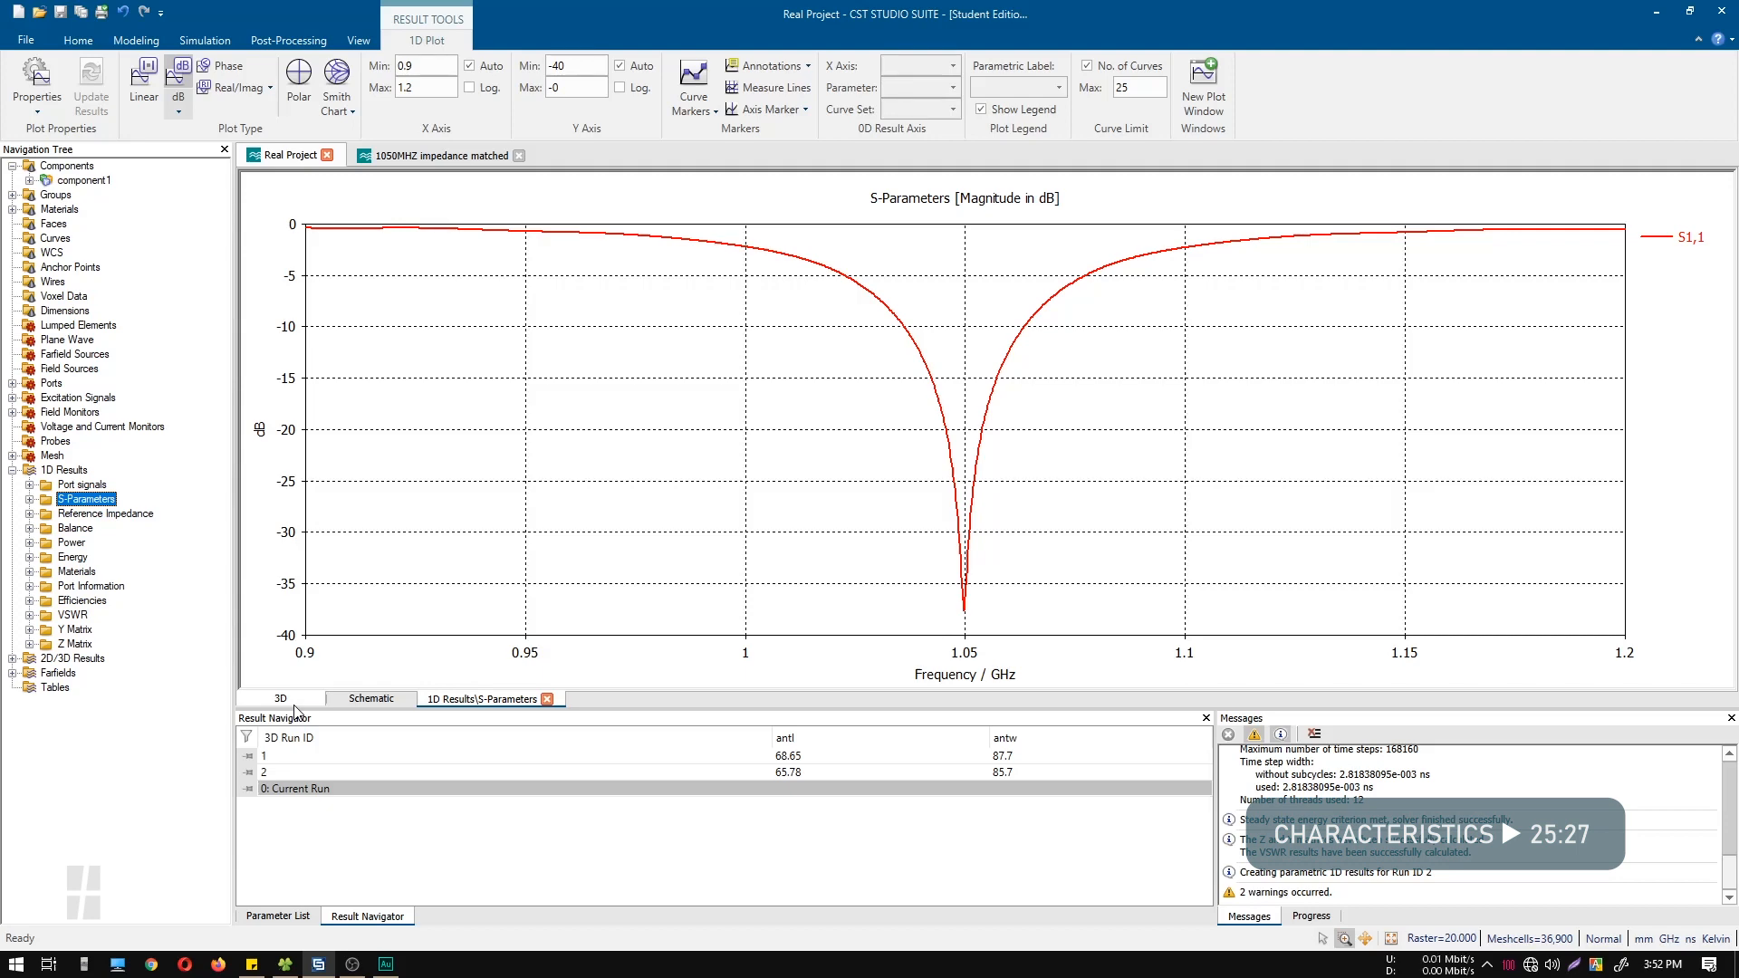
View the 1050MHZ impedance matched project, return to Real Project and display its S-parameters again
left_click(436, 156)
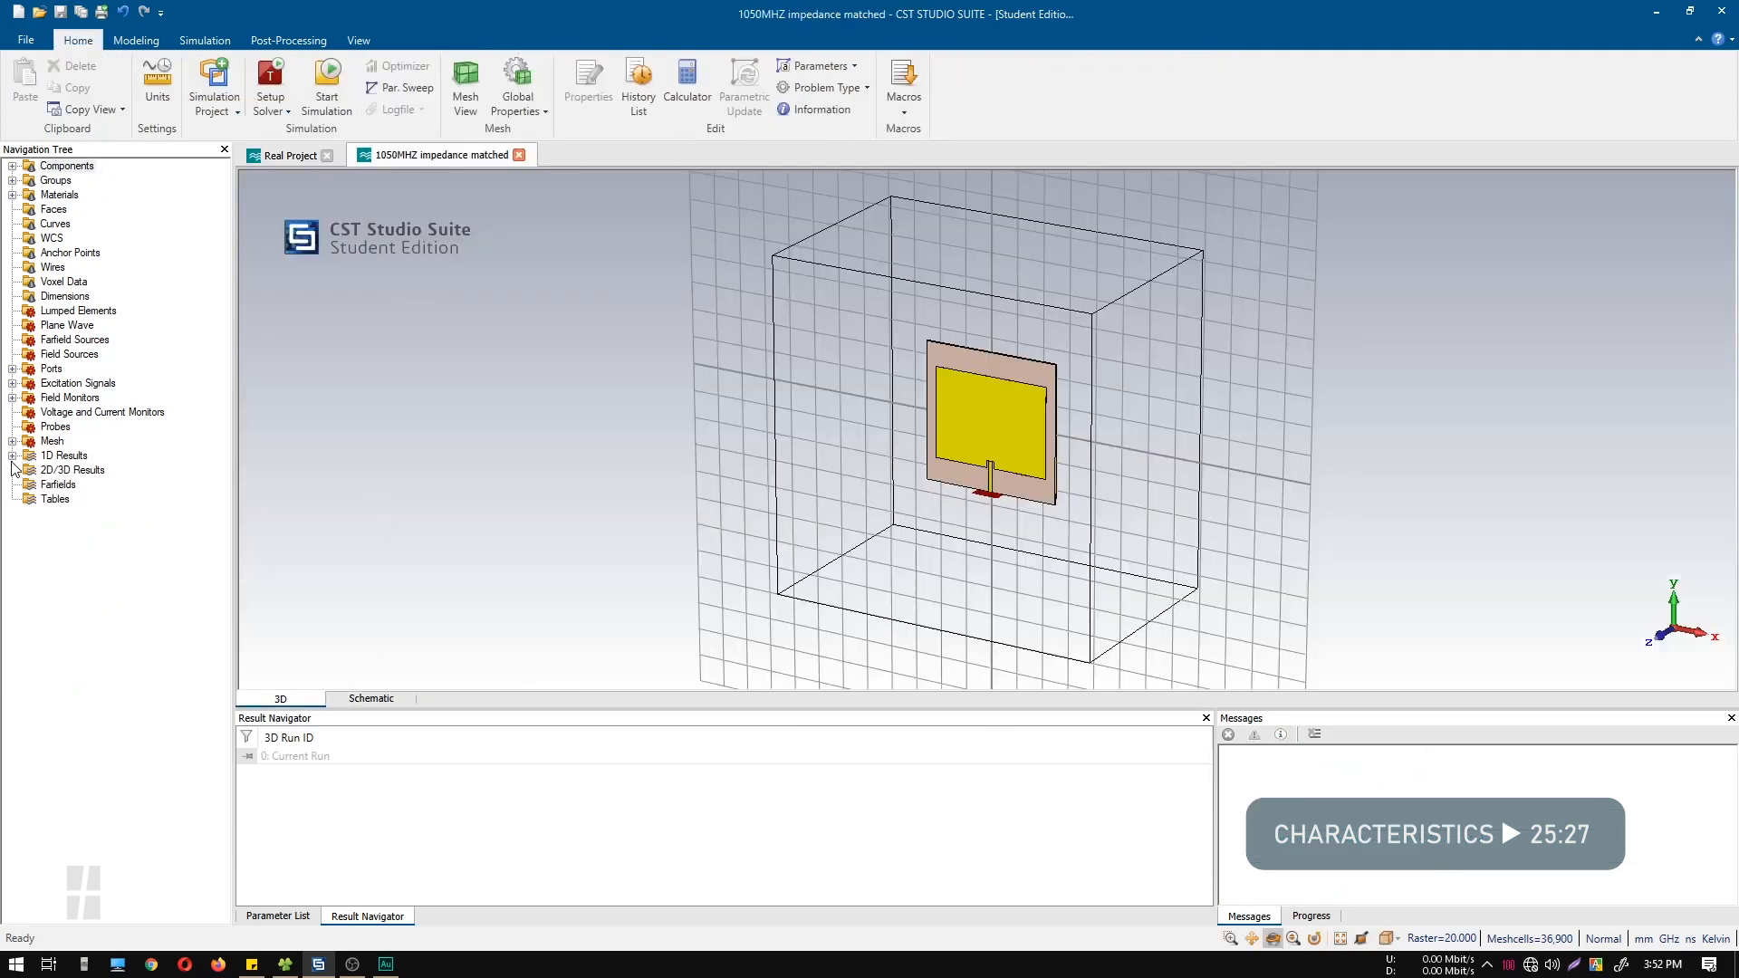
left_click(286, 155)
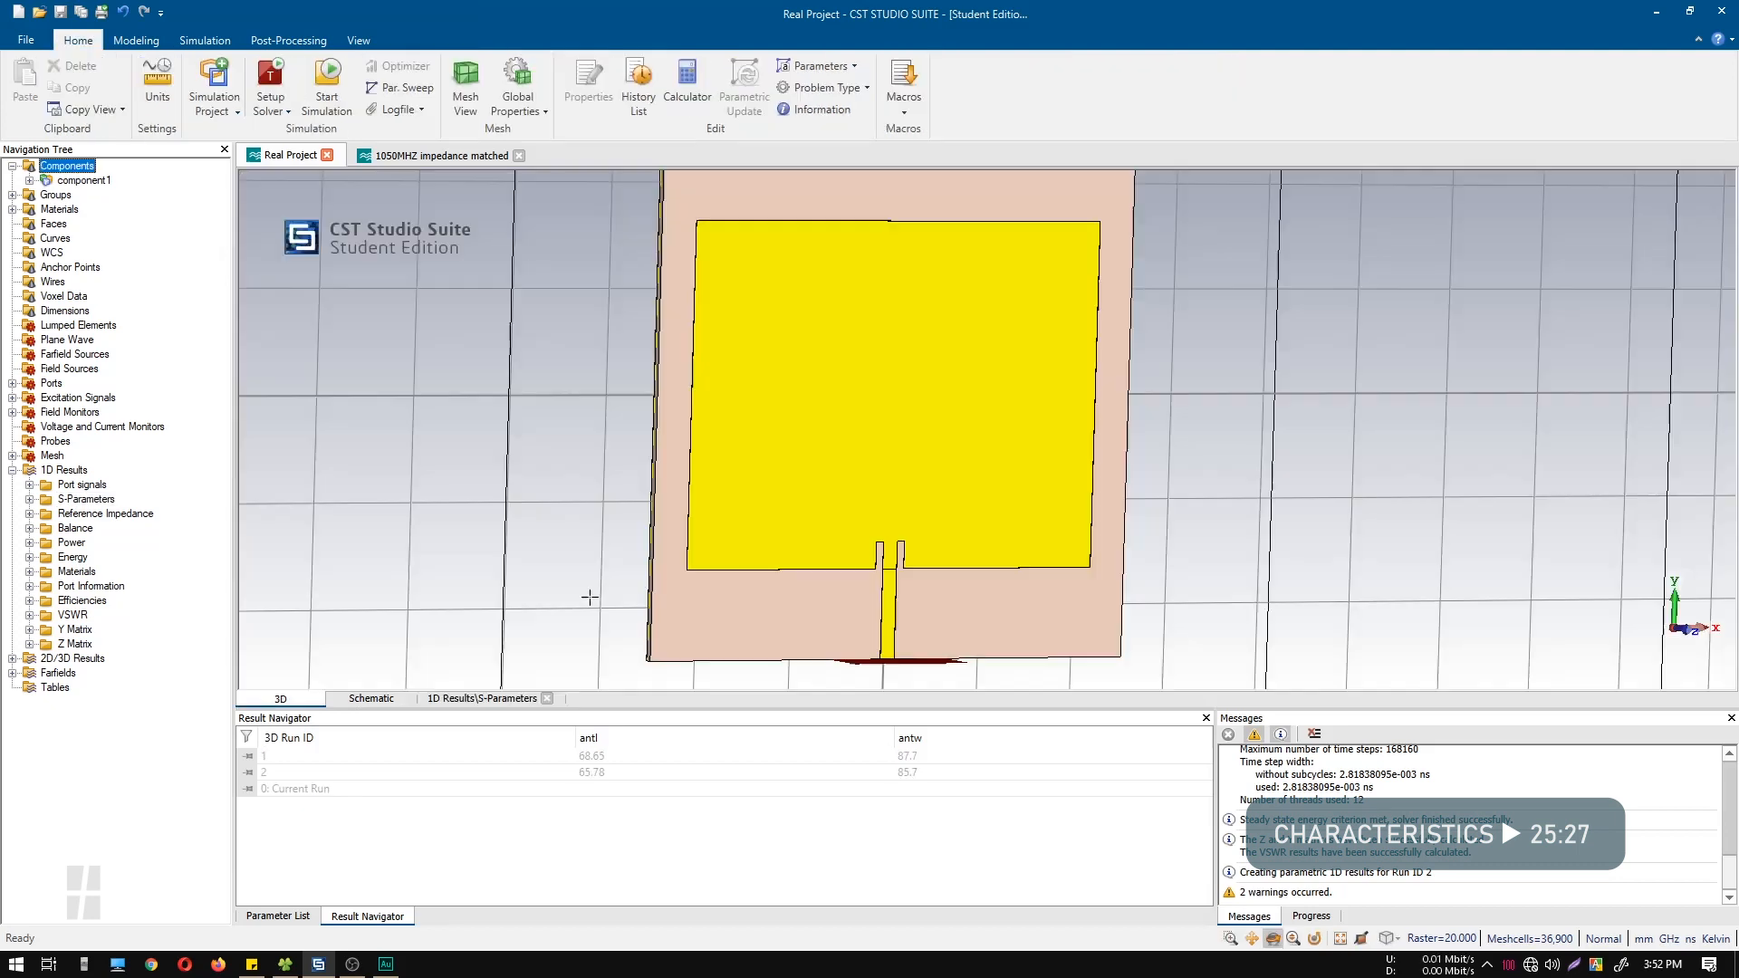
left_click(68, 167)
left_click(87, 501)
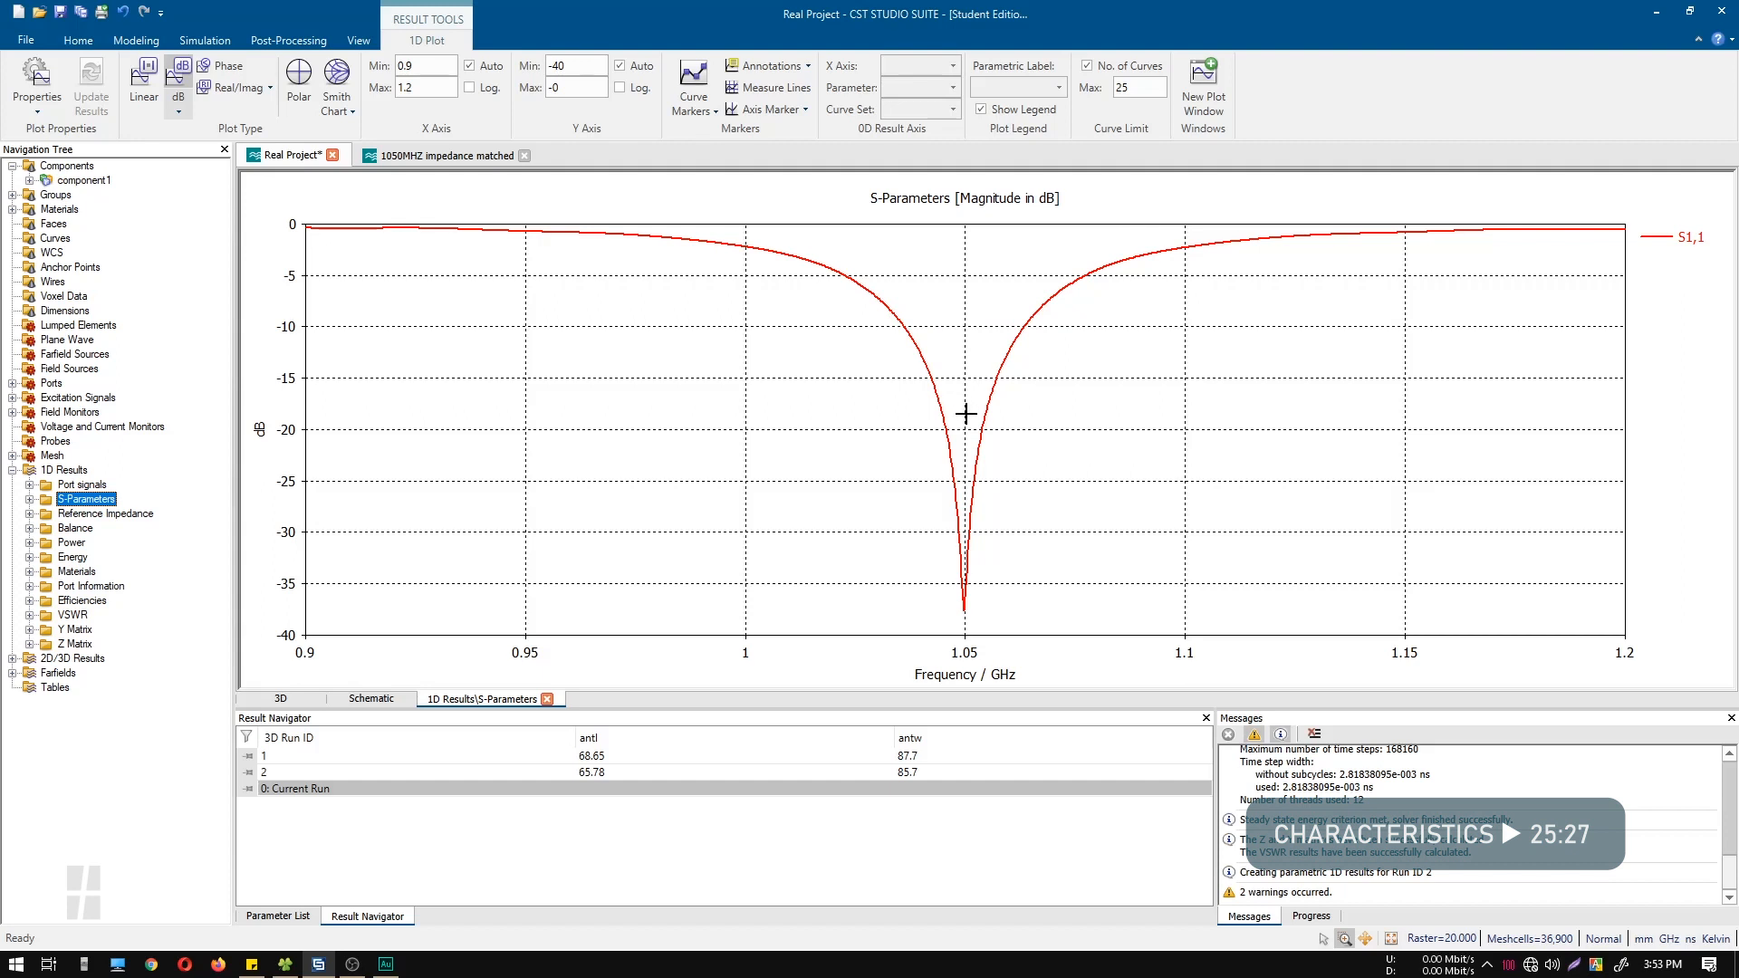
Display the 1.05 GHz farfield pattern in 3D and examine it from another side
left_click(12, 673)
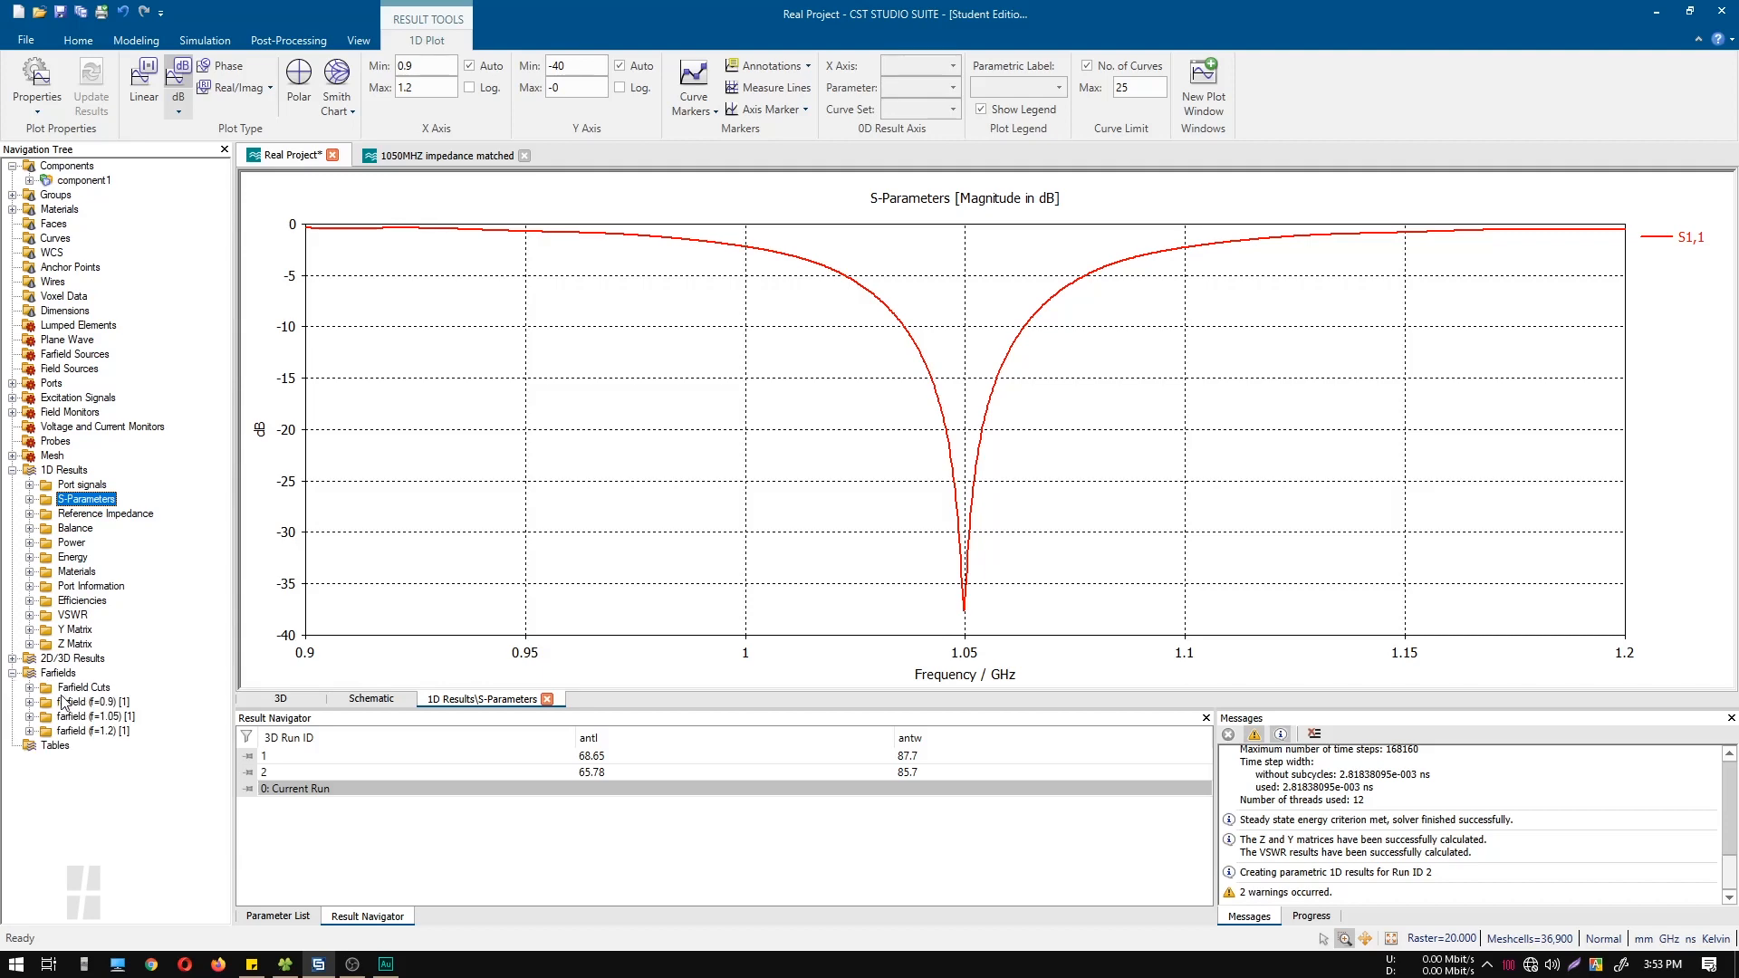
left_click(95, 717)
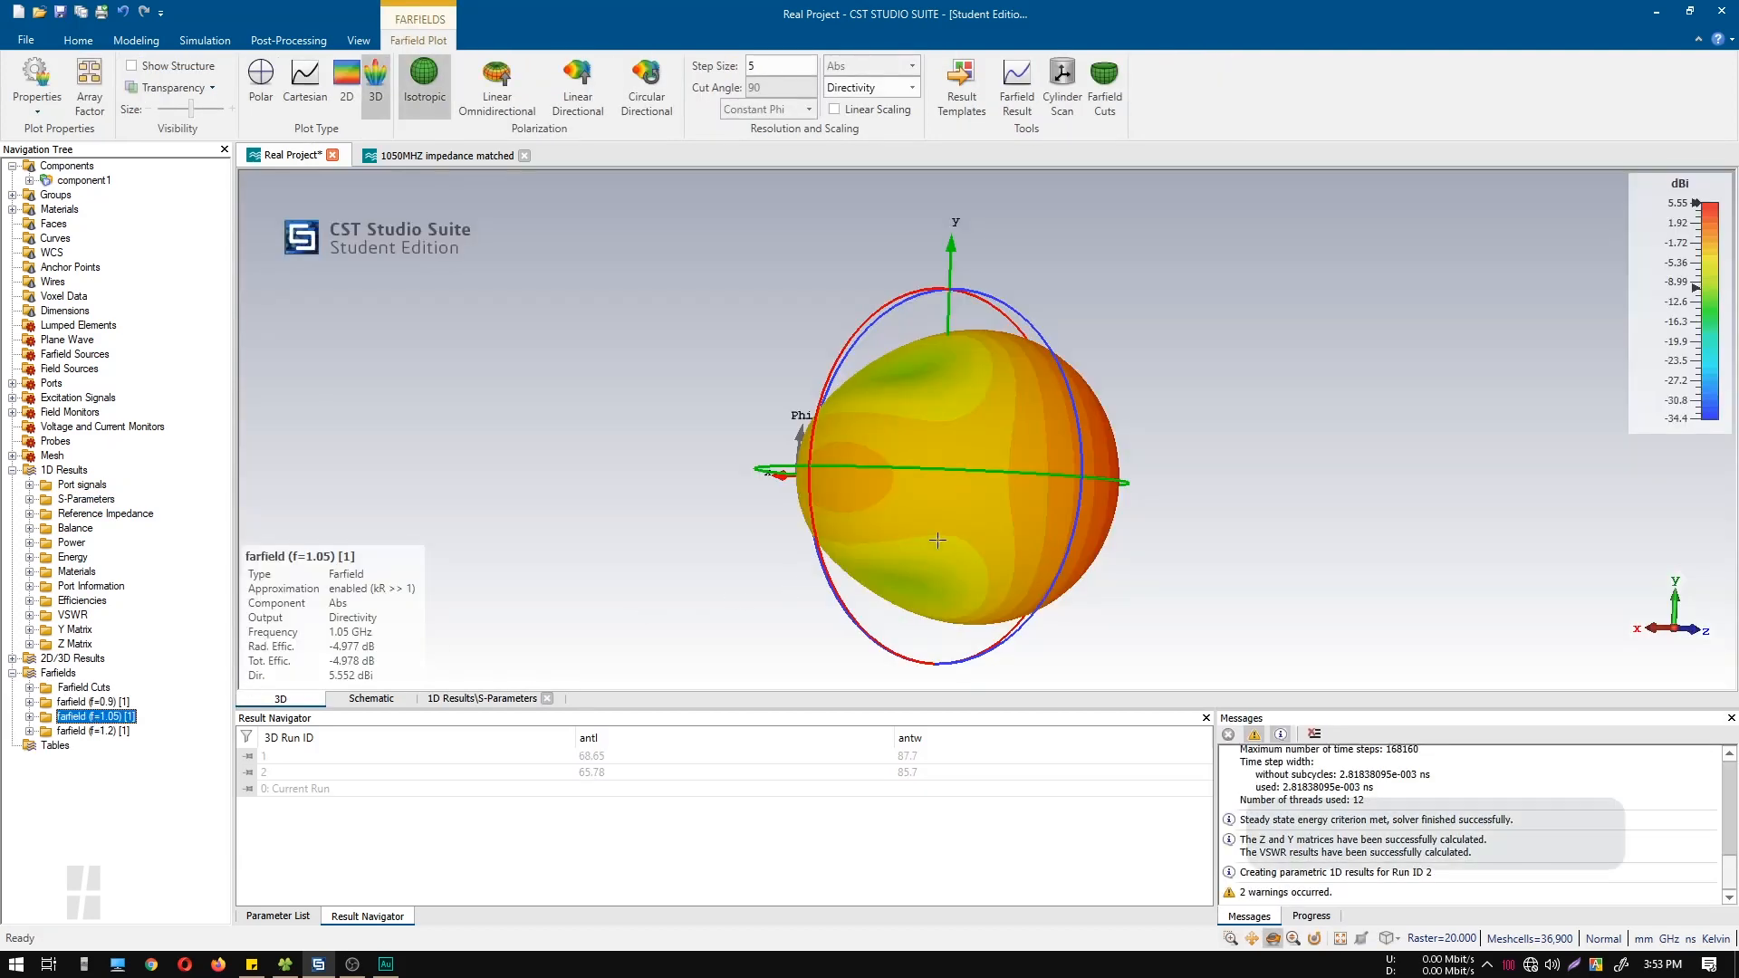
left_click_drag(938, 540, 876, 577)
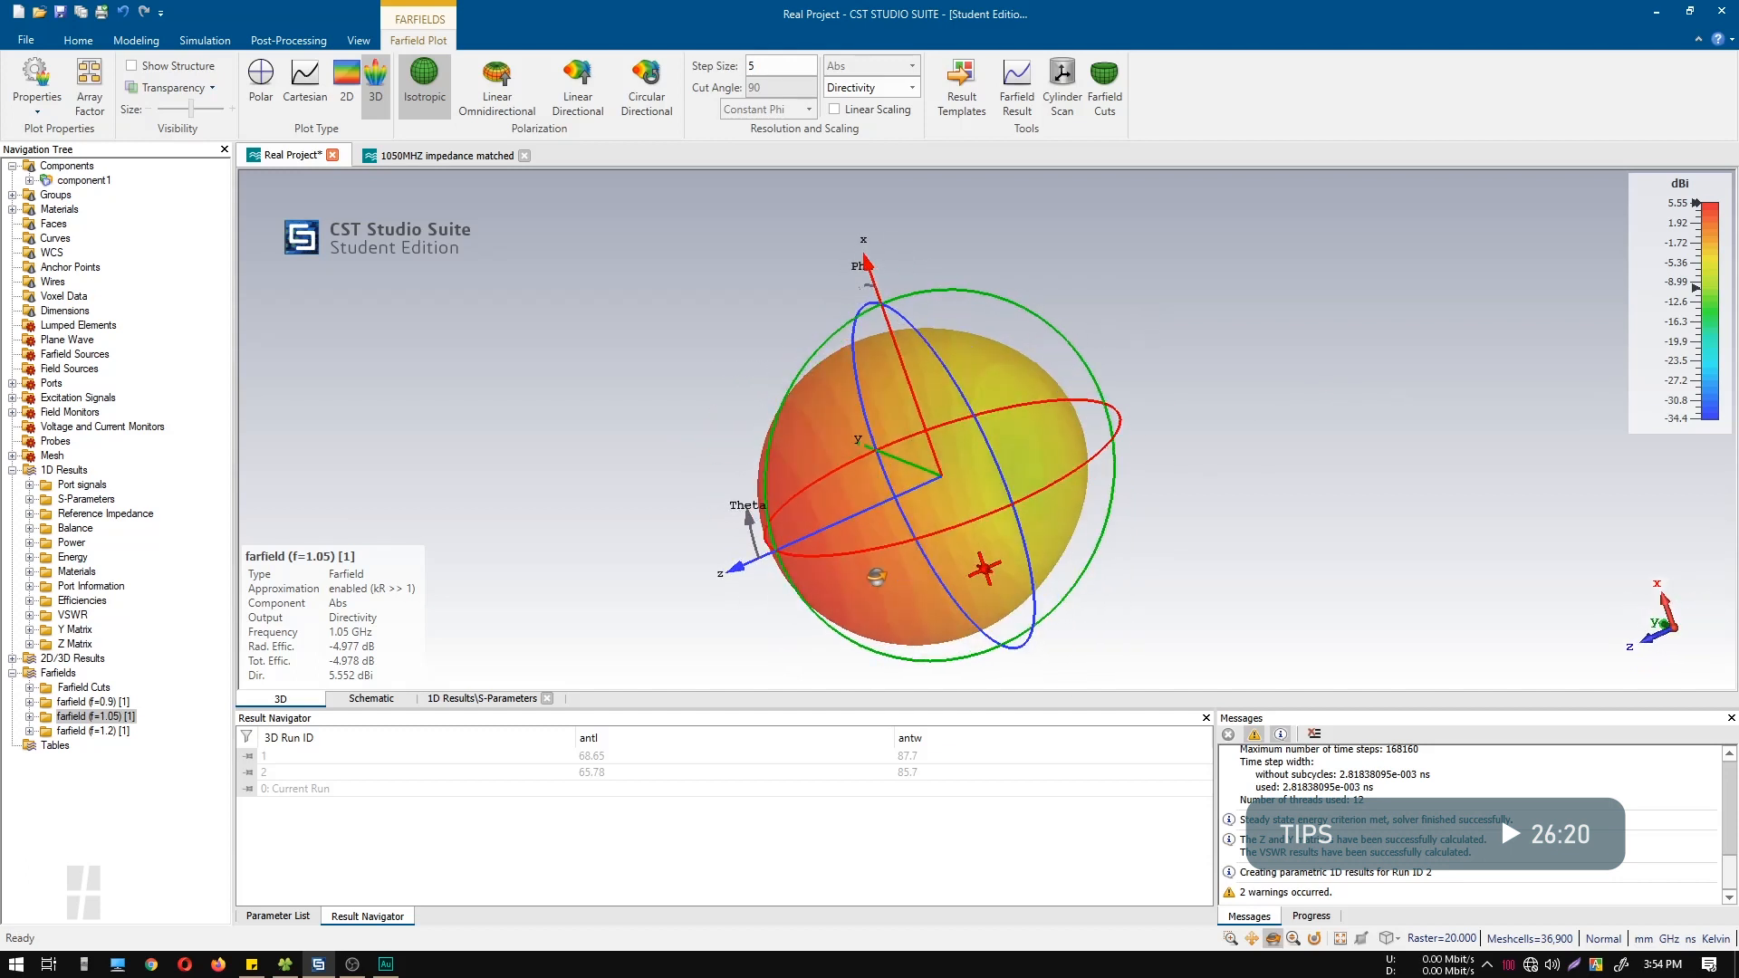
Show the antenna structure inside the 1.05 GHz farfield and examine its orientation relative to the main lobe
left_click(132, 67)
left_click_drag(844, 566, 918, 415)
scroll(918, 415, "up", 2)
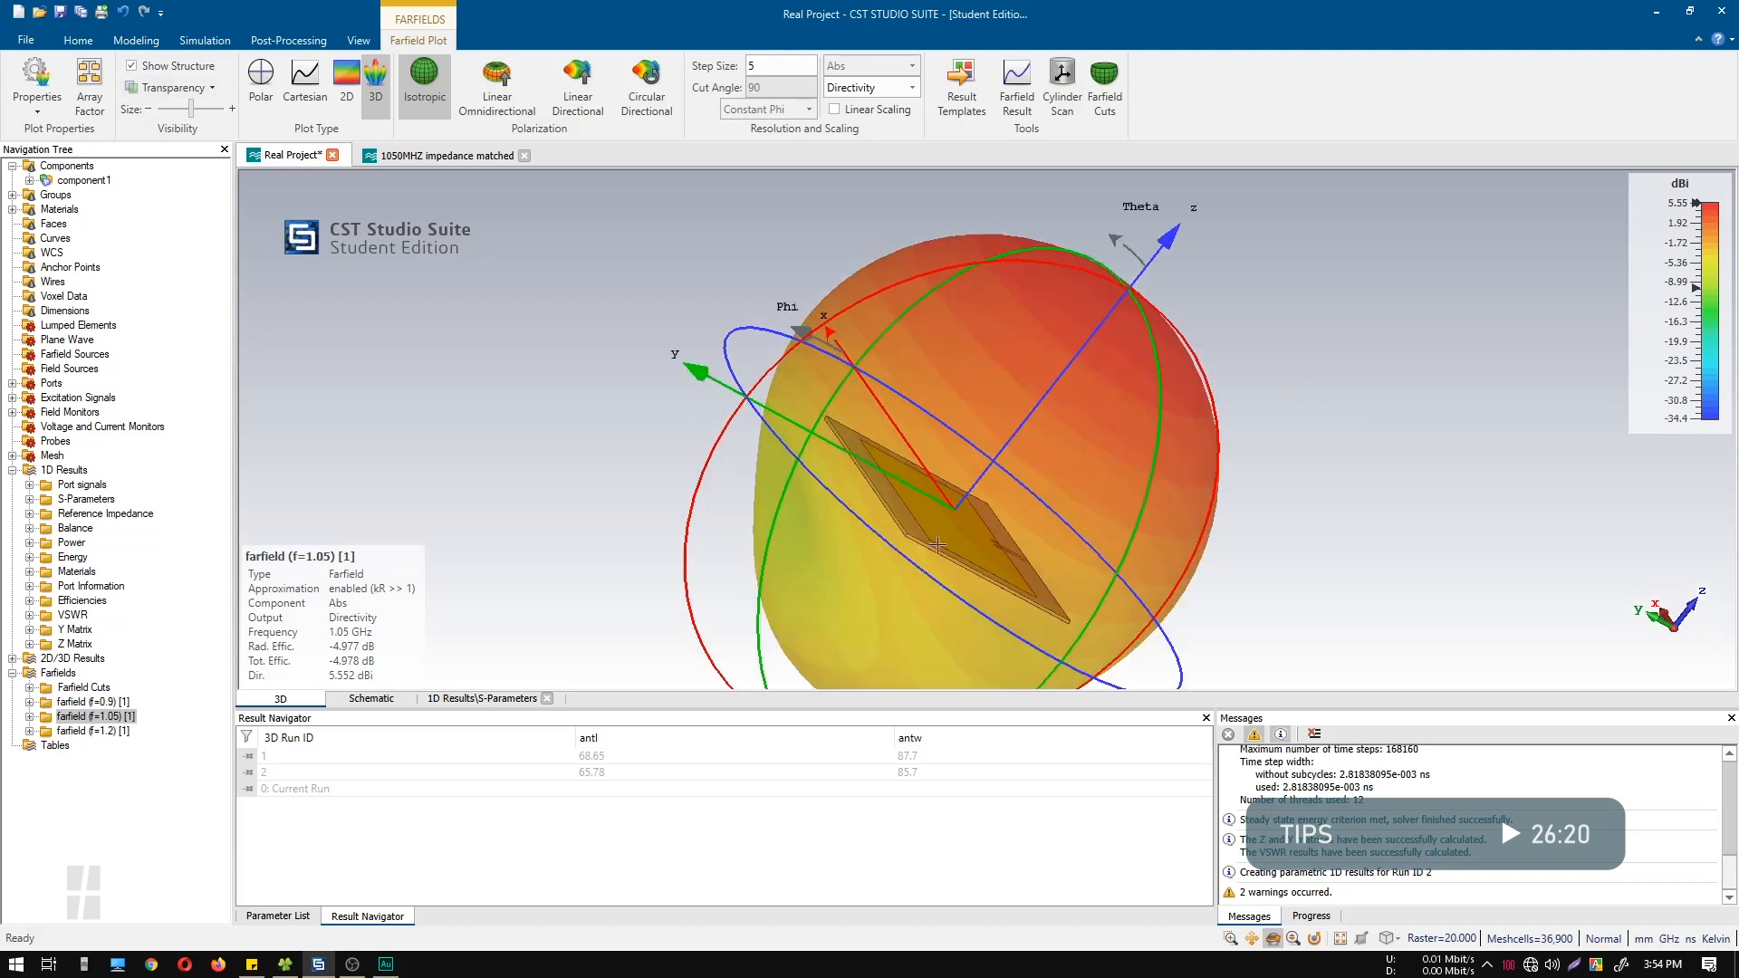
left_click_drag(938, 544, 918, 618)
scroll(934, 546, "down", 2)
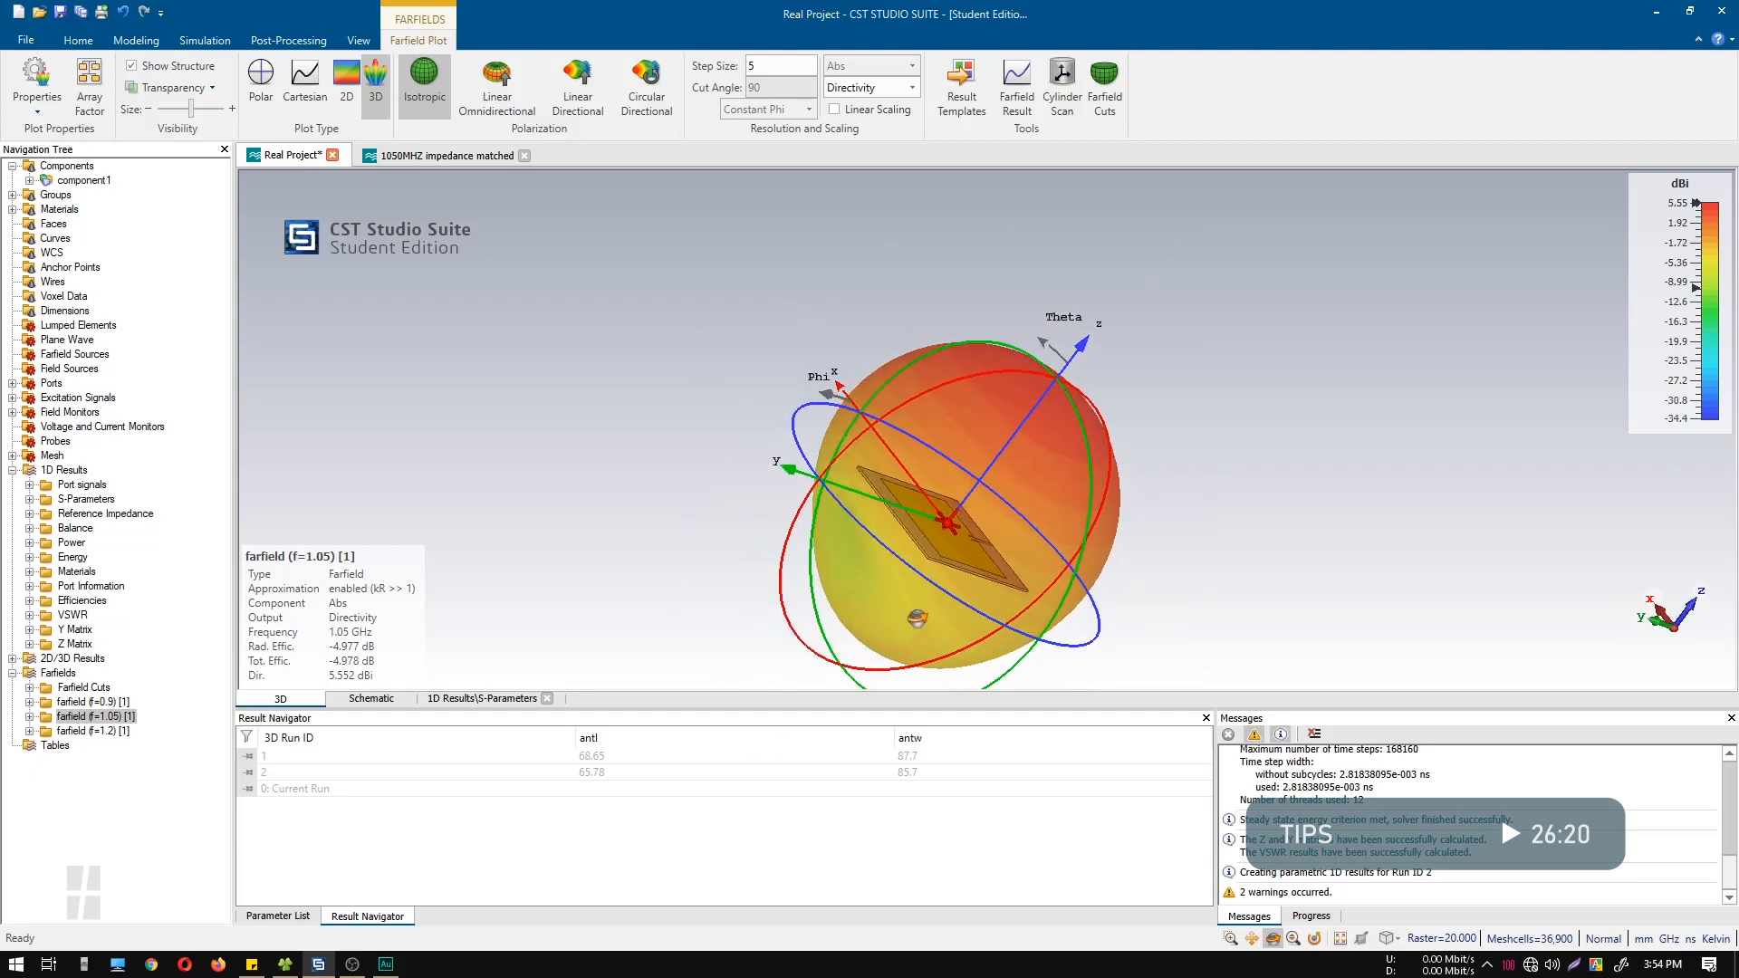
Display the farfield patterns at 1.2 GHz and 0.9 GHz
left_click(84, 731)
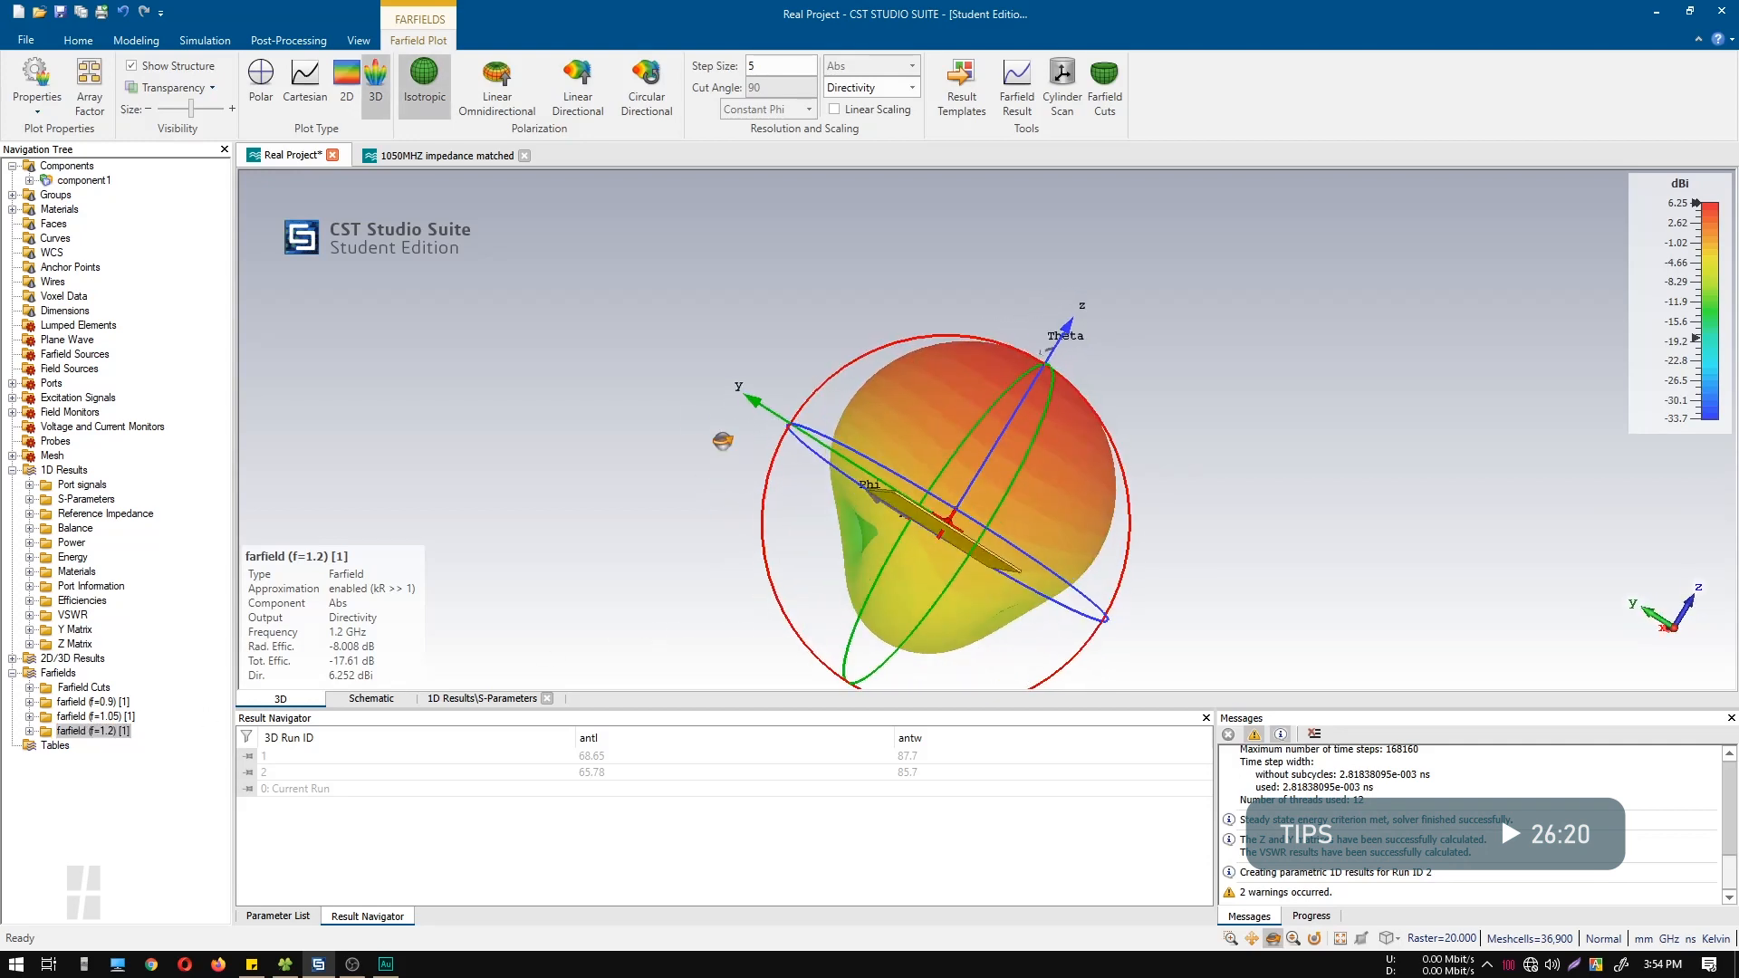
left_click(86, 702)
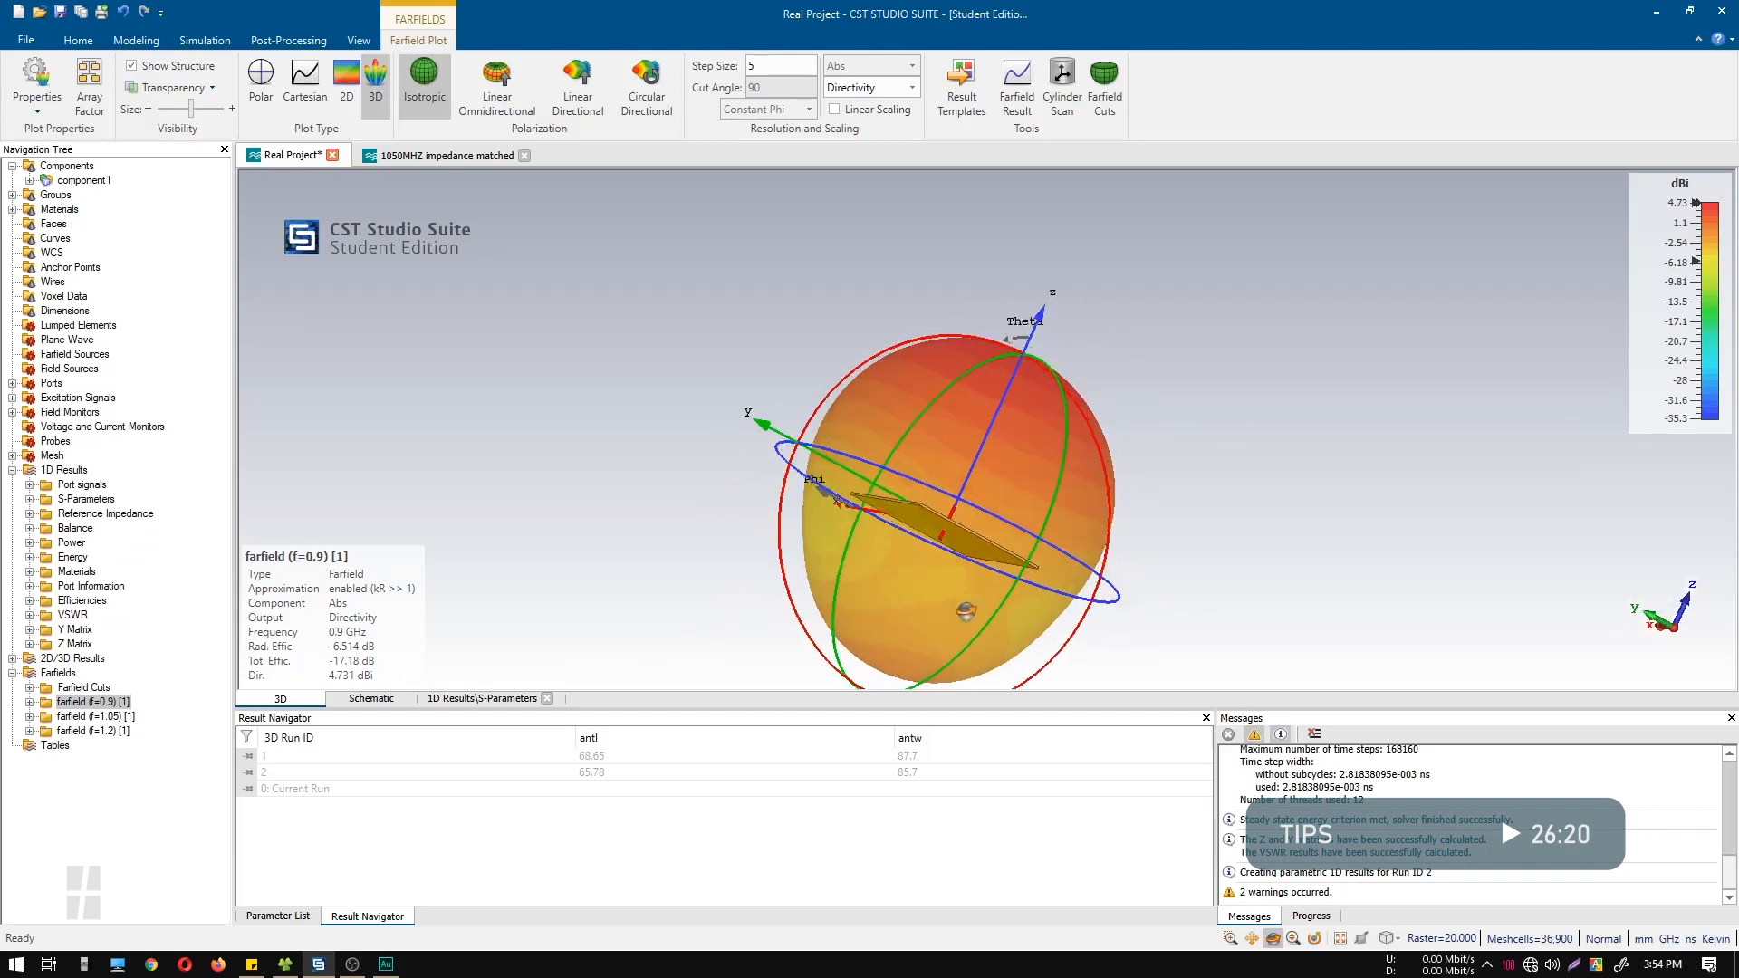
Display the 1.05 GHz farfield pattern again and examine it from the patch side of the antenna
left_click(128, 718)
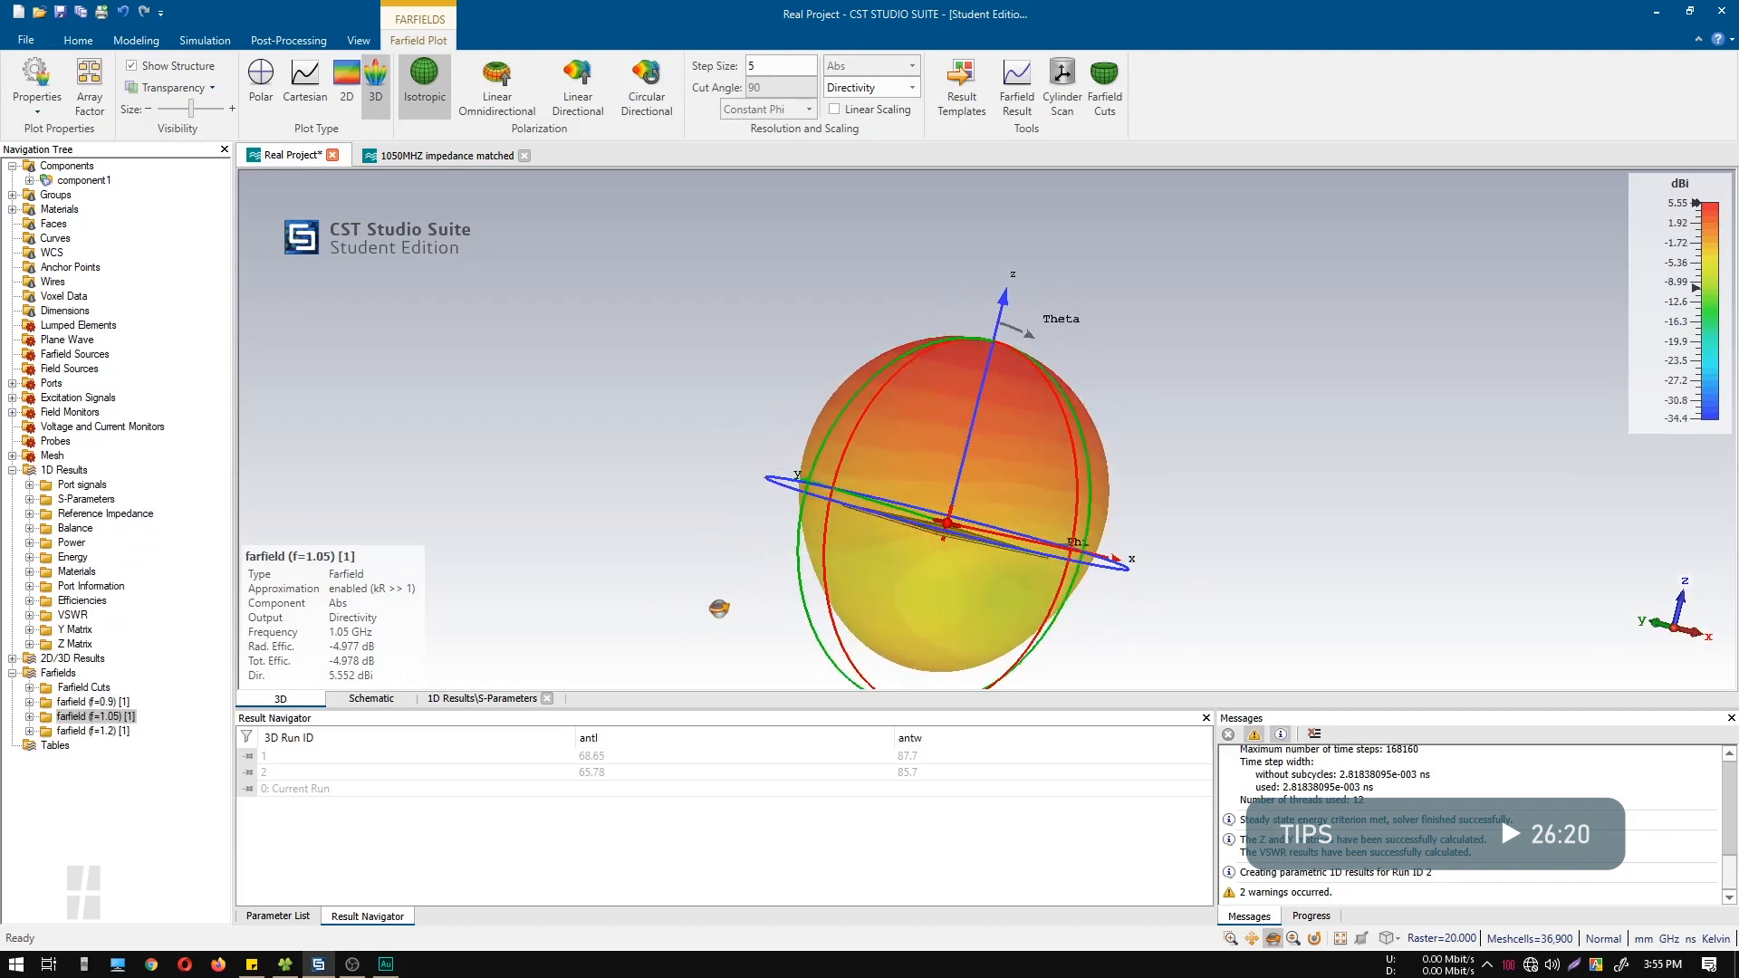
left_click_drag(927, 652, 646, 516)
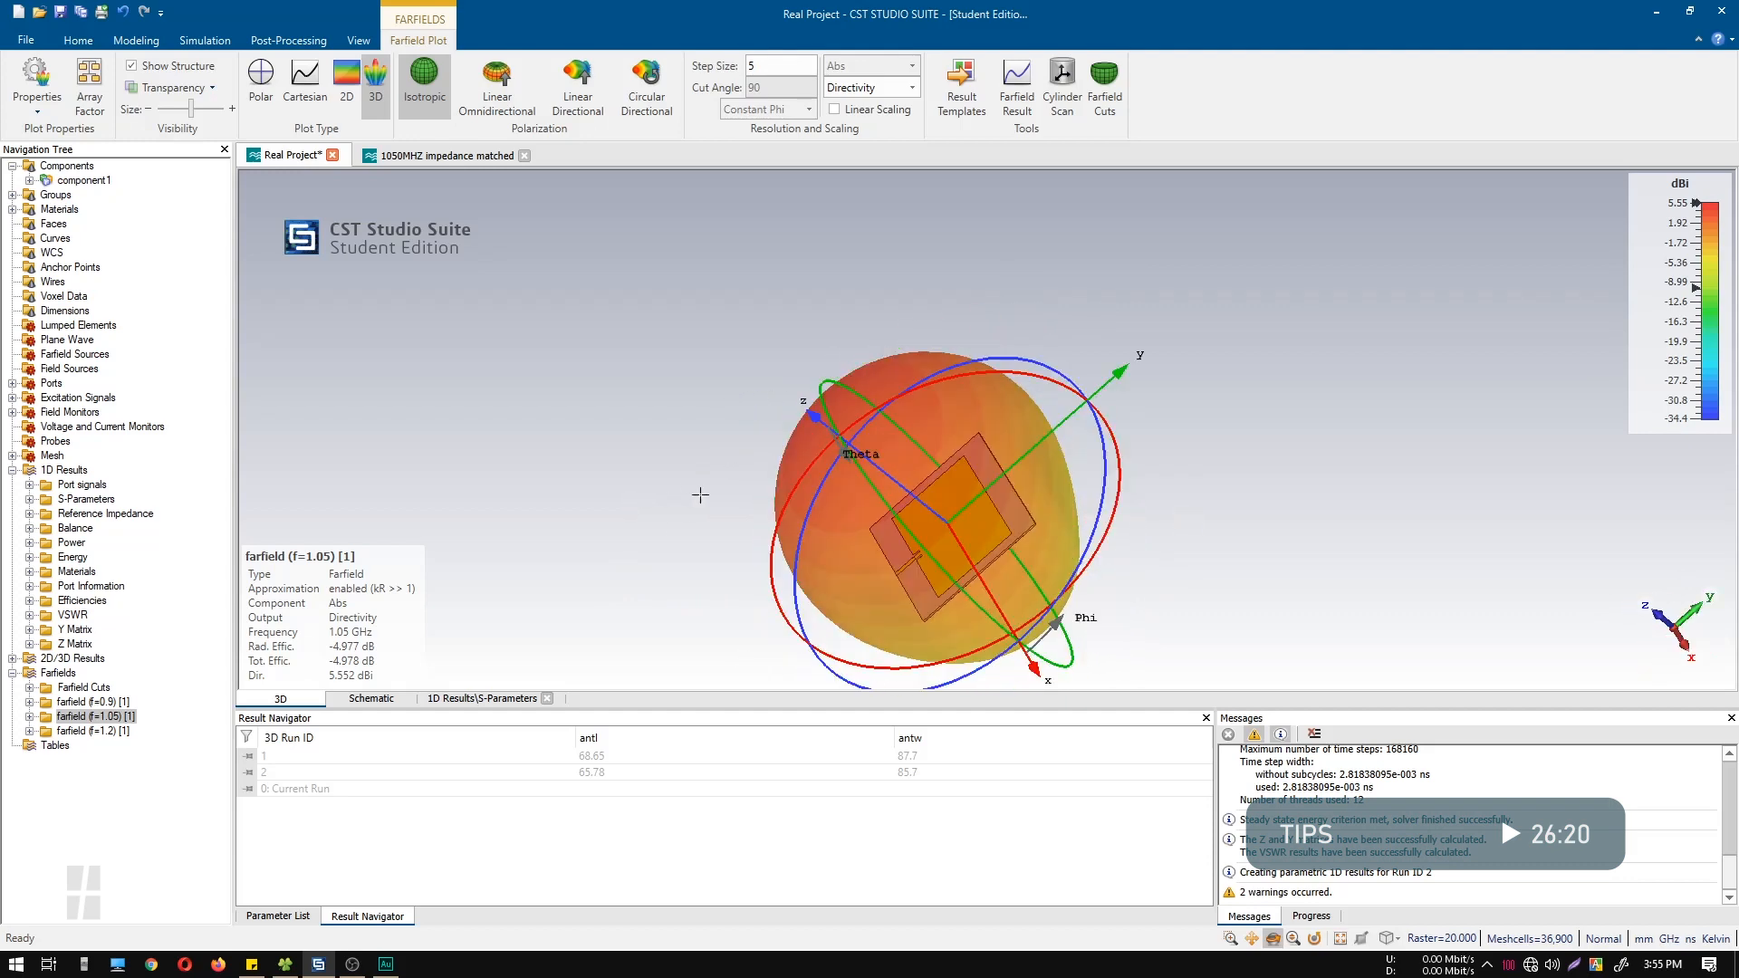
Return to the antenna structure, show its parameter list and examine the patch from the front
left_click(69, 168)
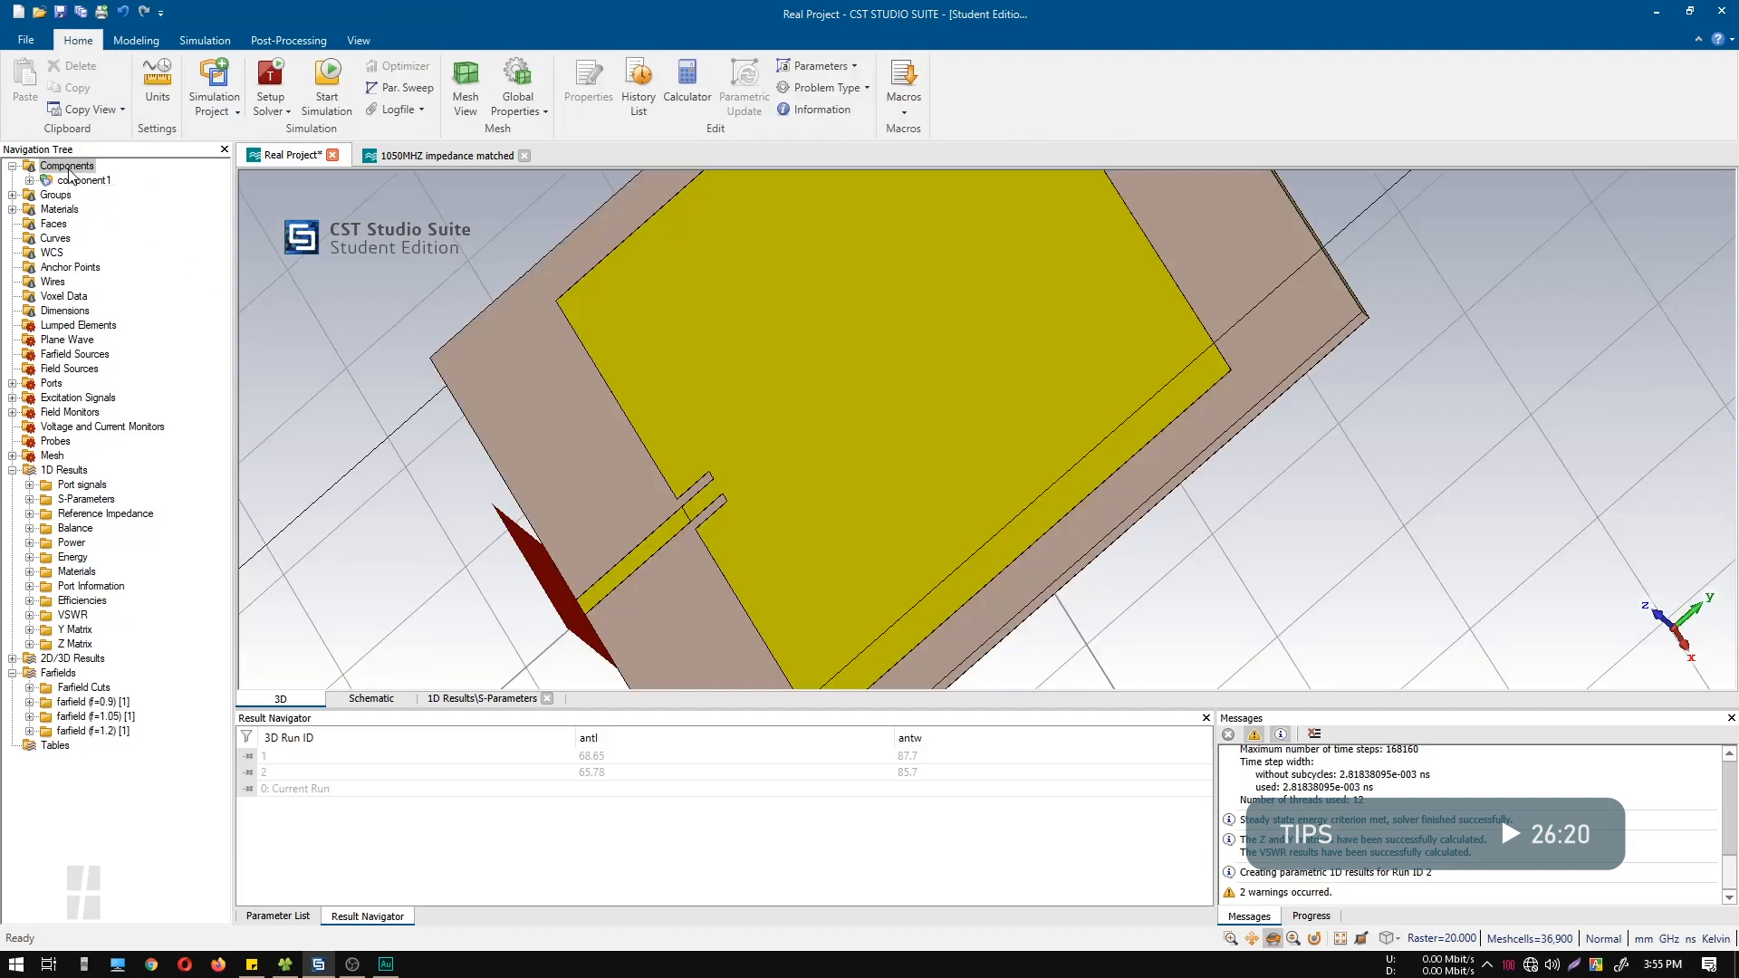
scroll(763, 438, "down", 5)
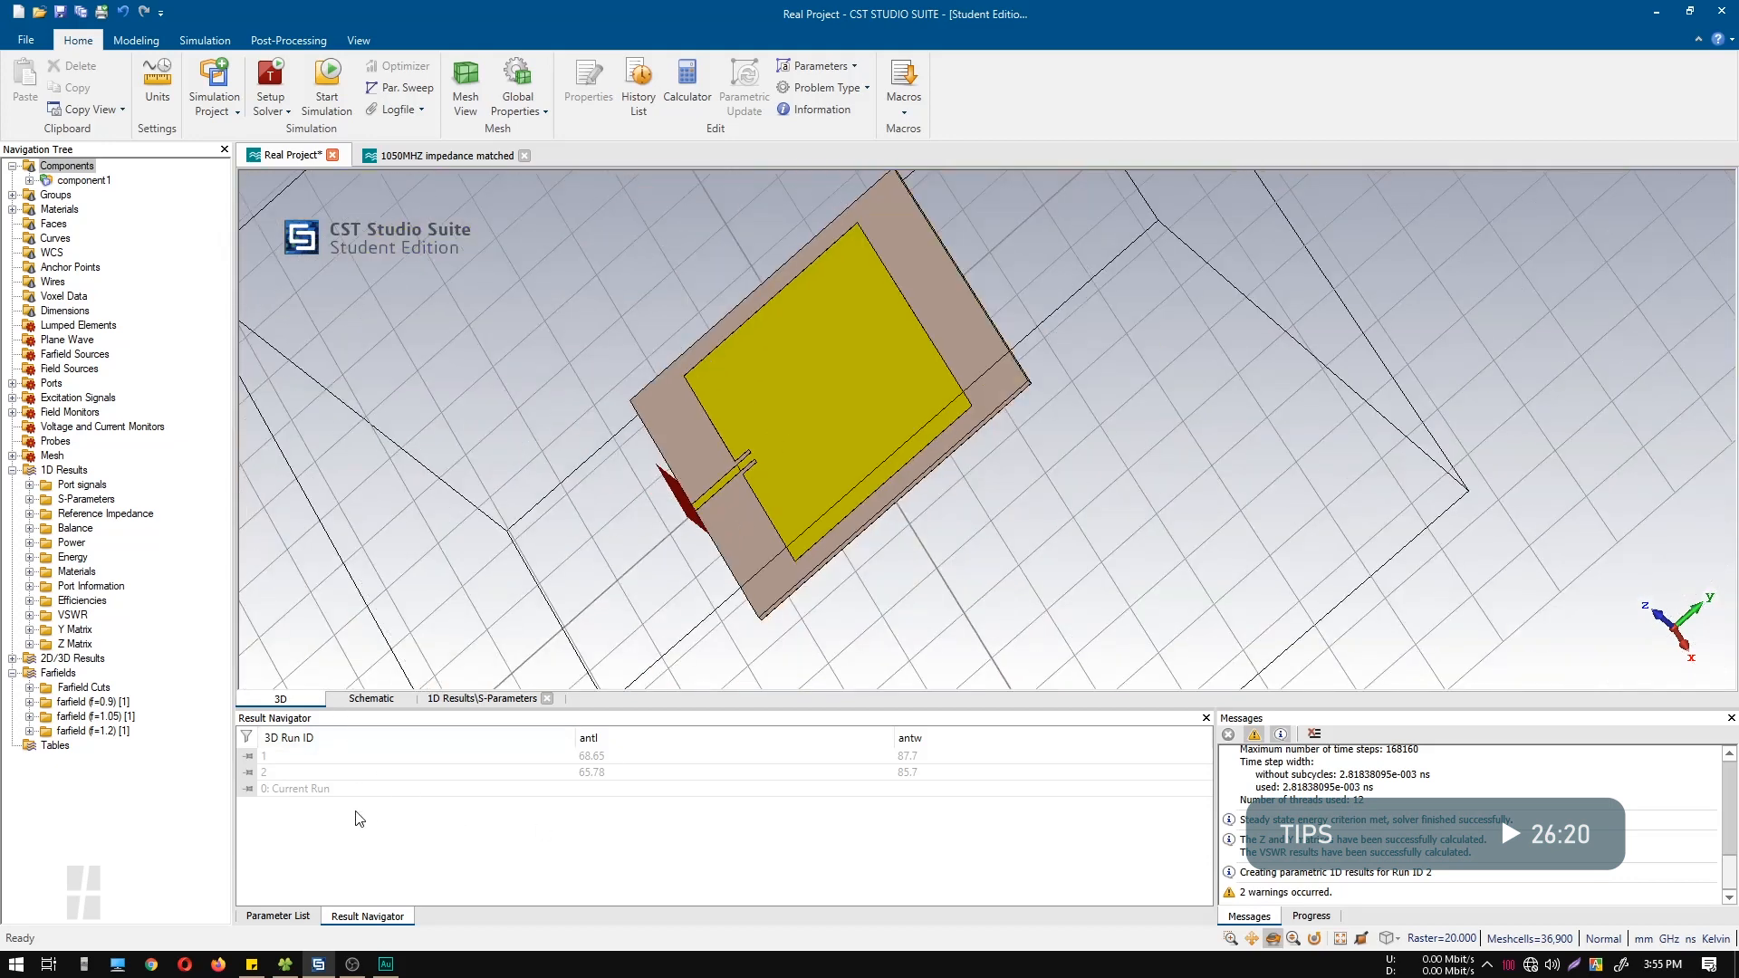
left_click(290, 919)
left_click_drag(795, 597, 972, 677)
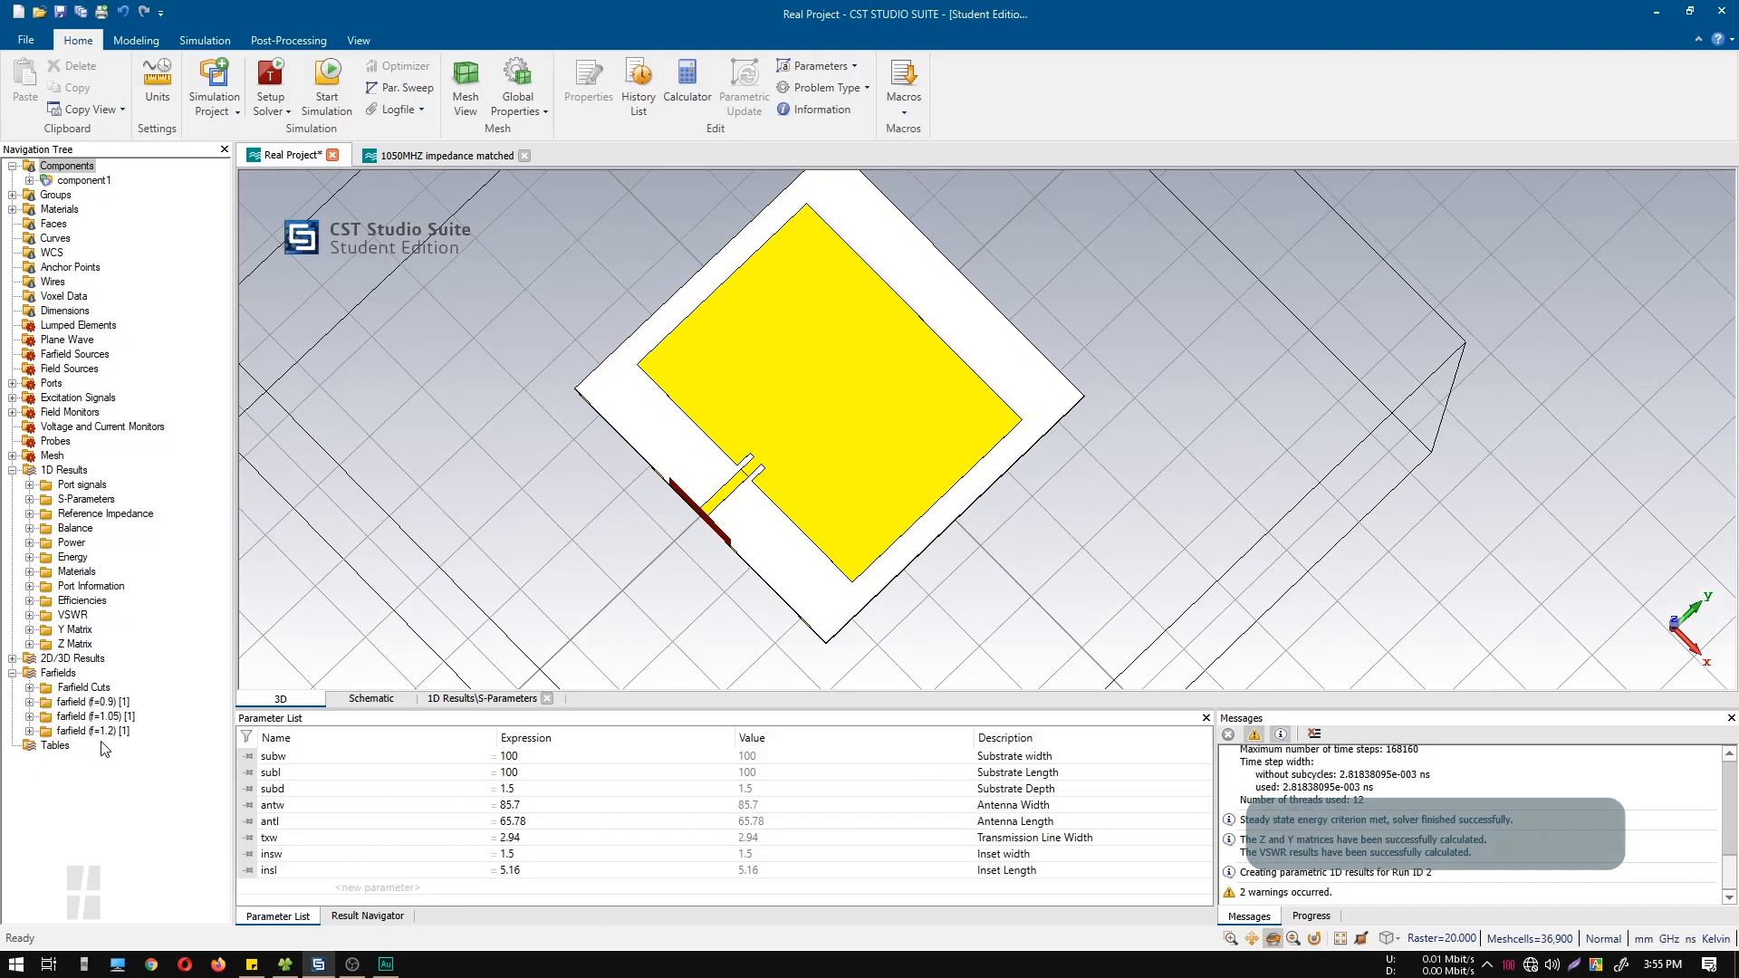
key("space")
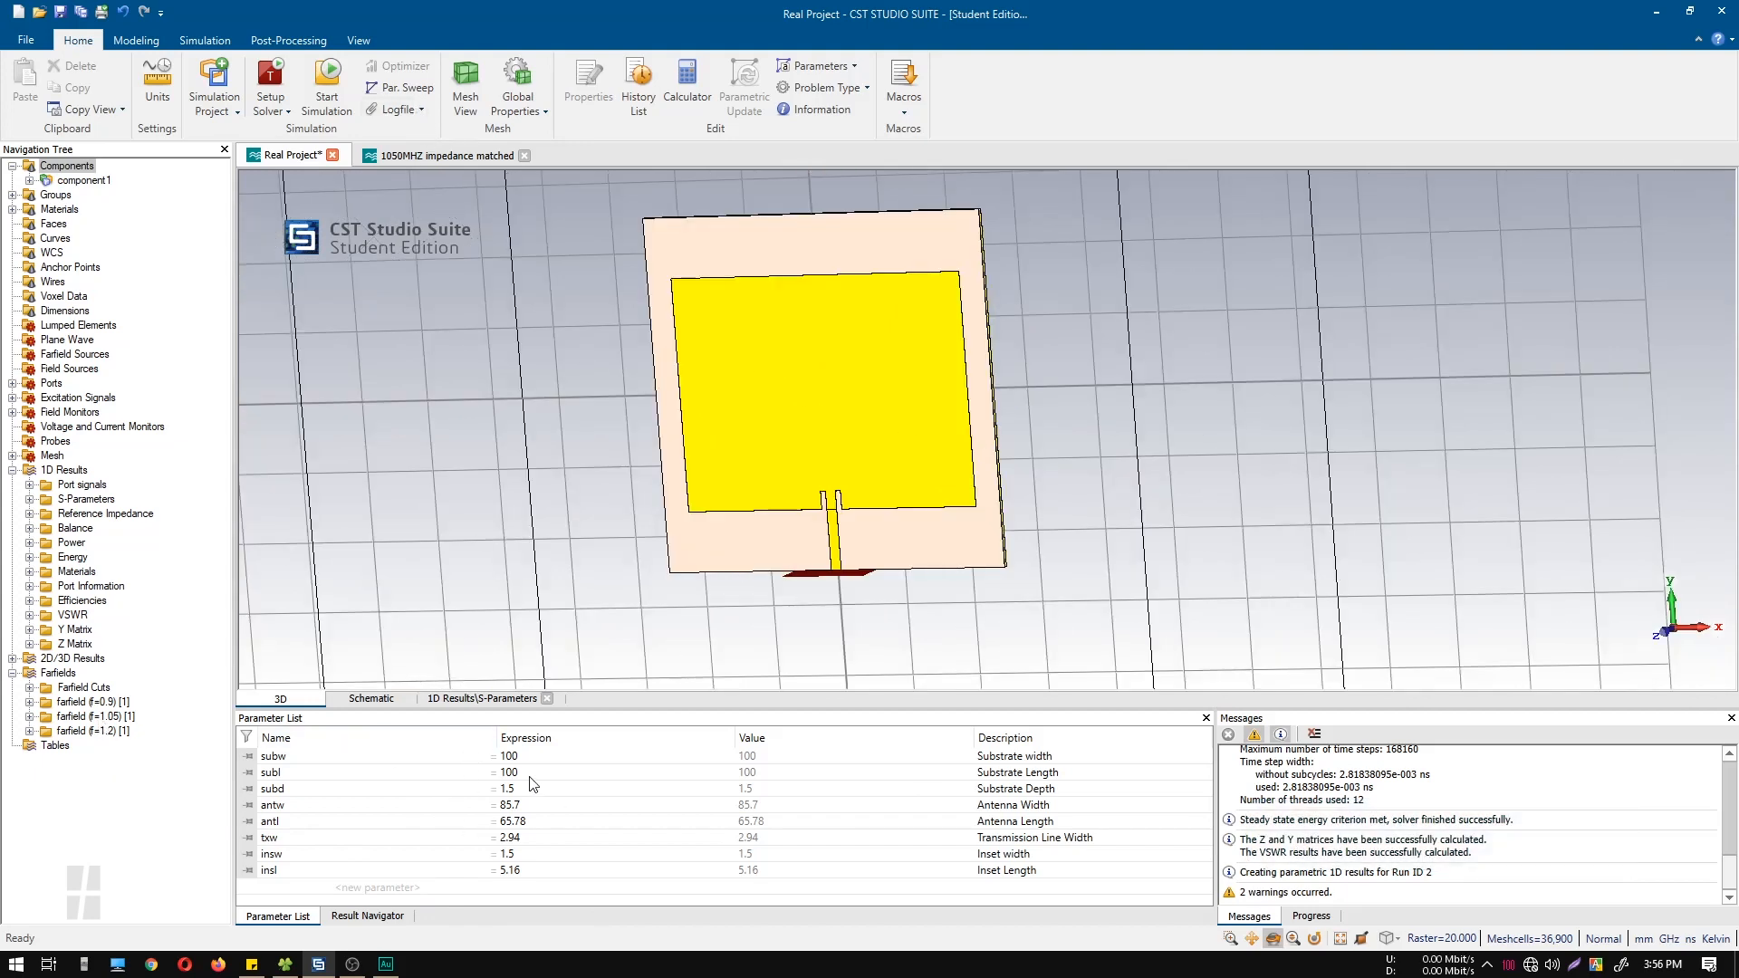
Open the Parameter Sweep setup for the Time Domain Solver and add a new sequence
left_click(412, 90)
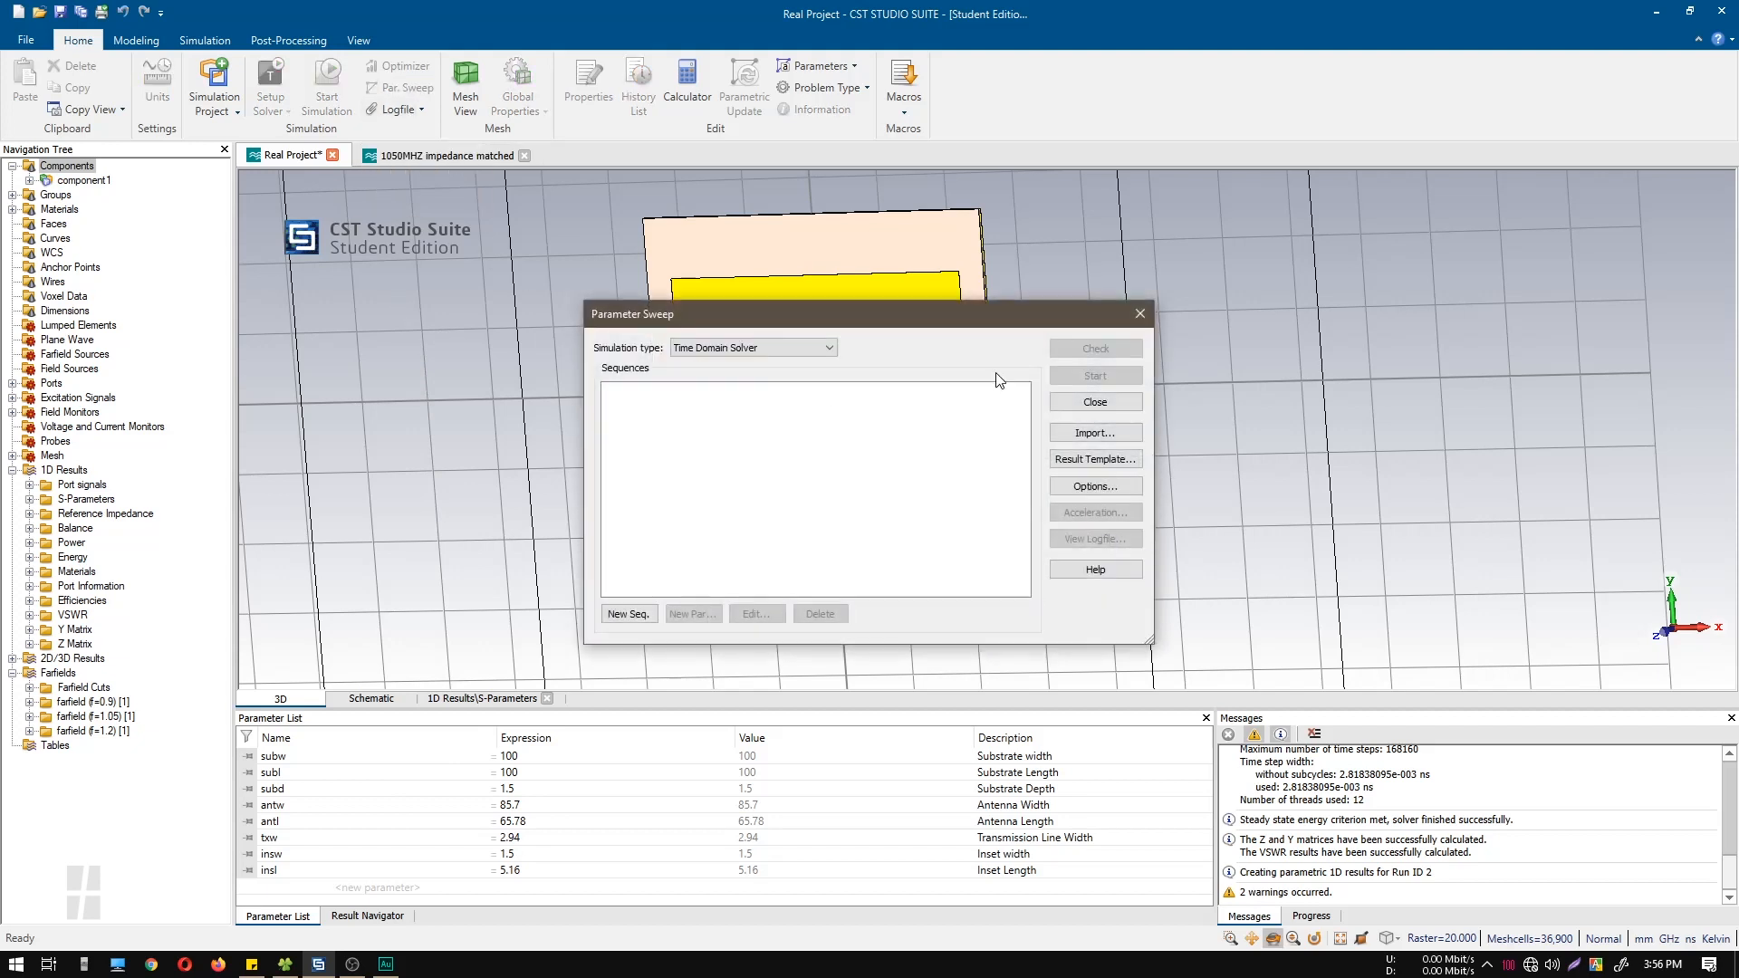
left_click_drag(967, 319, 1433, 256)
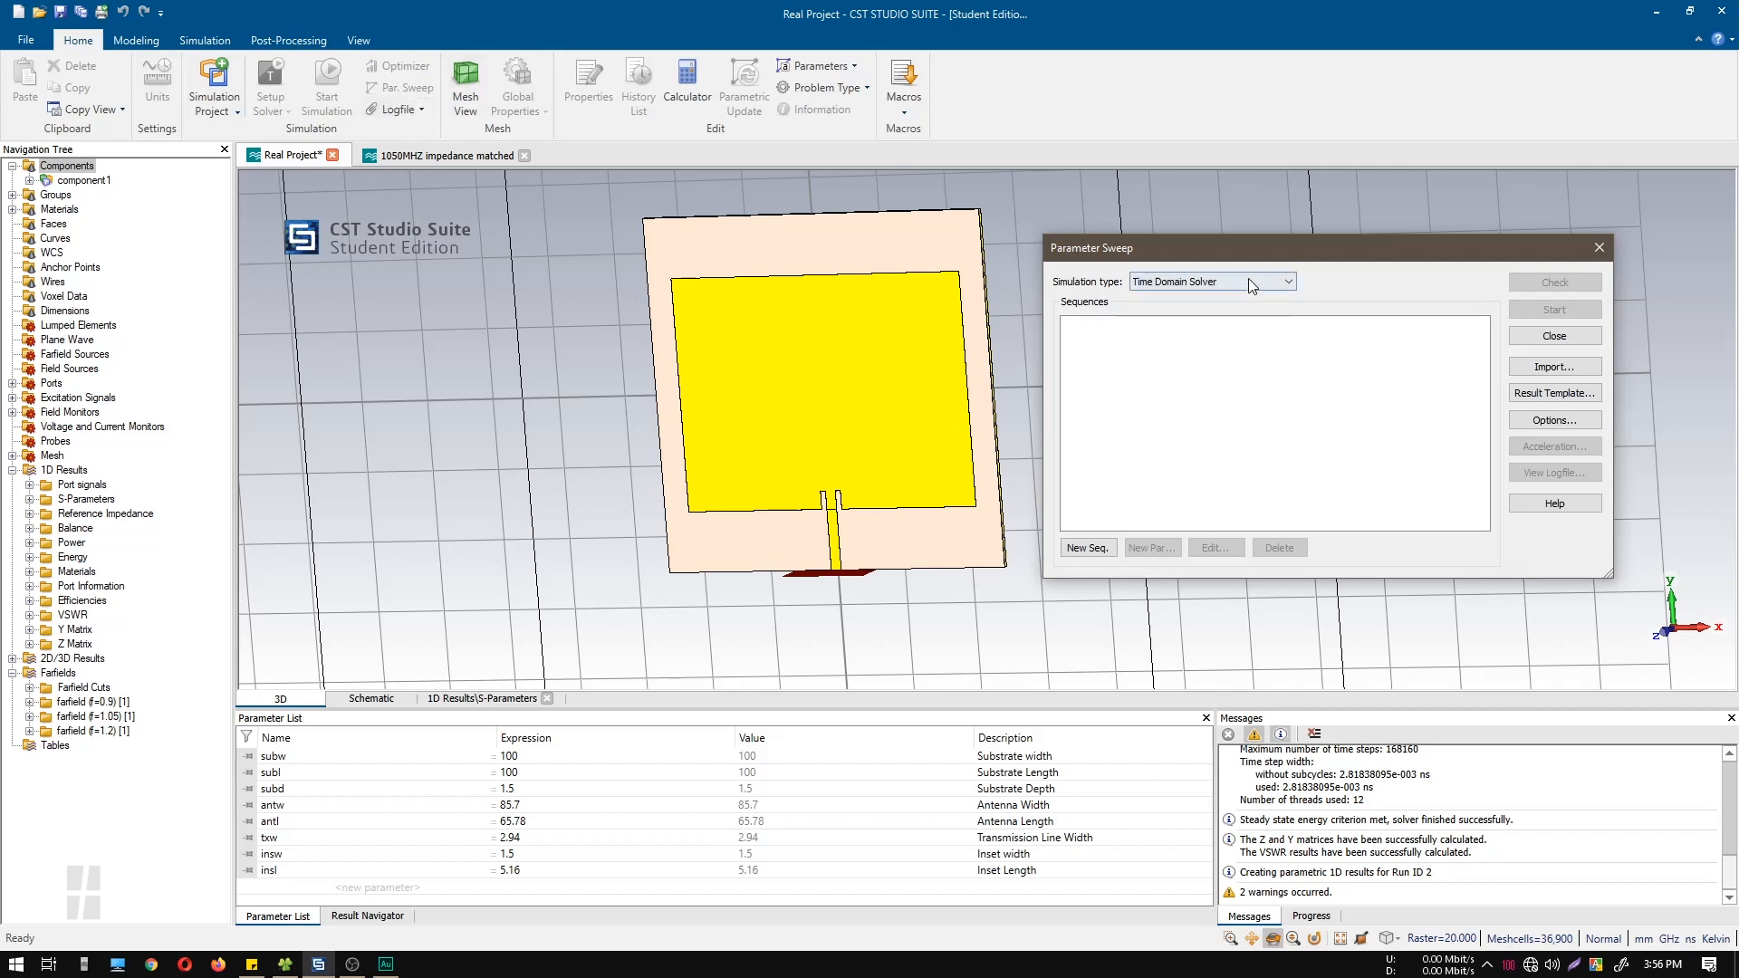
left_click(1090, 548)
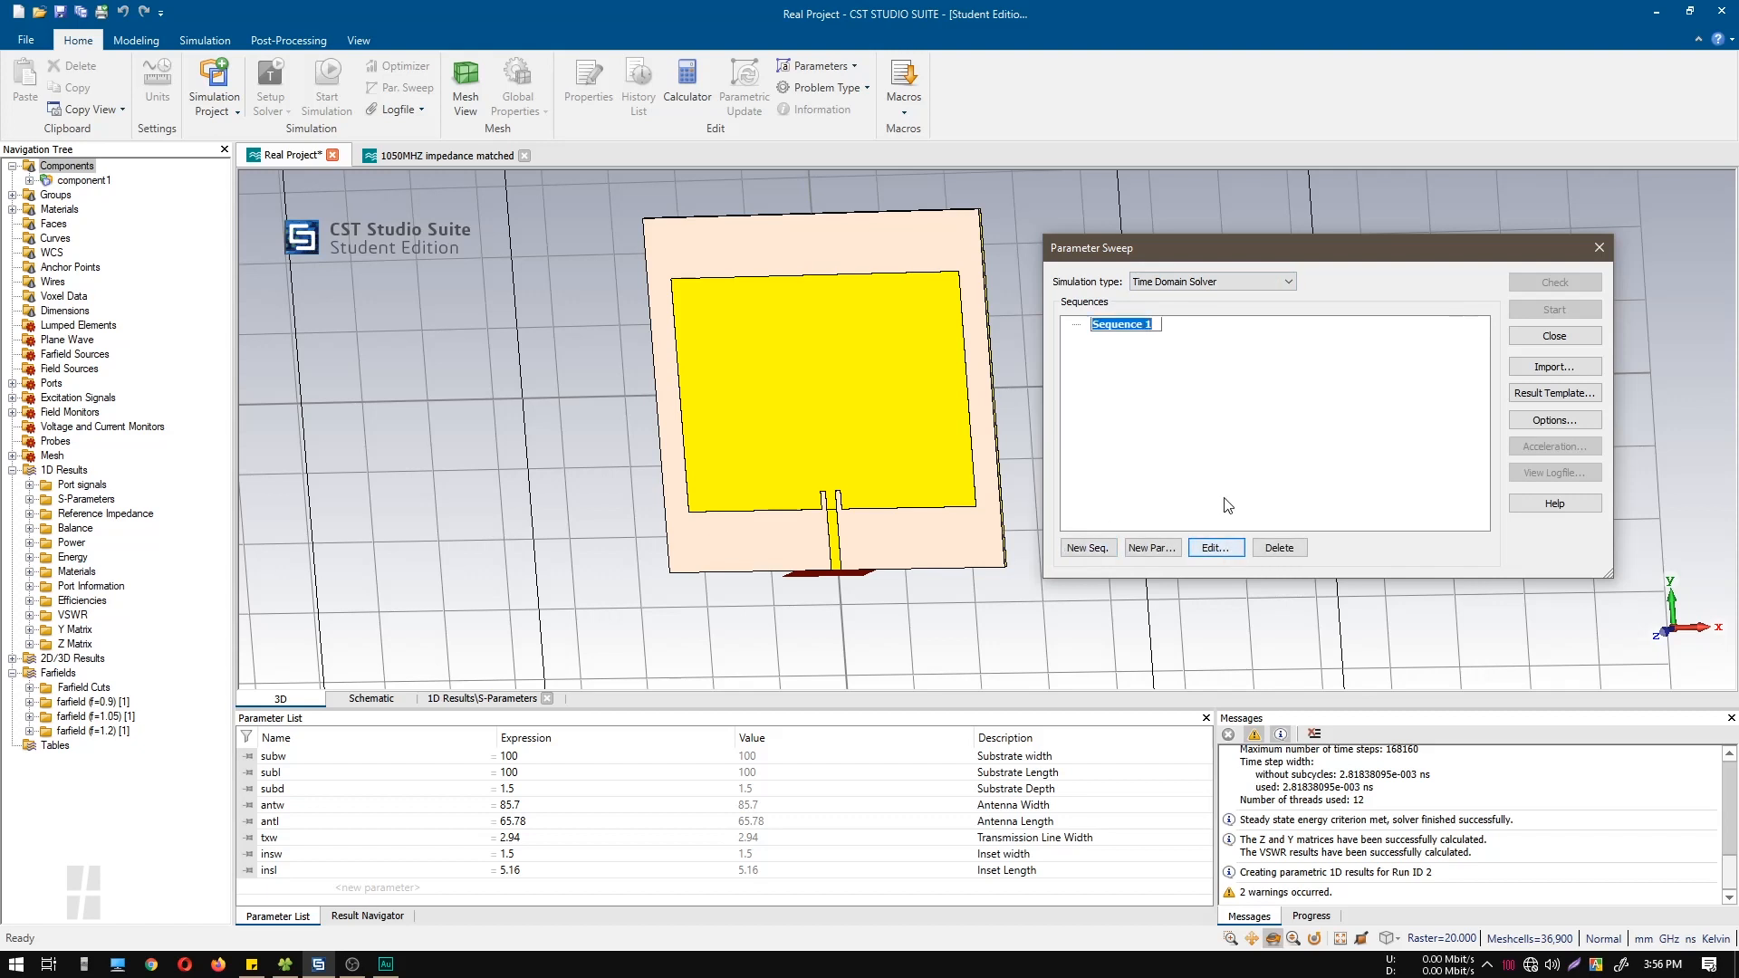
Add the antenna length antl to Sequence 1 as a linear sweep from 65.78 to 70
left_click(1163, 550)
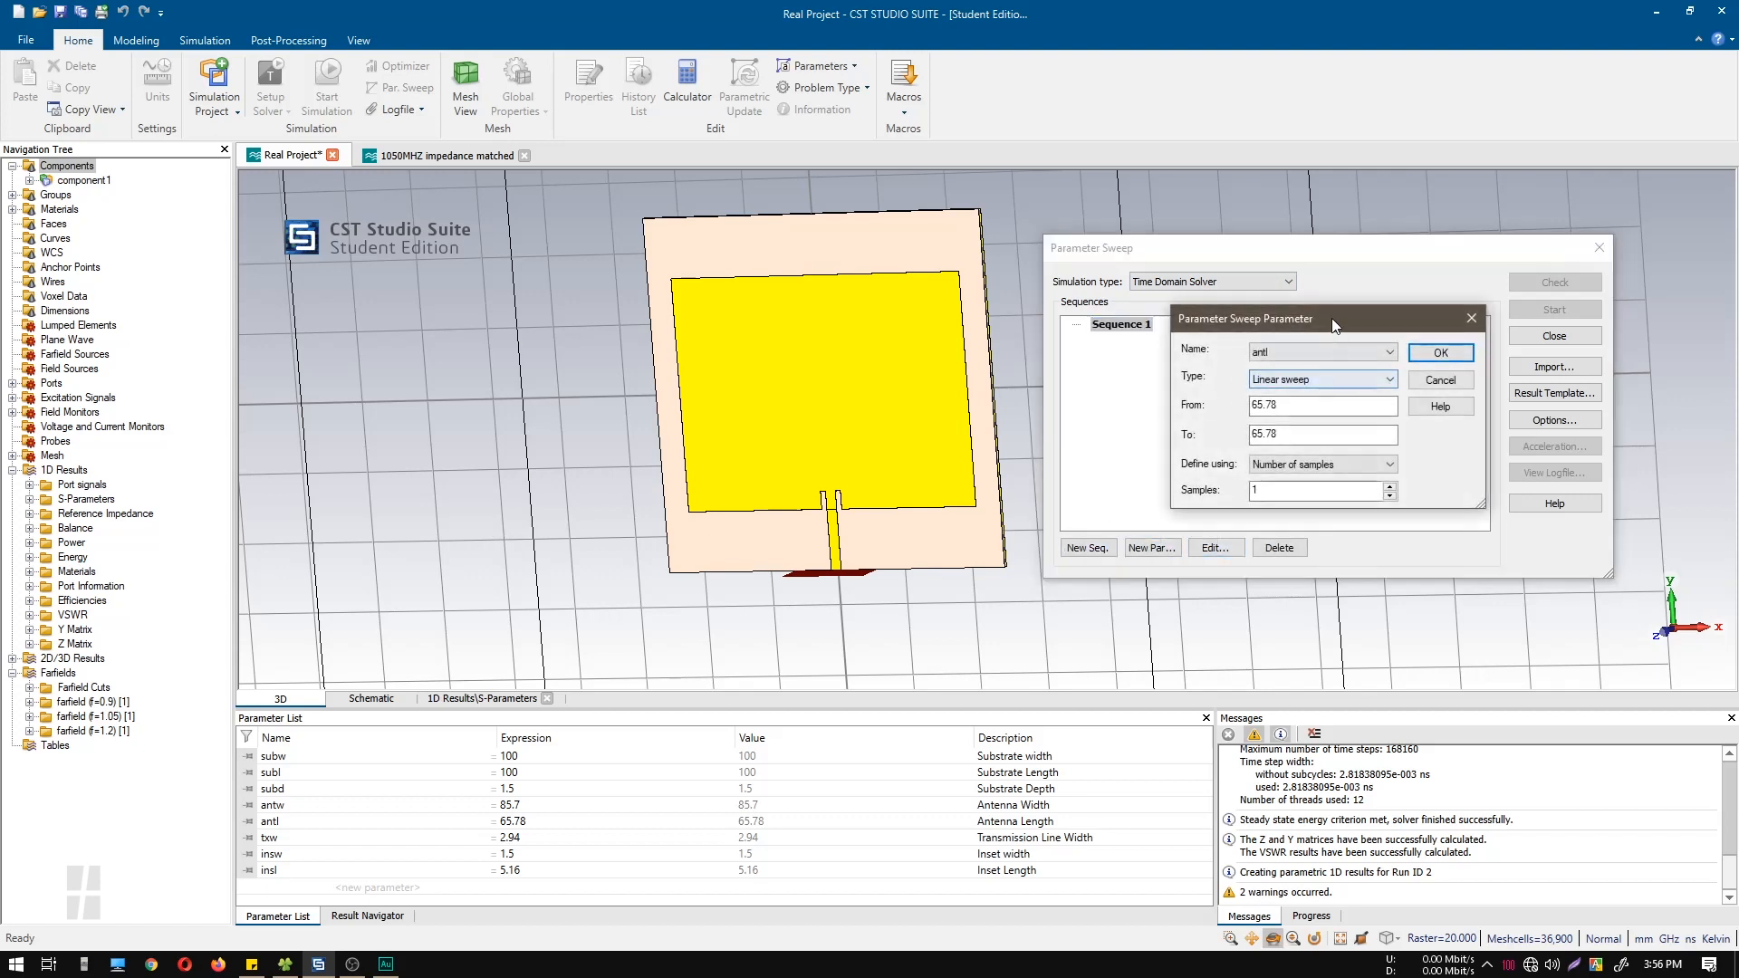
left_click_drag(1333, 320, 1075, 604)
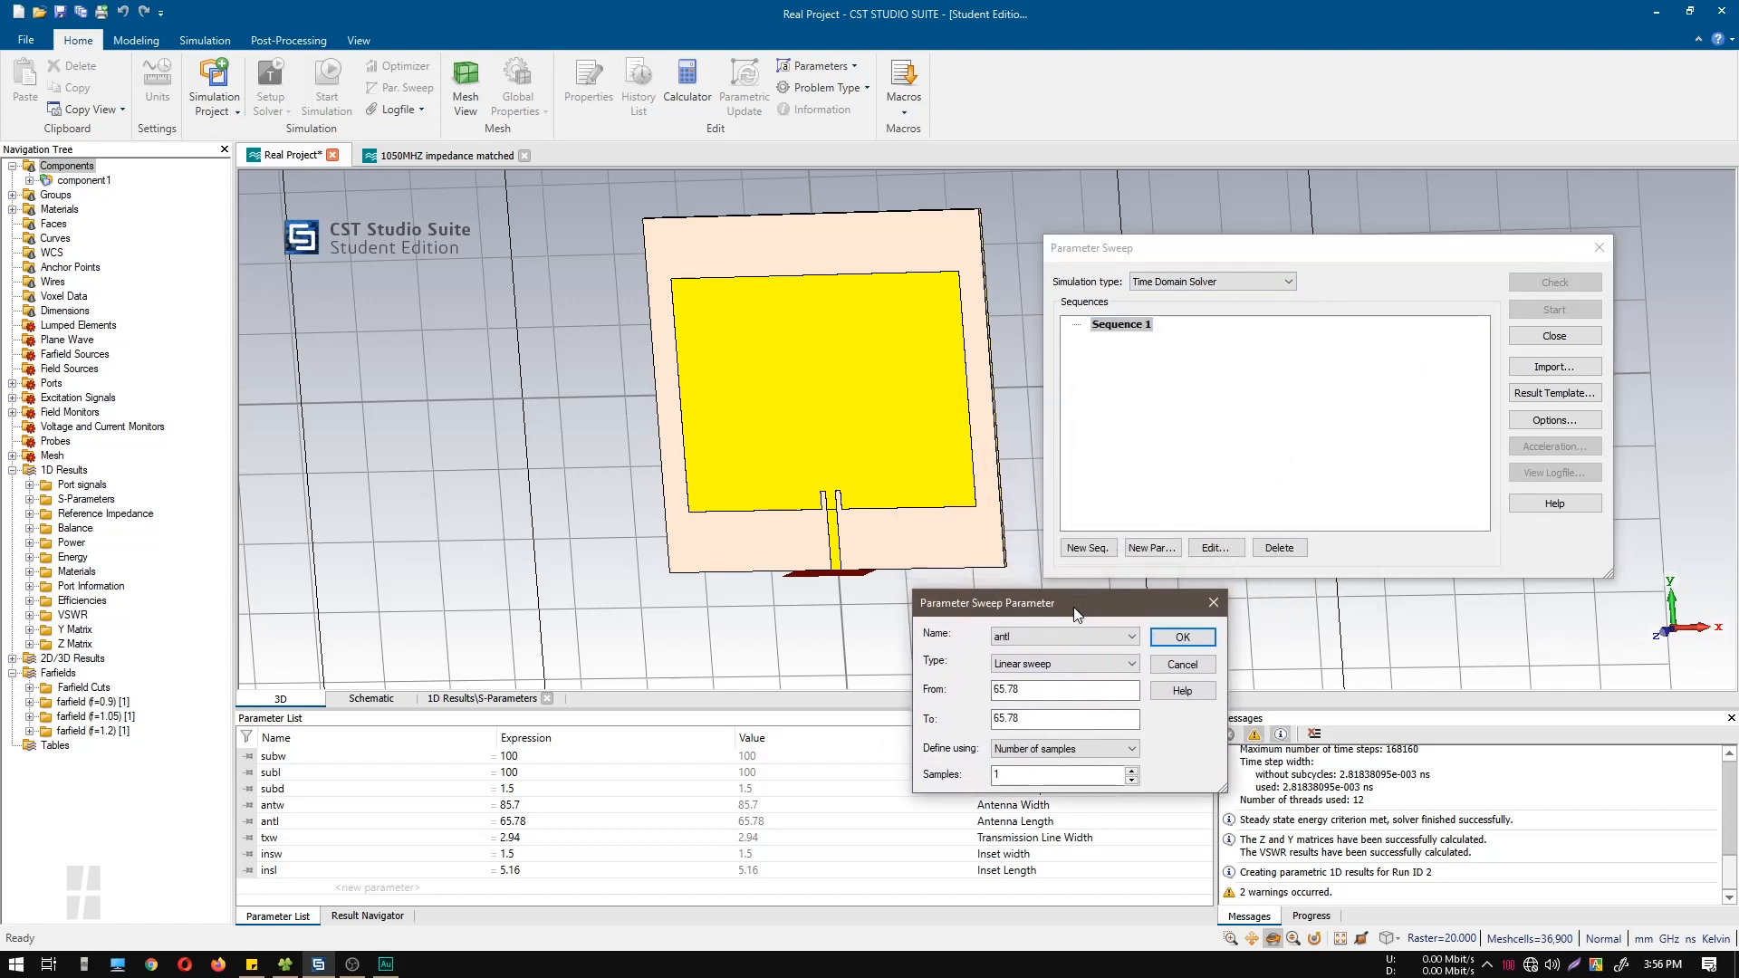
left_click(1067, 637)
left_click(1059, 653)
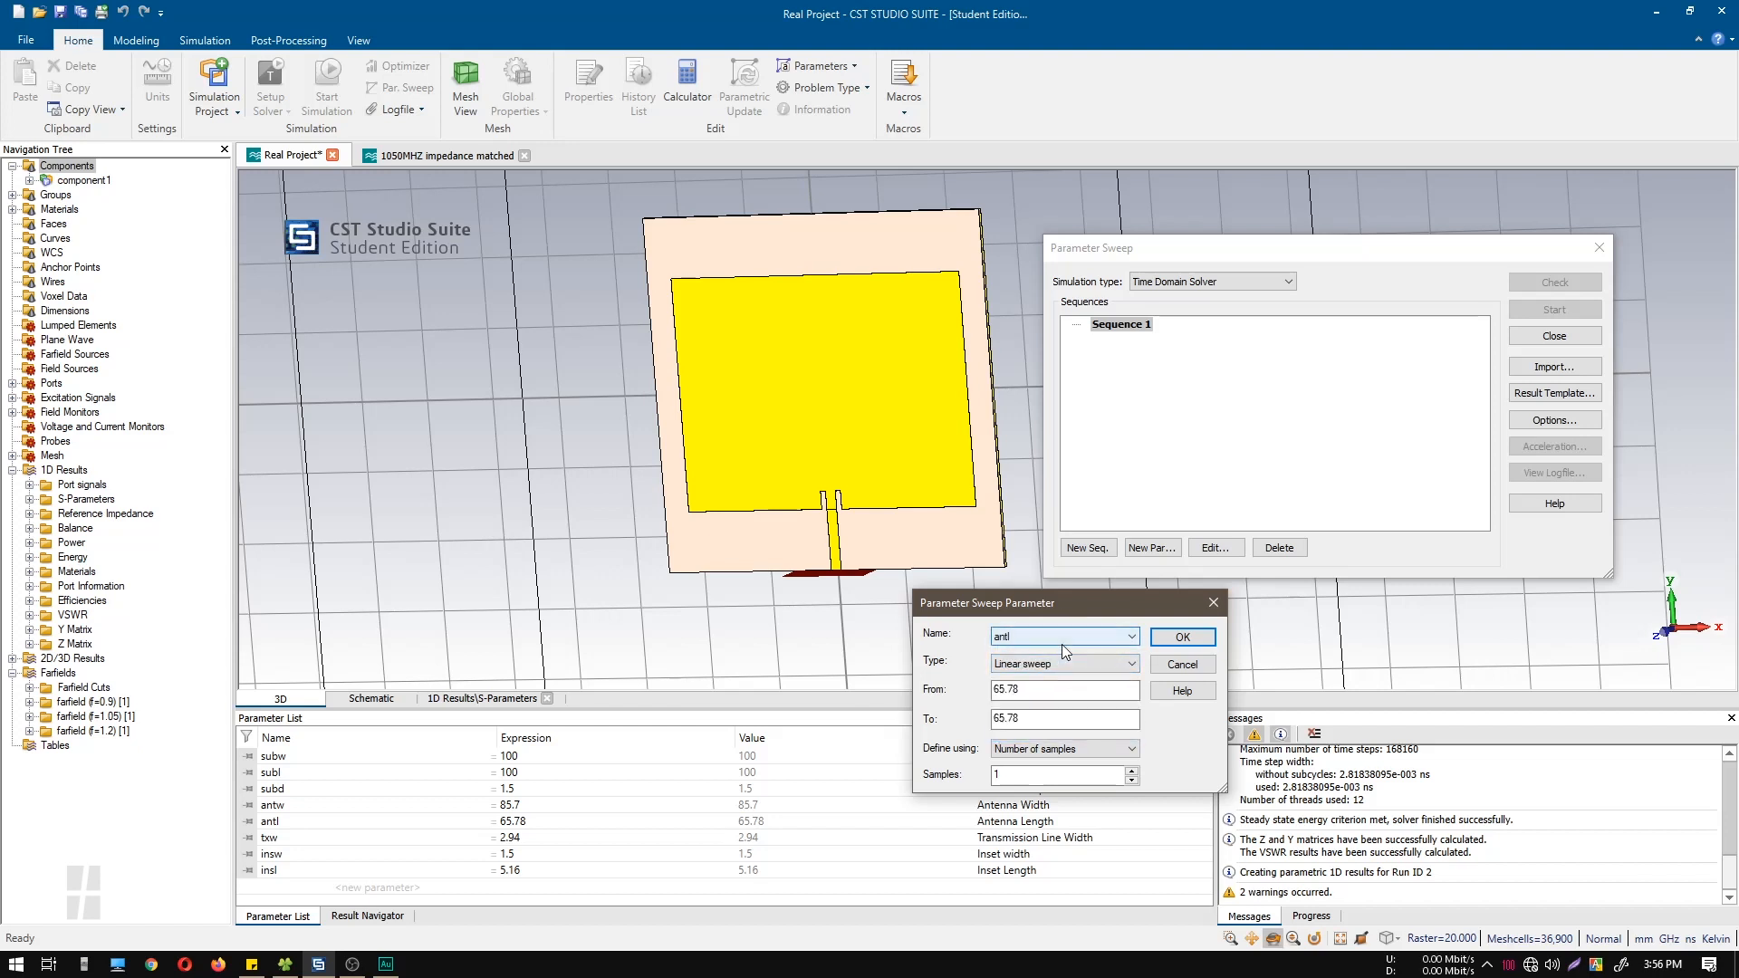
left_click(1043, 691)
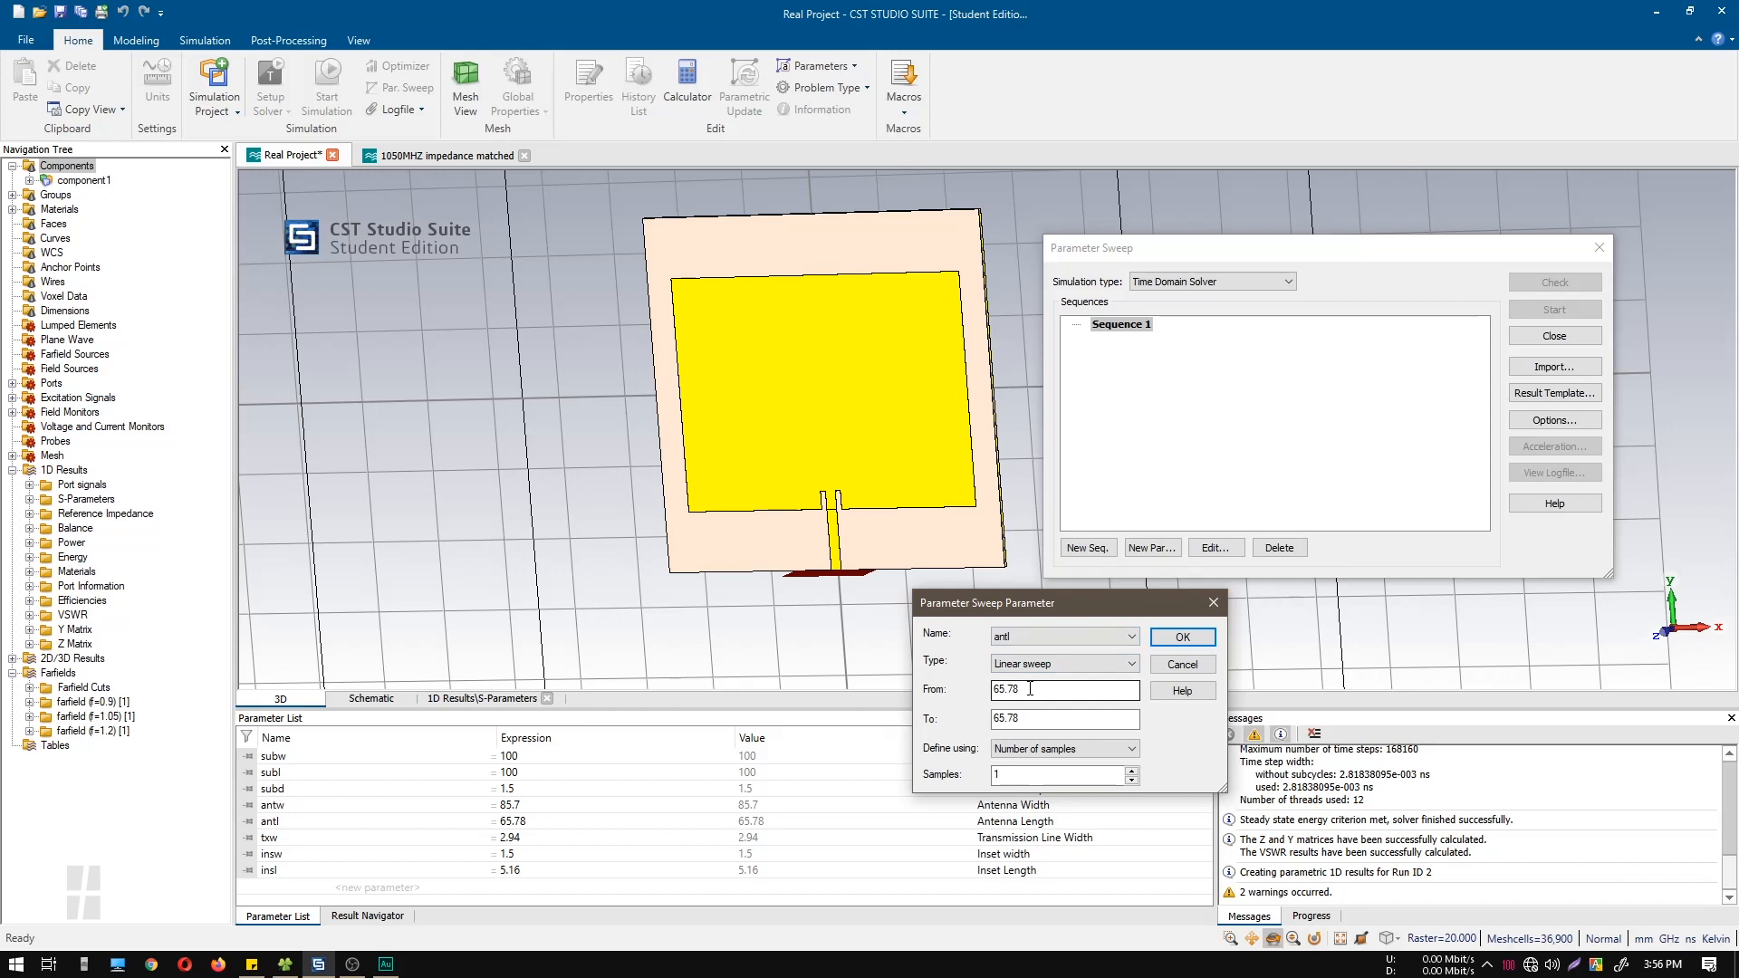
key("Tab")
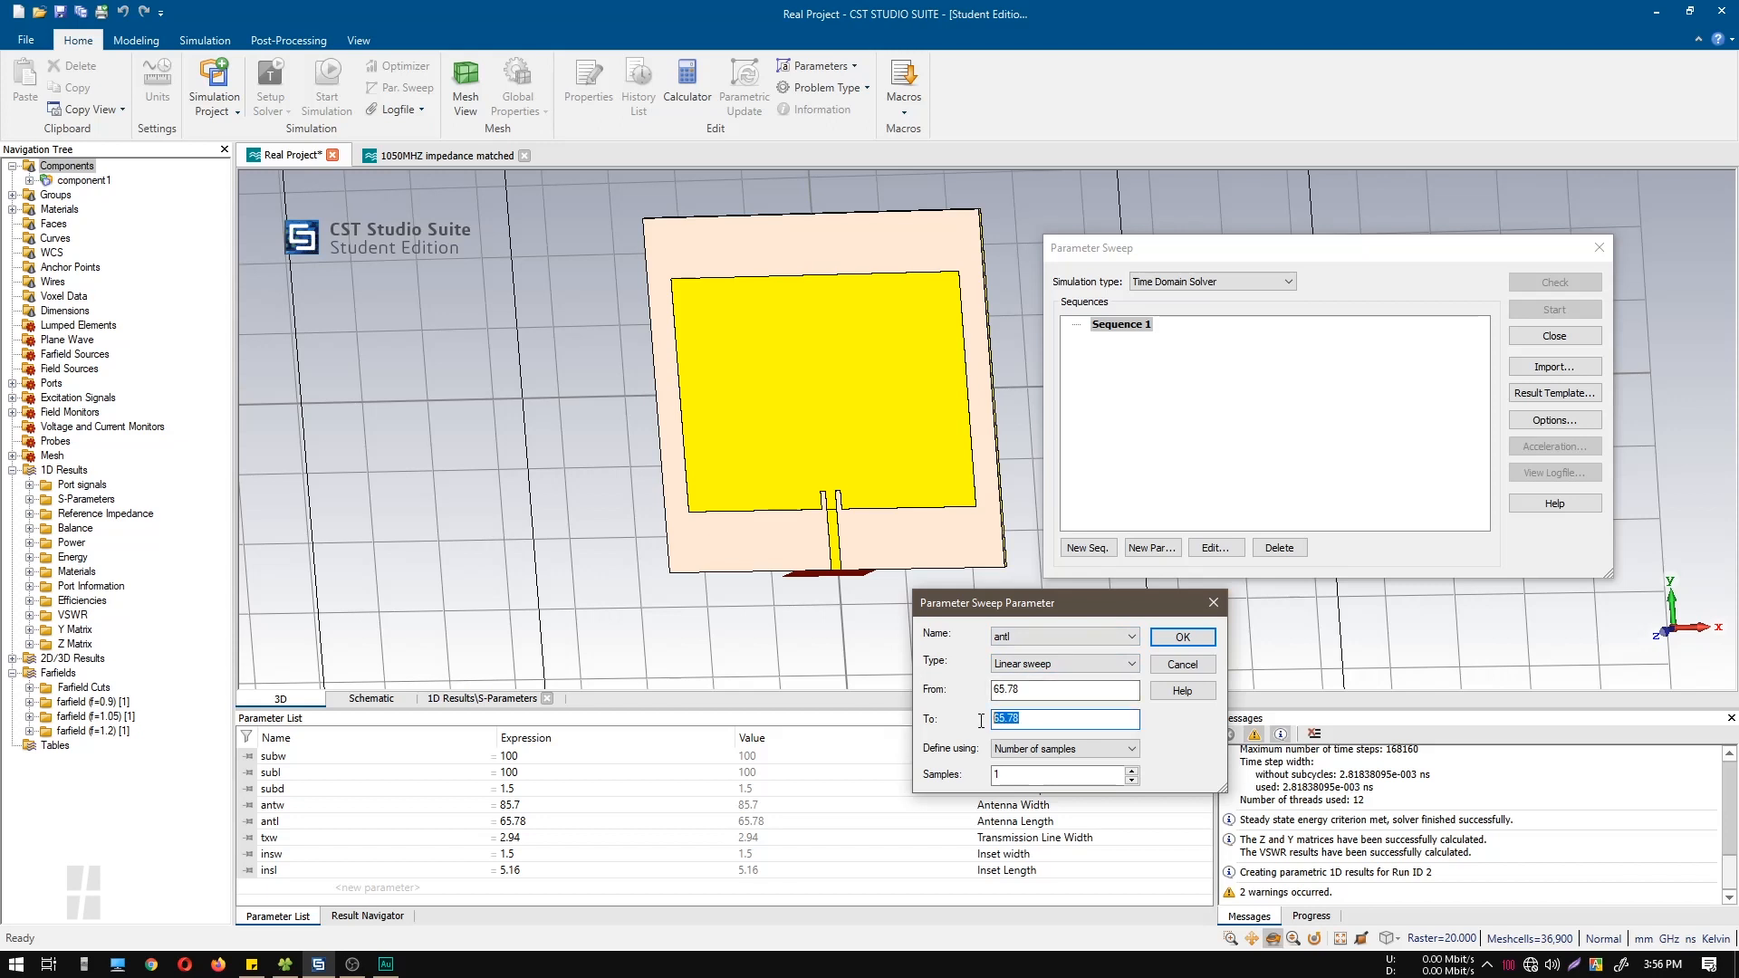
type("760")
key("BackSpace")
key("BackSpace")
type("0")
Define the antl sweep by step width, with a width of 1, and accept the sweep parameter
left_click(1100, 751)
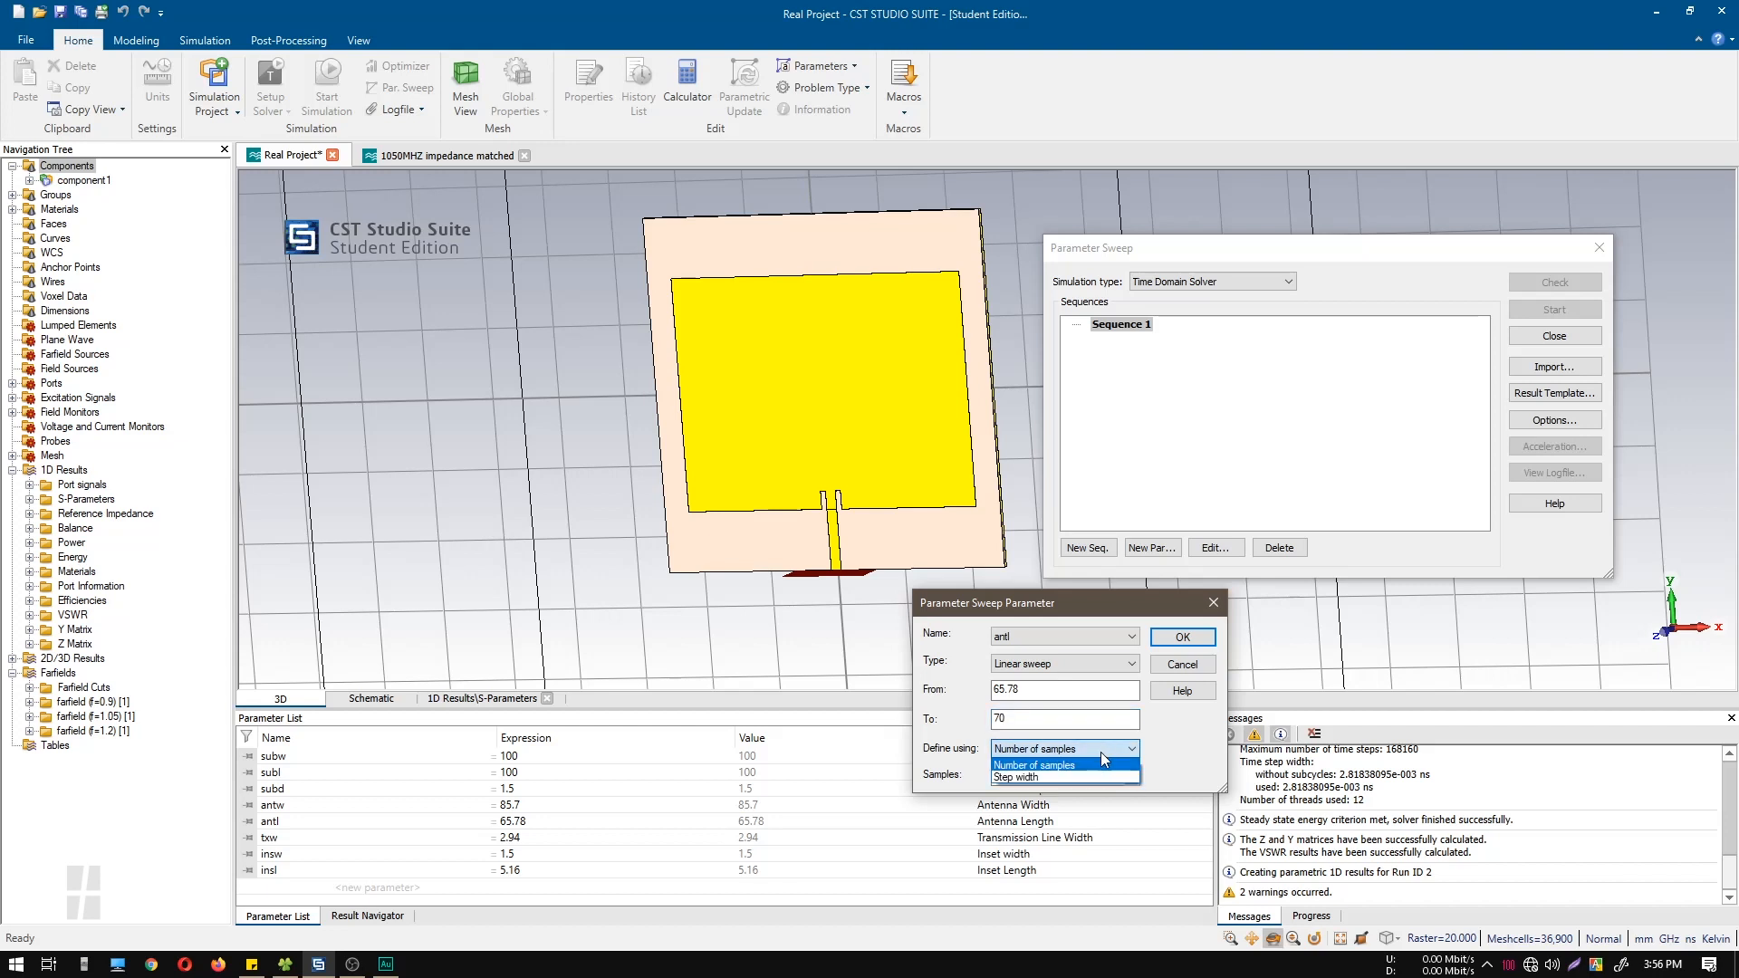
left_click(1085, 777)
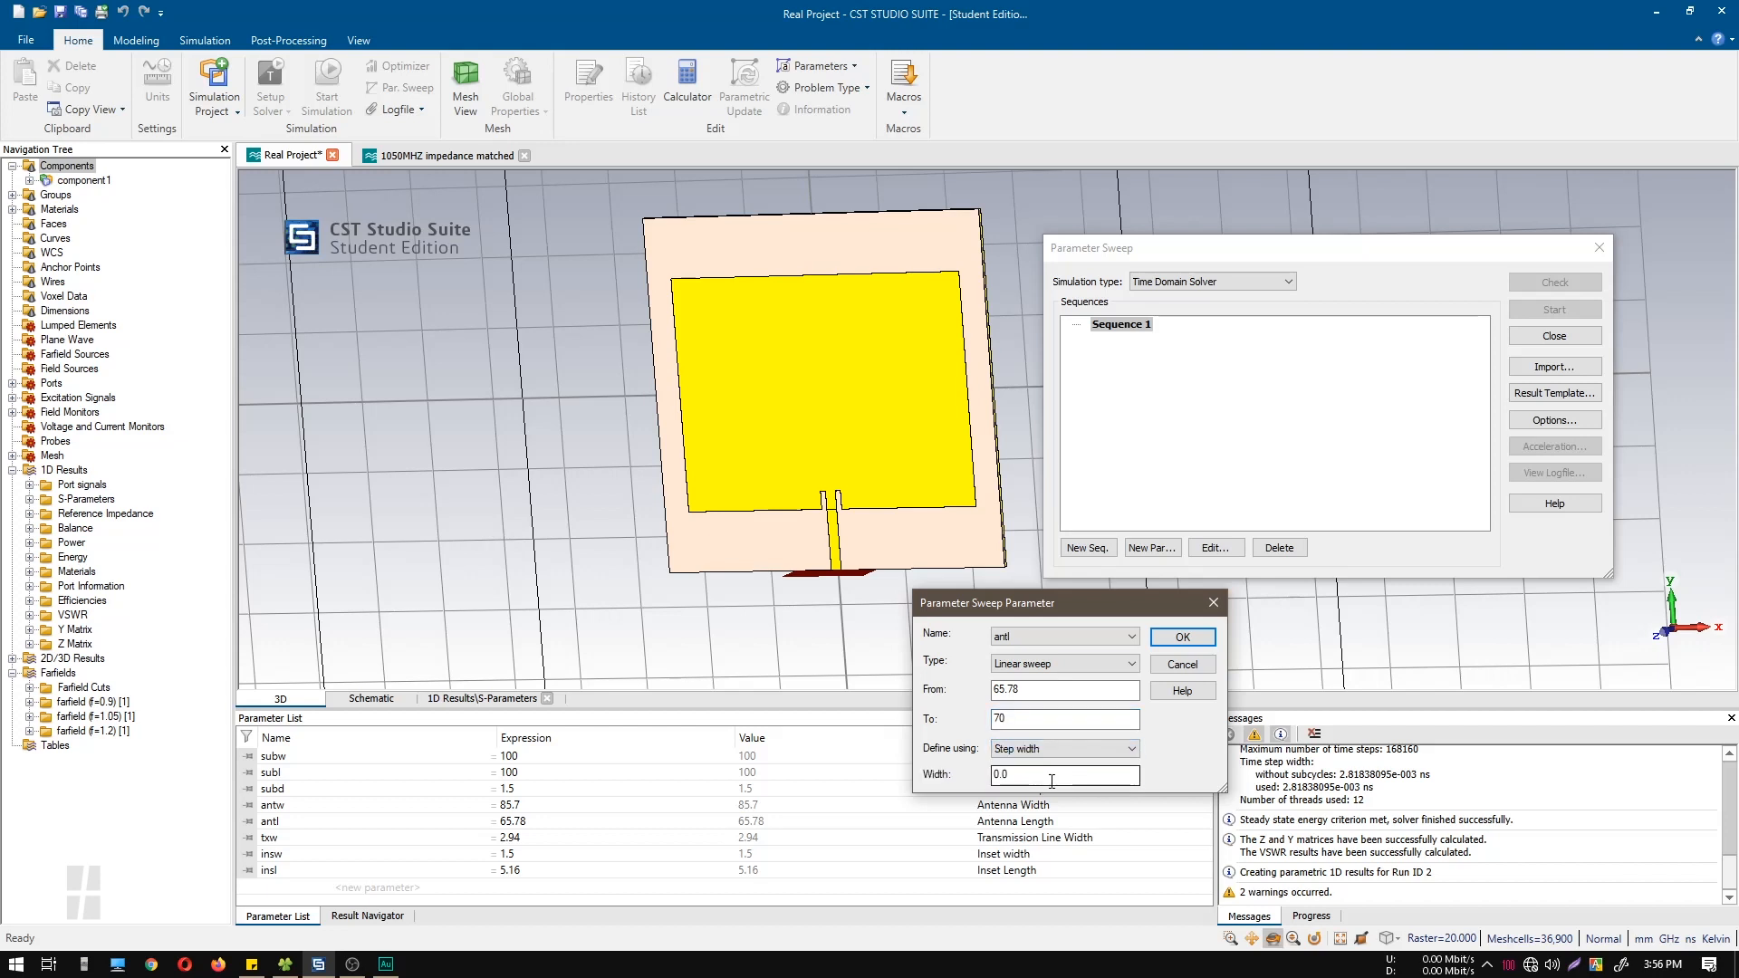
left_click_drag(1002, 776, 994, 775)
type("1.")
left_click(1183, 636)
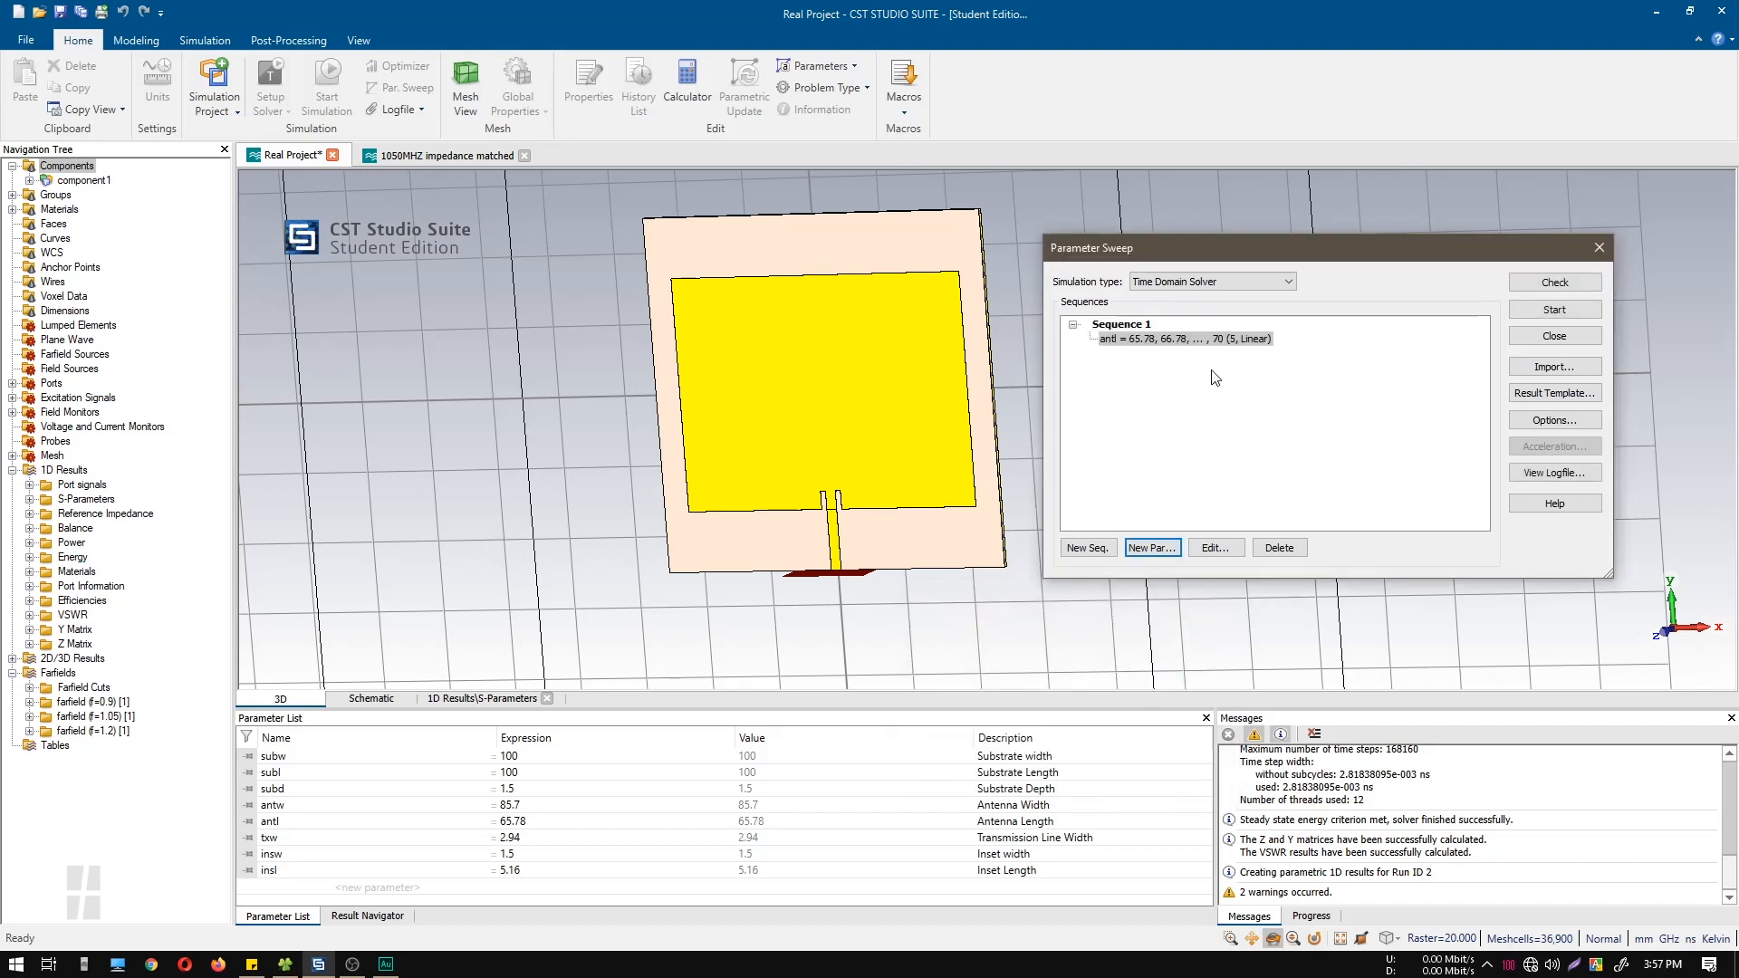
Try to start the parameter sweep, cancelling the choice of how to handle the existing results
left_click(1562, 313)
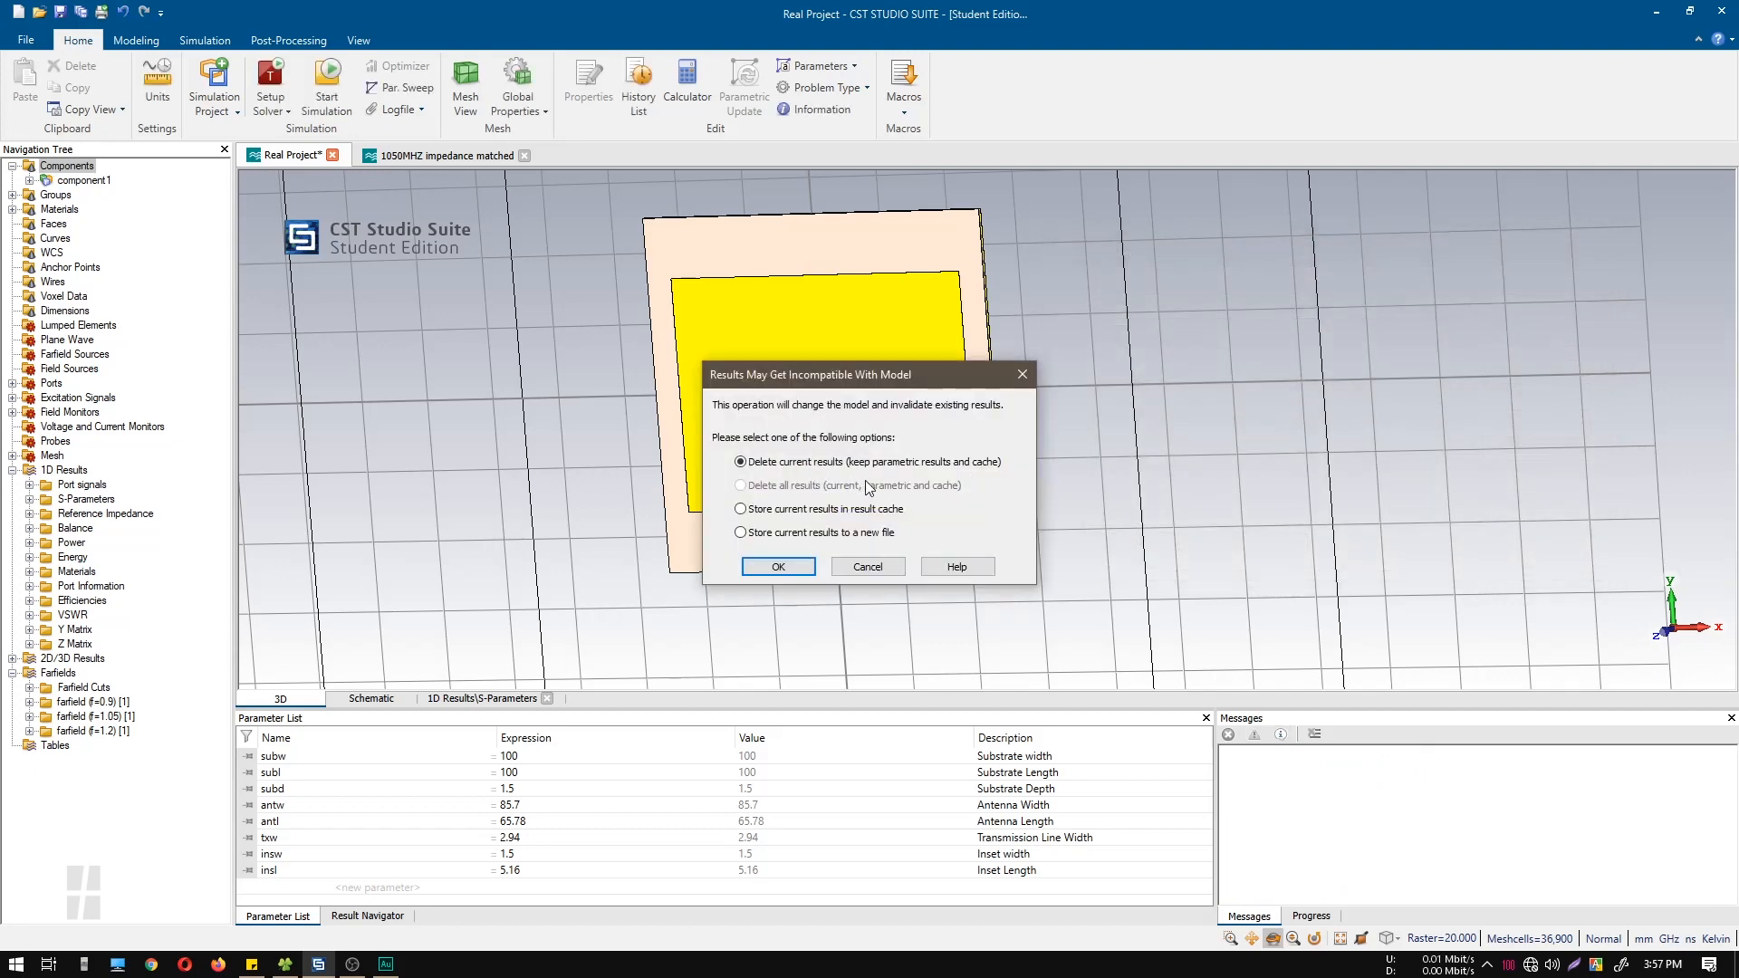
left_click(869, 566)
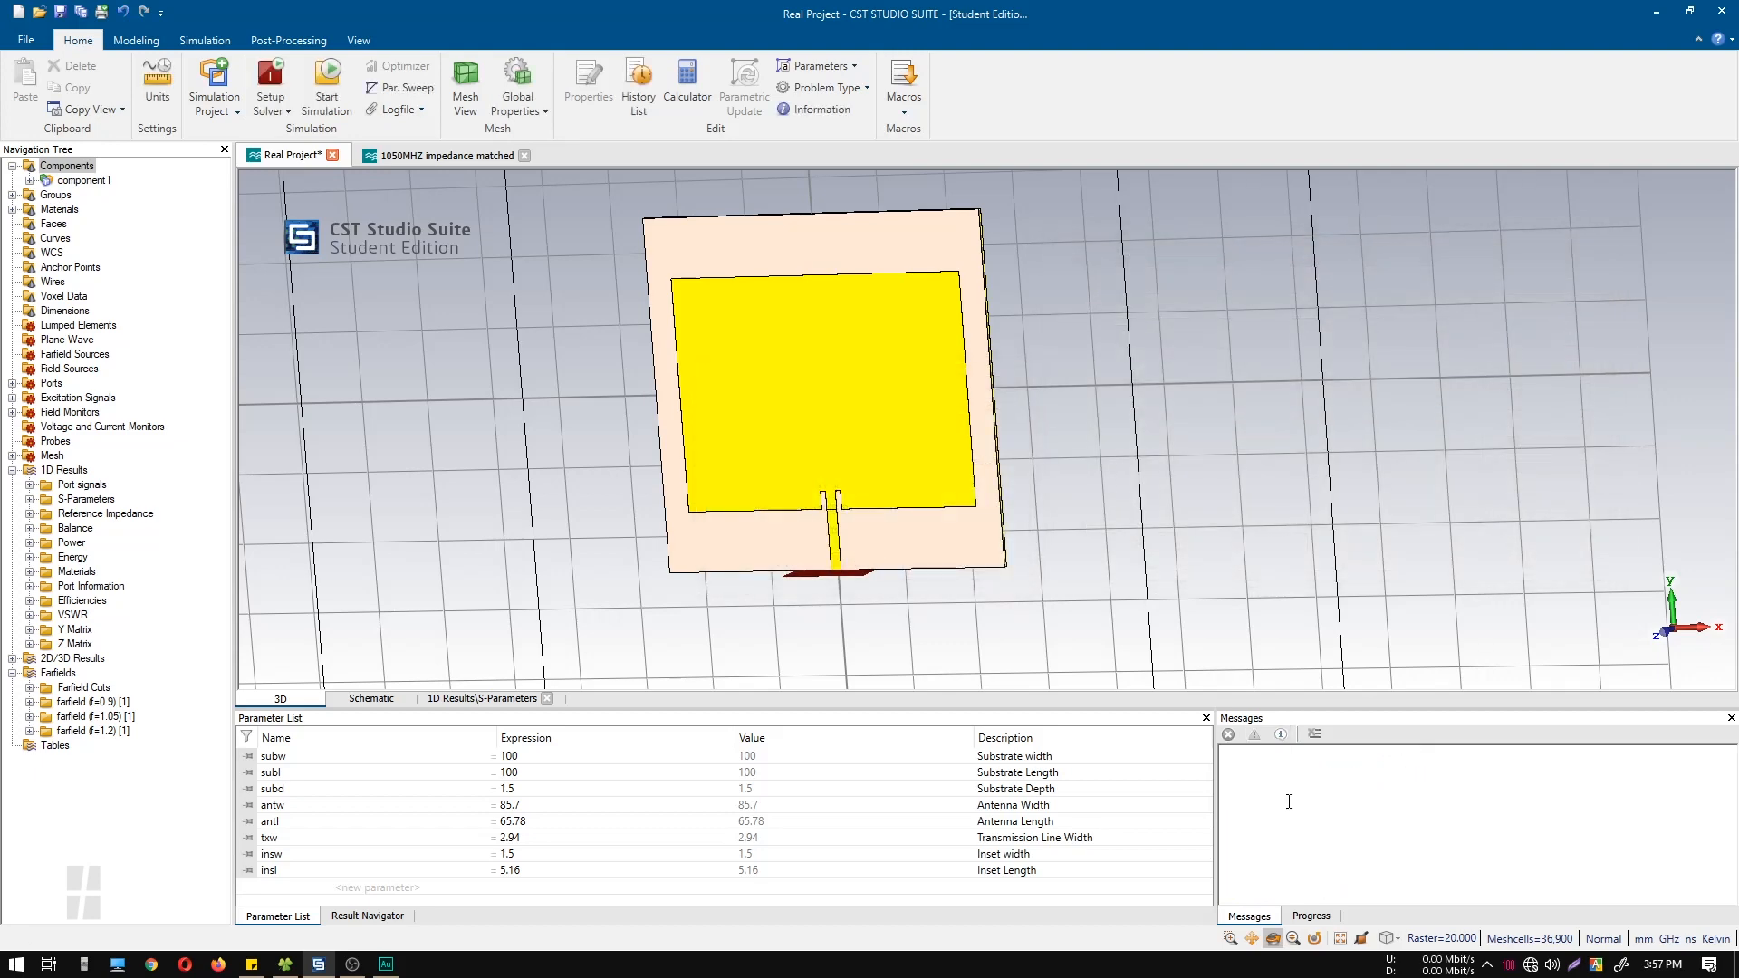